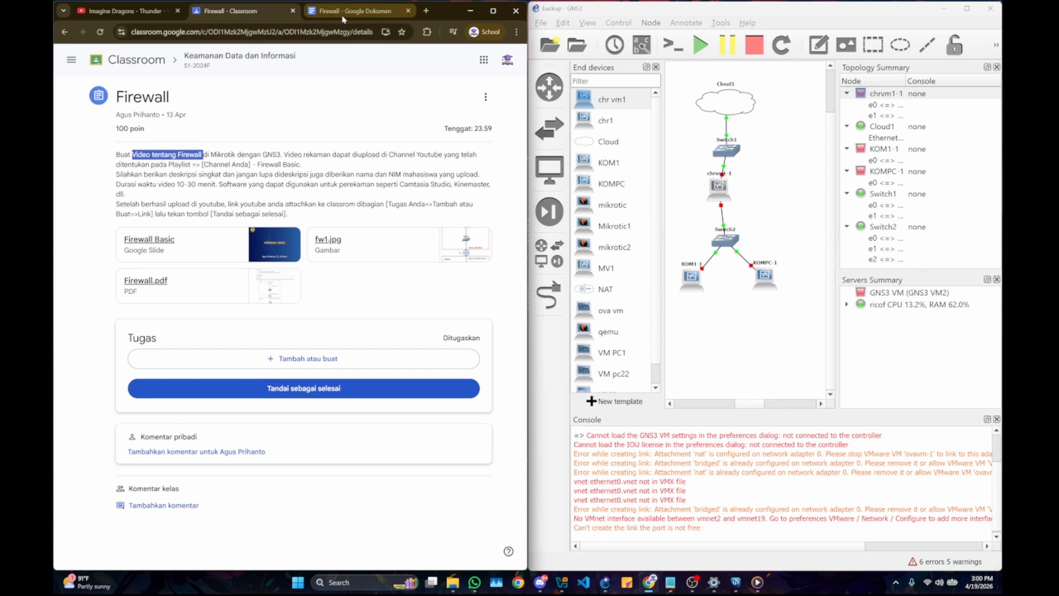
Step: Read the Firewall lab document's objectives, network scenario and instructions for sharing the Wifi interface to the VirtualBox Host-Only adapter
click(342, 17)
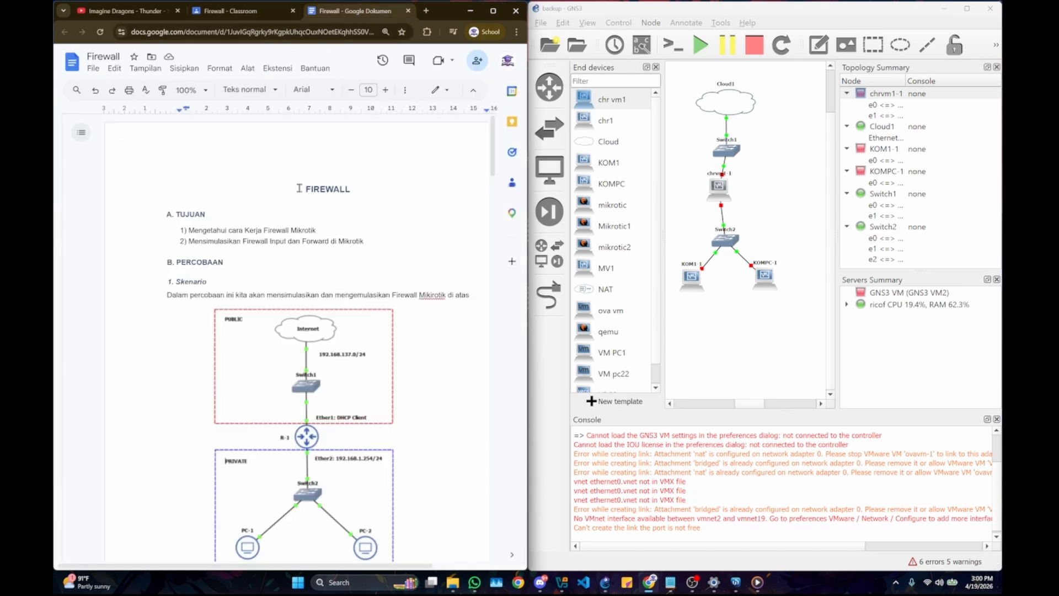
drag(299, 188, 356, 188)
click(218, 189)
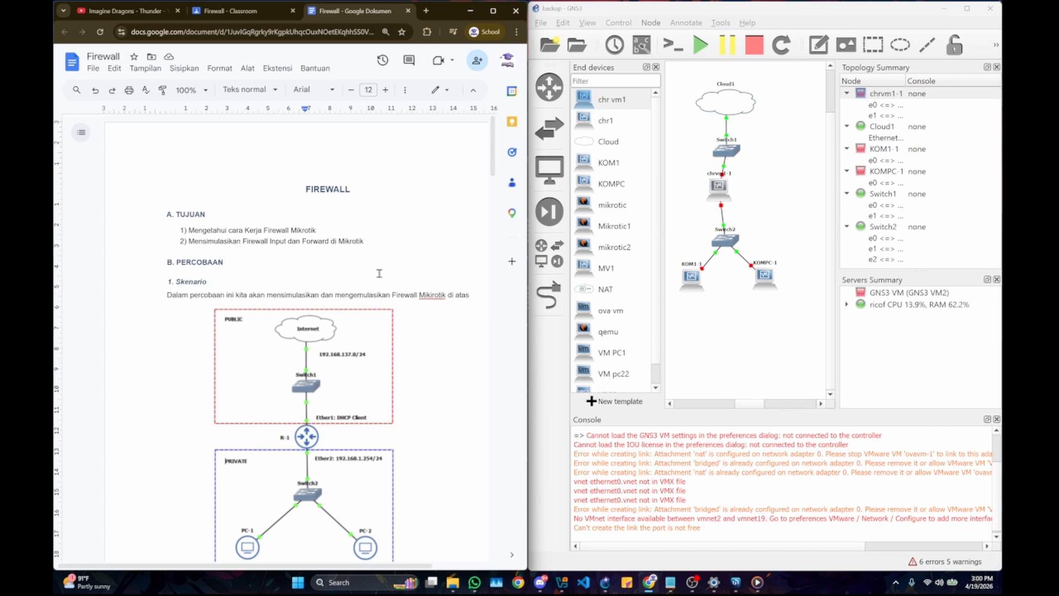
scroll(364, 271, down, 2)
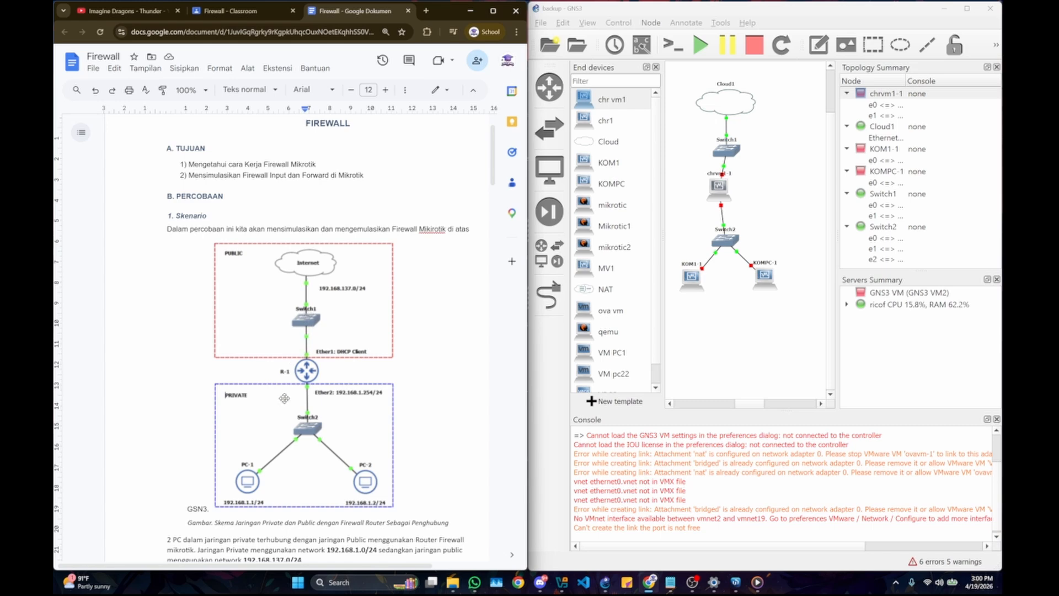
scroll(306, 379, down, 1)
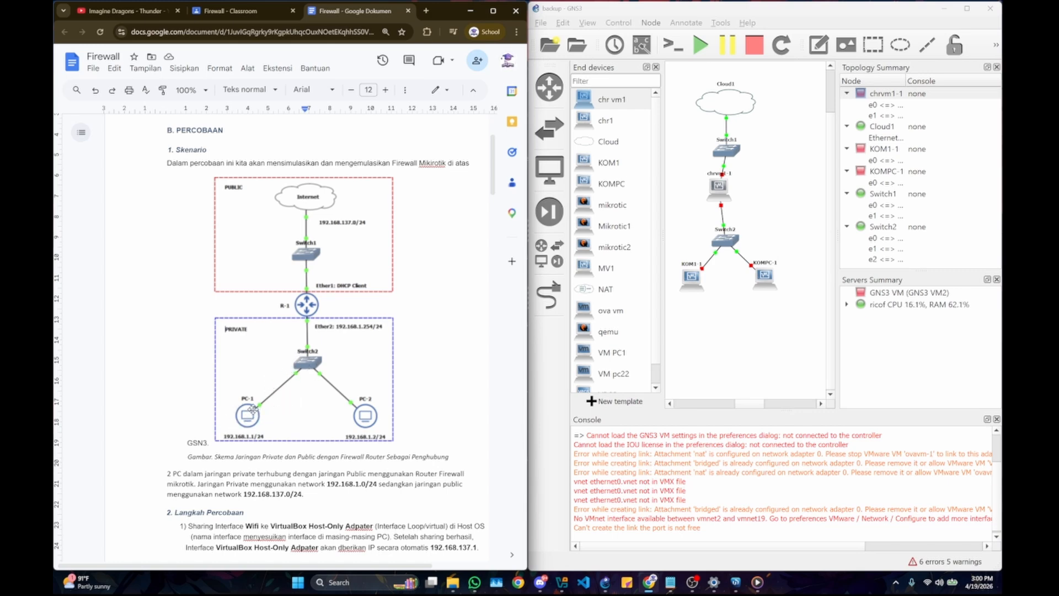
scroll(364, 383, down, 2)
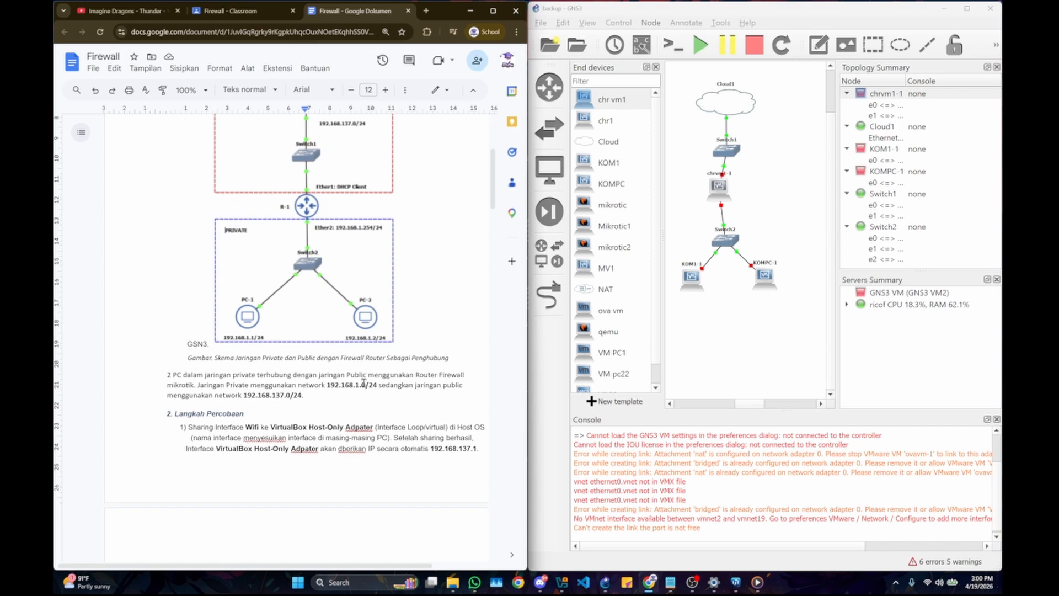
scroll(215, 338, down, 1)
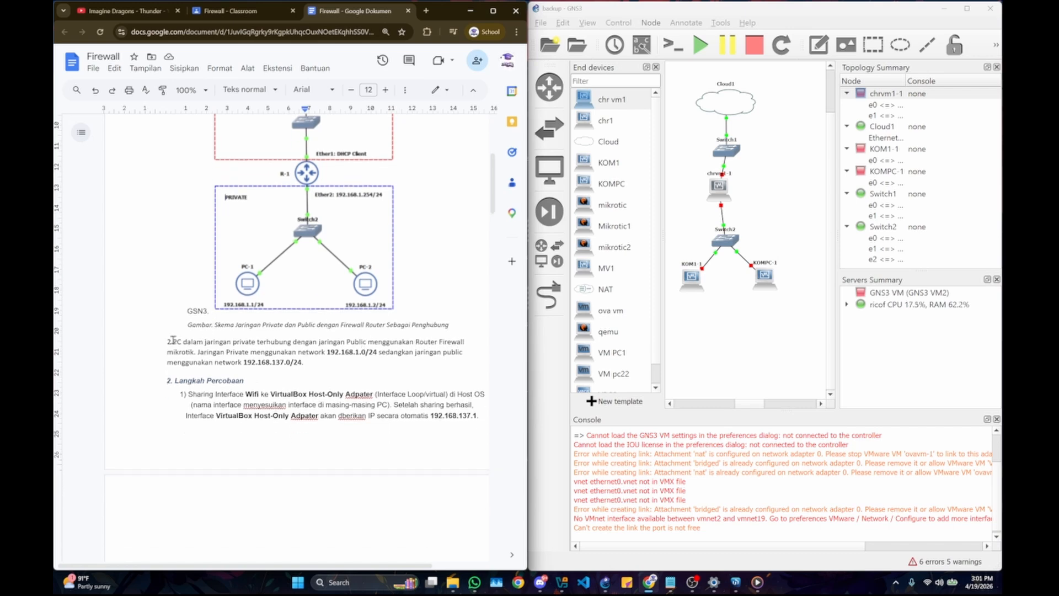
scroll(192, 311, up, 2)
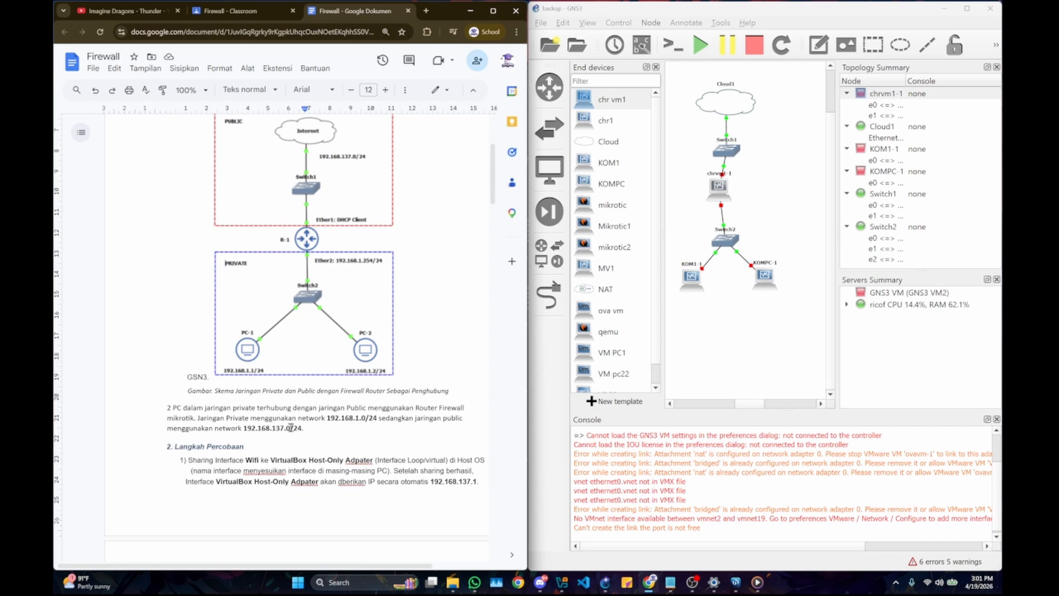
scroll(357, 411, down, 2)
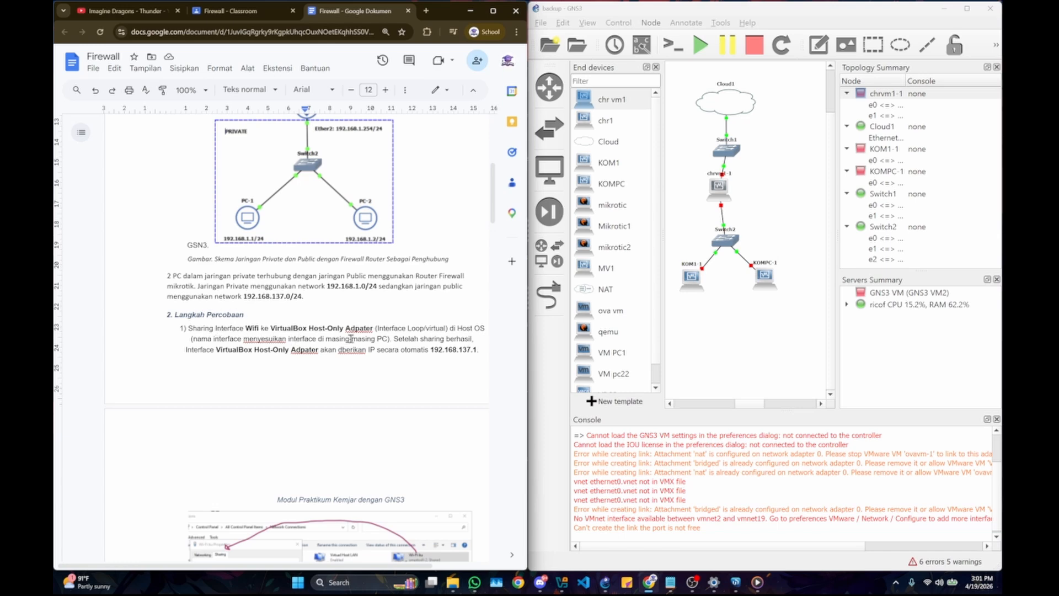
scroll(433, 333, down, 3)
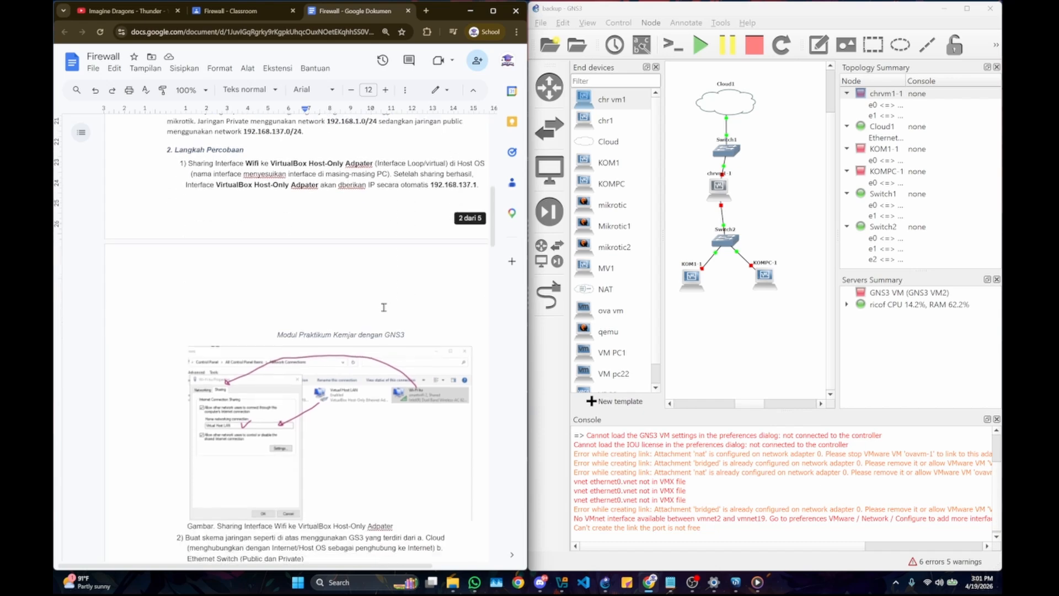
scroll(240, 320, down, 2)
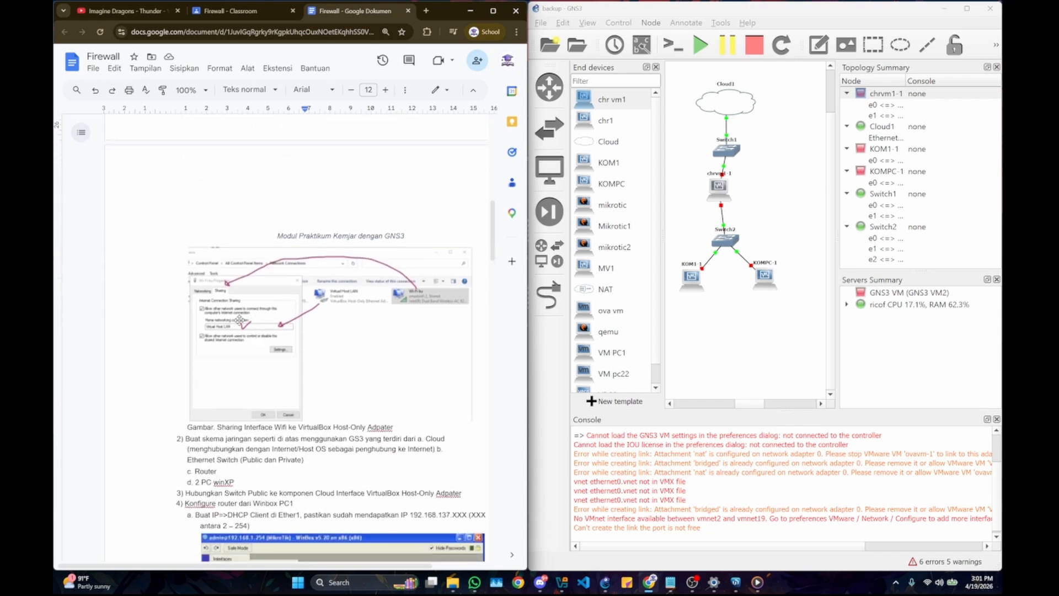
scroll(240, 320, up, 2)
Step: In GNS3, widen the window and align the chrvm1-1 router vertically between Switch1 and Switch2
click(735, 162)
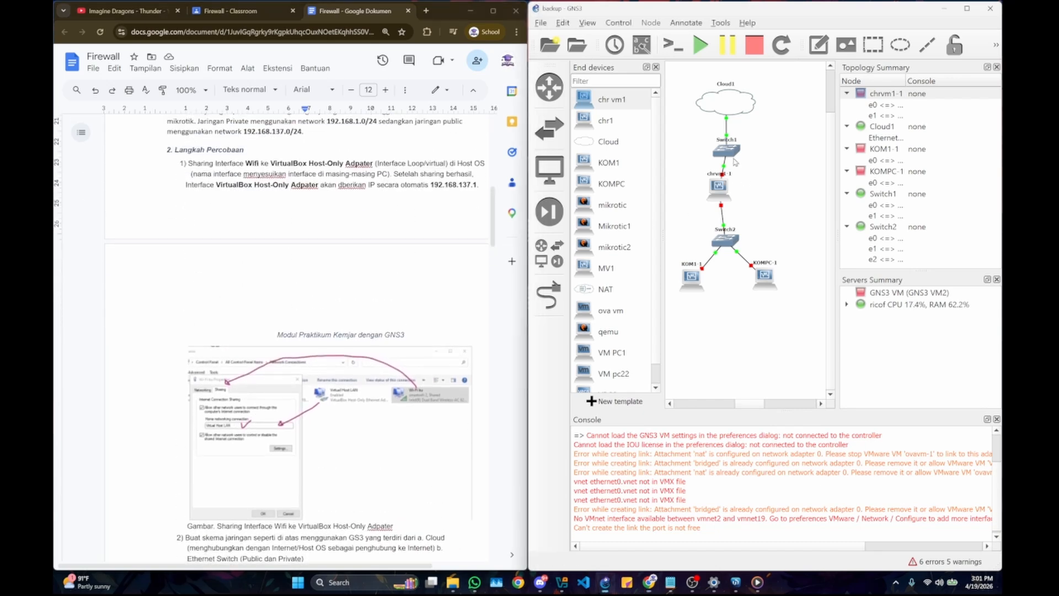
drag(529, 110, 416, 110)
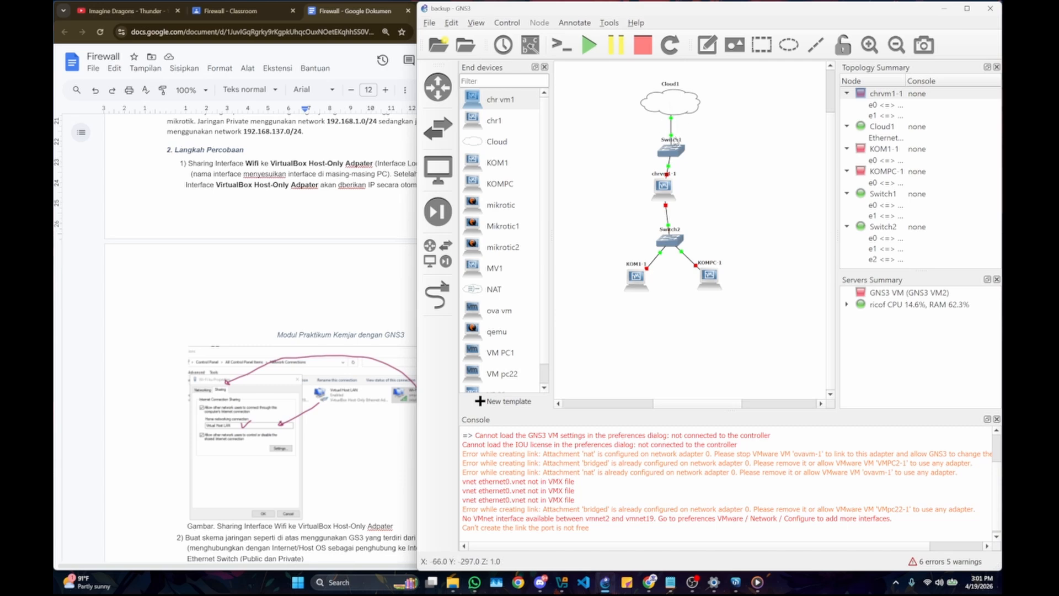
drag(665, 188, 672, 191)
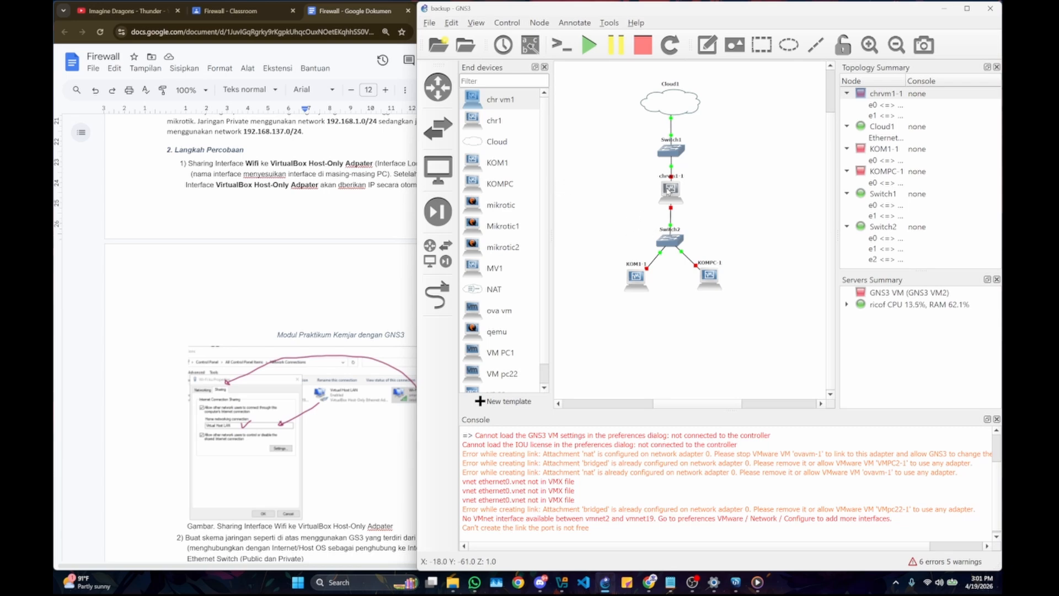
mouse_move(666, 199)
Step: Return to the Firewall document and reread the interface sharing step through the topology and router DHCP client instructions
click(319, 188)
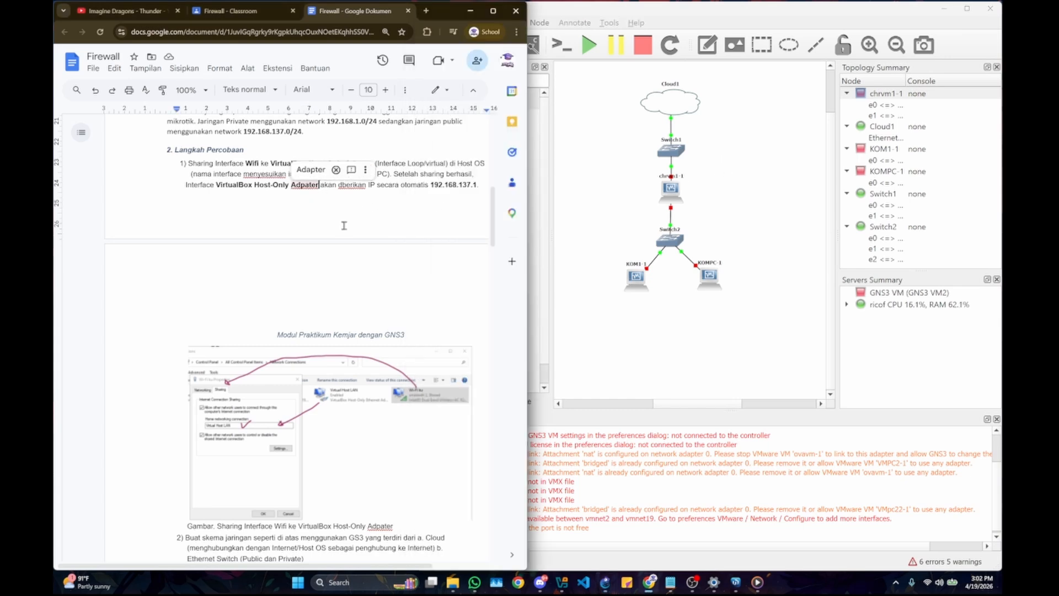
scroll(343, 225, down, 2)
scroll(249, 204, up, 2)
click(215, 185)
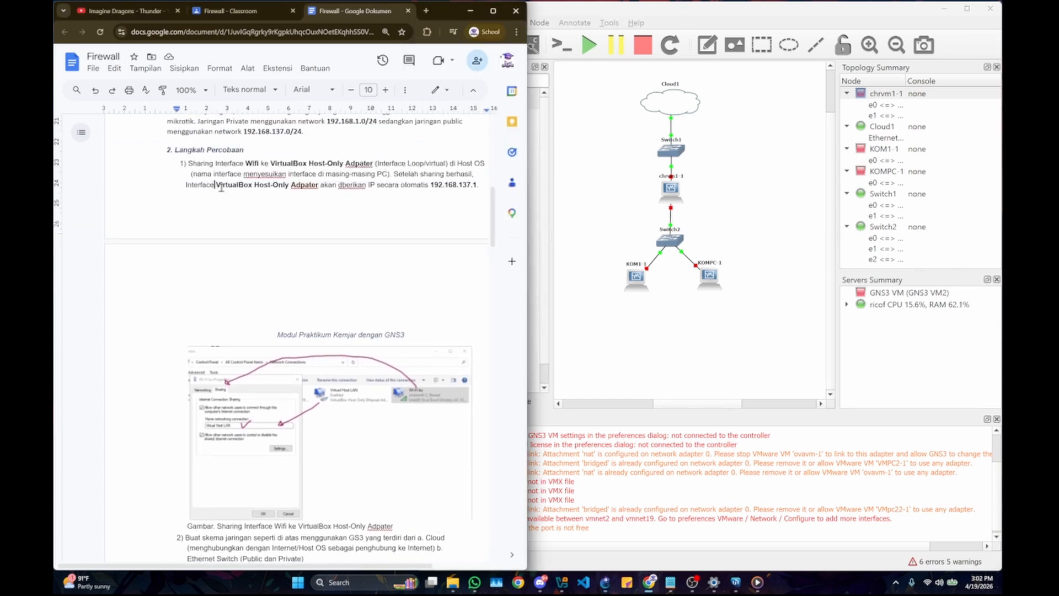
click(719, 221)
click(360, 238)
click(242, 202)
drag(254, 186, 318, 188)
scroll(318, 184, down, 4)
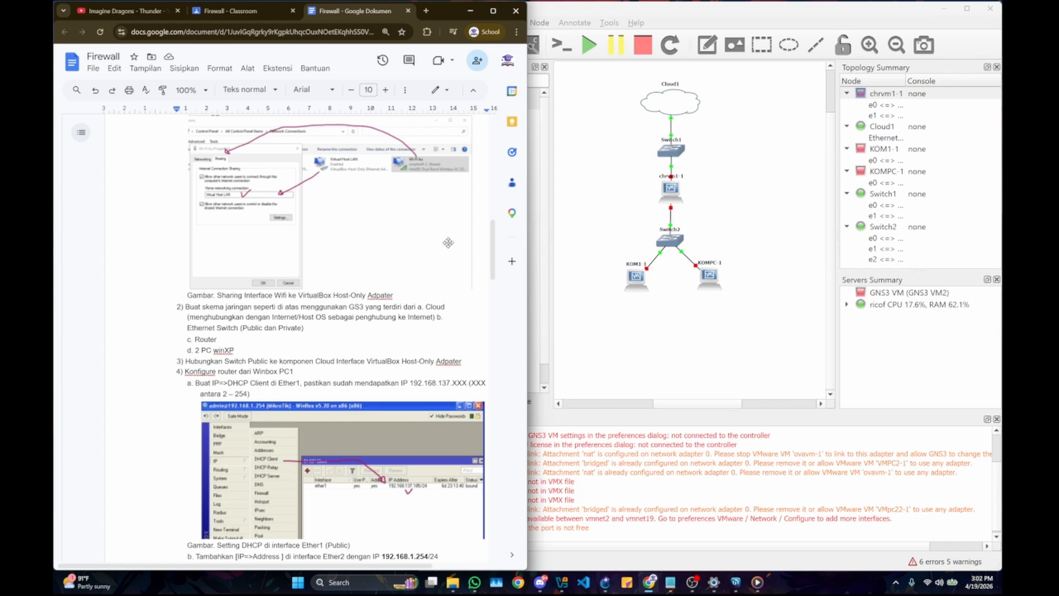
Step: Switch to Oracle VirtualBox Manager and examine the host-only networks and the list of virtual machines
mouse_move(568, 584)
click(573, 552)
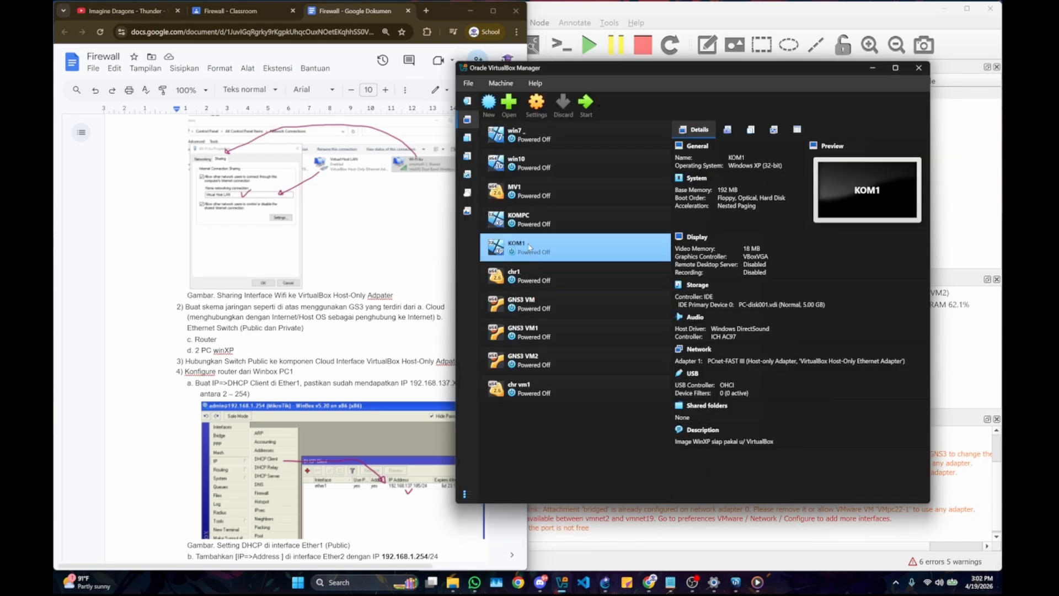
click(468, 174)
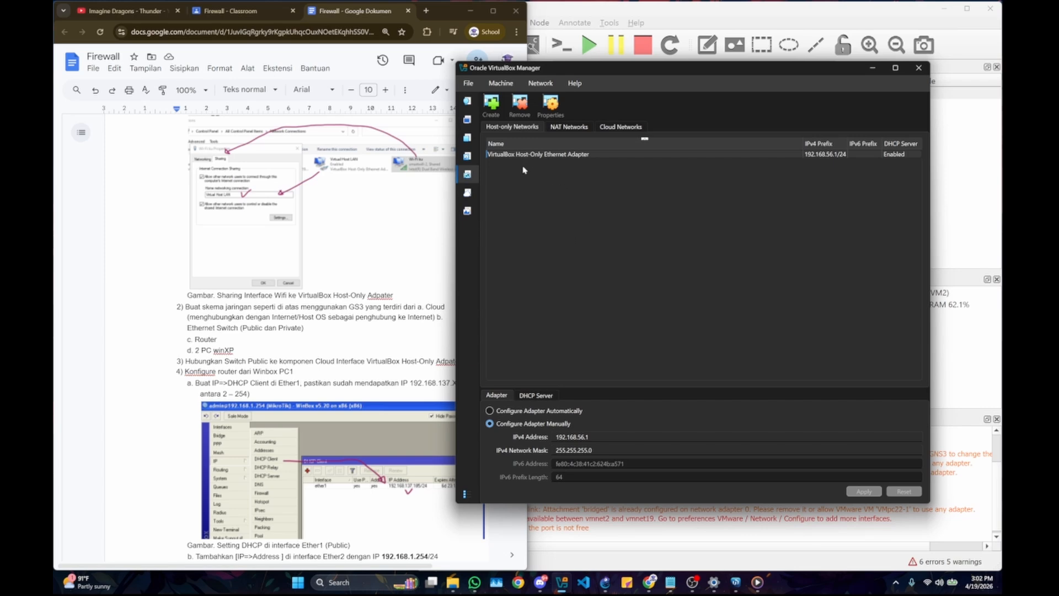
click(467, 138)
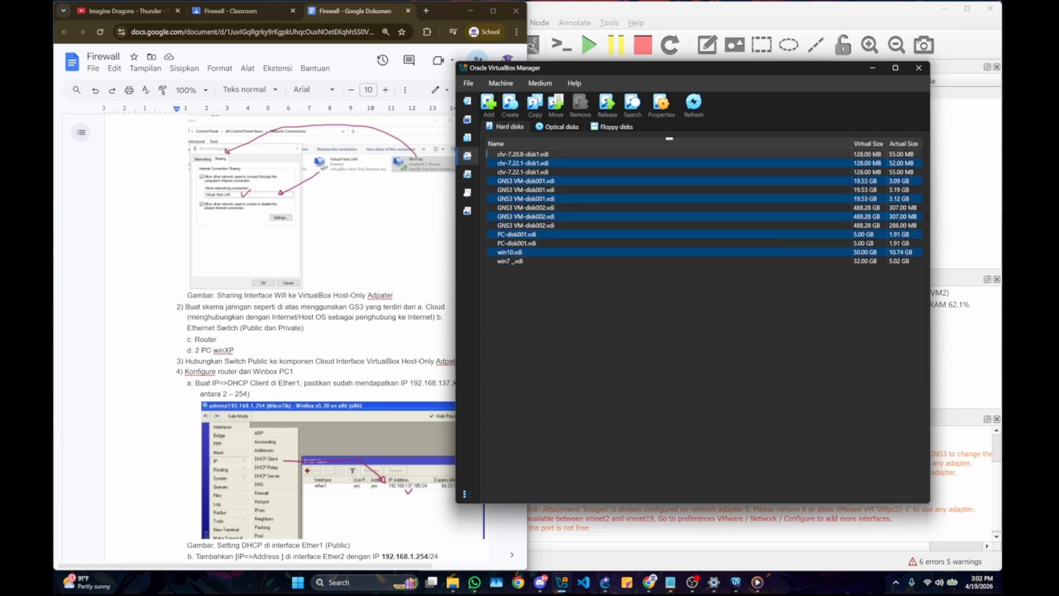
click(470, 146)
click(468, 119)
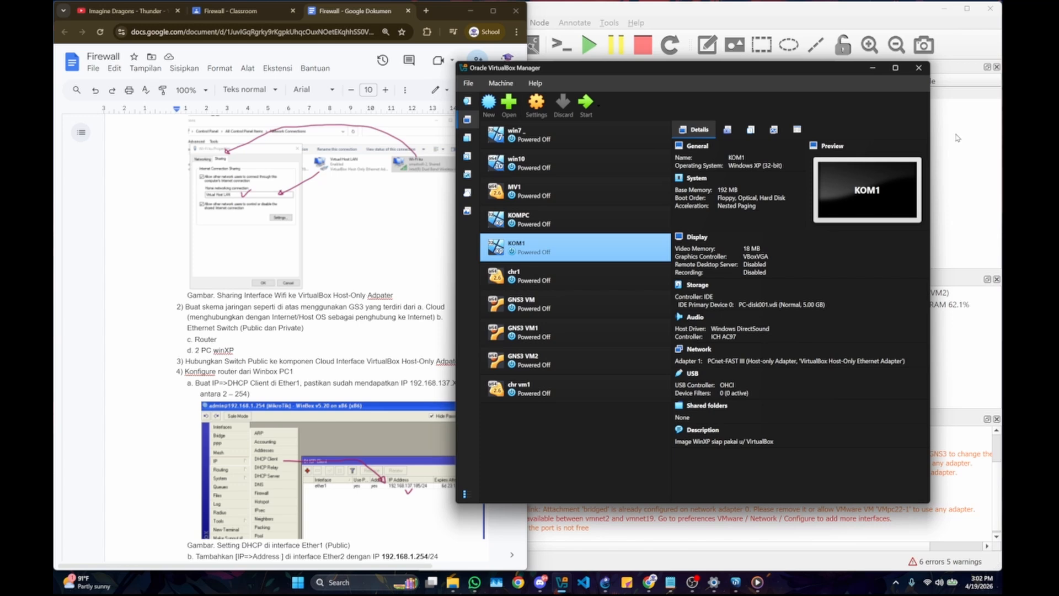
drag(680, 68, 533, 107)
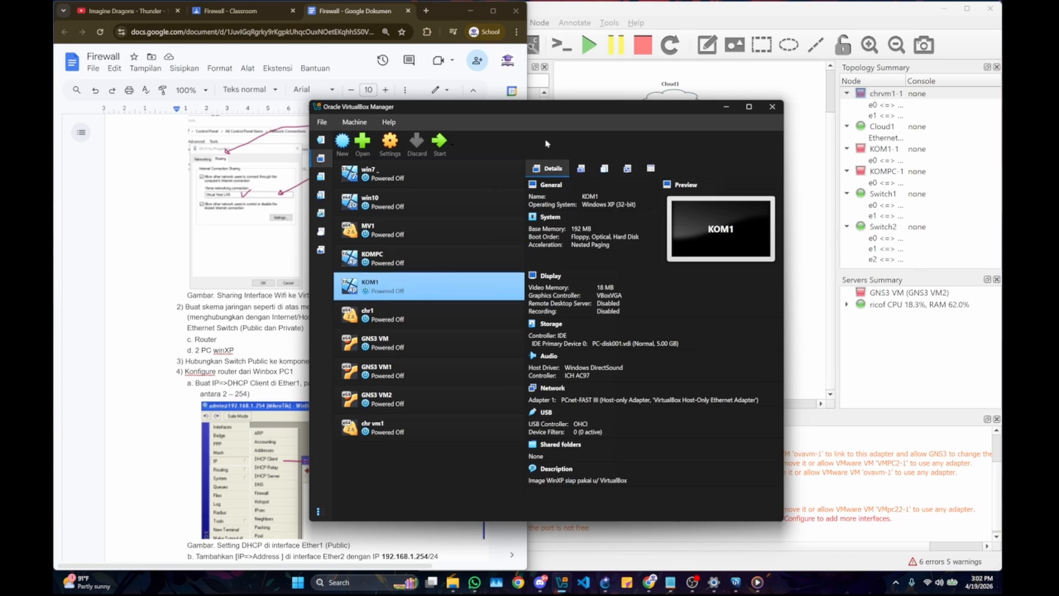
drag(547, 107, 474, 102)
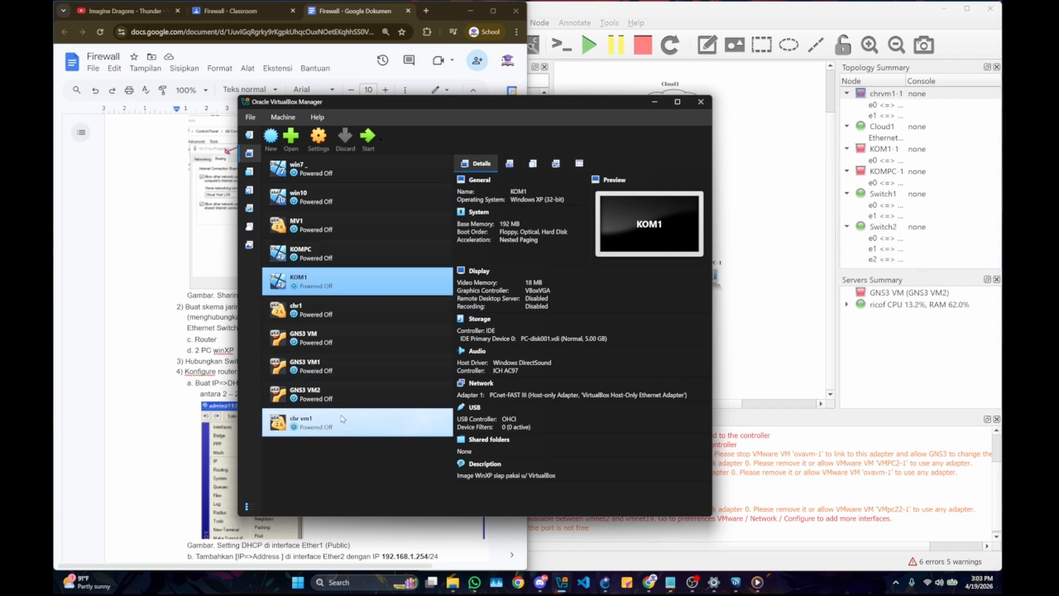
Step: Switch to GNS3 and look through the QEMU and Qemu VMs preferences, leaving them without changes
key(alt+Tab)
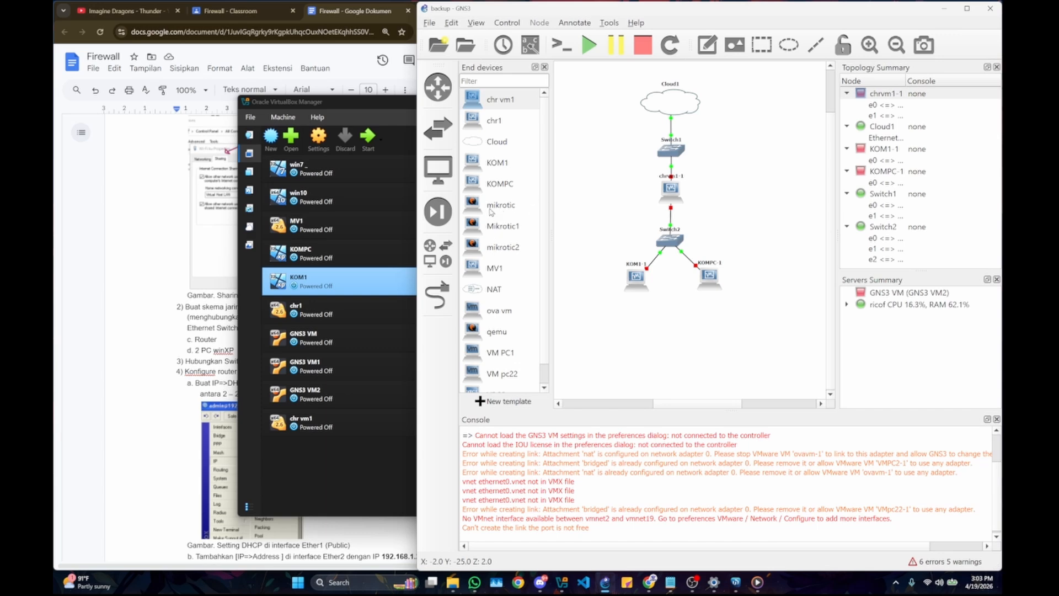
click(451, 22)
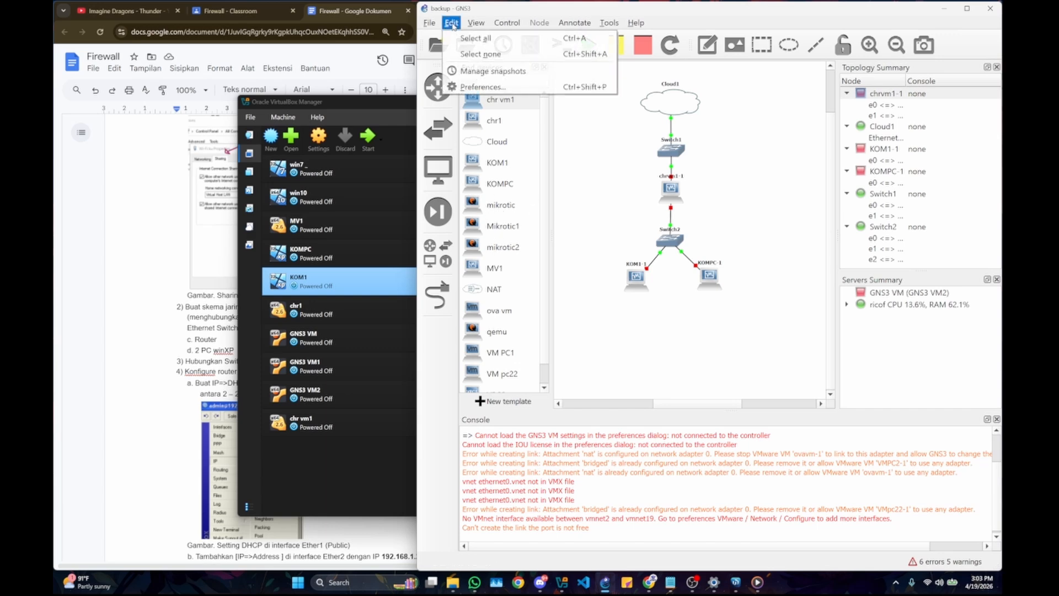
click(469, 84)
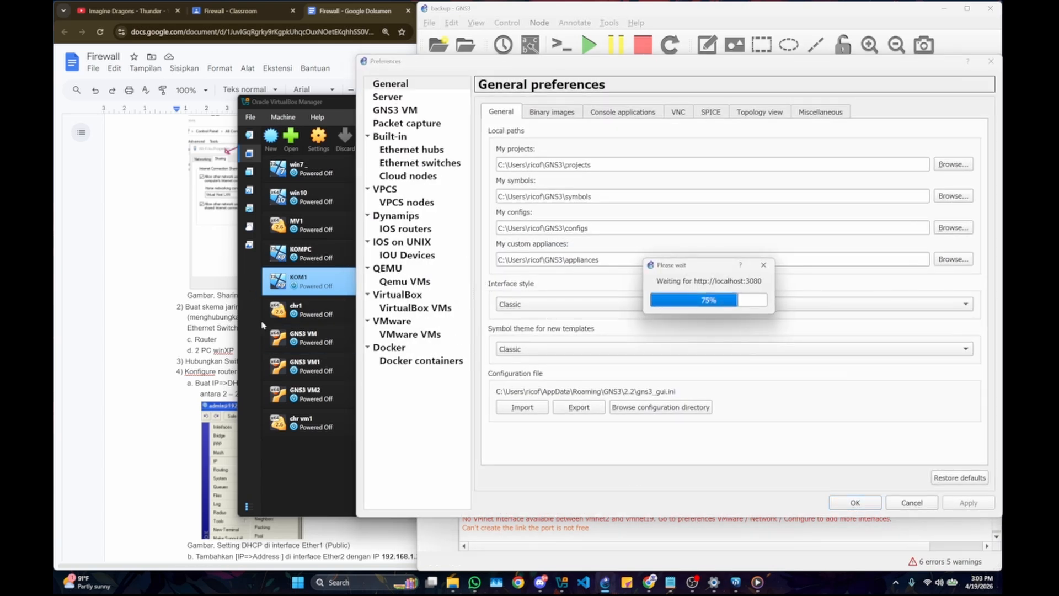
click(388, 267)
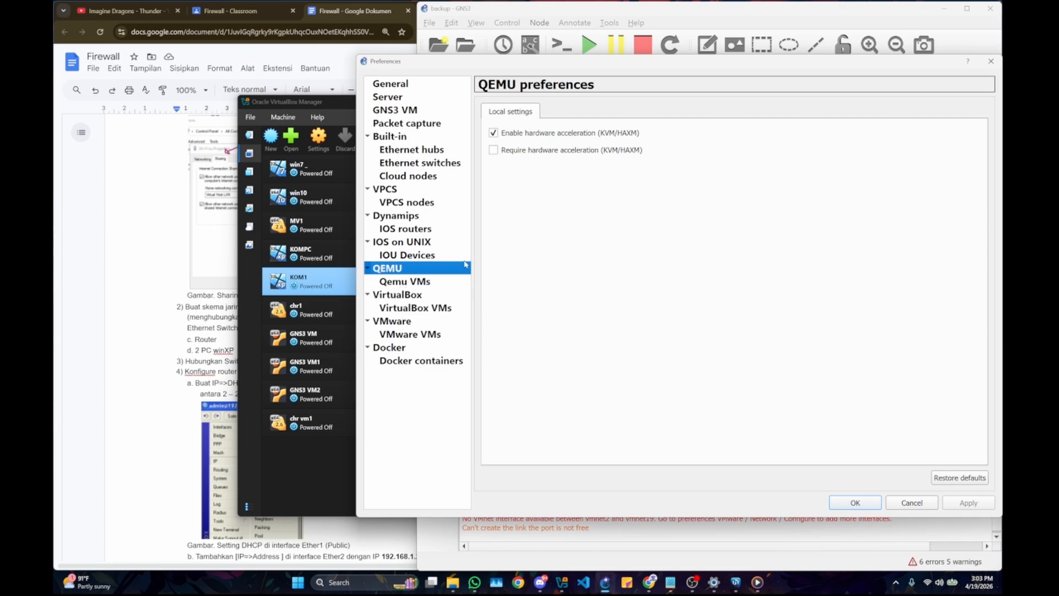
click(423, 283)
click(405, 270)
click(991, 62)
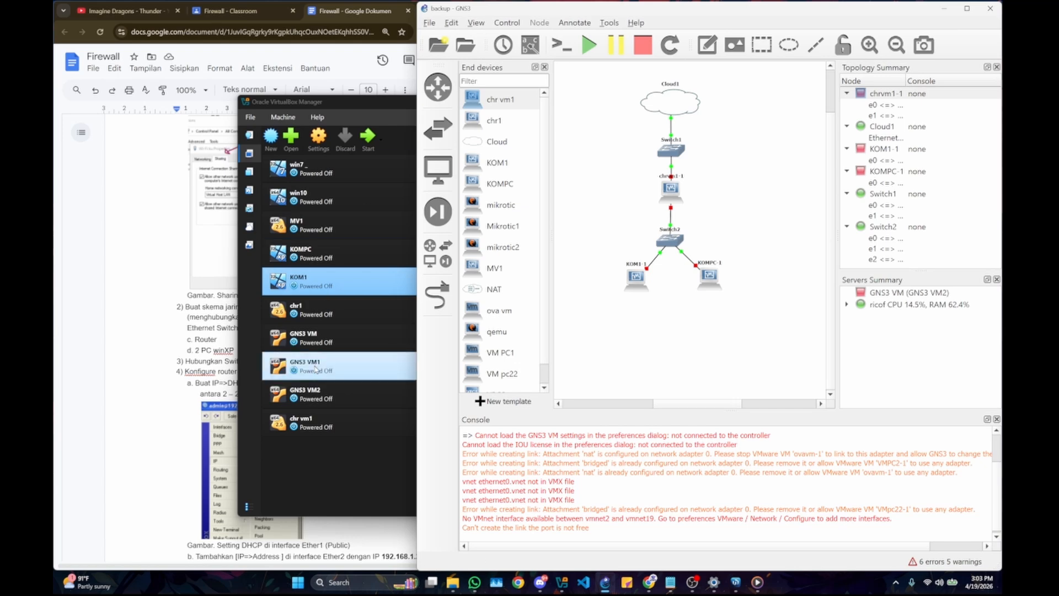
Step: Check the chr vm1 machine's details in VirtualBox and review the Firewall document's instructions for building the topology and configuring the router
click(319, 419)
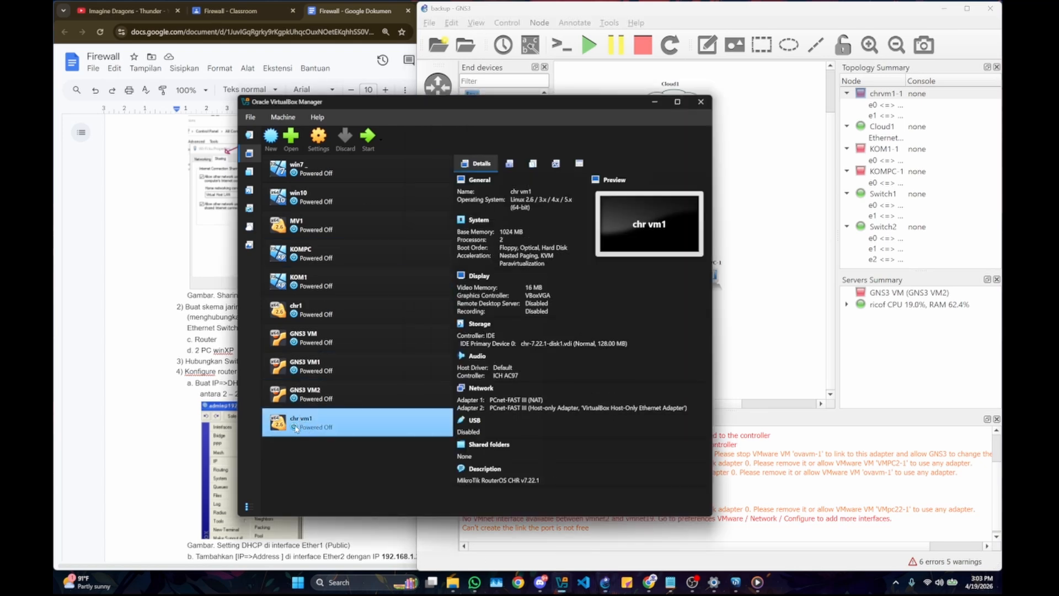
click(750, 294)
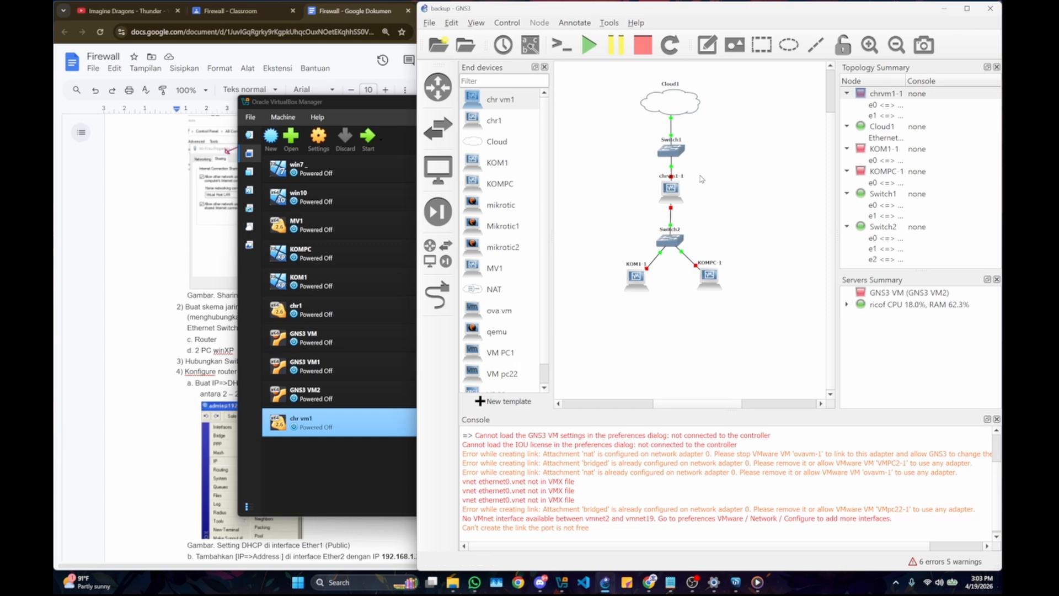
click(230, 279)
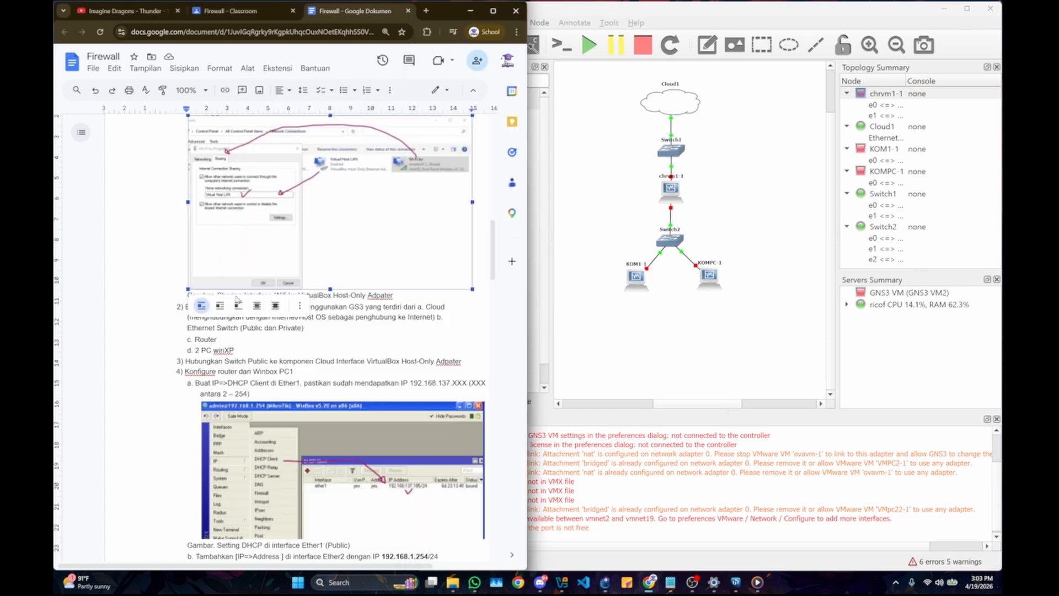
click(710, 159)
click(169, 238)
scroll(294, 285, down, 2)
click(228, 230)
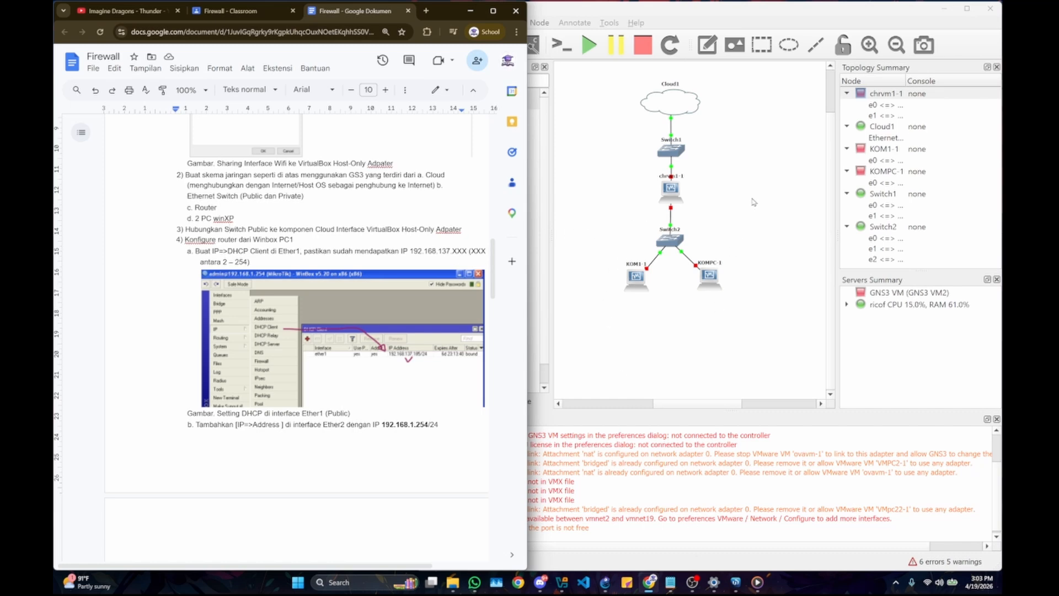
click(619, 345)
Step: Switch to Oracle VirtualBox Manager and examine the KOMPC machine's network adapter attachment options, leaving them without changes
mouse_move(564, 581)
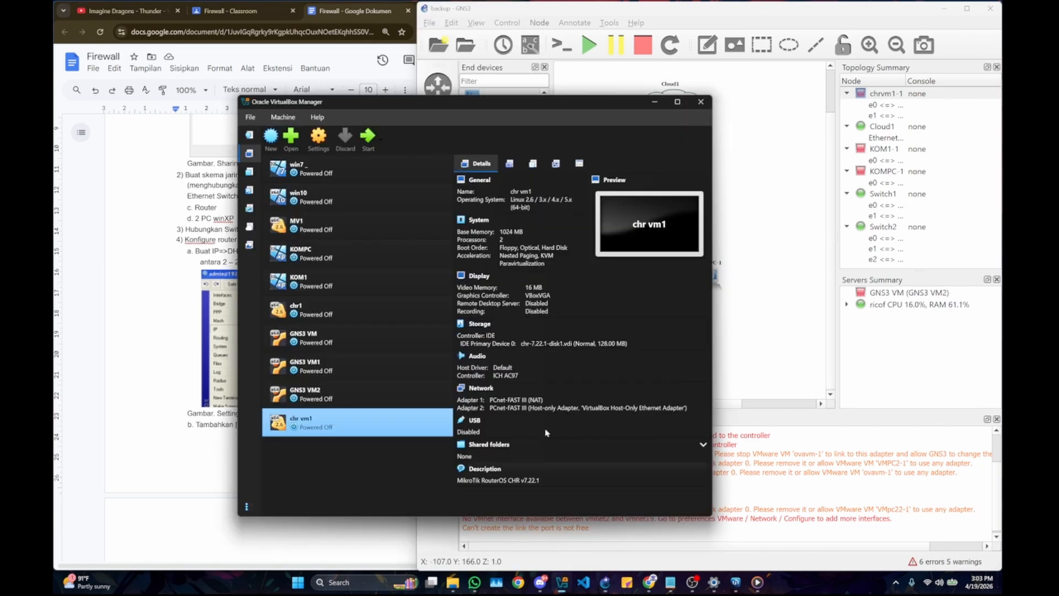
click(561, 529)
drag(423, 106, 270, 80)
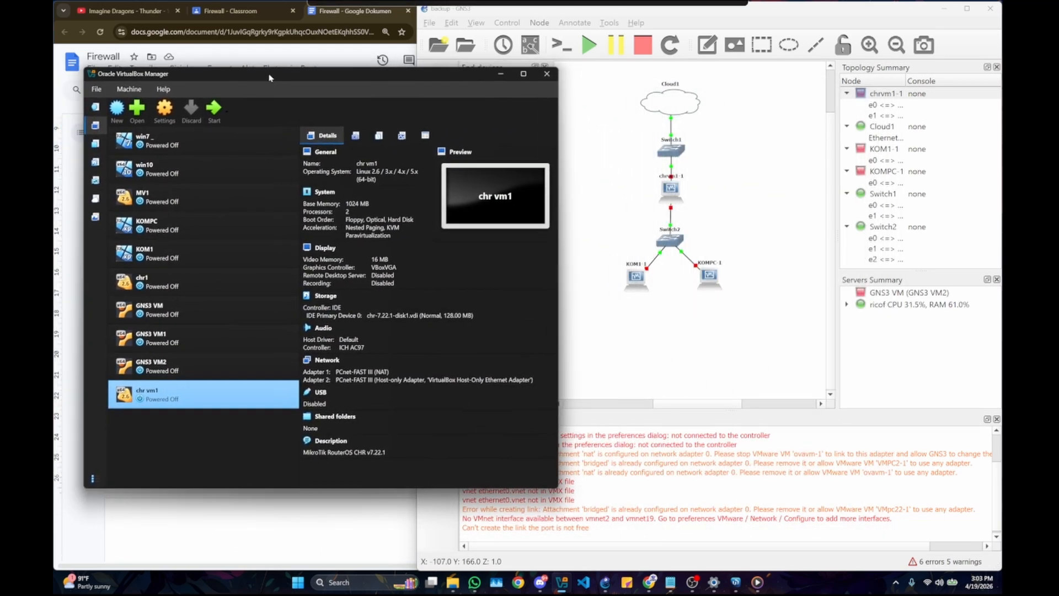
click(296, 223)
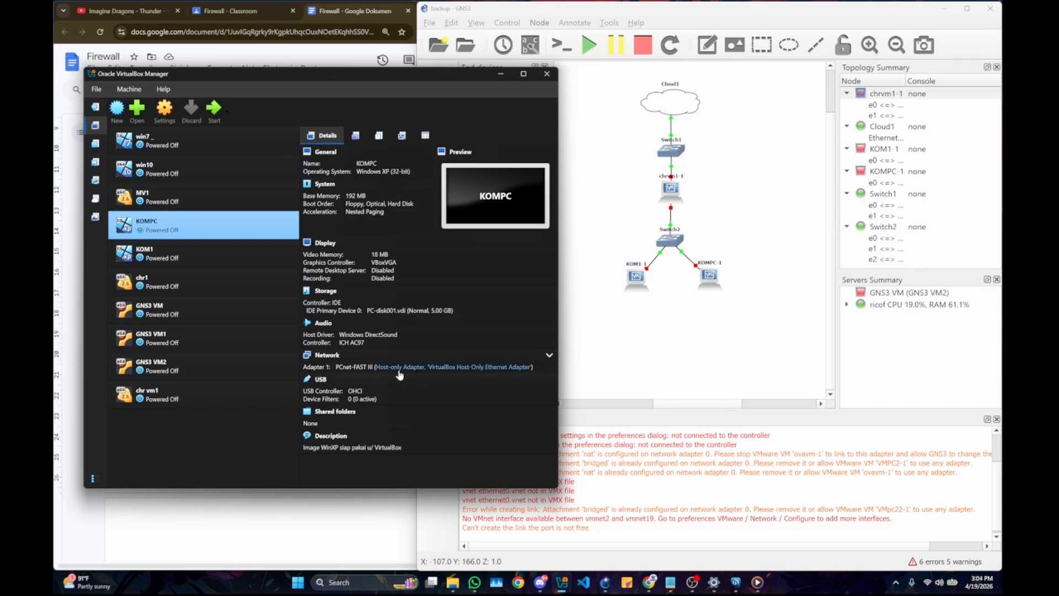
click(446, 367)
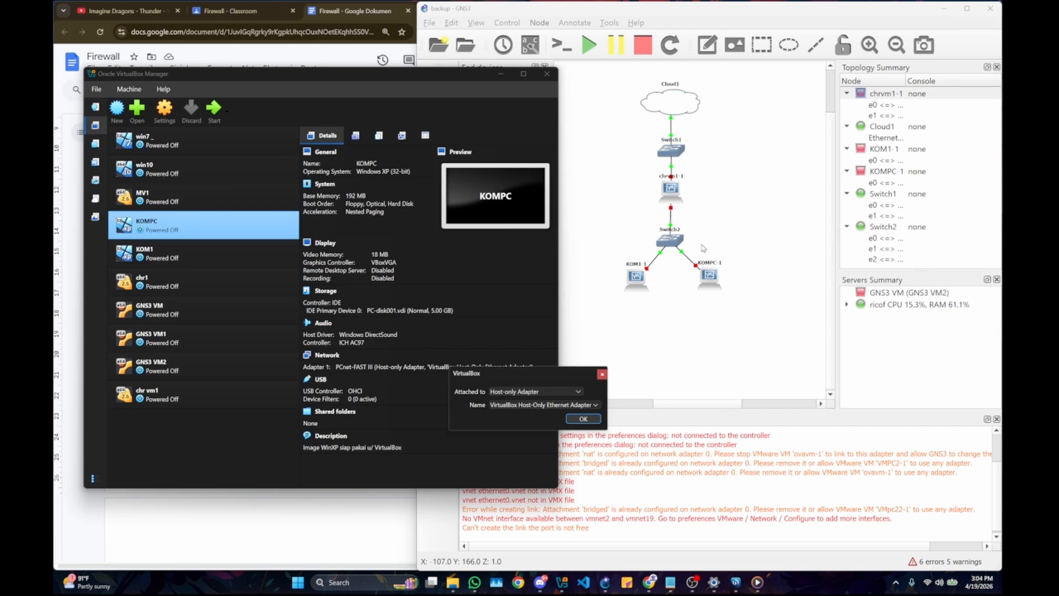
click(577, 392)
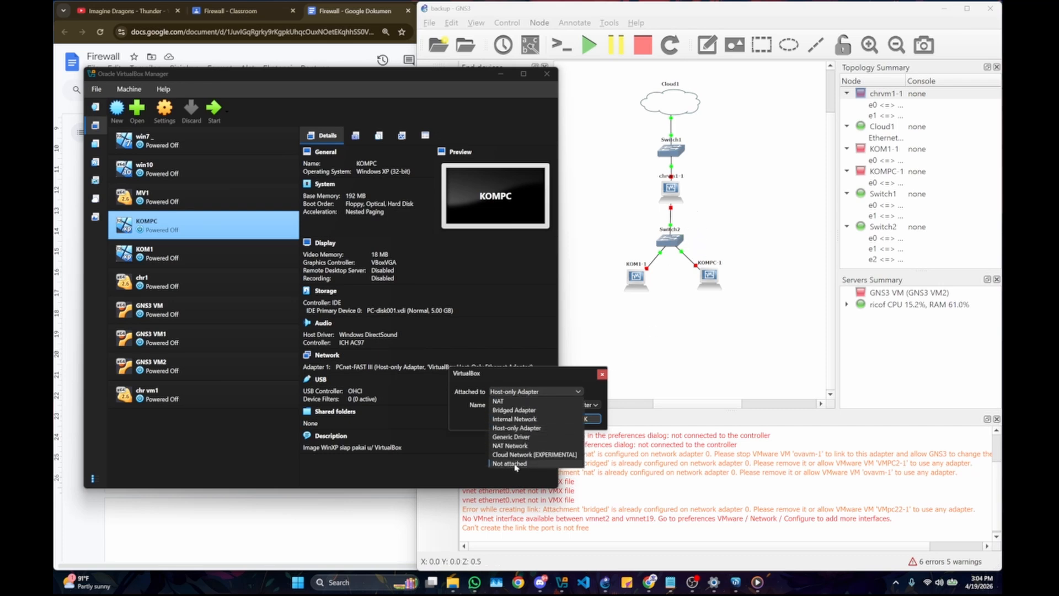
click(485, 368)
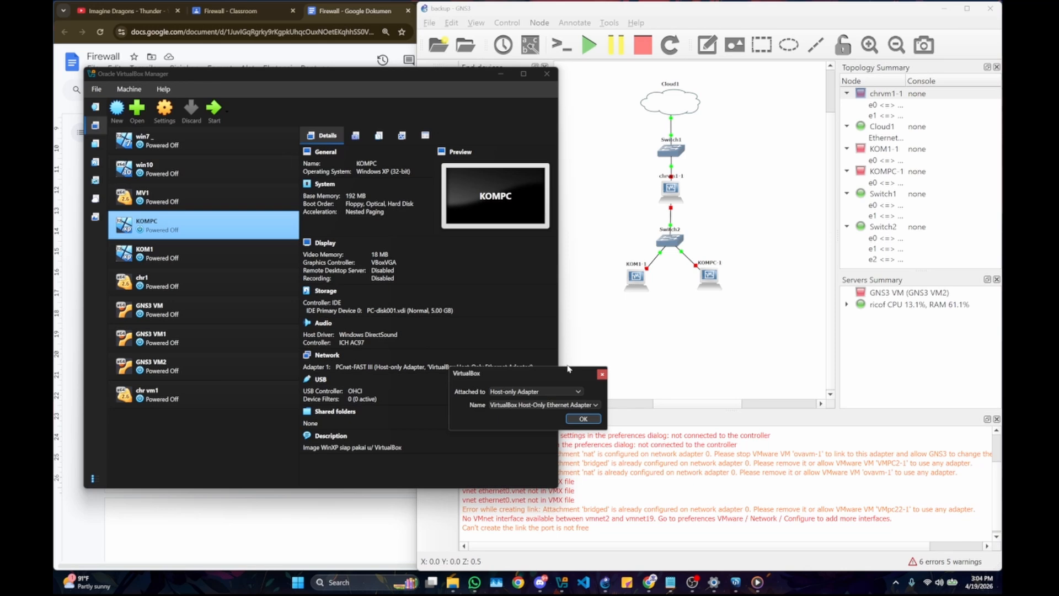
click(603, 375)
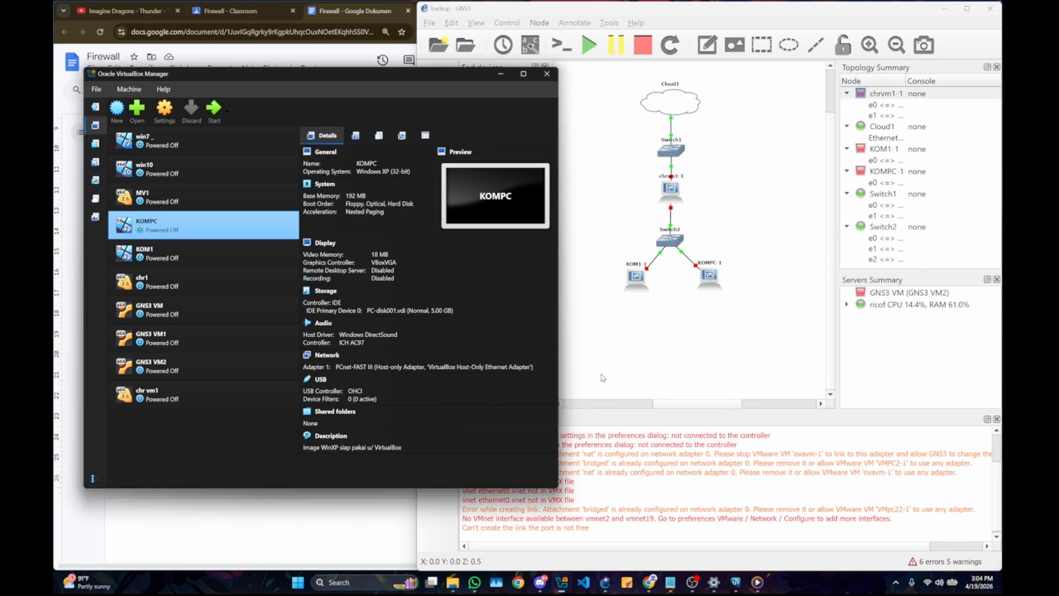
click(434, 368)
click(488, 392)
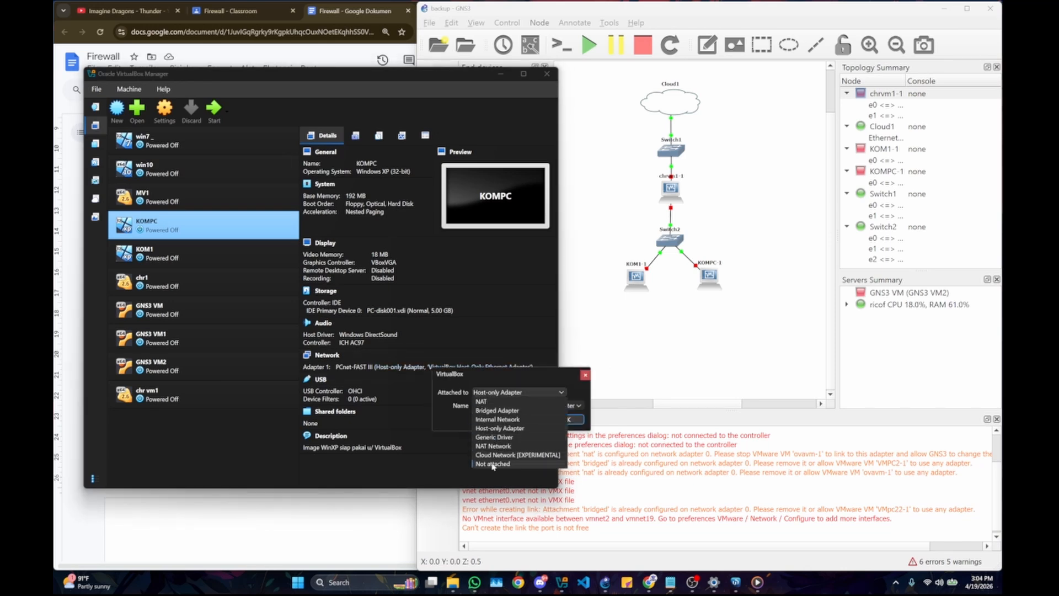
click(519, 364)
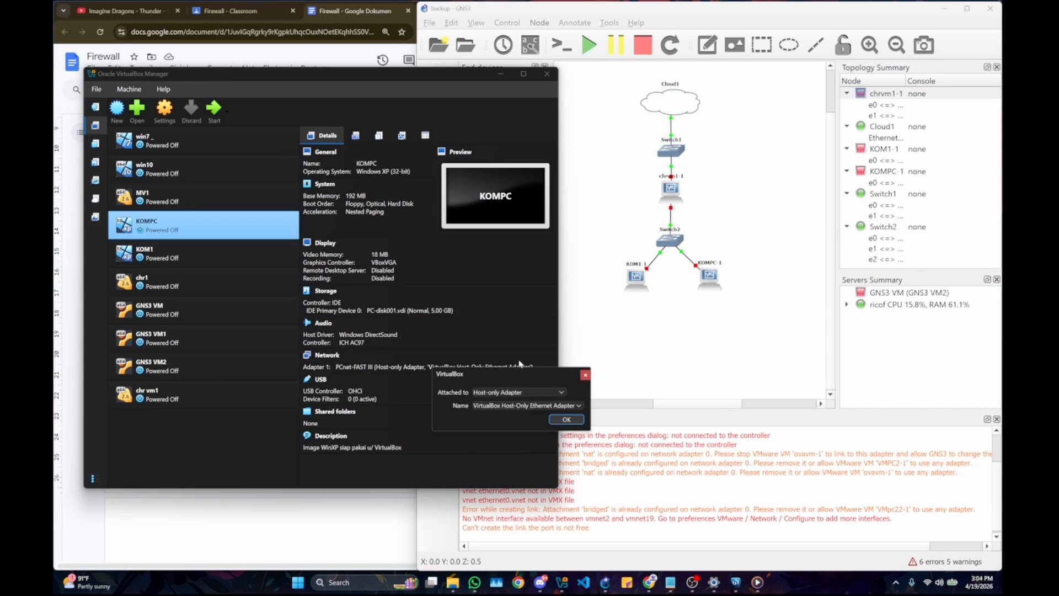
click(586, 376)
click(610, 245)
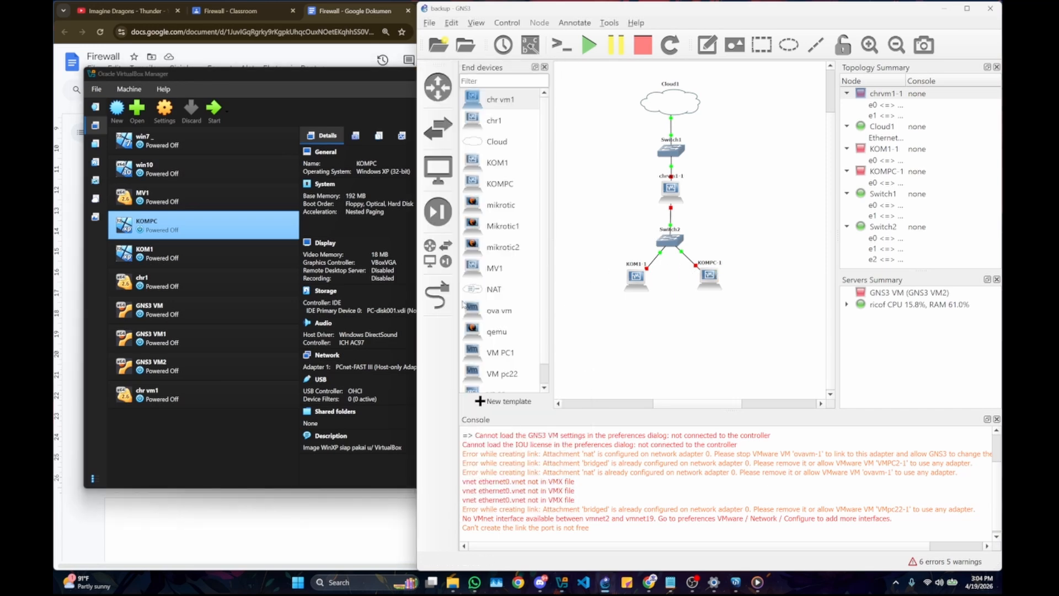
click(440, 295)
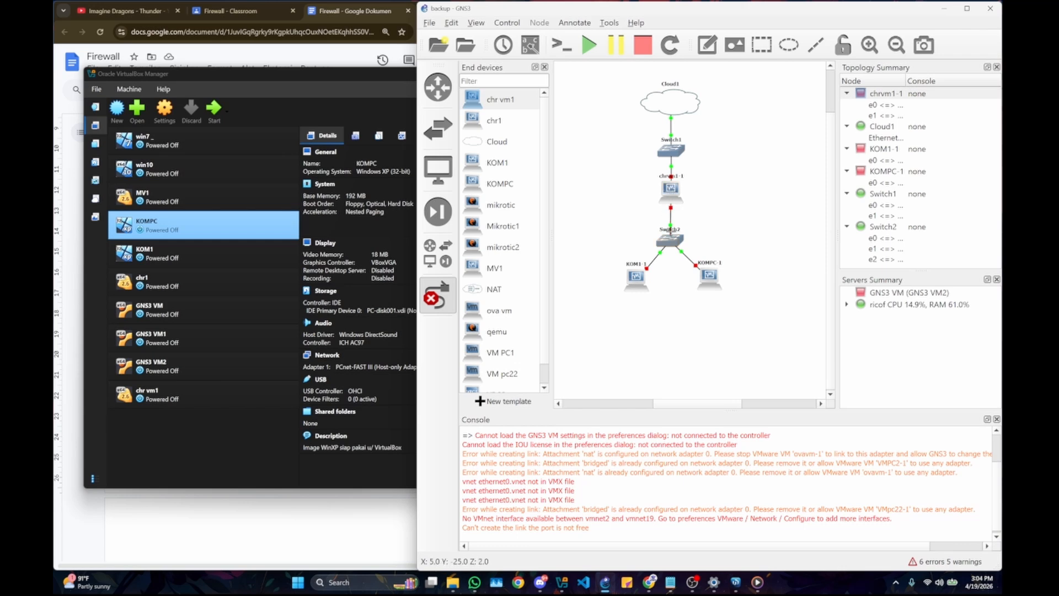
click(676, 103)
click(703, 177)
click(438, 297)
Step: In VirtualBox Manager, check the attachment settings of both chr vm1 network adapters and close them without changes
click(349, 243)
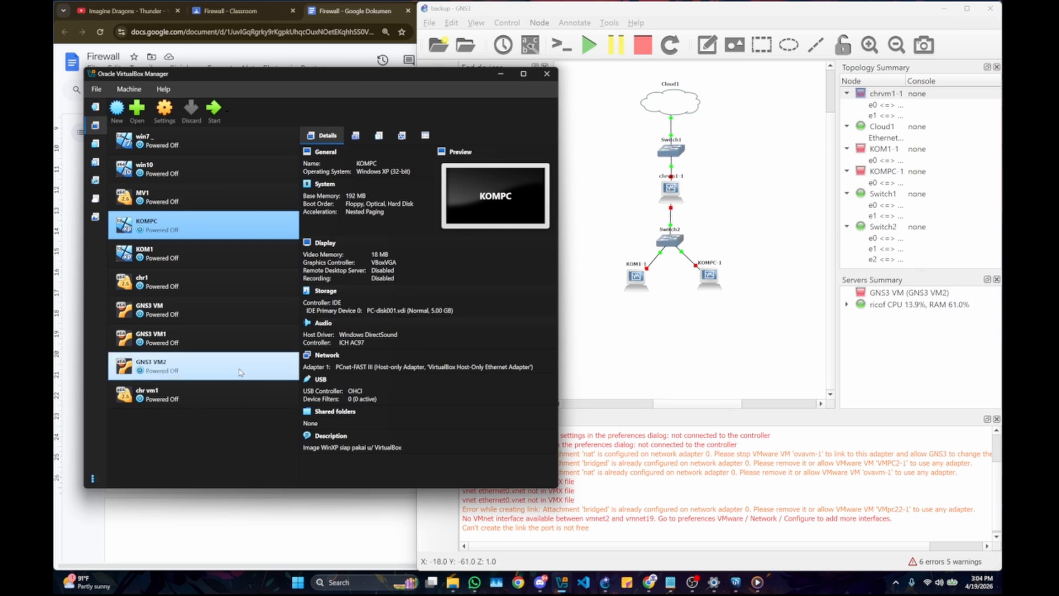
click(241, 394)
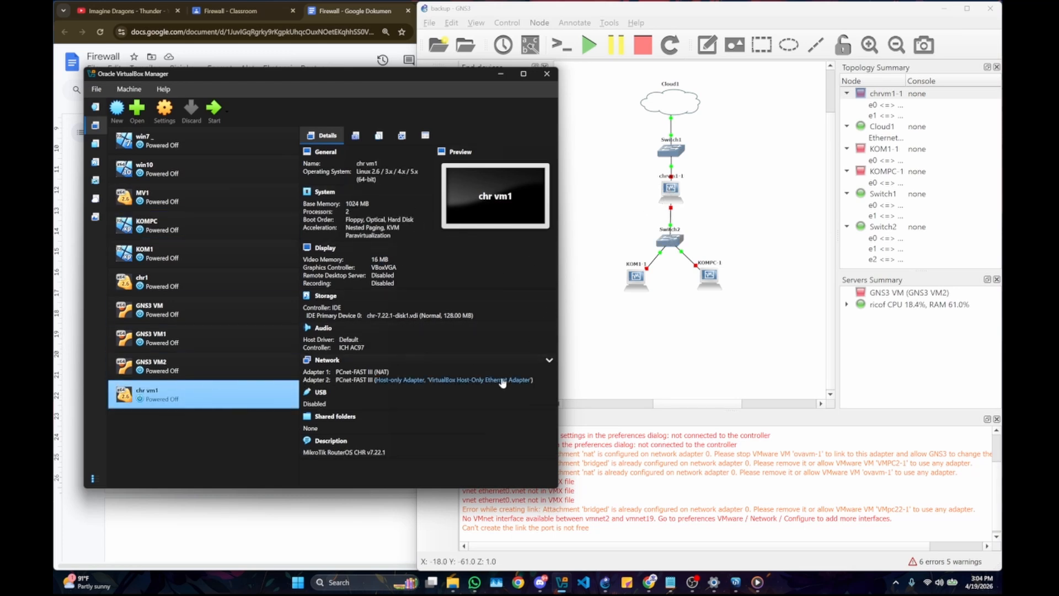
click(385, 372)
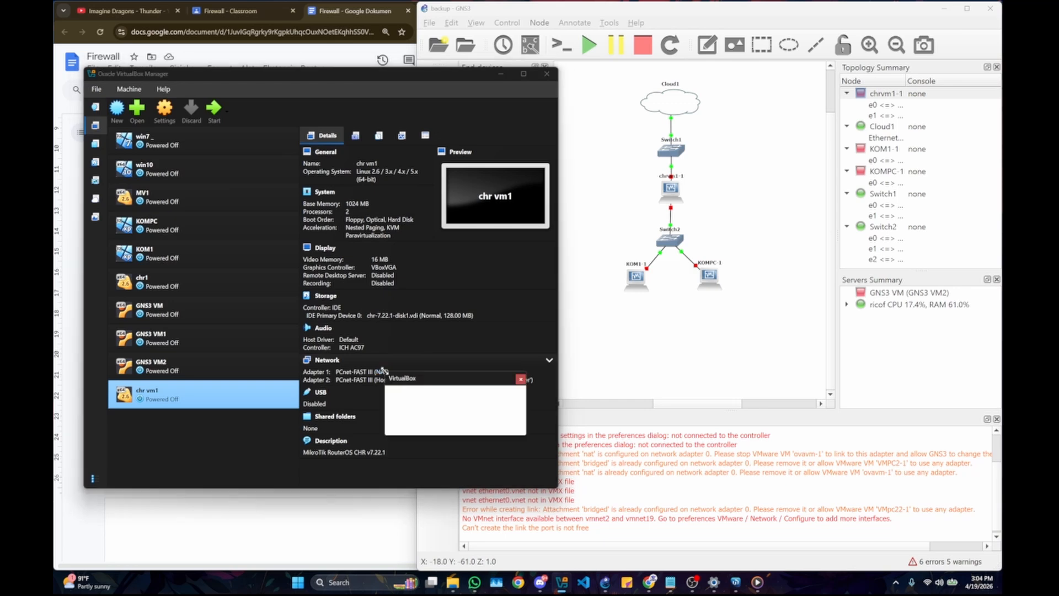
click(522, 380)
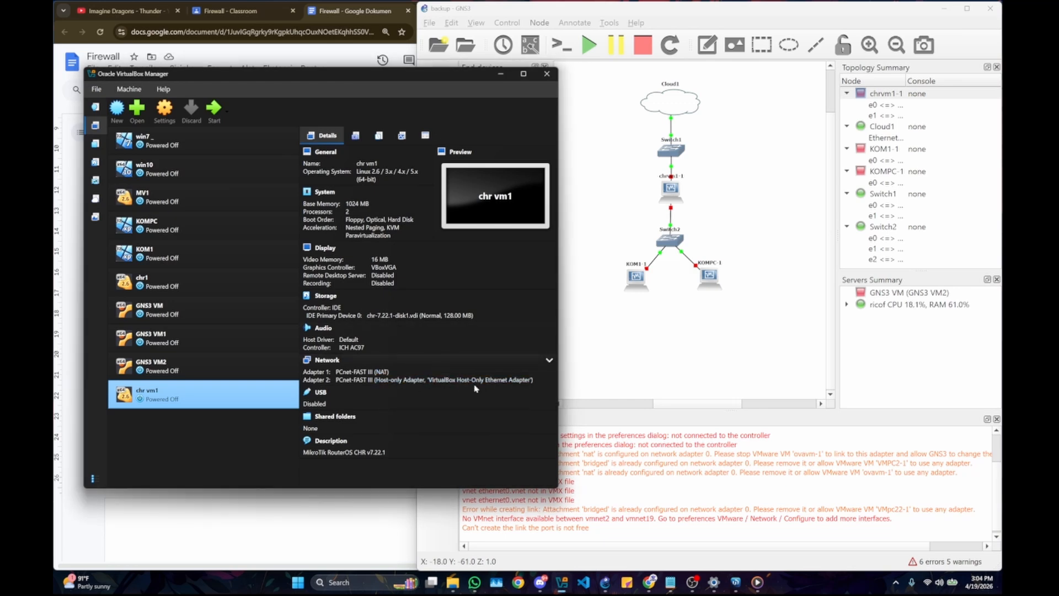
click(524, 380)
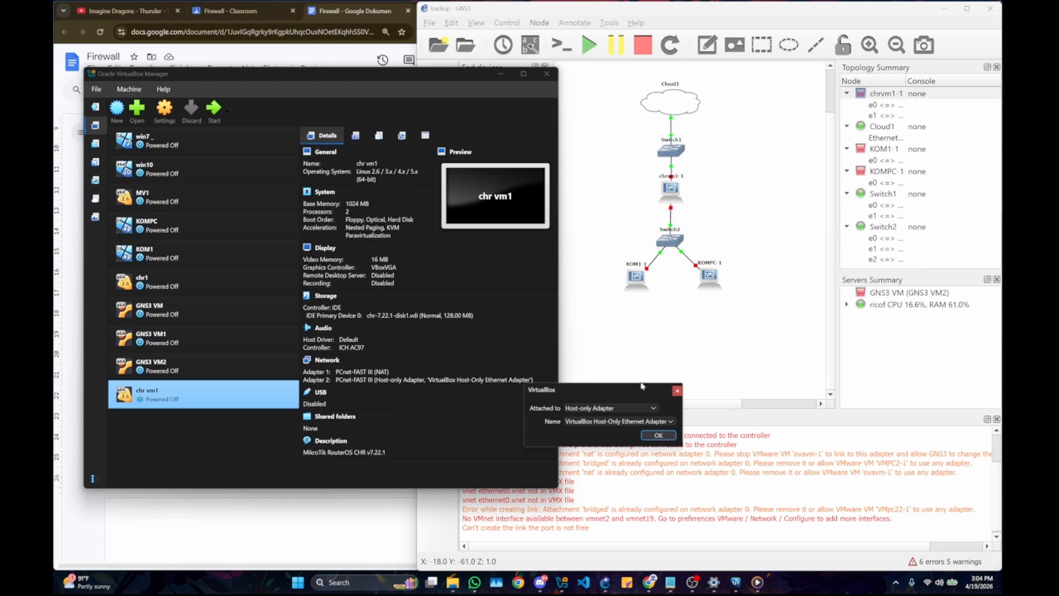
click(676, 391)
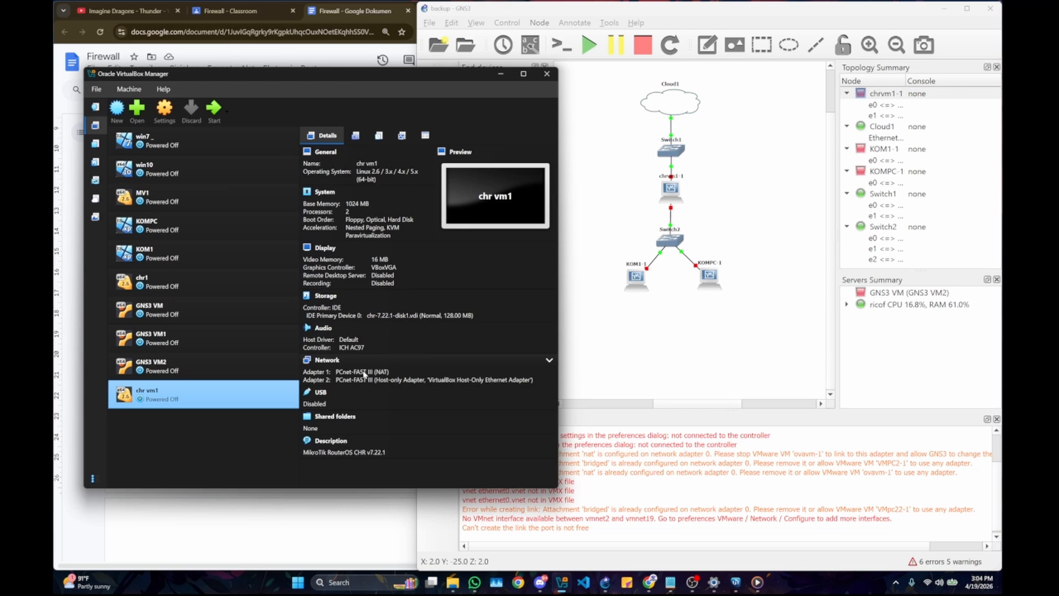
click(380, 373)
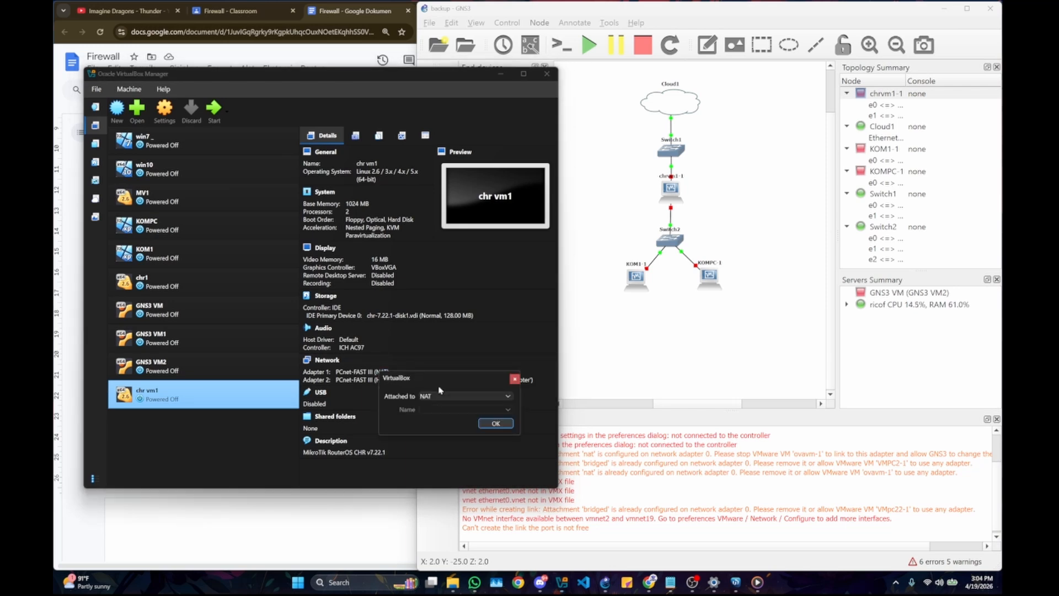
click(516, 378)
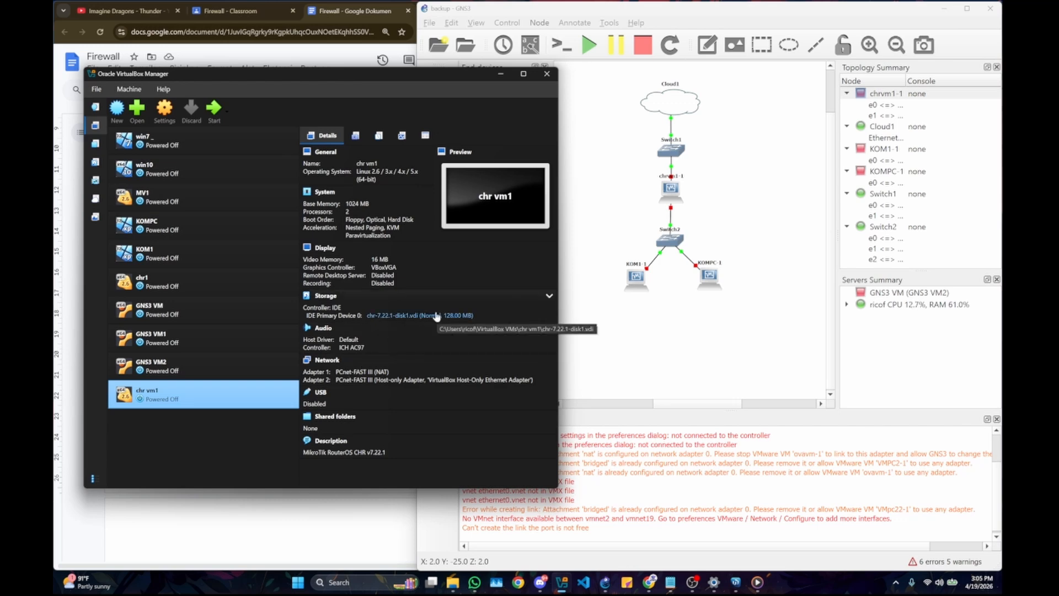
Step: Compare the network adapter details of the KOM1 and chr1 machines
click(207, 249)
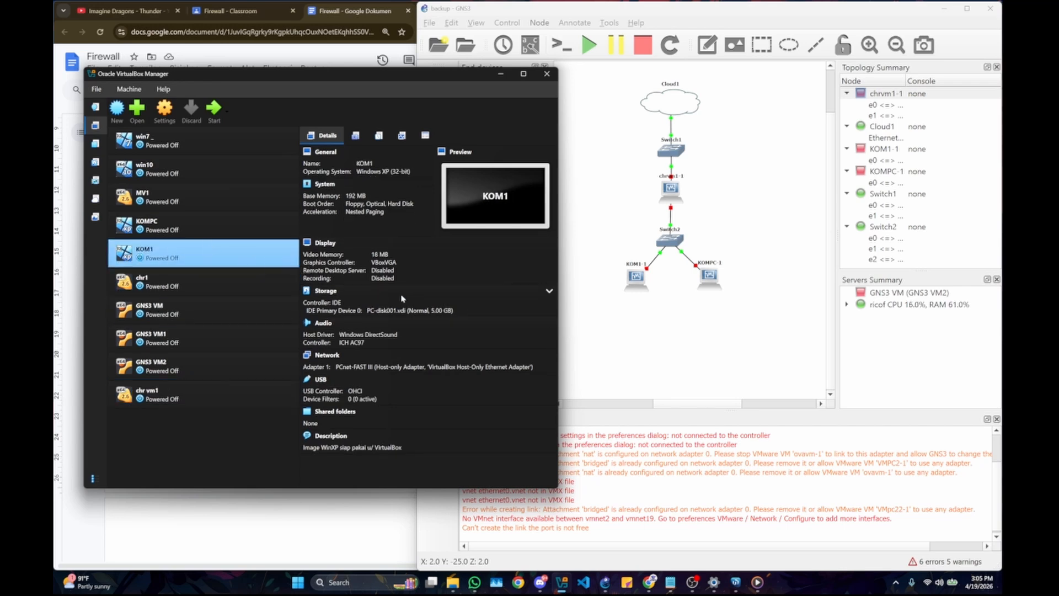
click(243, 294)
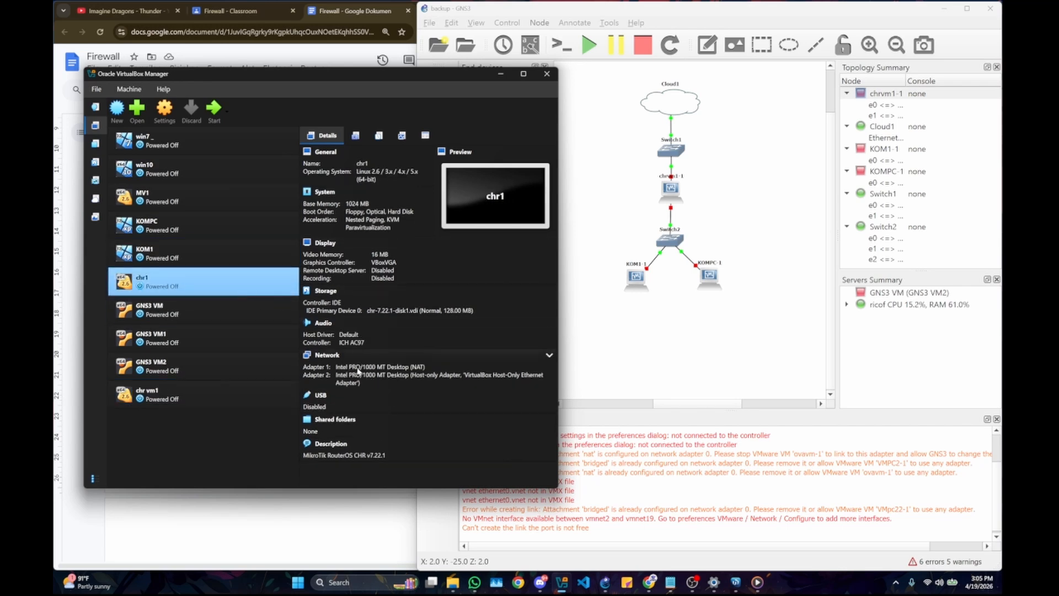
click(229, 267)
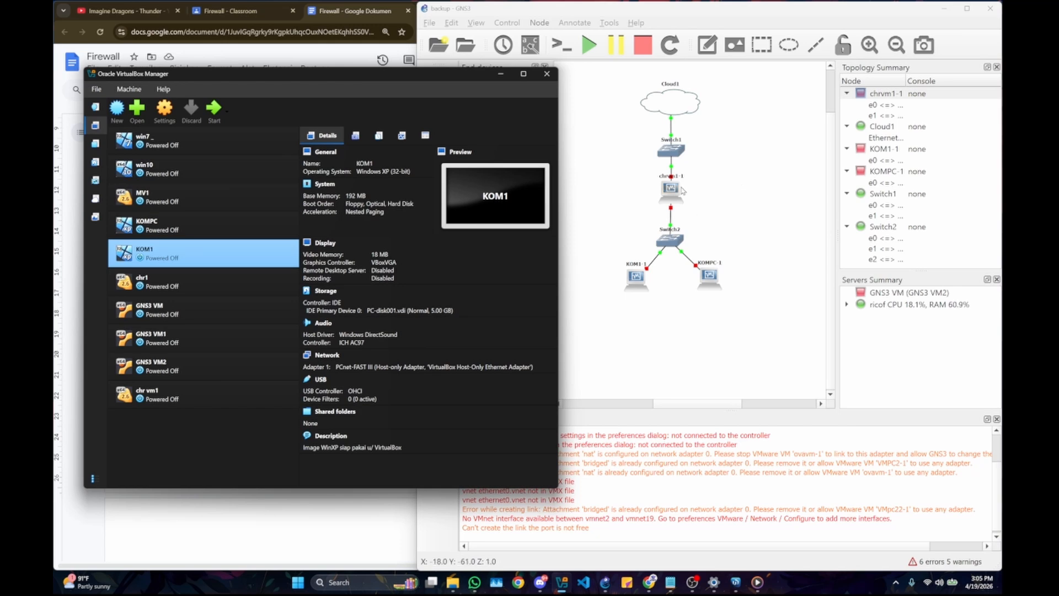
Step: Switch to GNS3 and check the chrvm1-1 node's network adapter count and type, closing its configuration without saving
right_click(679, 186)
click(693, 203)
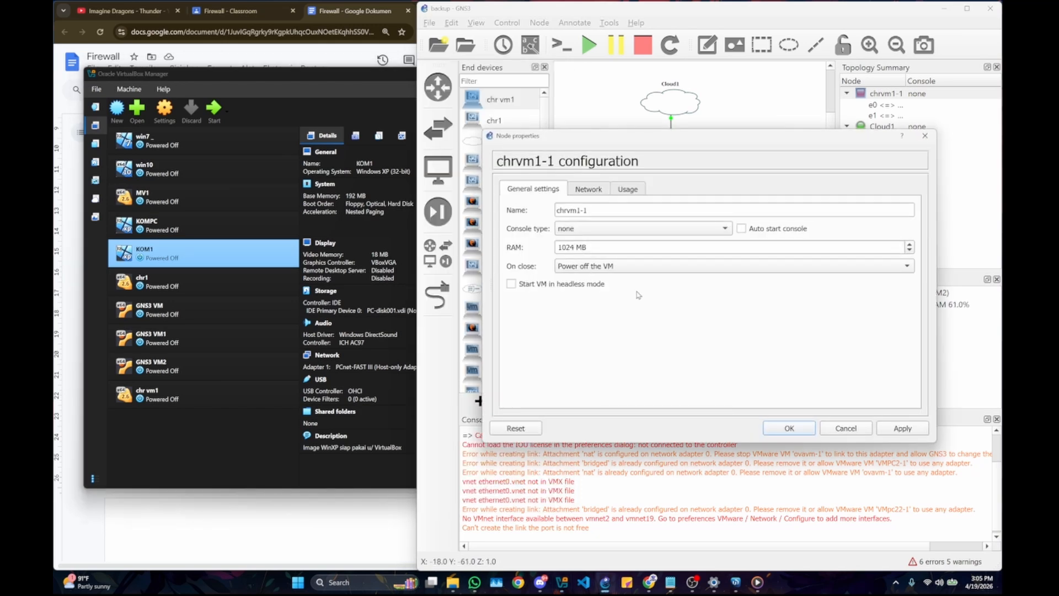
click(589, 189)
click(662, 212)
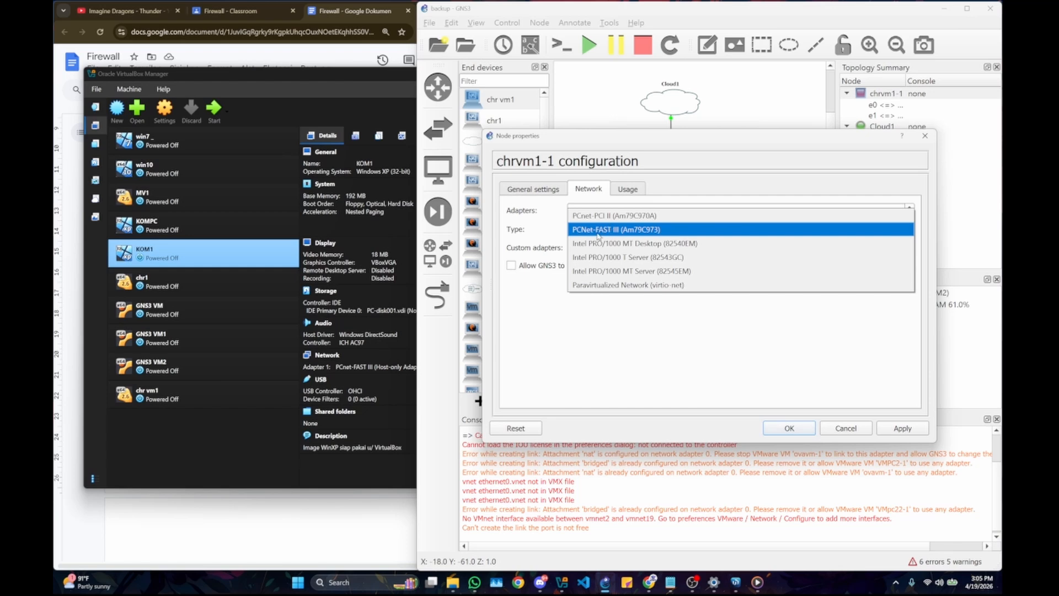
click(637, 231)
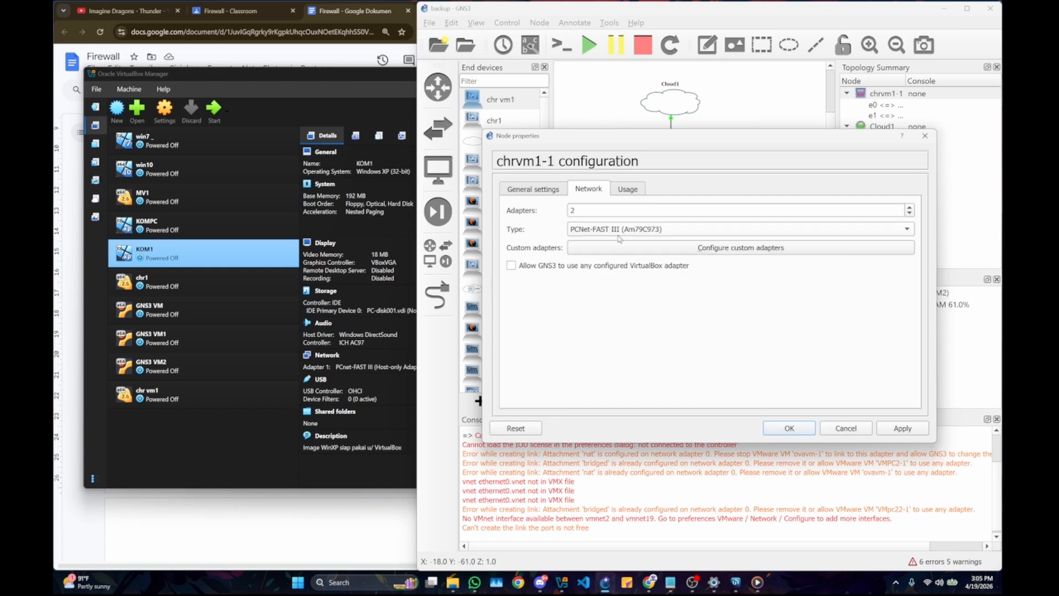
click(925, 136)
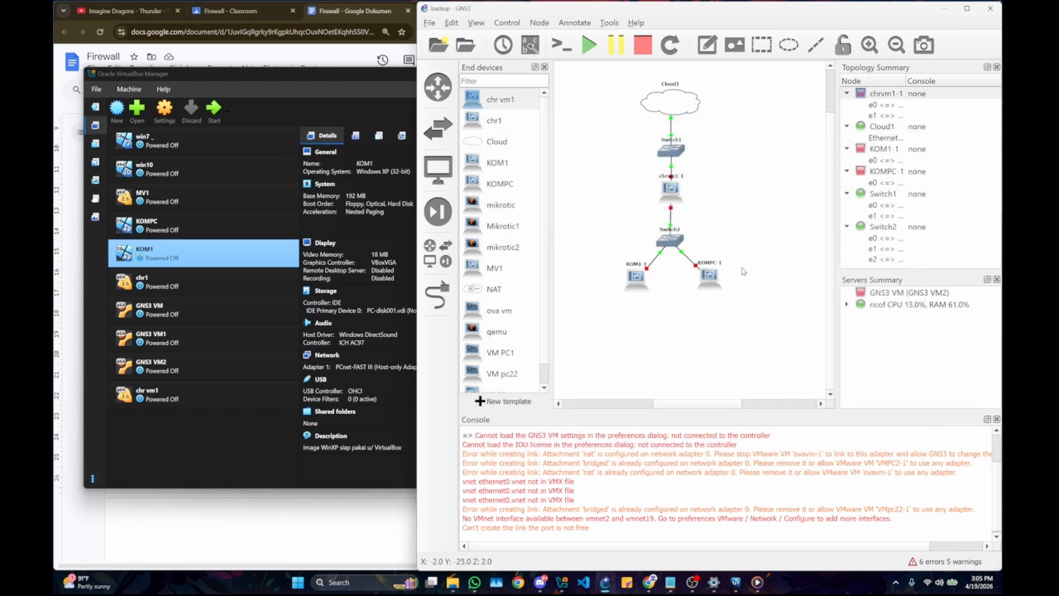
Step: Return to the Firewall document and review the topology and router configuration instructions against the GNS3 topology
click(79, 186)
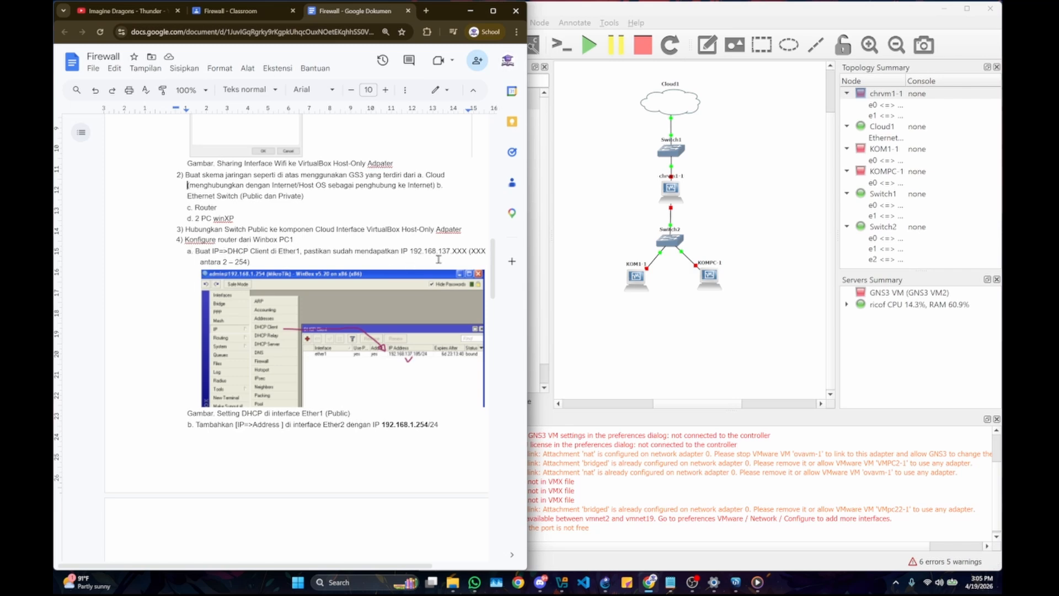
click(708, 119)
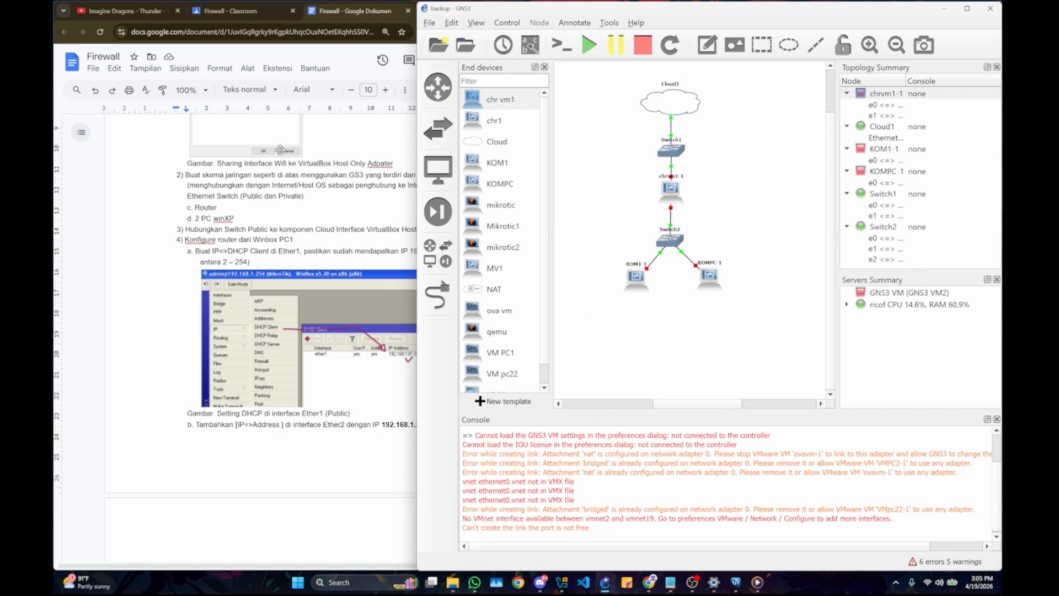
click(367, 229)
Step: Launch WinBox.exe from the Downloads WinBox_Windows folder, check its Neighbors list and minimize it
click(452, 582)
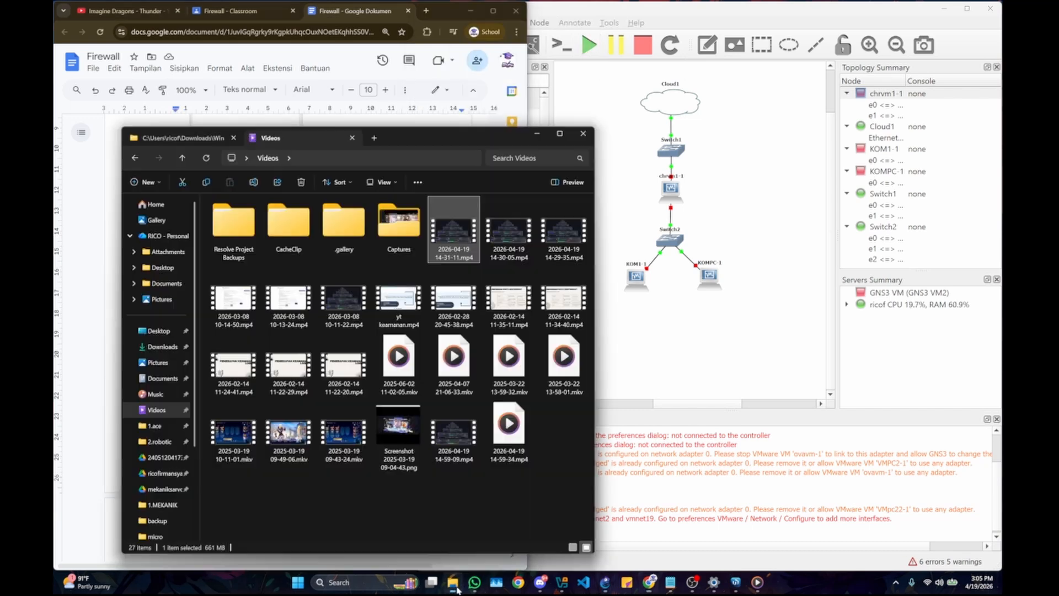
click(196, 145)
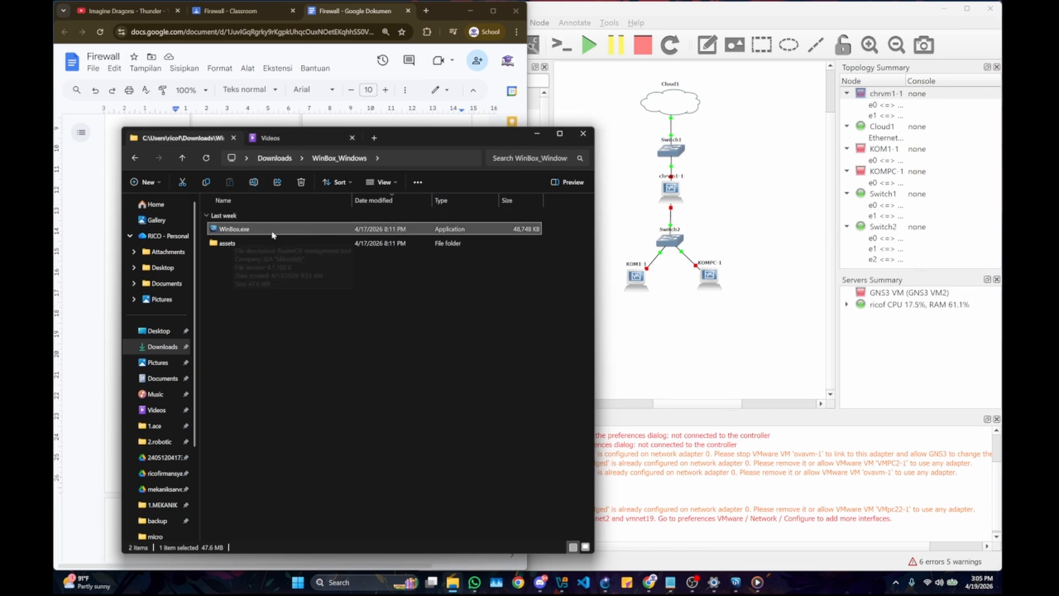
click(98, 221)
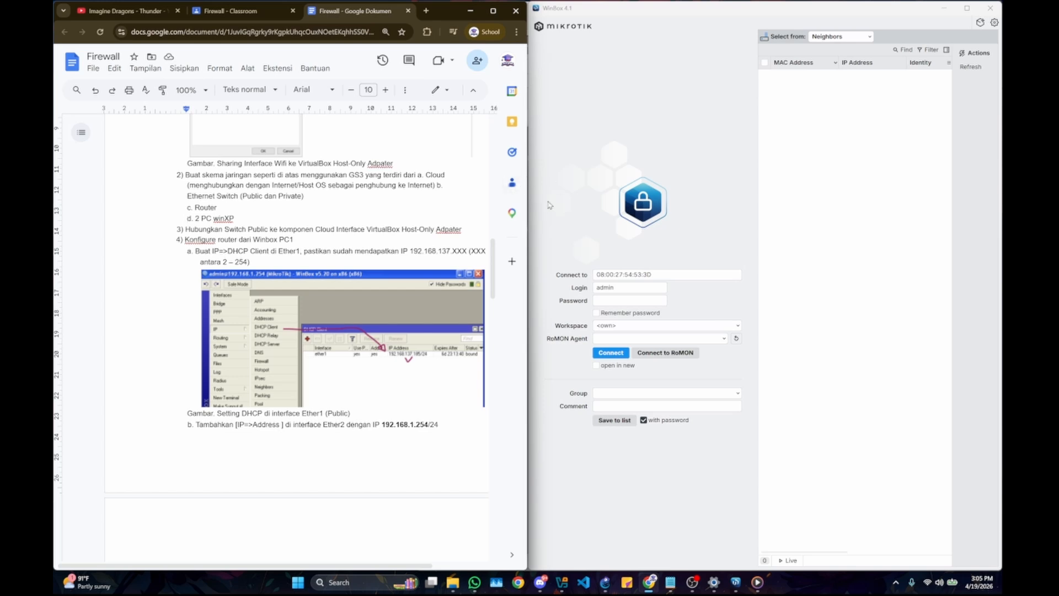
click(807, 86)
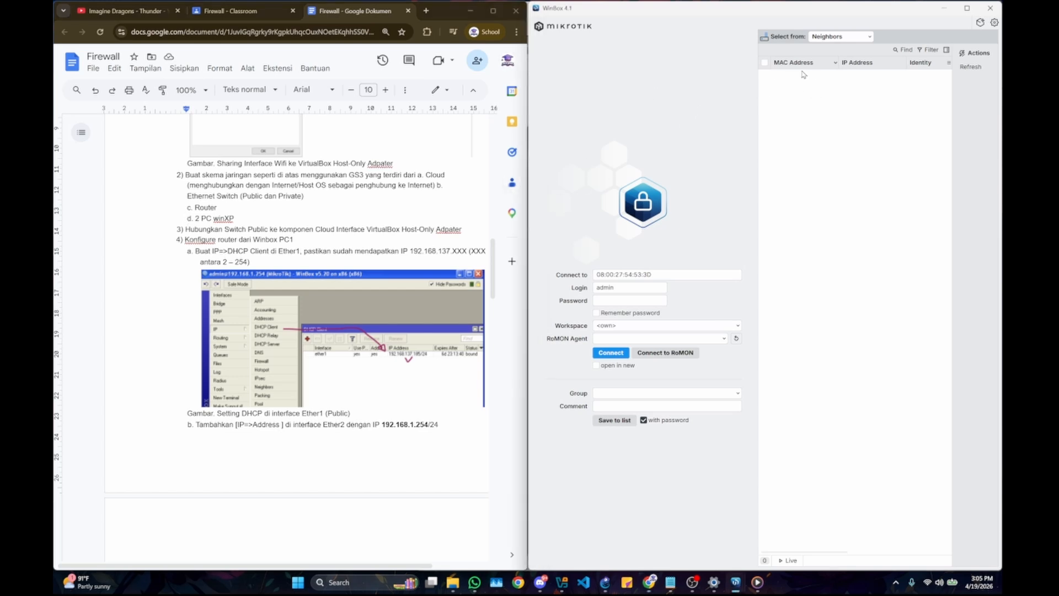
click(943, 8)
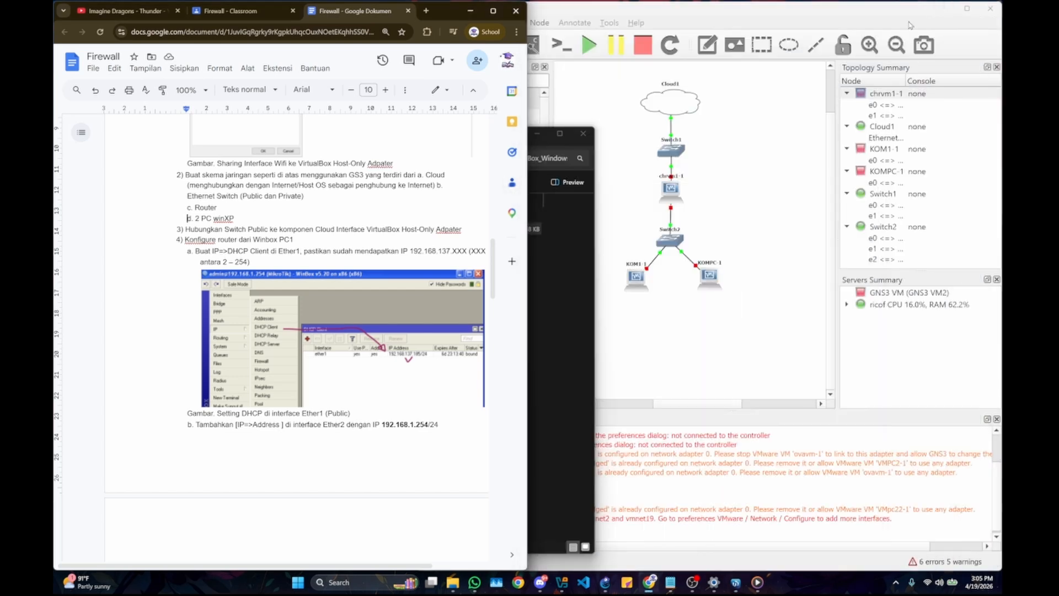
Step: Start all nodes of the GNS3 topology and return to the Firewall document while they load
click(592, 46)
click(717, 320)
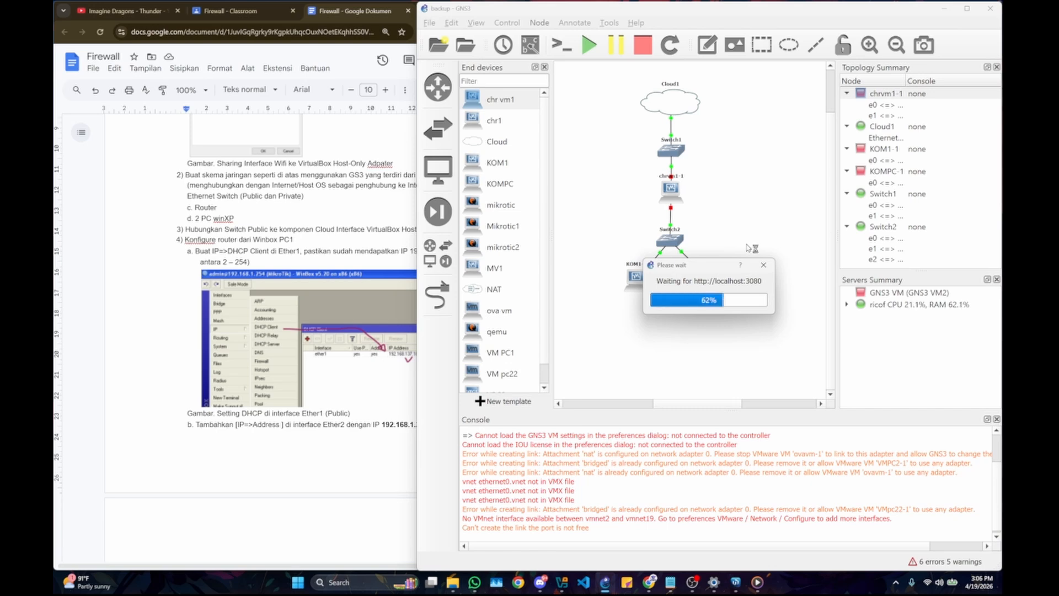
click(237, 345)
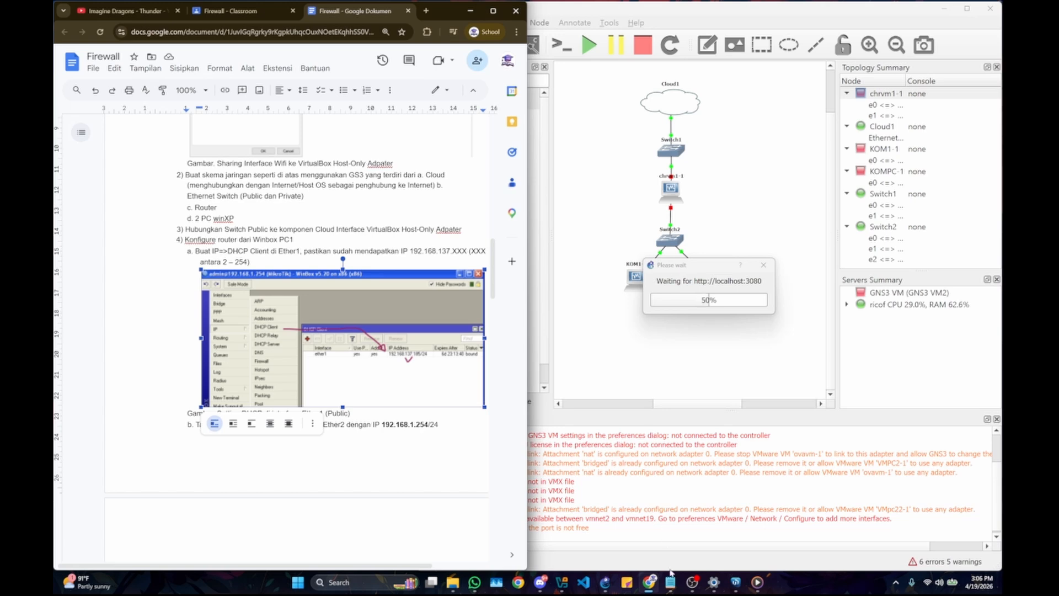
Step: Bring up WinBox, move its window over the document, check the Neighbors list for the router and minimize it
mouse_move(650, 582)
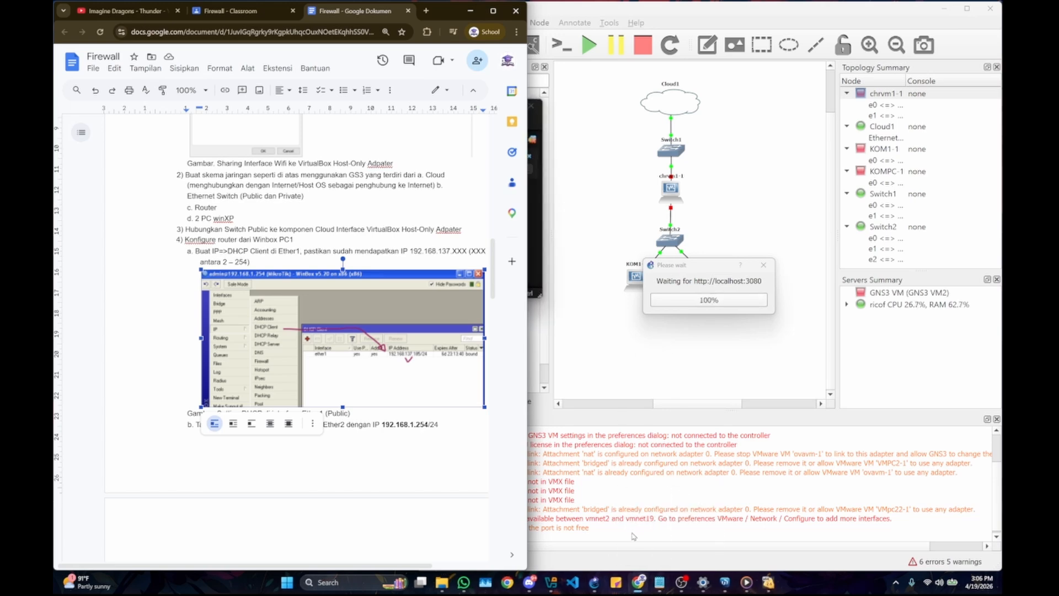
mouse_move(712, 580)
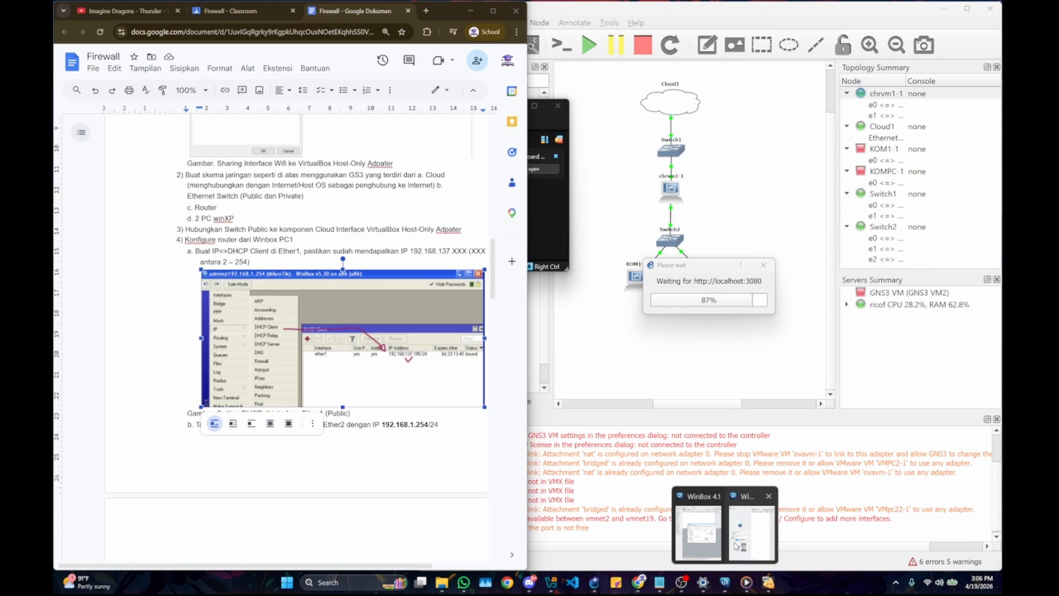
mouse_move(718, 515)
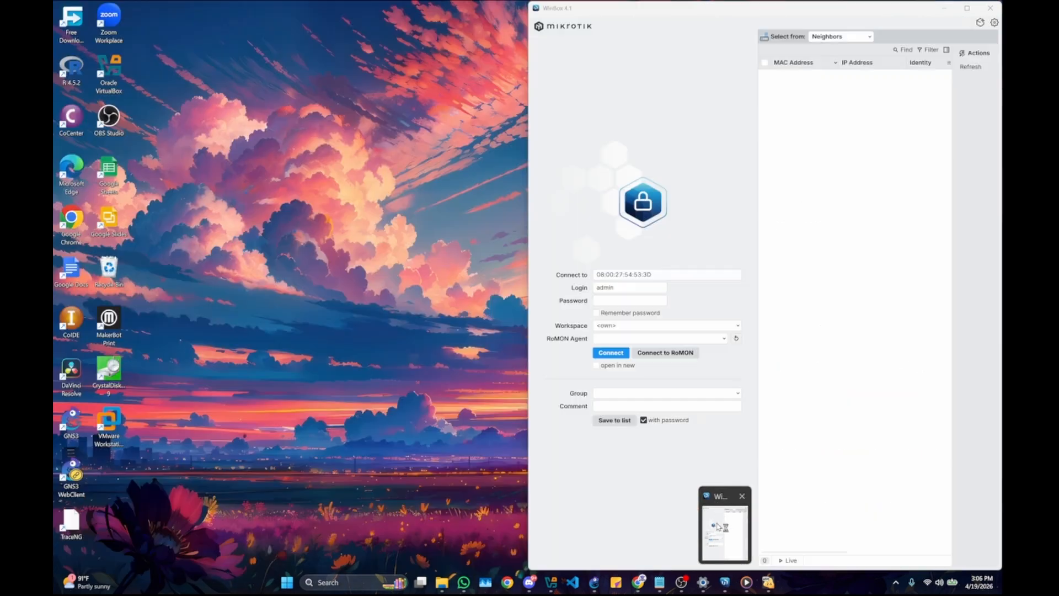
click(720, 527)
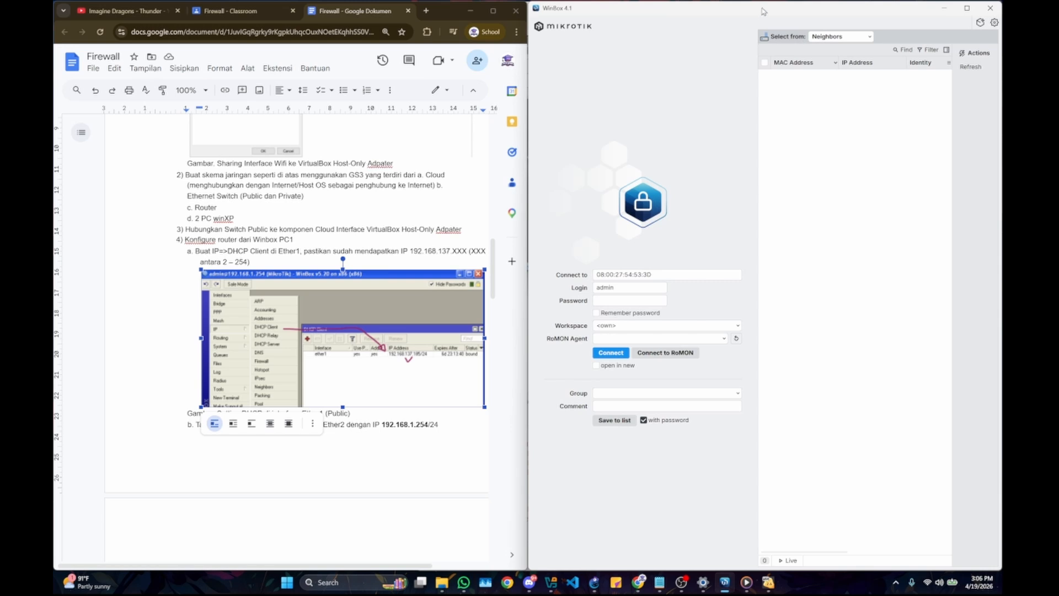
drag(763, 11, 316, 118)
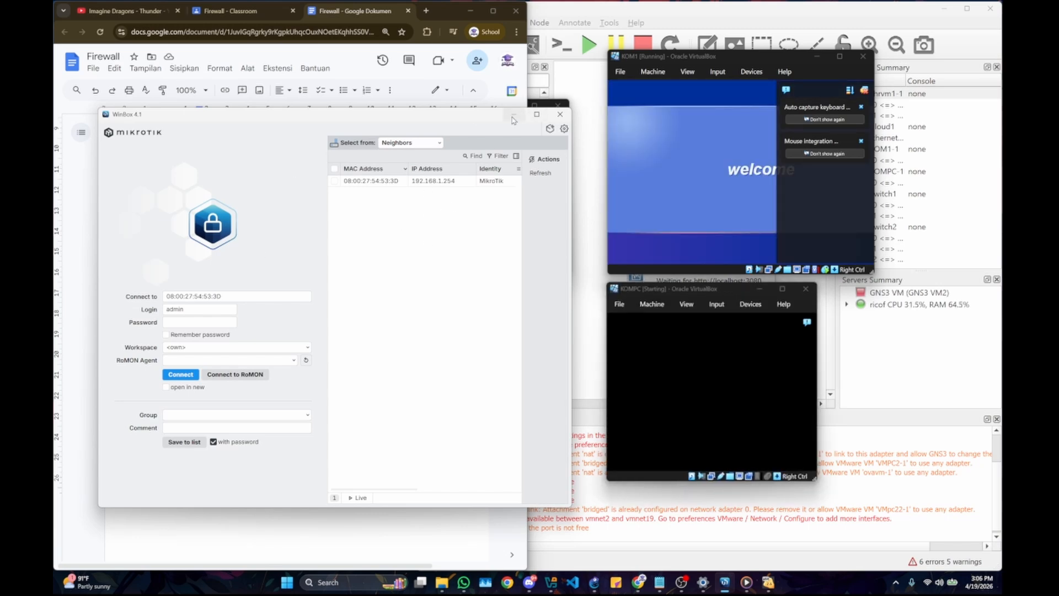
click(513, 114)
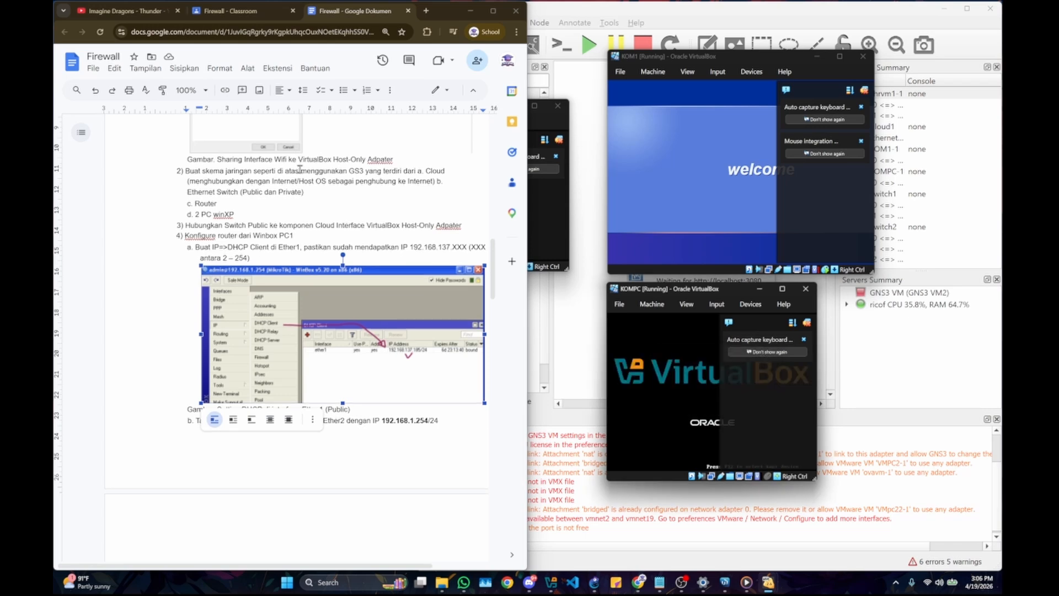
Step: Review the Firewall document's instructions for the Ether2 static IP address, DNS proxy and srcnat masquerade rule
scroll(159, 254, down, 2)
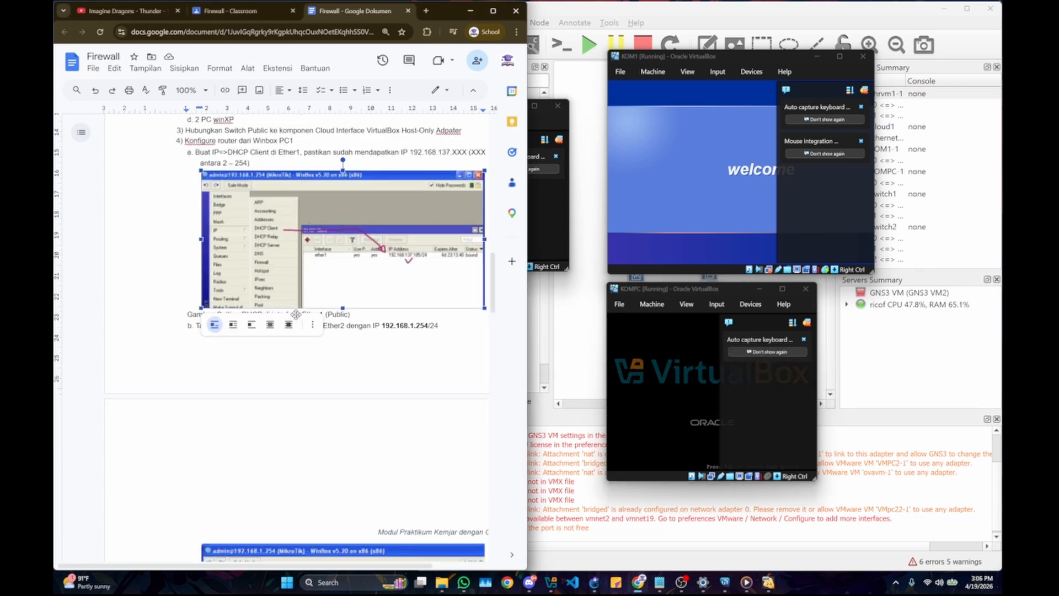
click(368, 324)
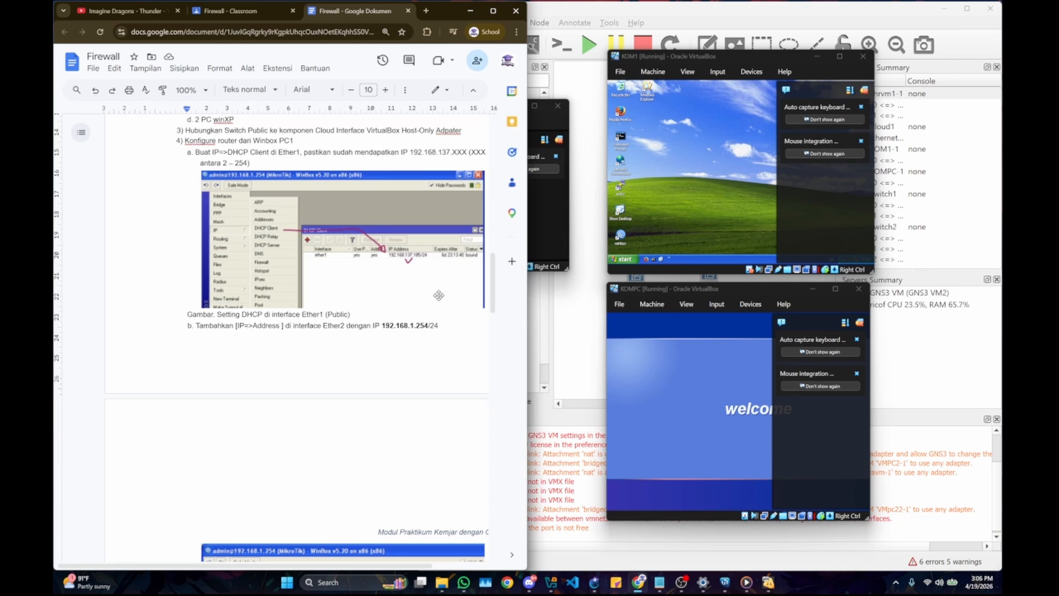
scroll(402, 263, down, 2)
scroll(403, 264, down, 3)
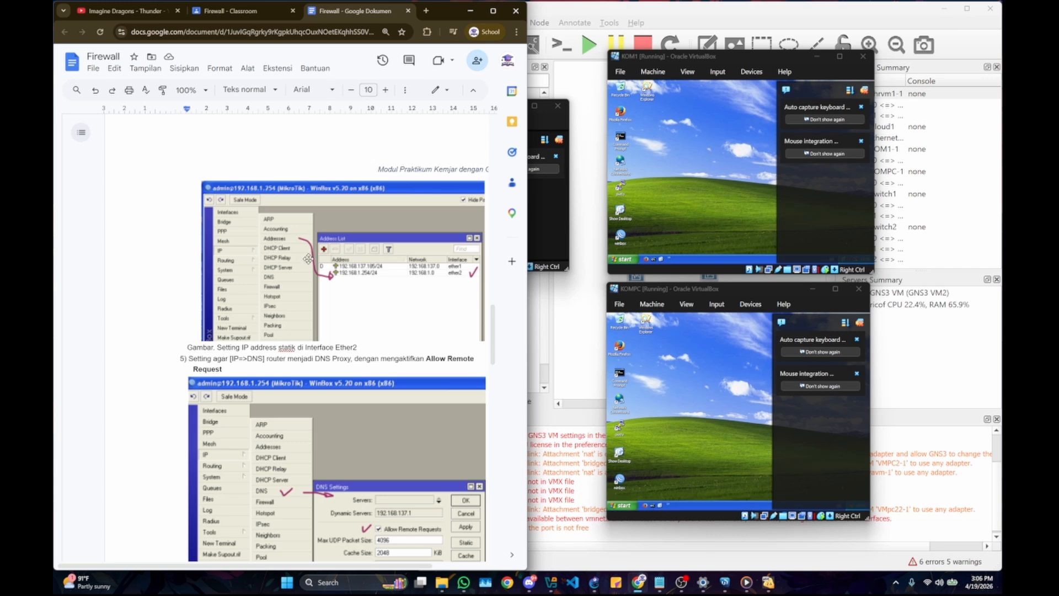
scroll(359, 287, down, 1)
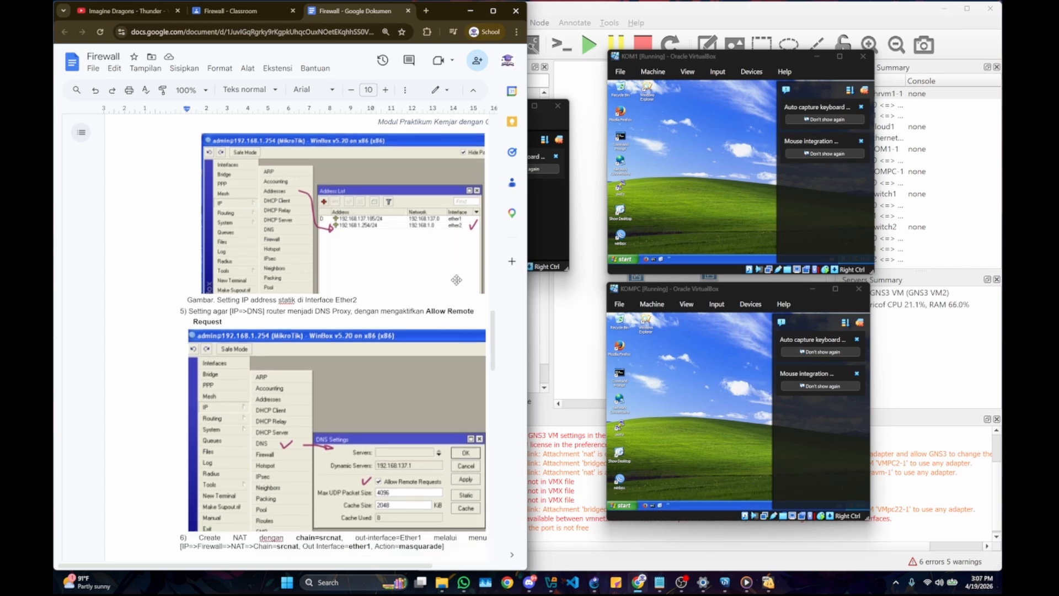
scroll(305, 298, down, 2)
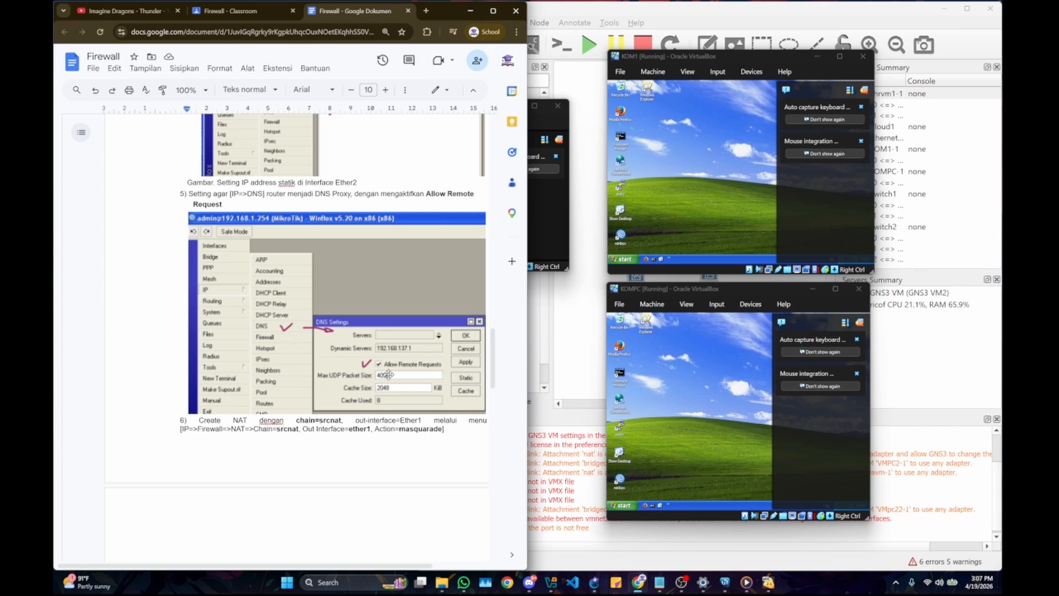
Step: Bring up WinBox, the GNS3 topology and the chr vm1 console, and move WinBox so the router's login prompt stays visible
click(724, 582)
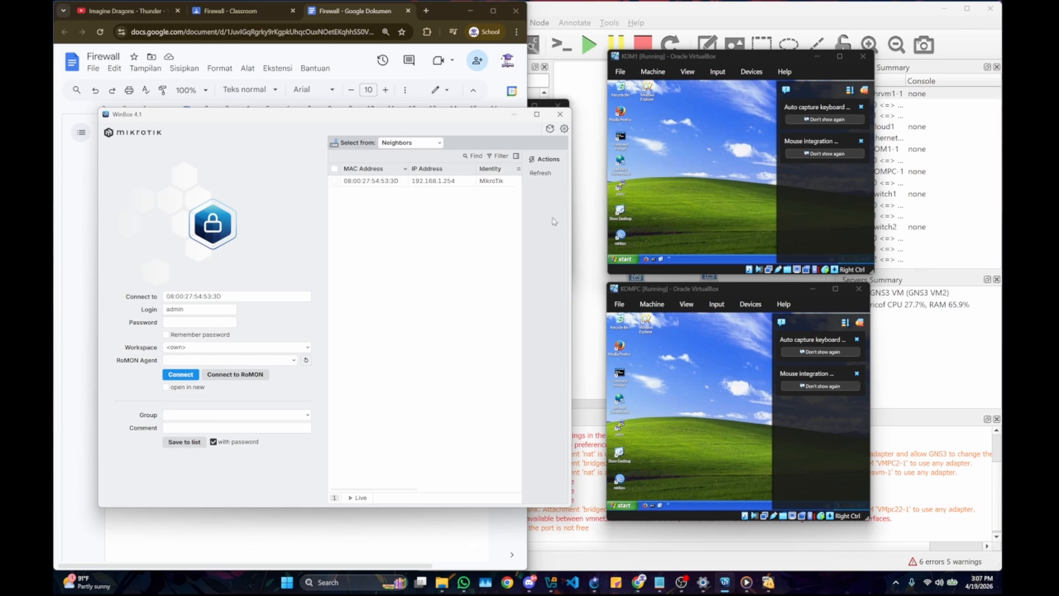
click(580, 121)
mouse_move(747, 582)
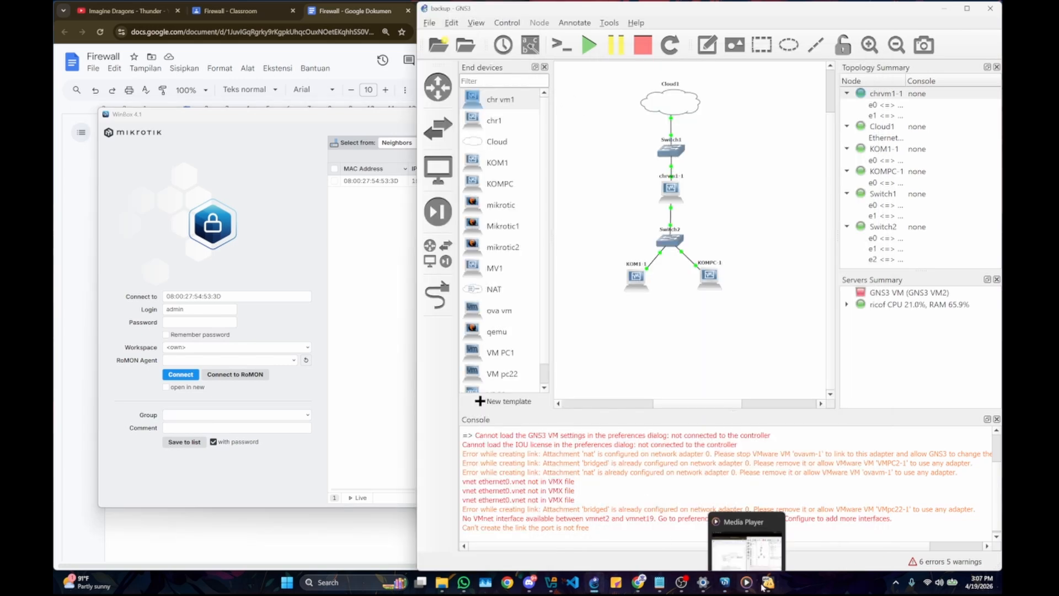
click(727, 533)
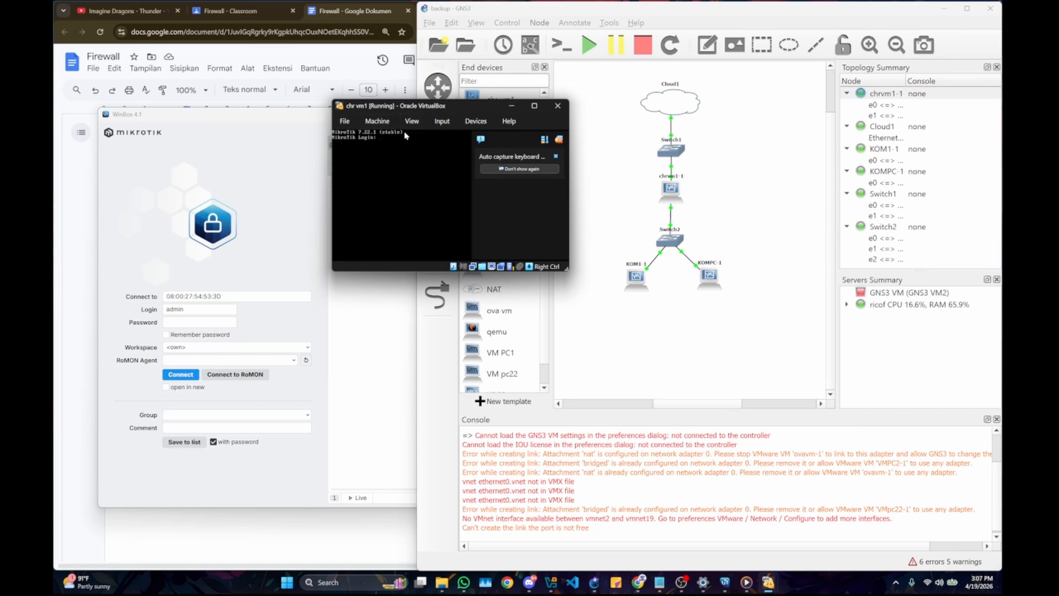
click(216, 167)
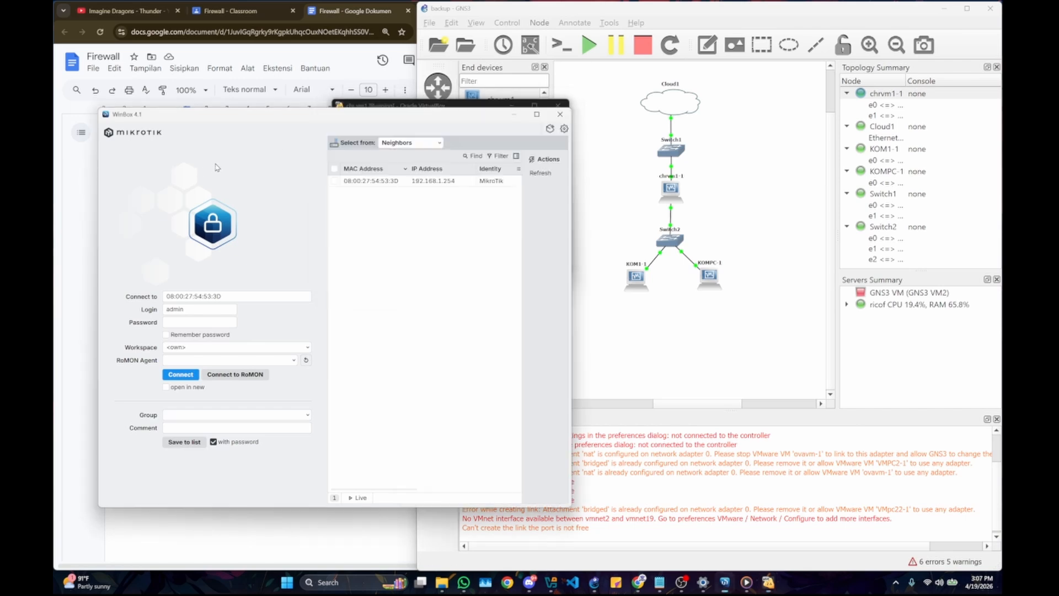
drag(188, 119, 204, 156)
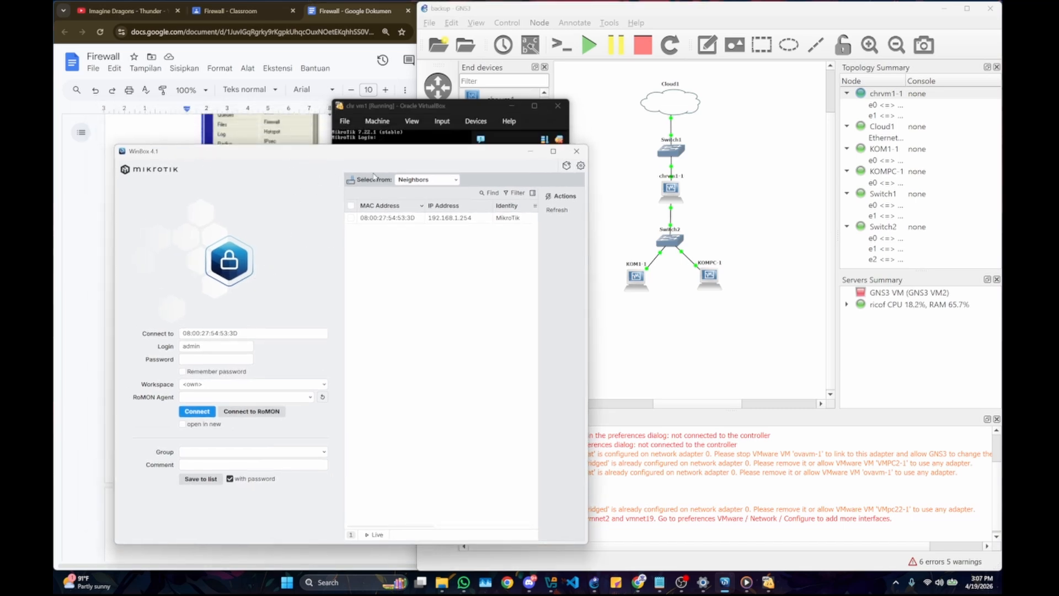
drag(359, 161, 399, 190)
click(393, 109)
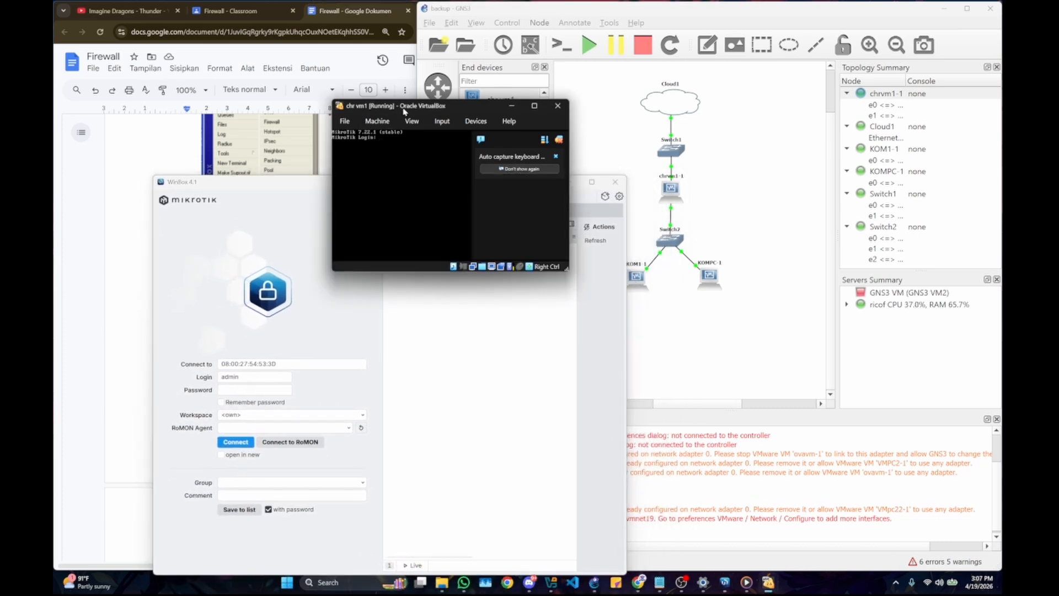
click(271, 204)
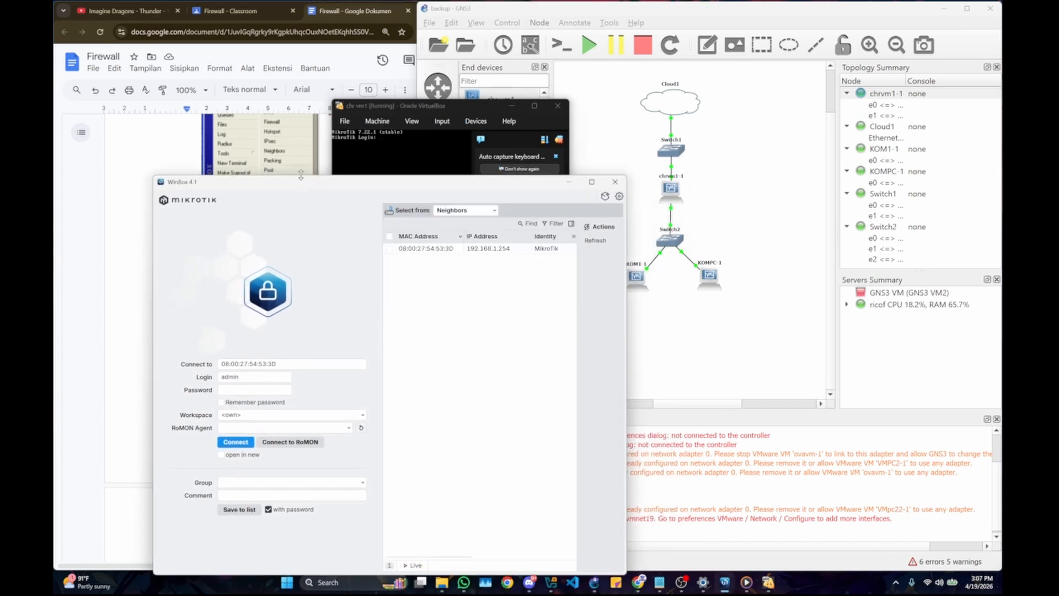
Step: Connect WinBox to the MikroTik neighbor 08:00:27:54:53:3D, logging in as admin with the router password
click(436, 249)
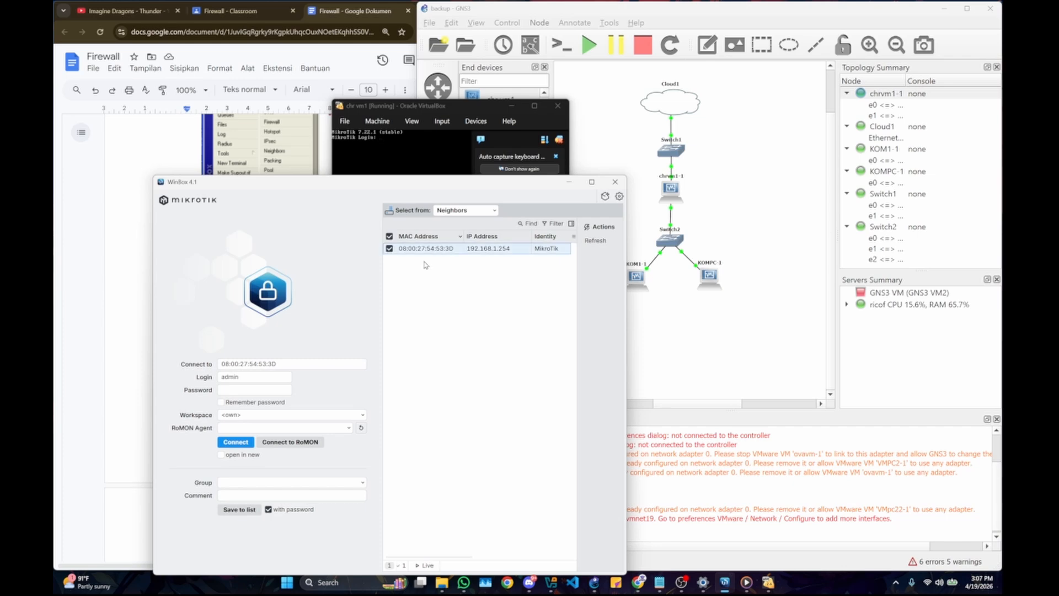
drag(283, 363, 179, 377)
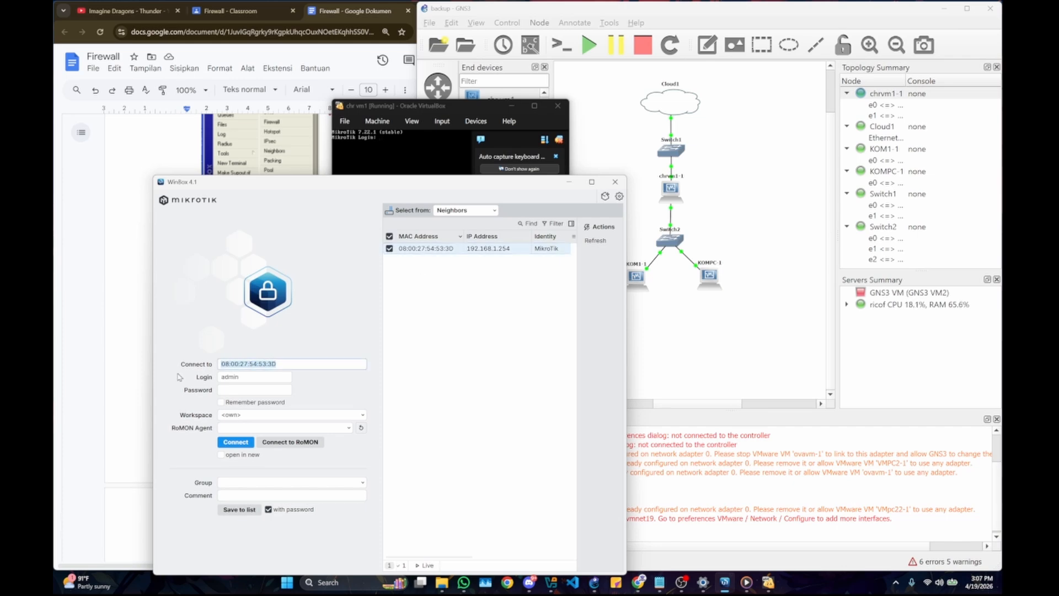
key(BackSpace)
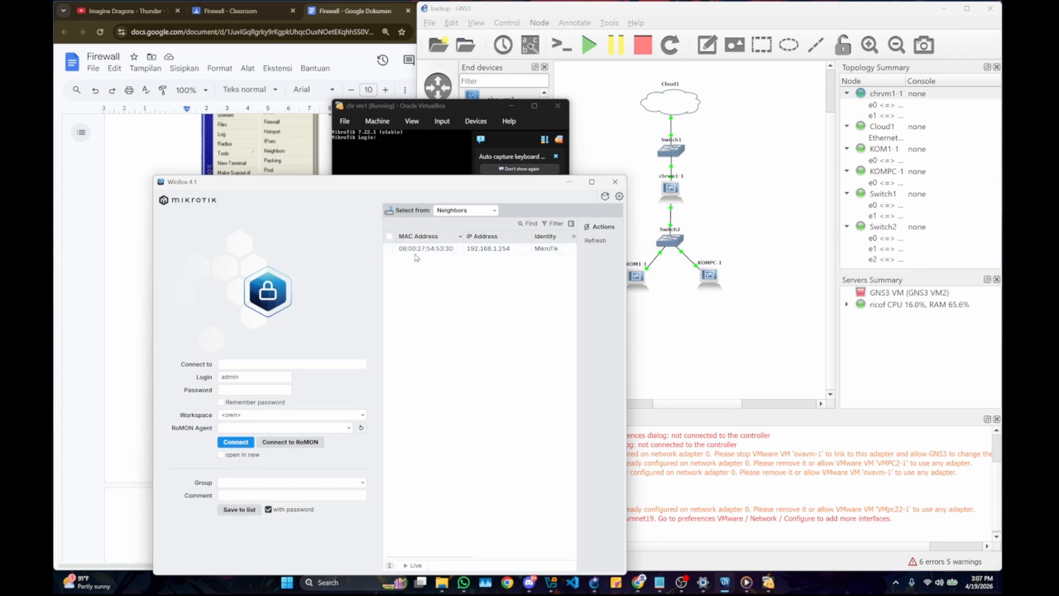
click(417, 250)
double_click(238, 377)
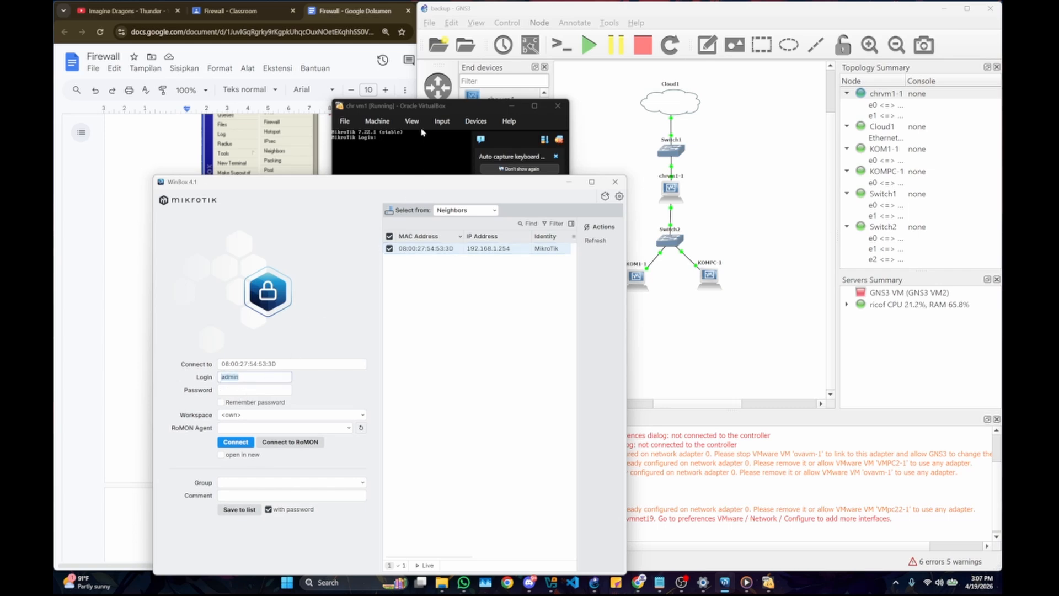
click(432, 108)
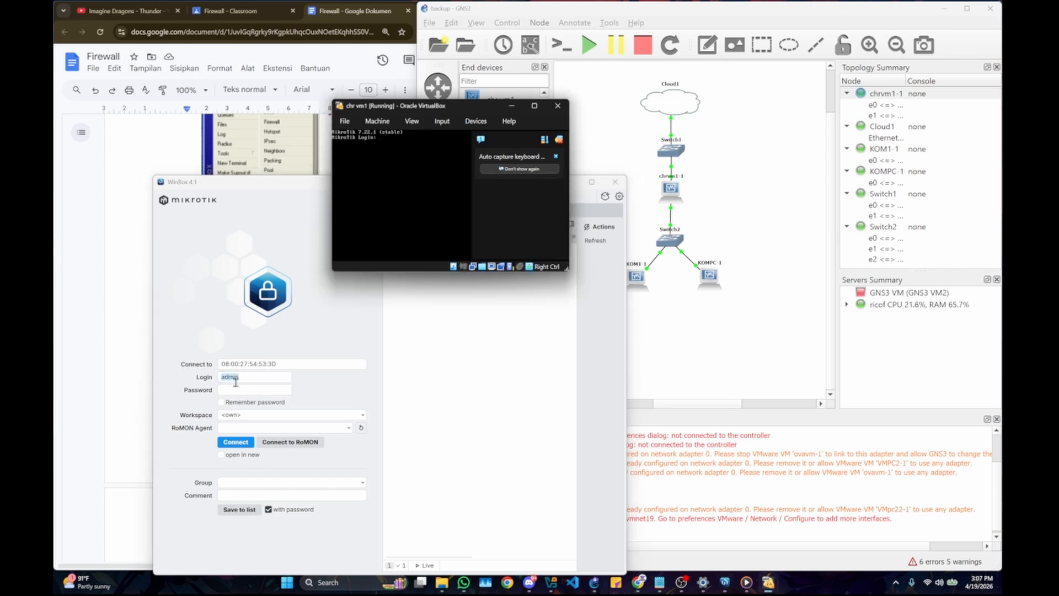
click(235, 388)
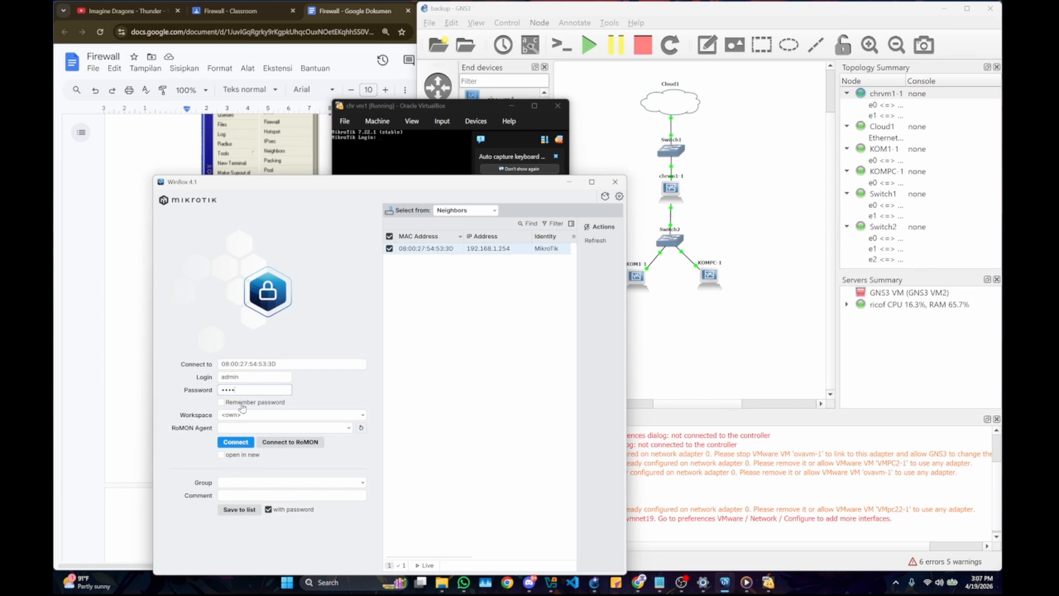
key(Return)
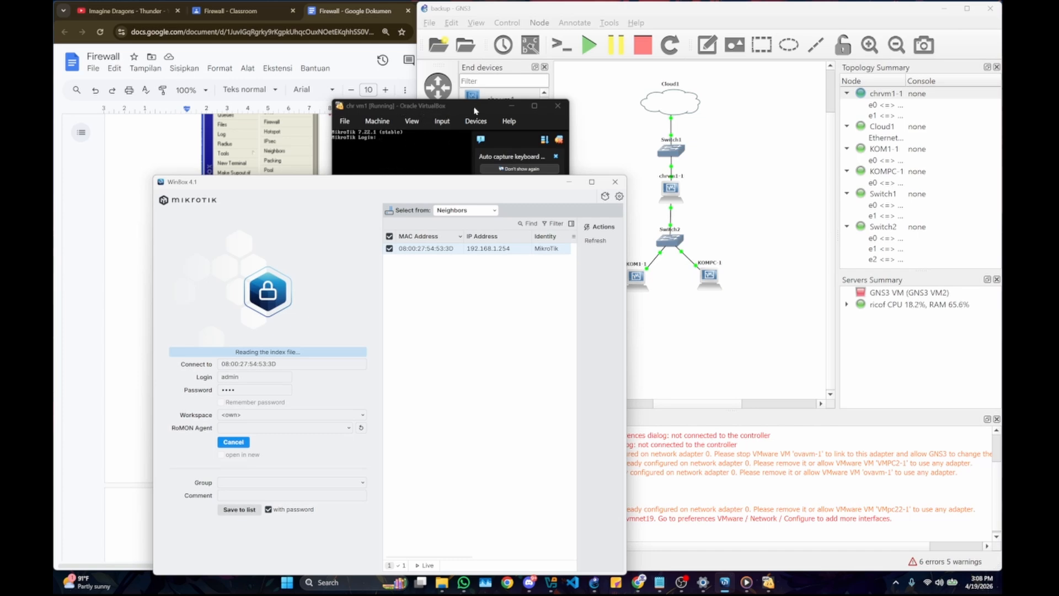
Step: Minimize the chr vm1 console and review the DNS and NAT masquerade instructions in the Firewall document
click(512, 106)
click(609, 123)
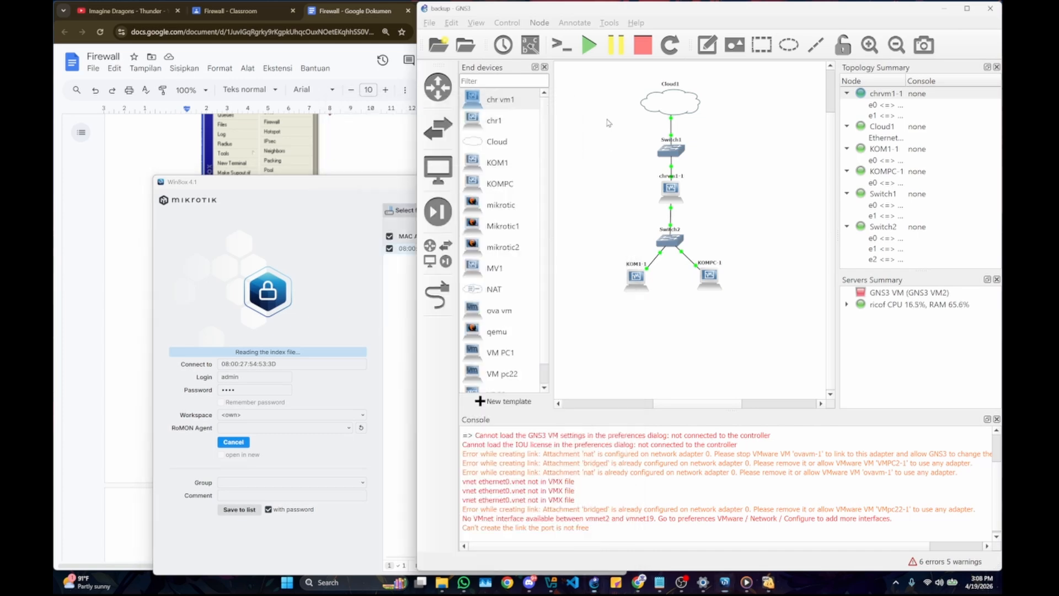
click(175, 167)
scroll(286, 216, down, 3)
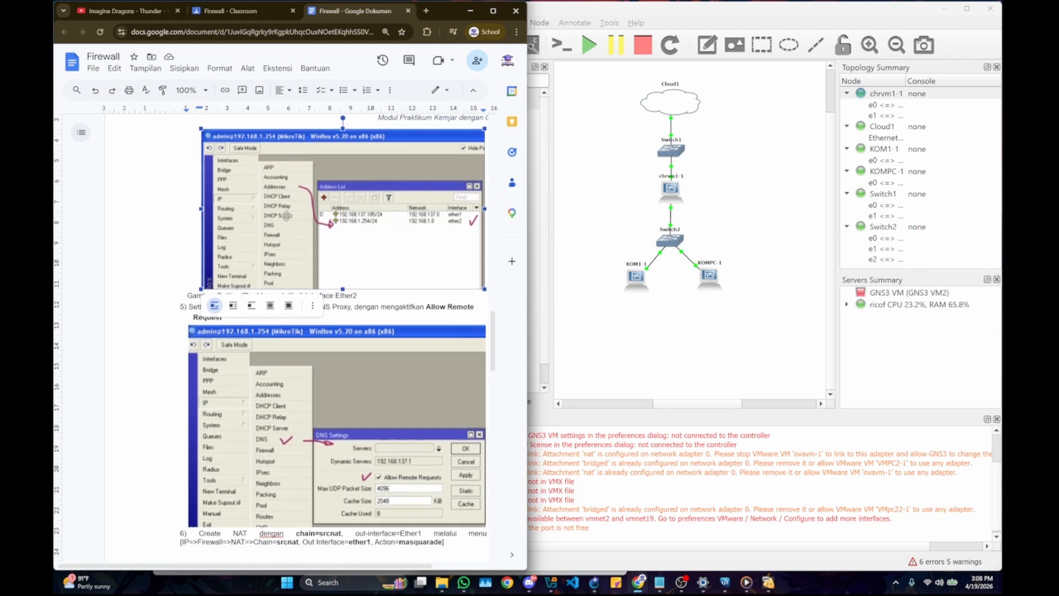
scroll(286, 216, down, 3)
click(331, 431)
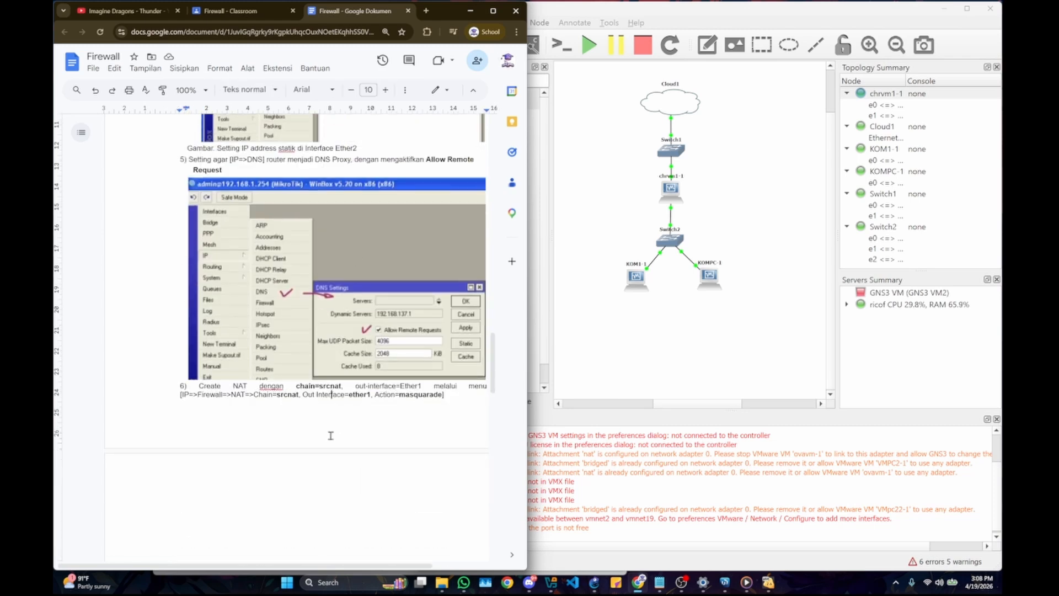
Step: Place WinBox side by side with the Firewall document and return to the page with the Ether2 static IP address instructions
click(734, 590)
key(super+Right)
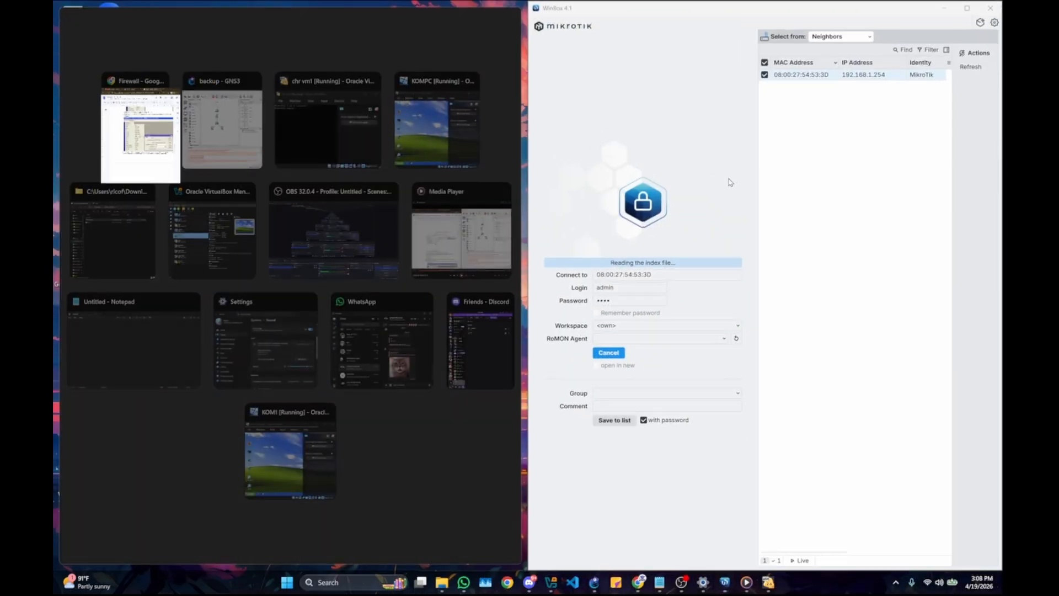
key(Return)
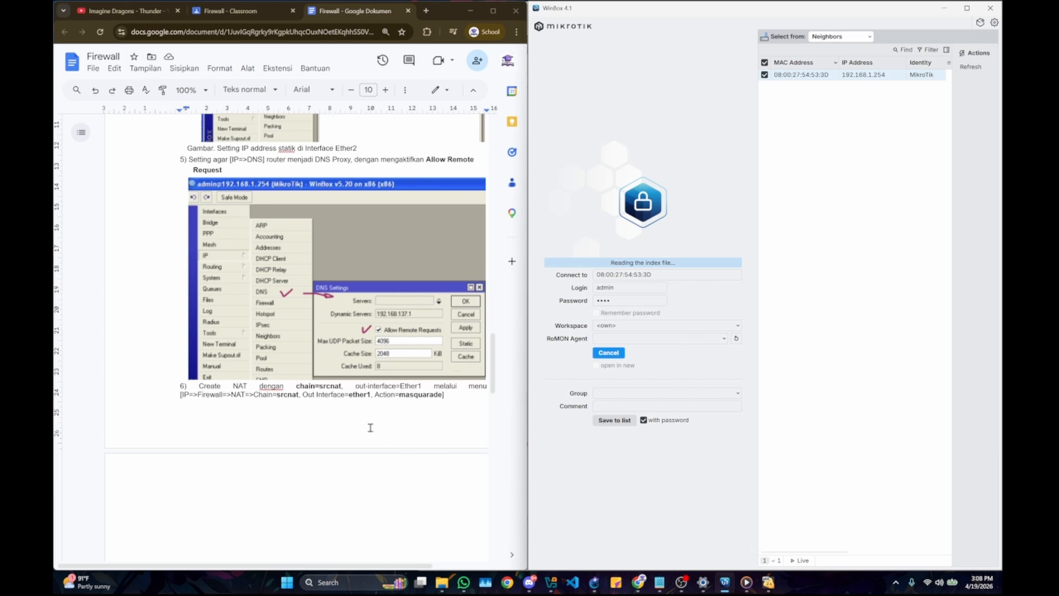
scroll(333, 362, up, 2)
scroll(333, 363, up, 2)
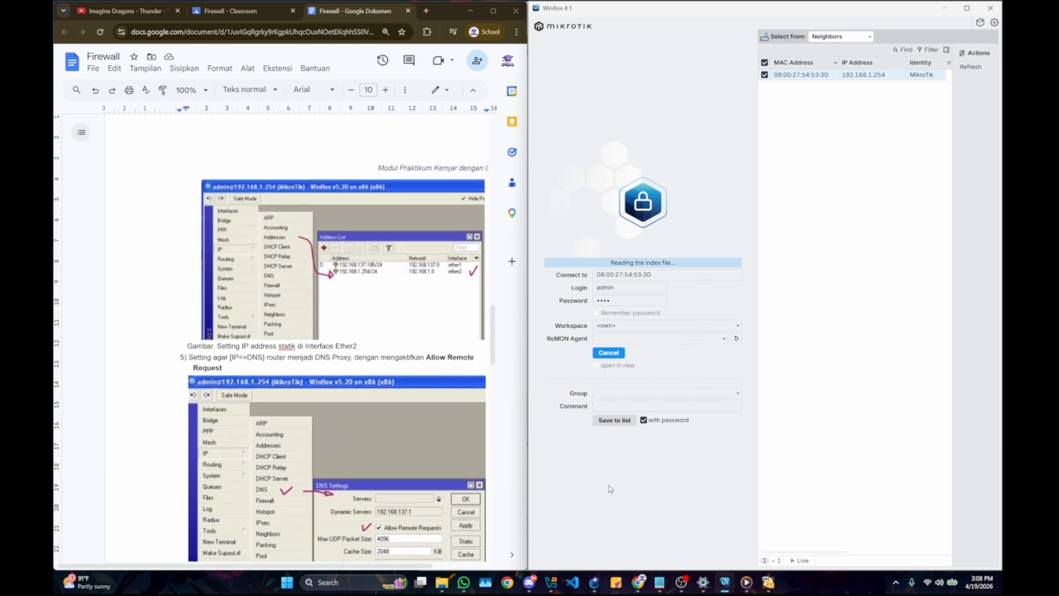
scroll(384, 281, up, 3)
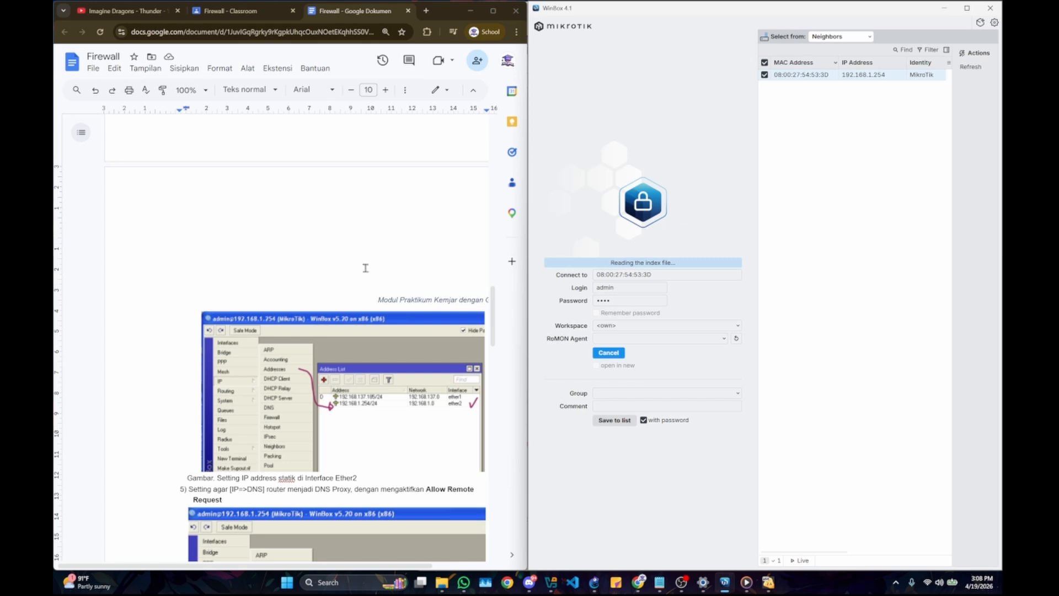
click(351, 246)
Step: Check the chr vm1 machine's details and network adapters in VirtualBox Manager, then close the manager
click(551, 582)
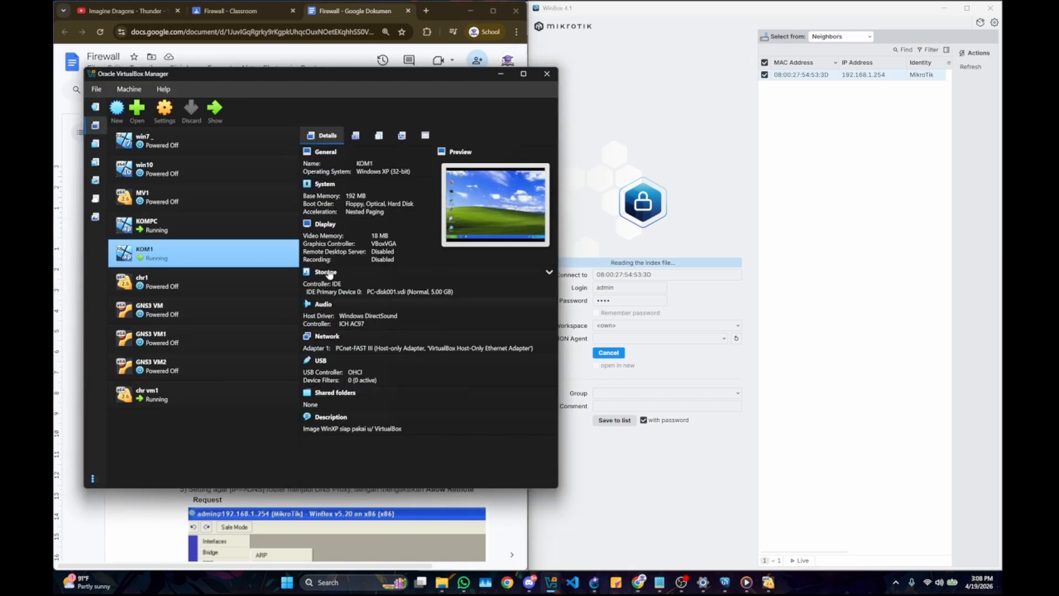
click(173, 392)
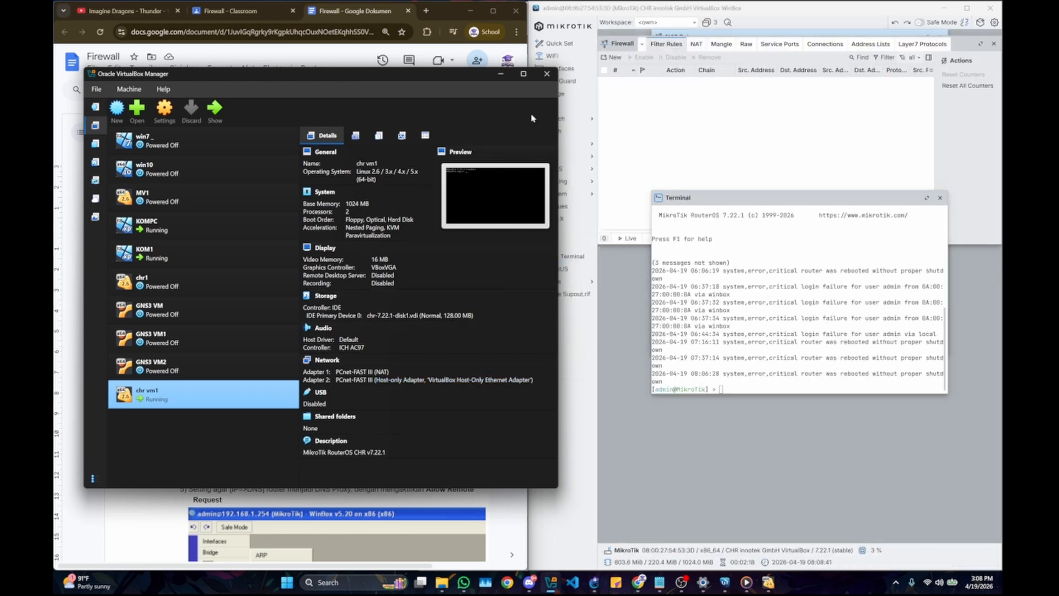
click(546, 74)
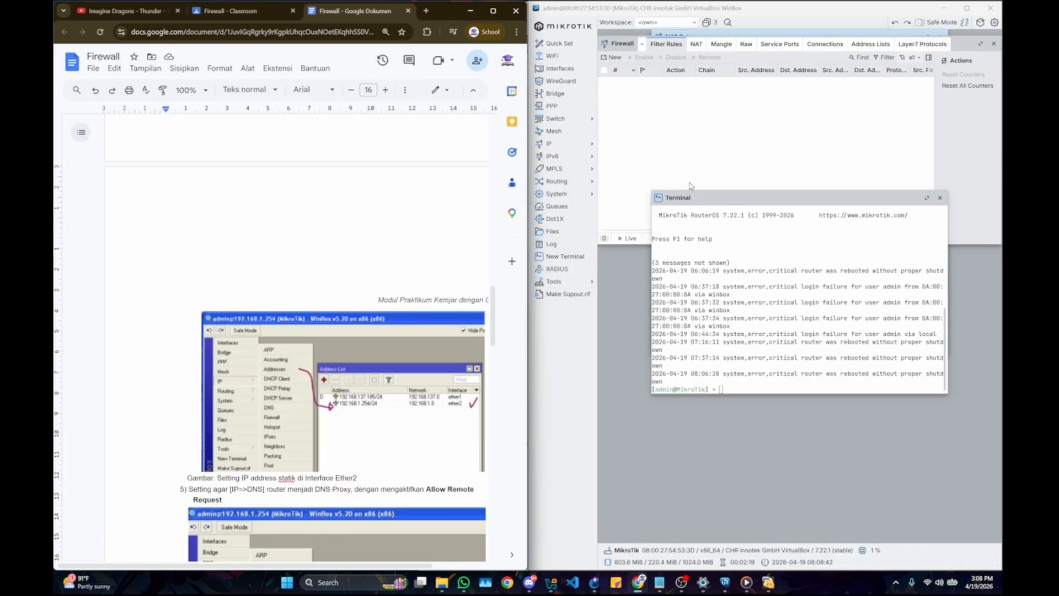
Step: Close the Terminal, Firewall and NAT Rule windows in WinBox to clear the workspace
click(940, 198)
click(994, 43)
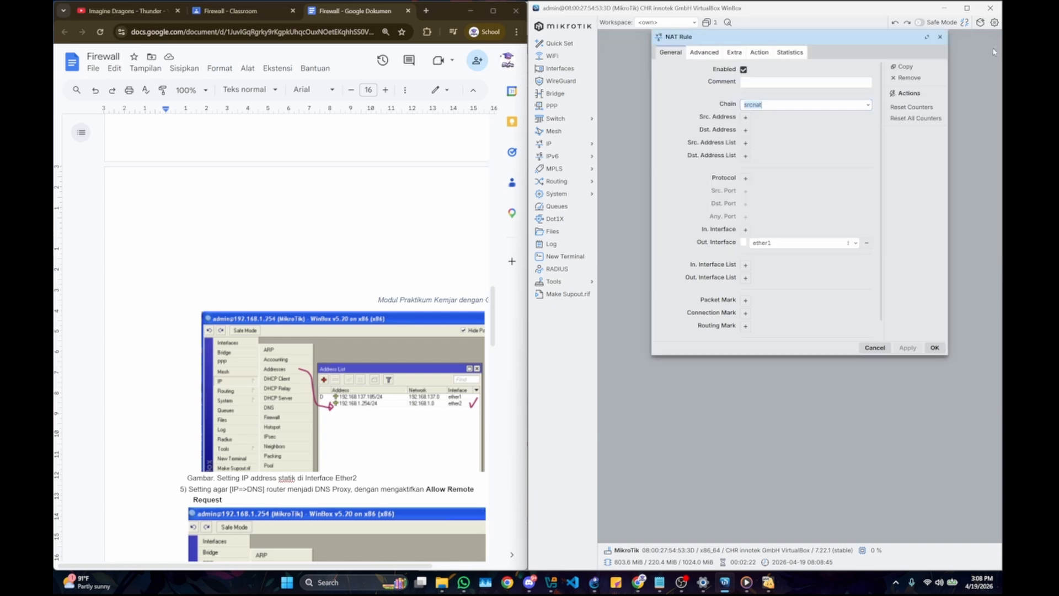
click(941, 37)
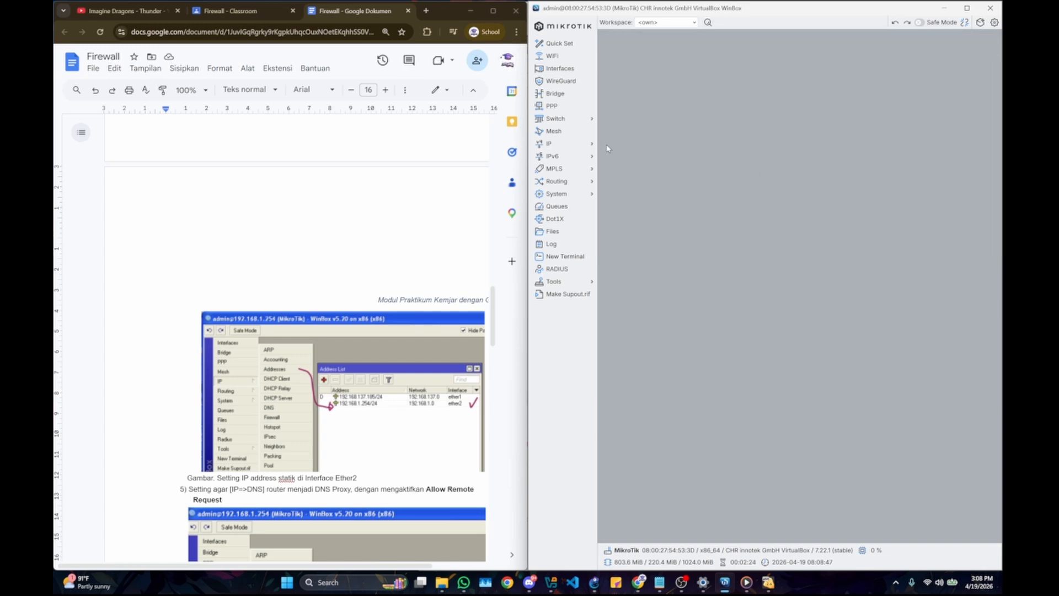
Step: Review the Ether2 static IP instructions in the Firewall document and open the router's IP address list to compare
scroll(323, 288, down, 3)
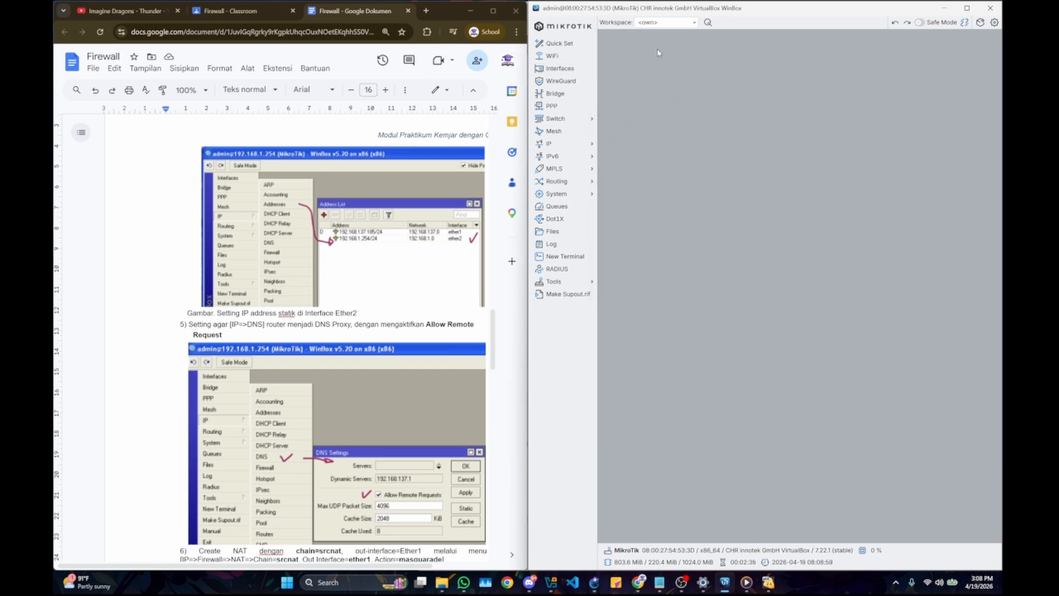
scroll(286, 220, down, 2)
scroll(286, 220, up, 1)
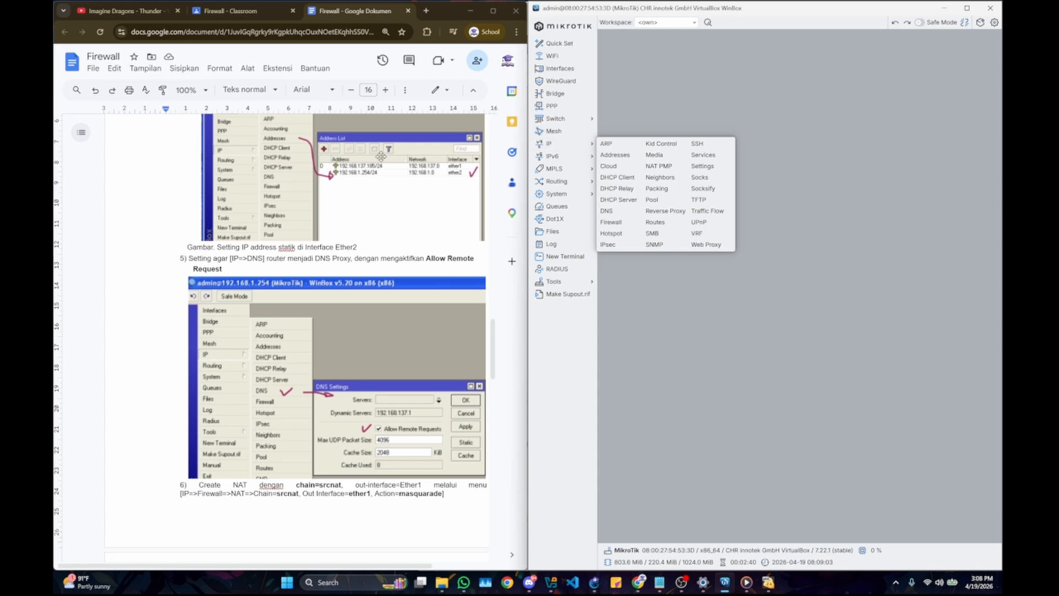
scroll(381, 156, up, 1)
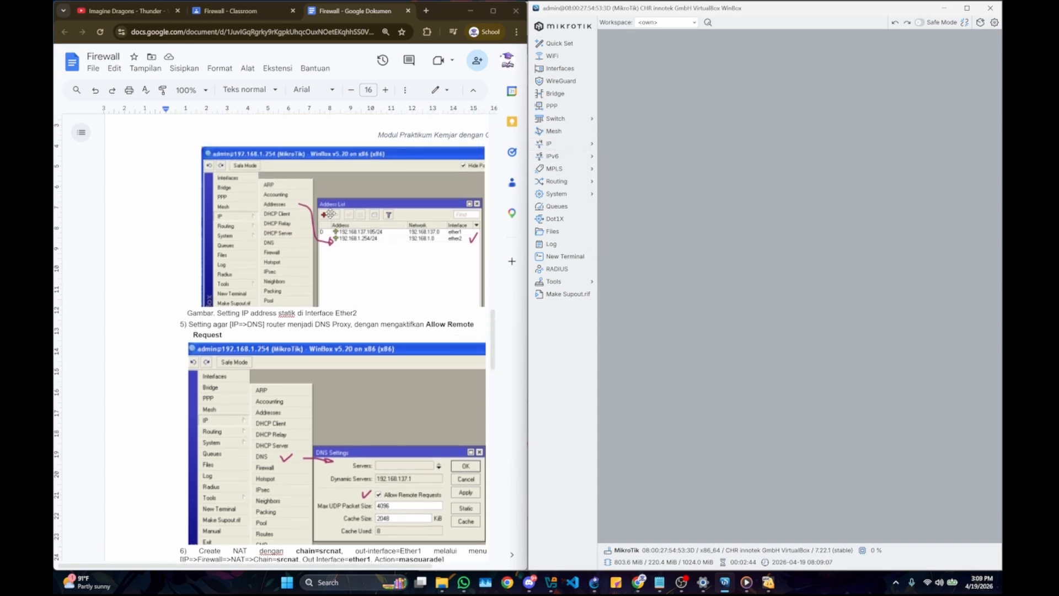
mouse_move(580, 146)
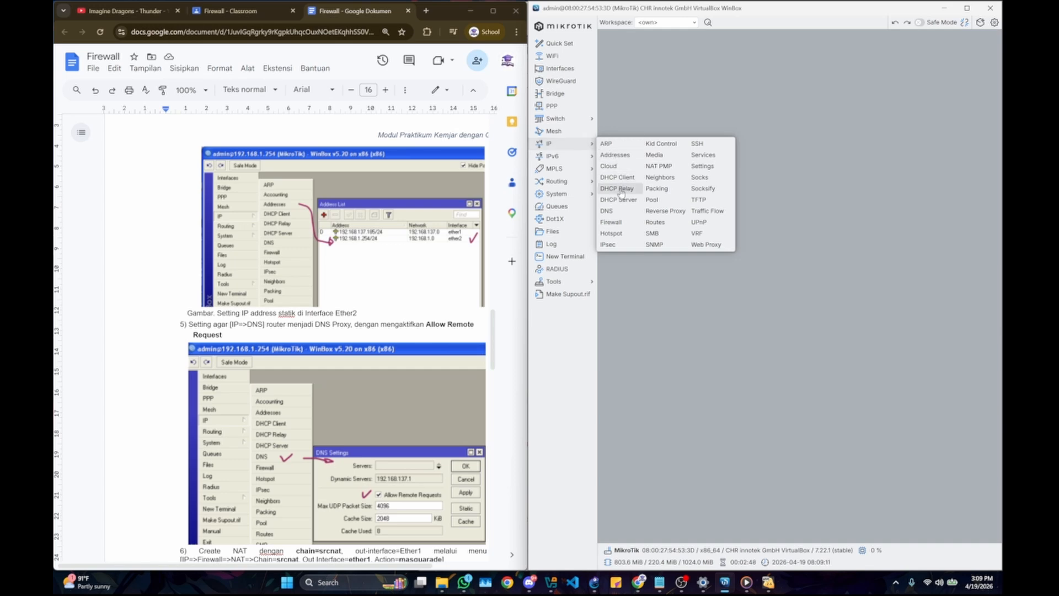
click(614, 155)
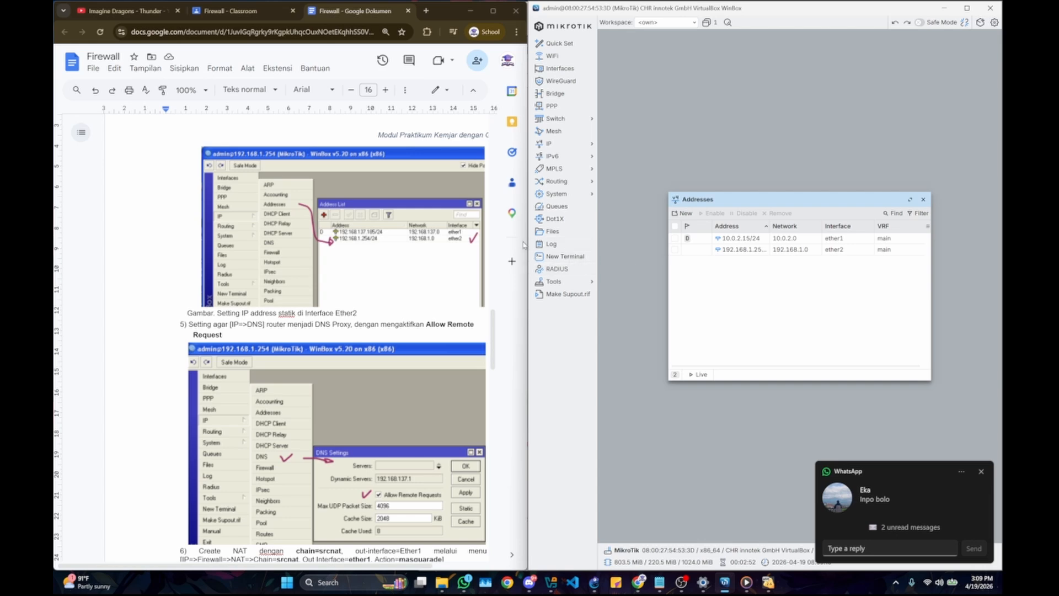
Step: Check the router's DNS settings against the Allow Remote Requests instruction in the document, then close them without changes
scroll(403, 302, down, 3)
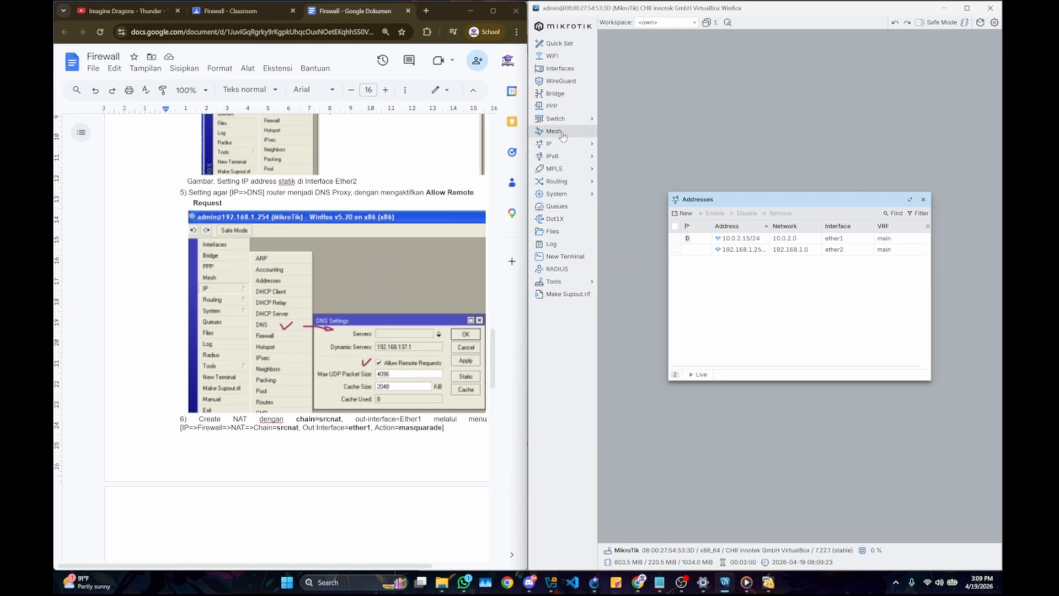
click(581, 145)
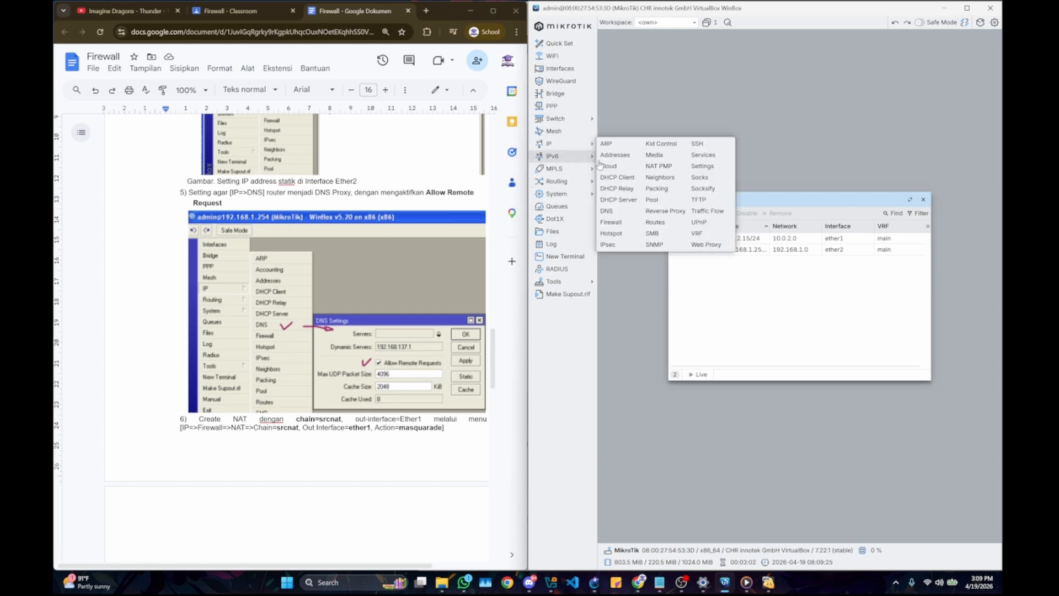
click(617, 218)
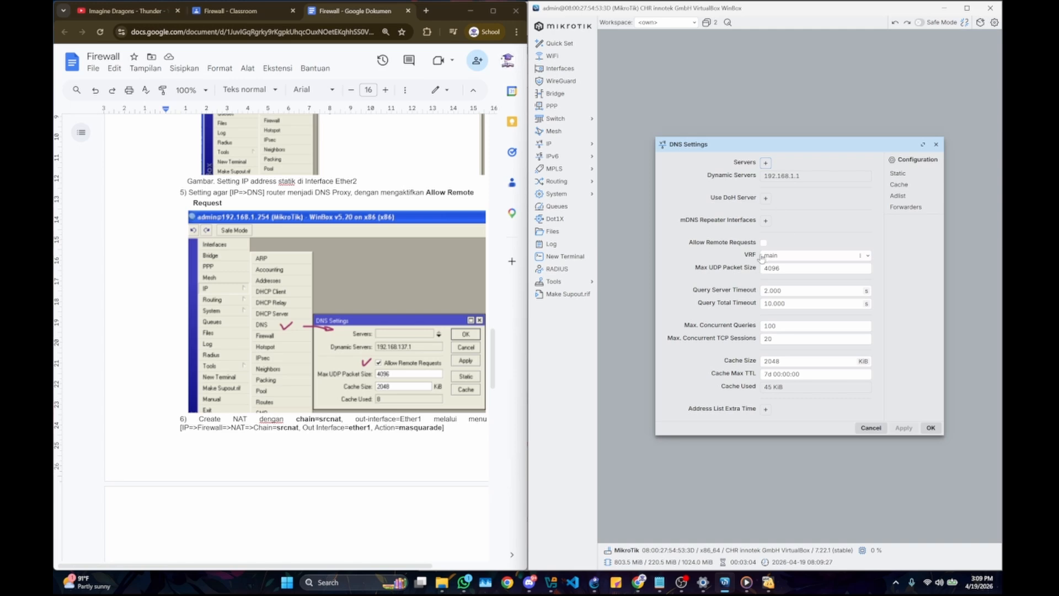
scroll(341, 253, down, 2)
scroll(279, 267, down, 5)
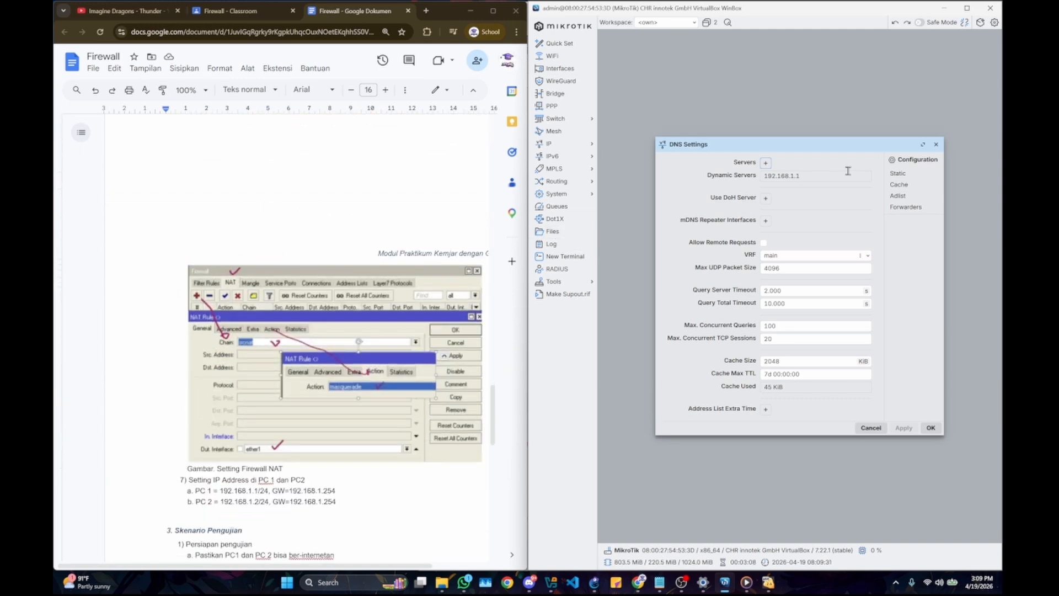
click(937, 144)
Step: Read the document's firewall NAT figure, PC address settings and testing scenario, and close the Addresses window
scroll(321, 239, down, 1)
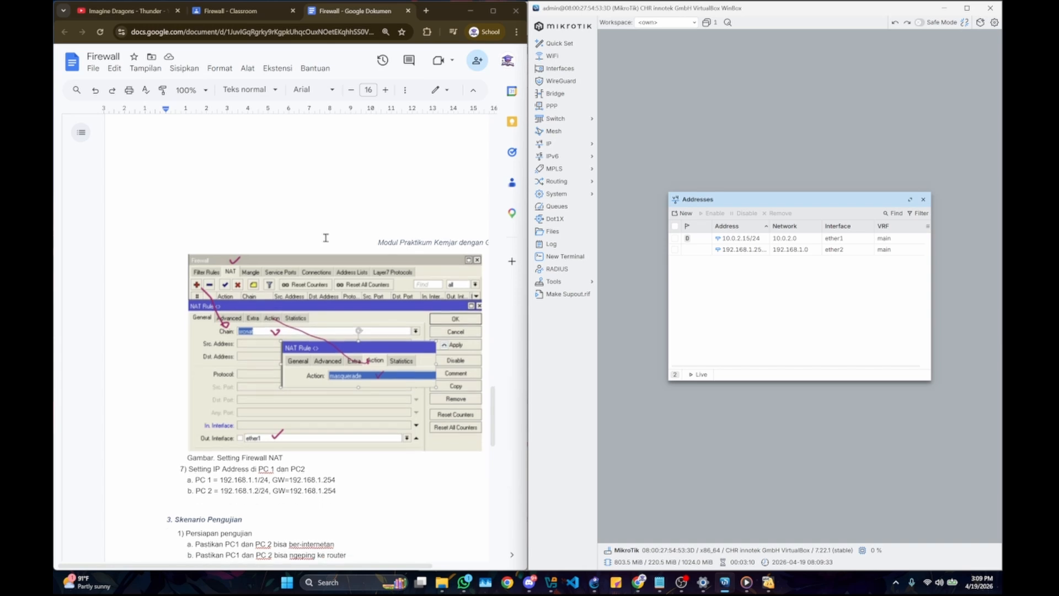
scroll(266, 276, down, 1)
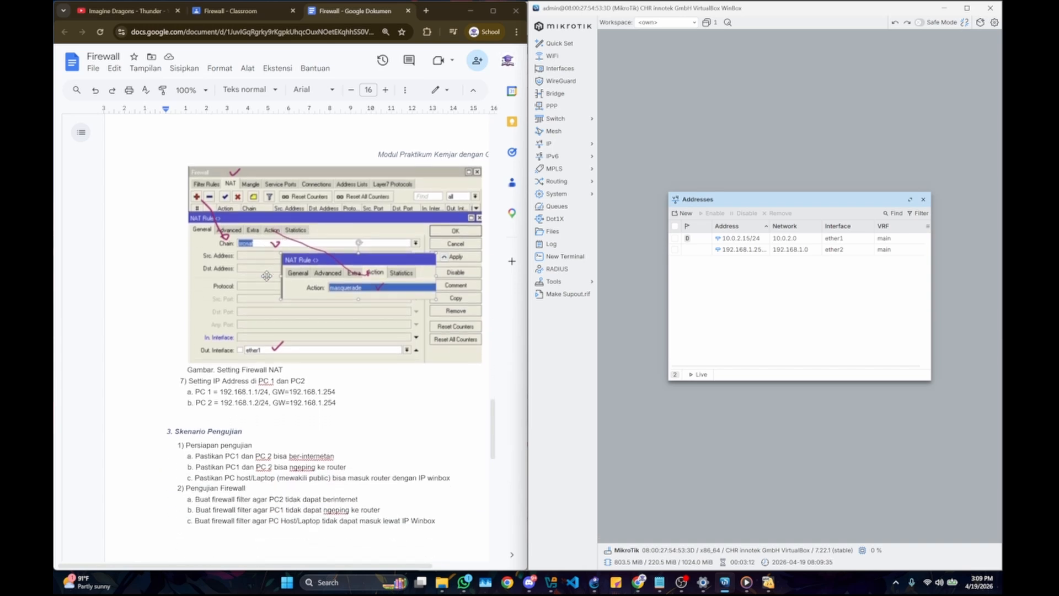
scroll(286, 348, up, 3)
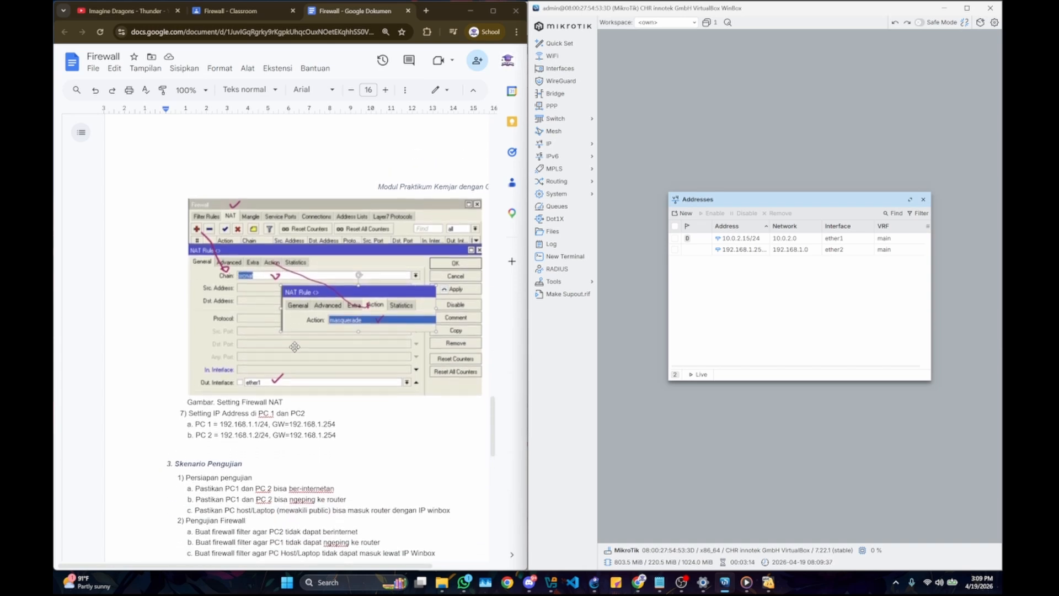
click(921, 200)
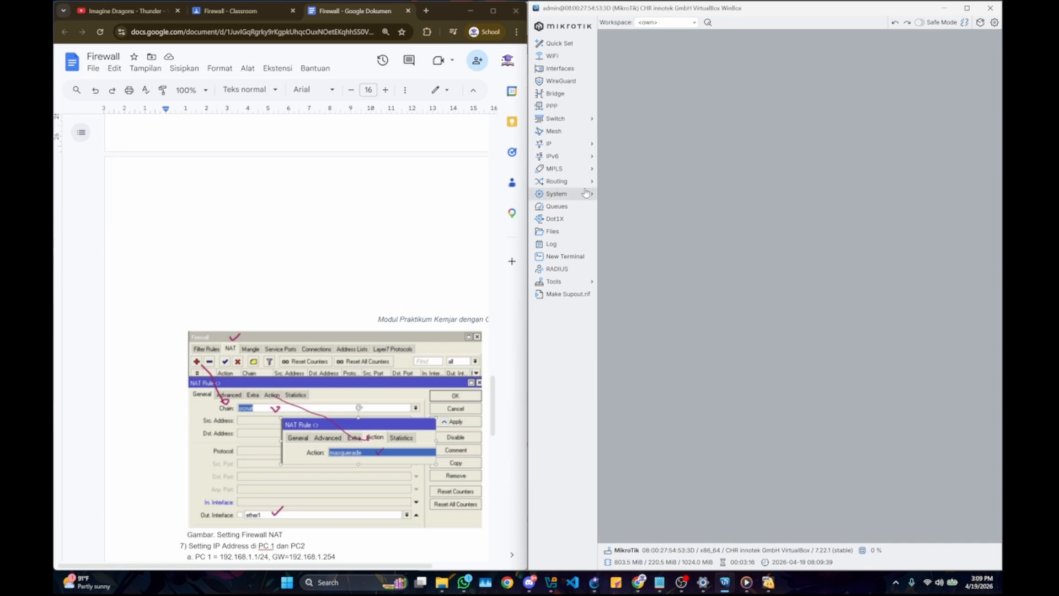
Step: Open the firewall's NAT rules and inspect the existing srcnat rule against the document's masquerade instruction, then close the rule
click(549, 143)
click(612, 222)
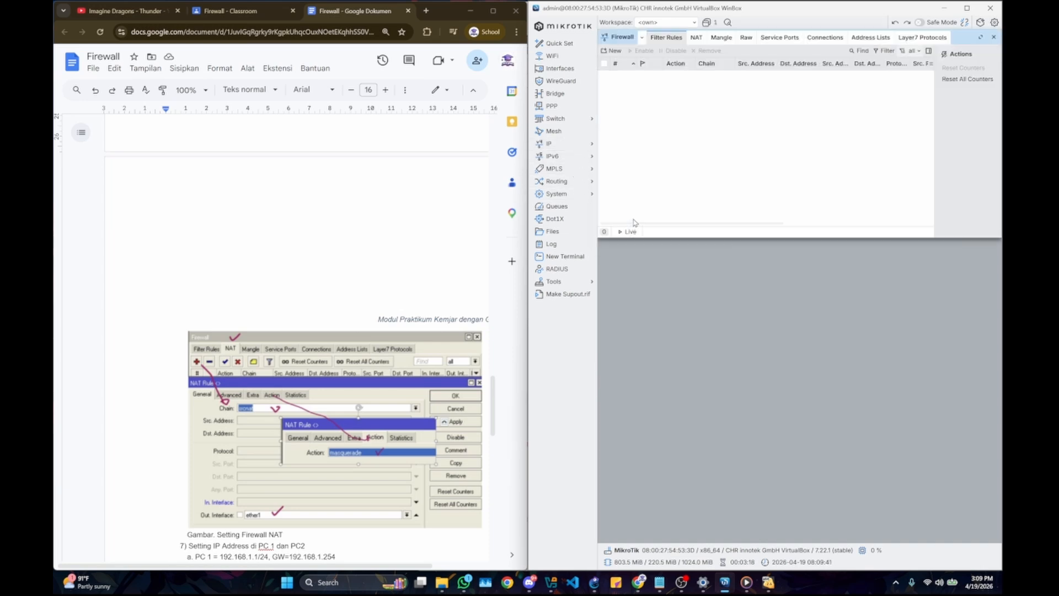
click(696, 38)
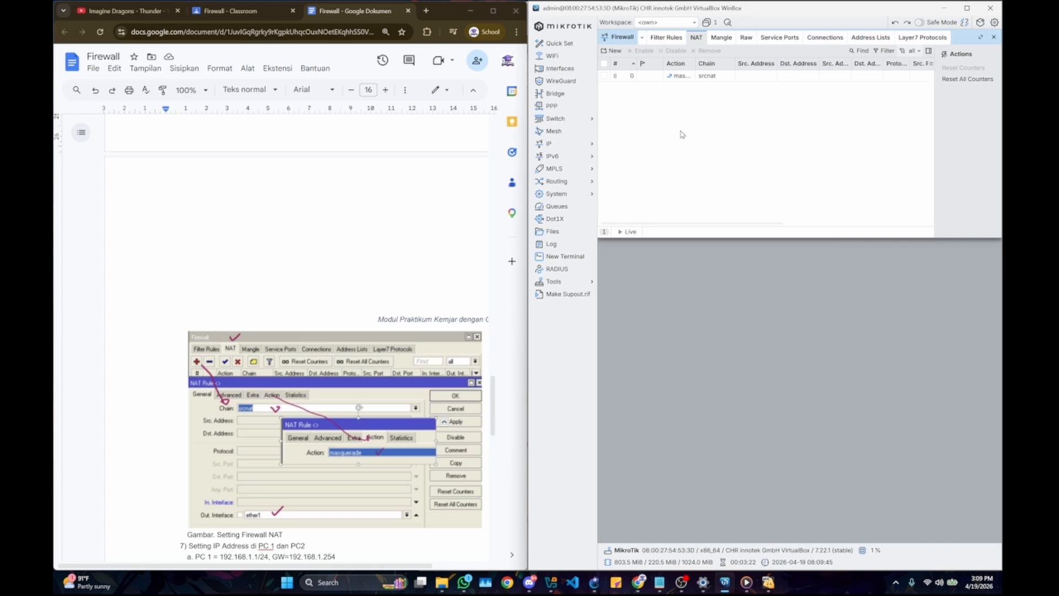
scroll(364, 200, up, 5)
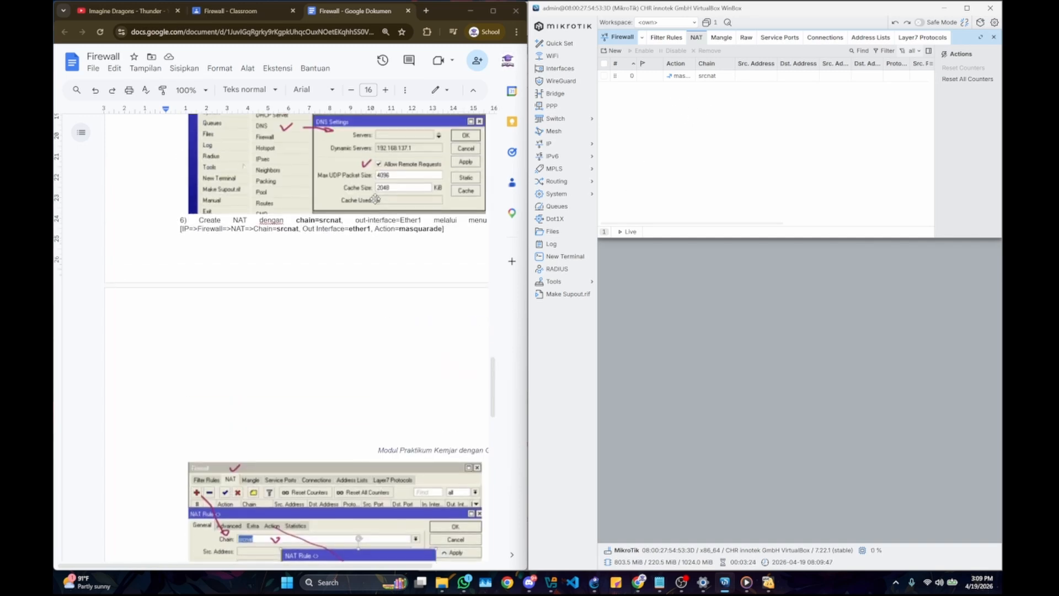
scroll(321, 220, down, 5)
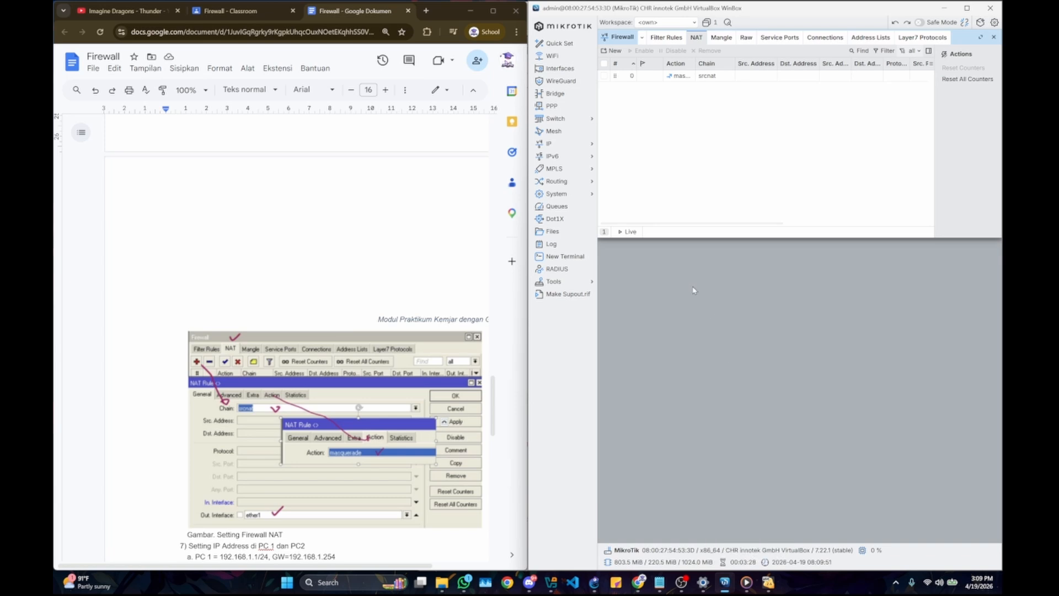
double_click(720, 80)
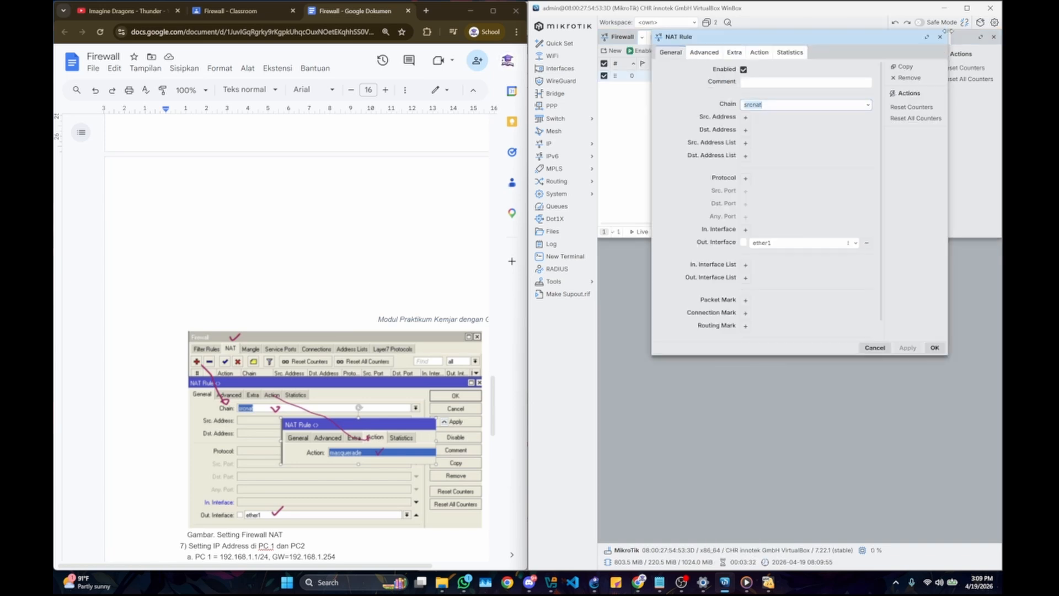
click(940, 37)
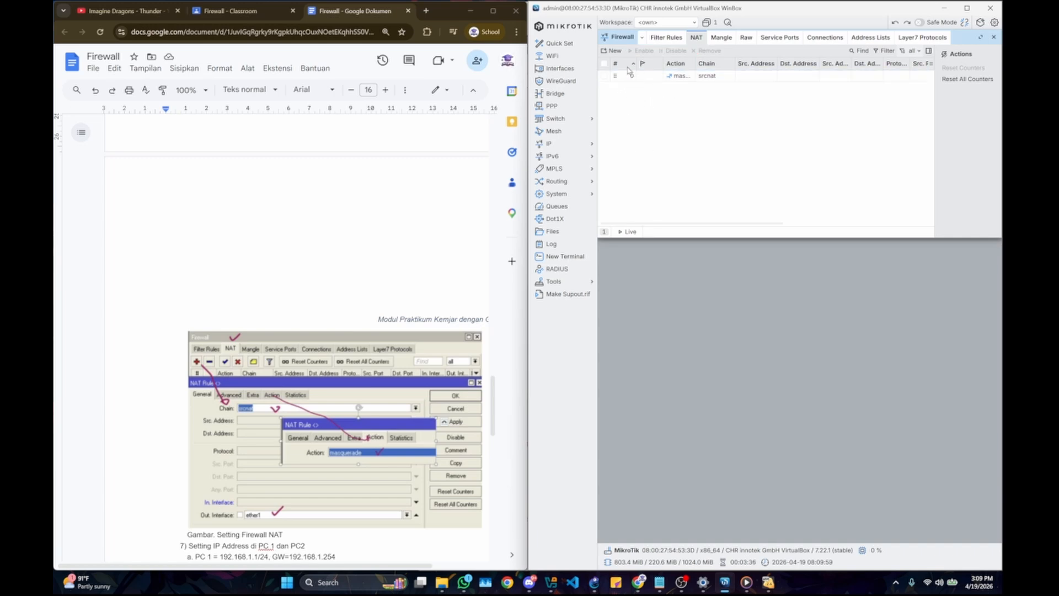
Step: Fill in a new NAT rule with chain srcnat, out interface ether1 and action masquerade, and close it without saving
click(615, 52)
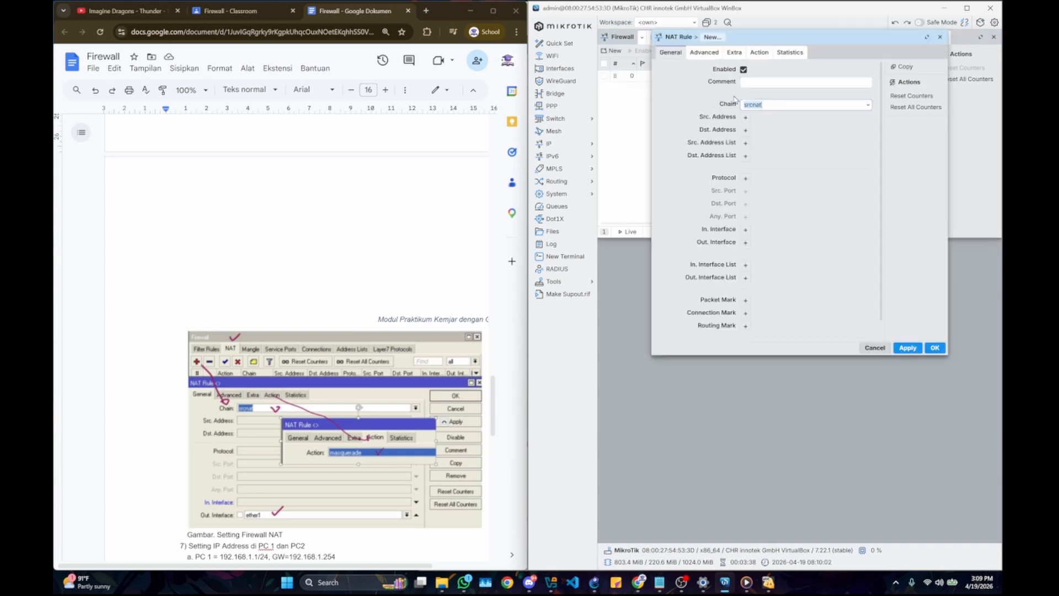
scroll(373, 333, down, 3)
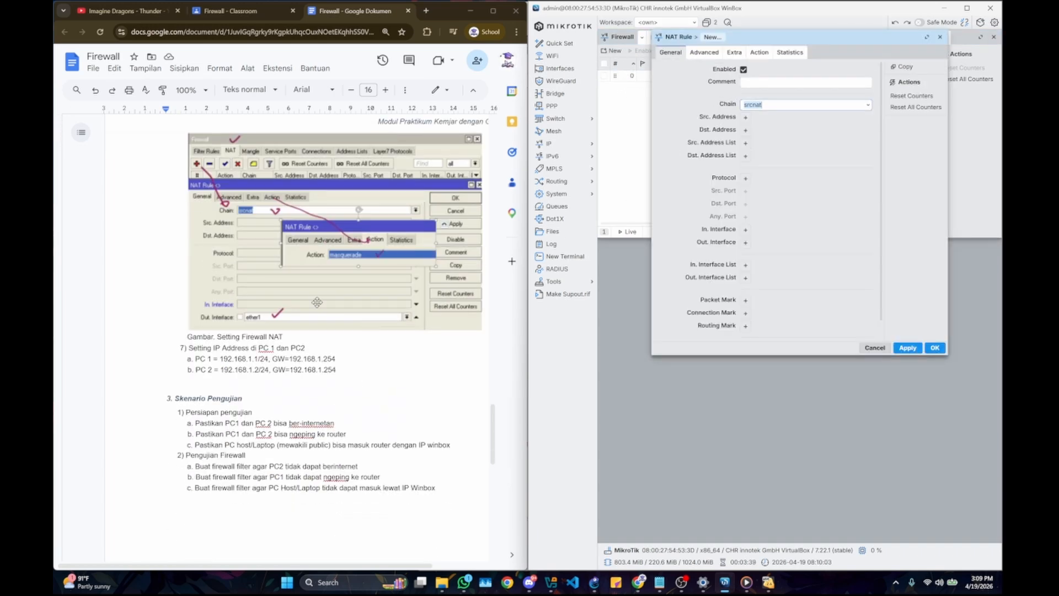
click(774, 106)
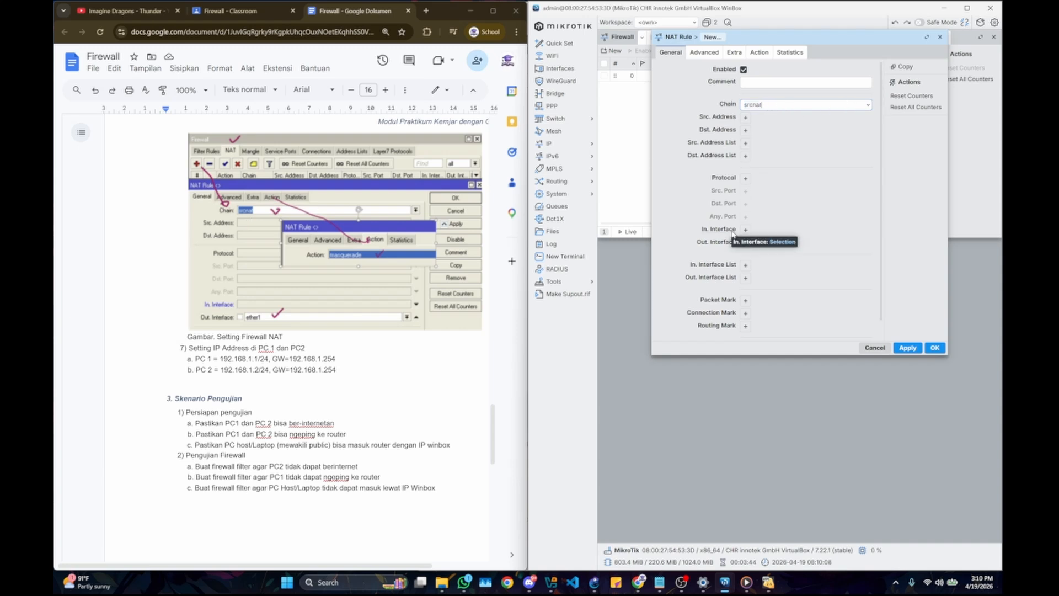
scroll(734, 235, down, 1)
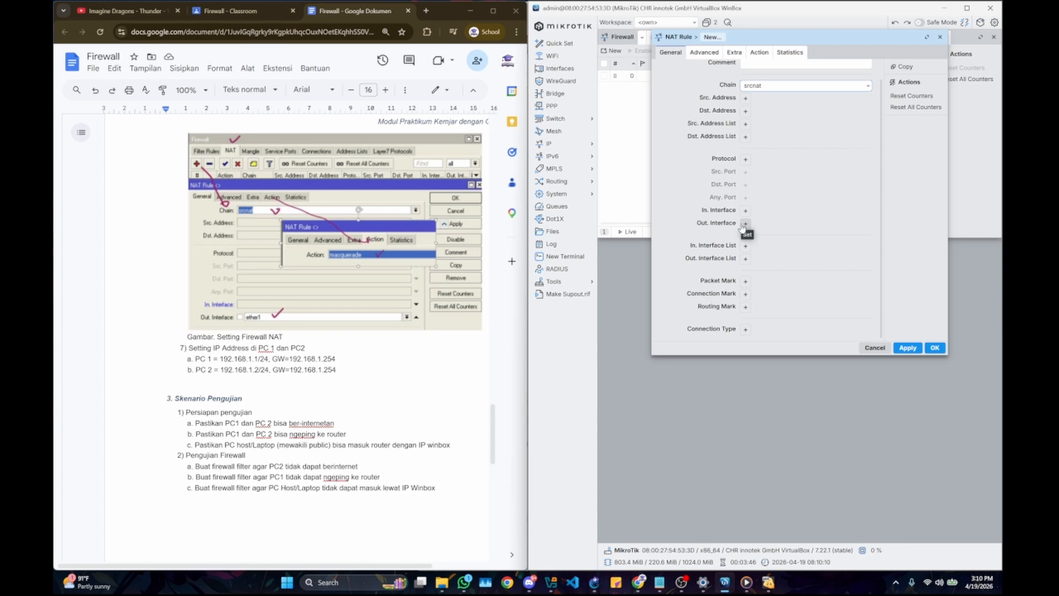
click(744, 226)
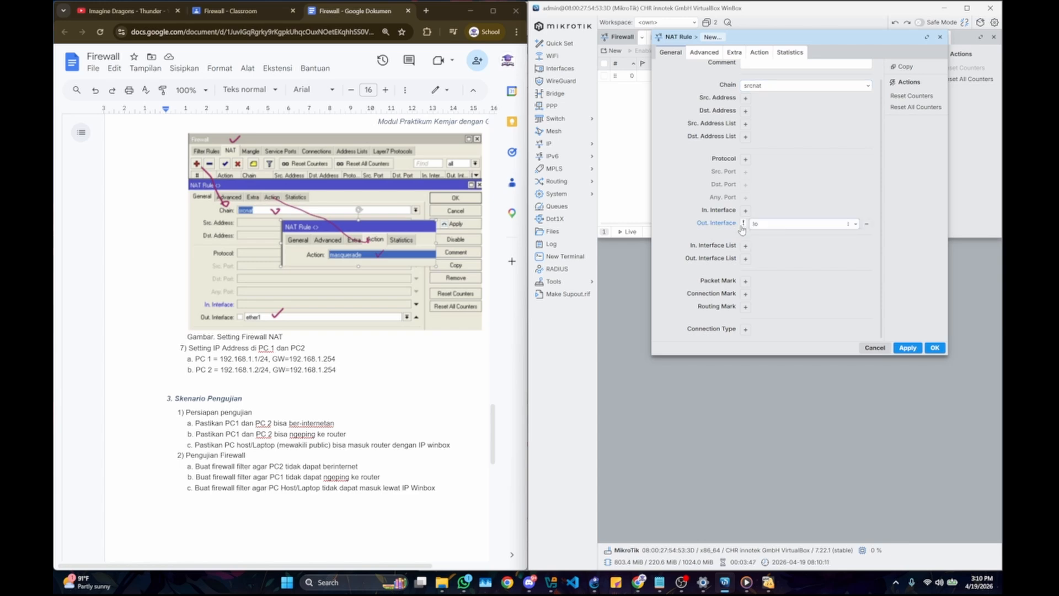
click(856, 224)
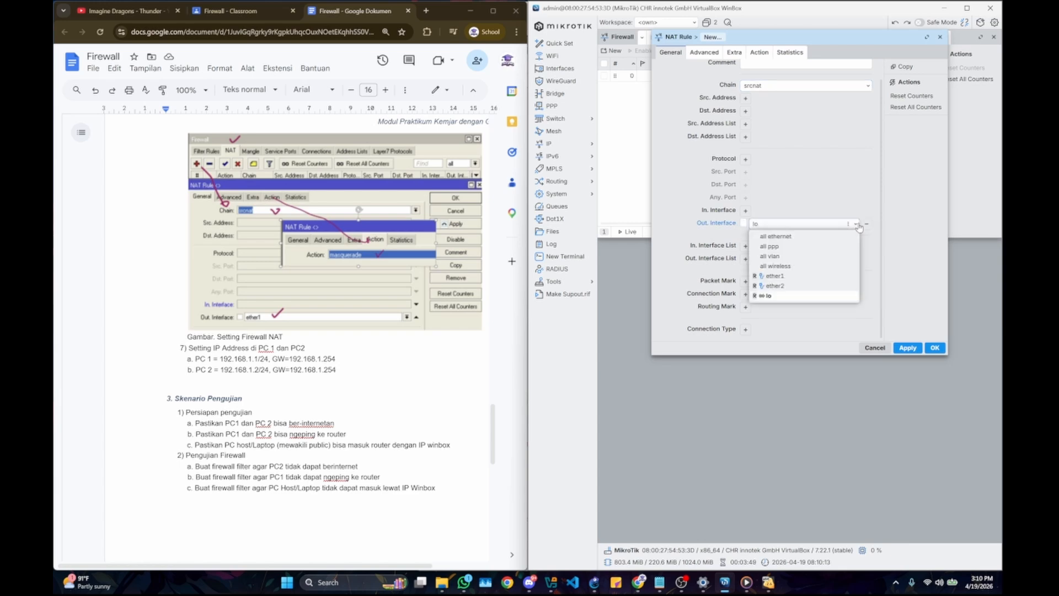
click(775, 276)
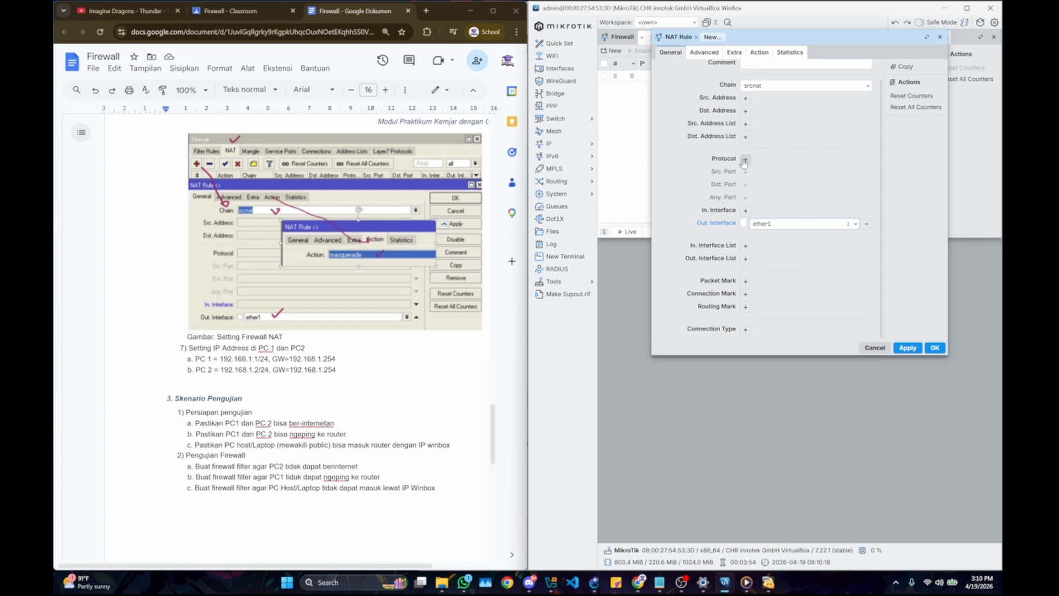
click(763, 55)
click(767, 70)
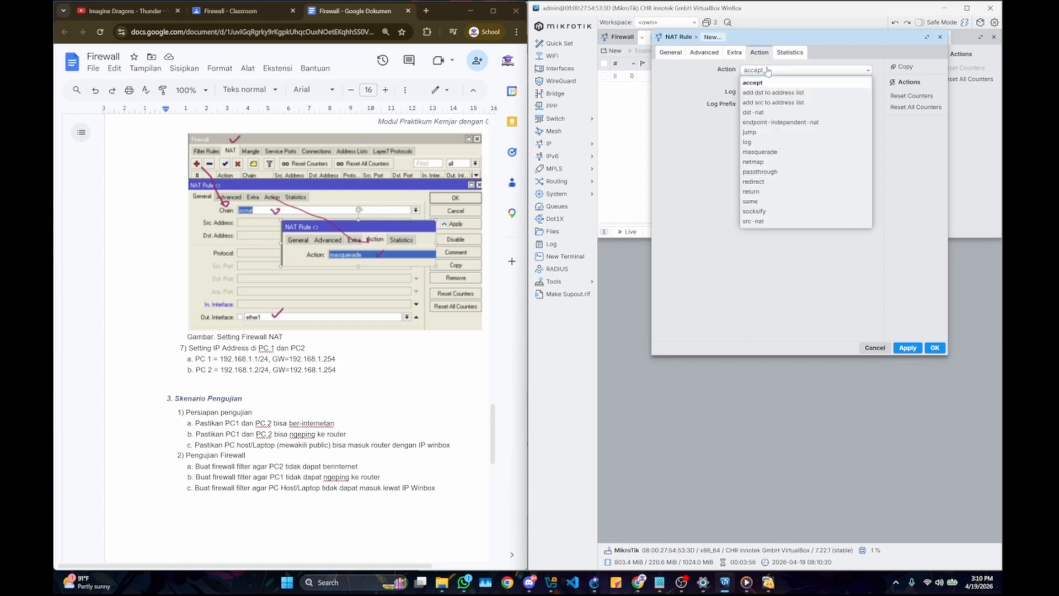
click(777, 155)
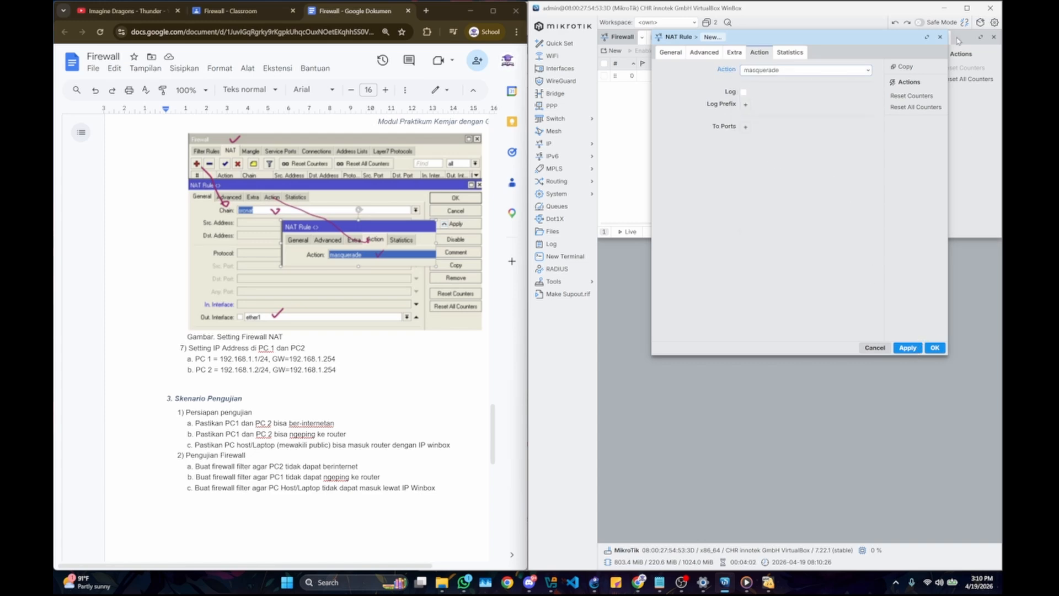
click(940, 37)
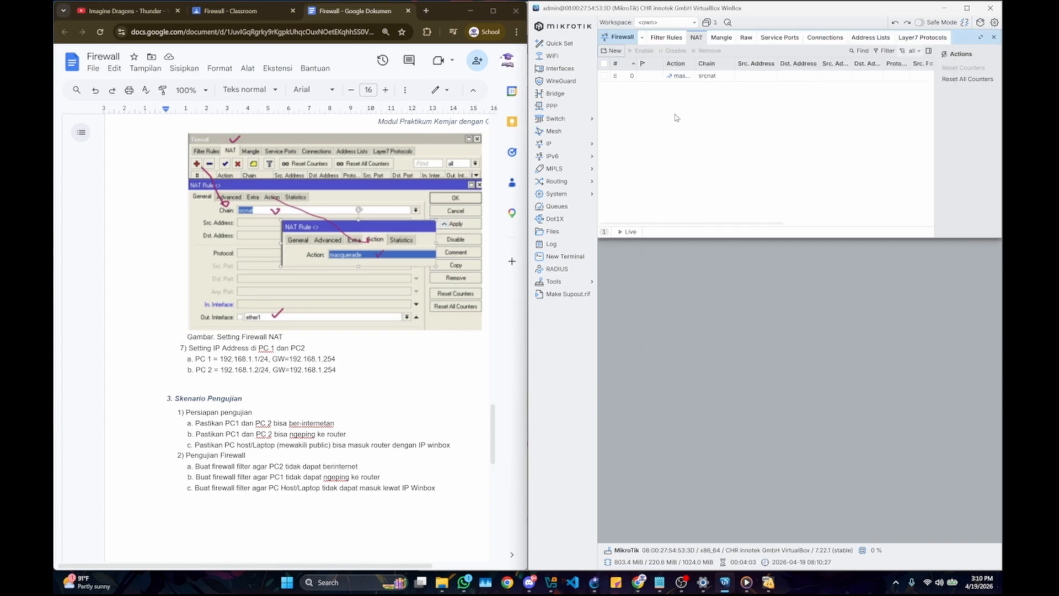
Step: Select the existing srcnat rule and review the document's IP settings for PC 1 and PC 2 and the firewall testing scenario
click(711, 80)
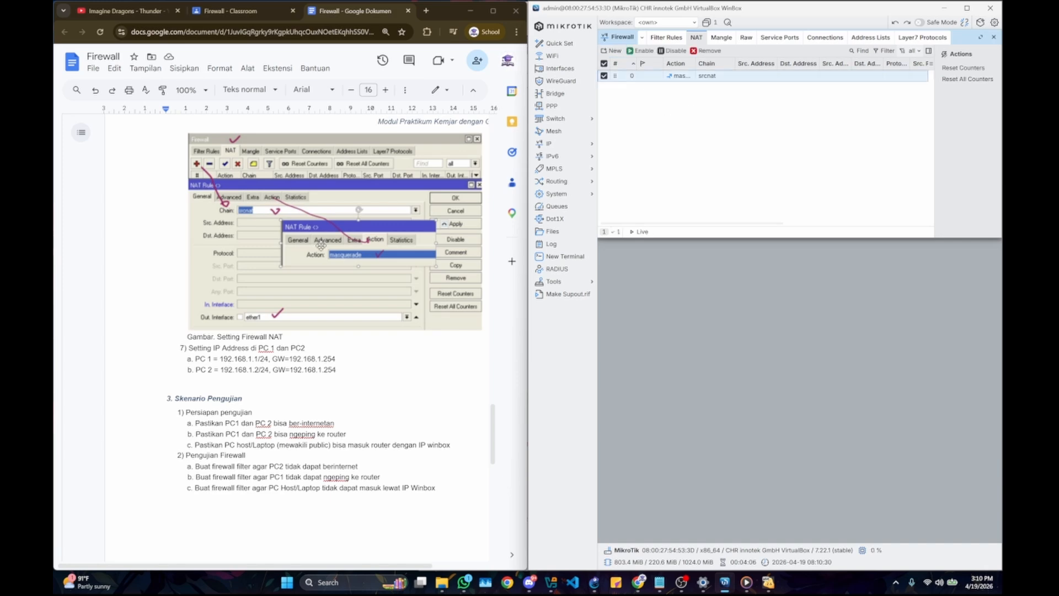
scroll(322, 245, down, 2)
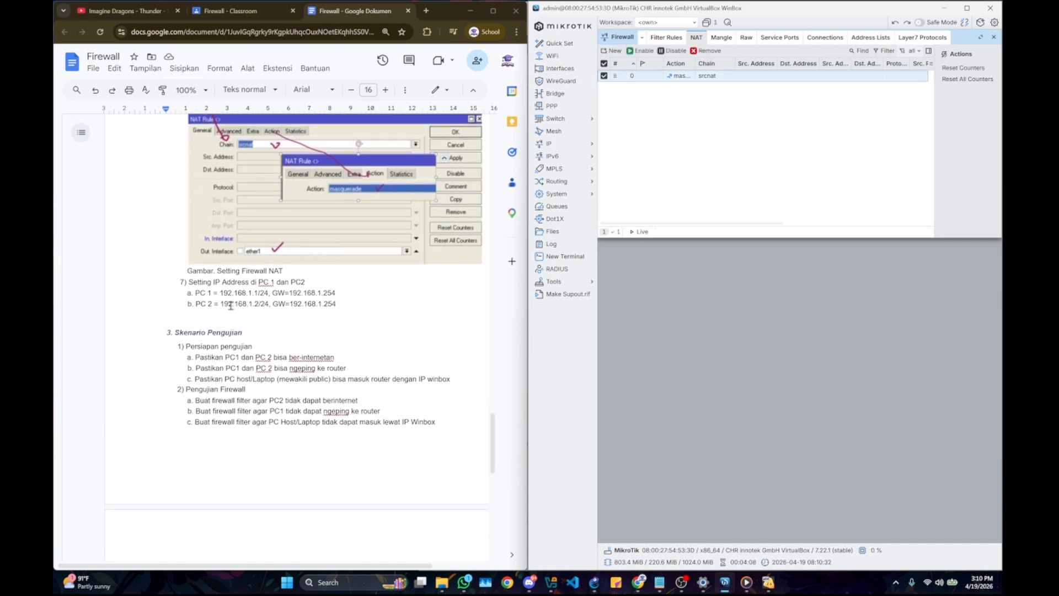
scroll(207, 300, down, 2)
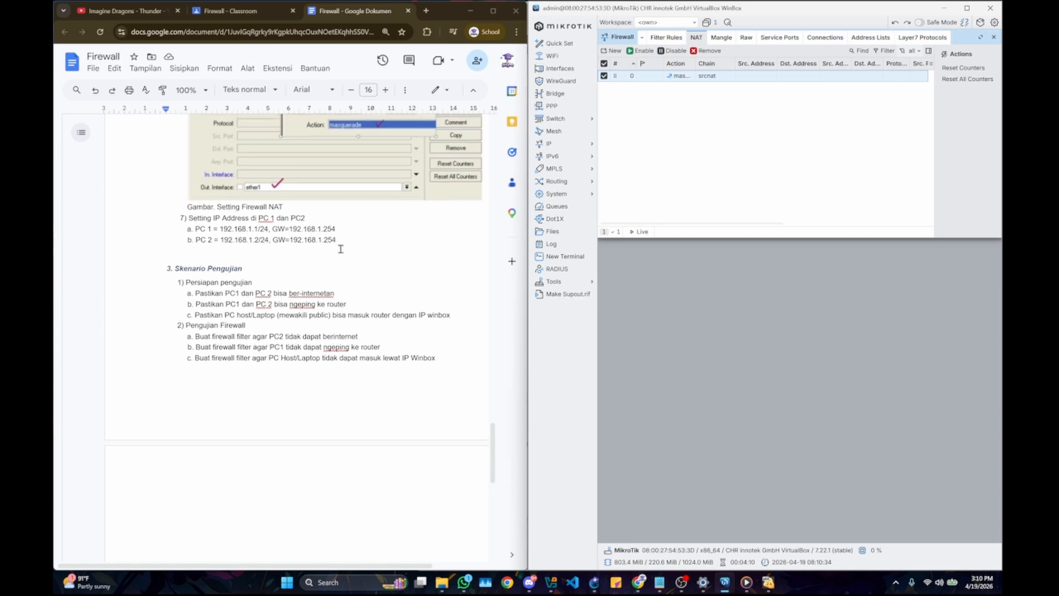
scroll(277, 256, up, 3)
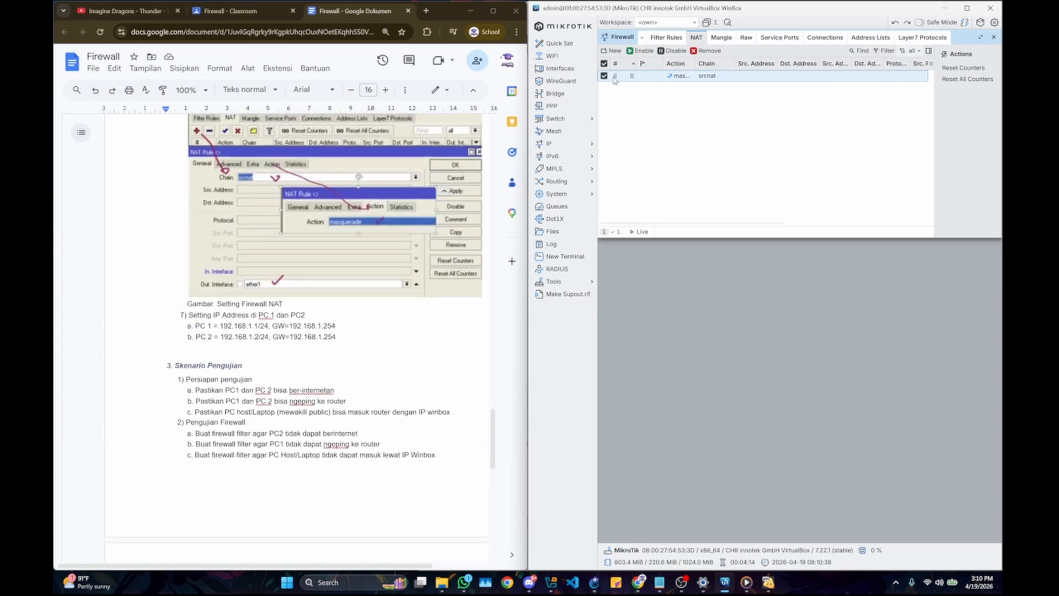
Step: Minimize WinBox and bring the running KOM1 and KOMPC VirtualBox machines to the front
click(949, 7)
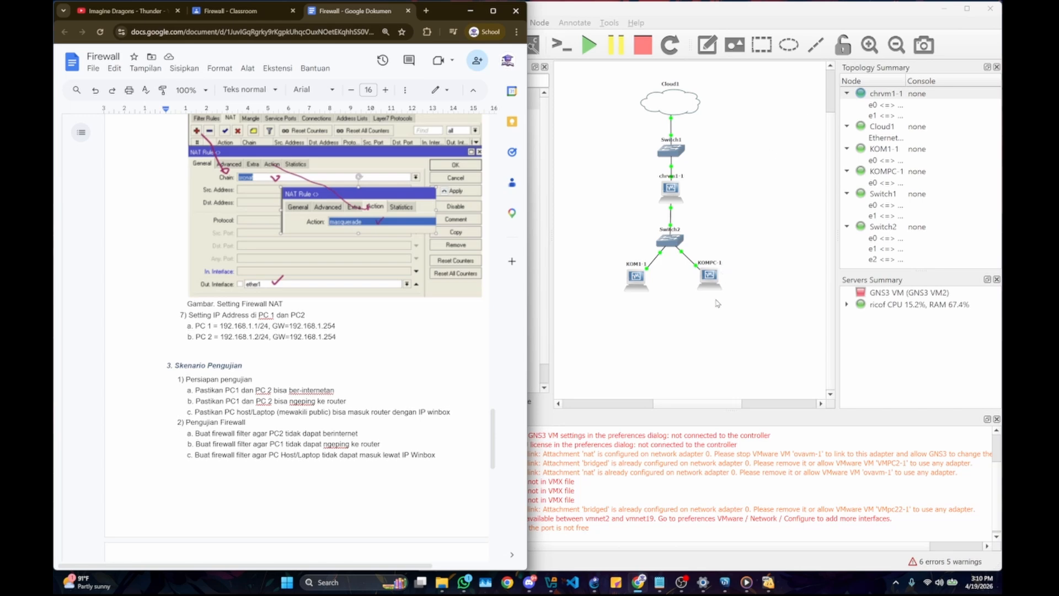
mouse_move(767, 583)
click(776, 530)
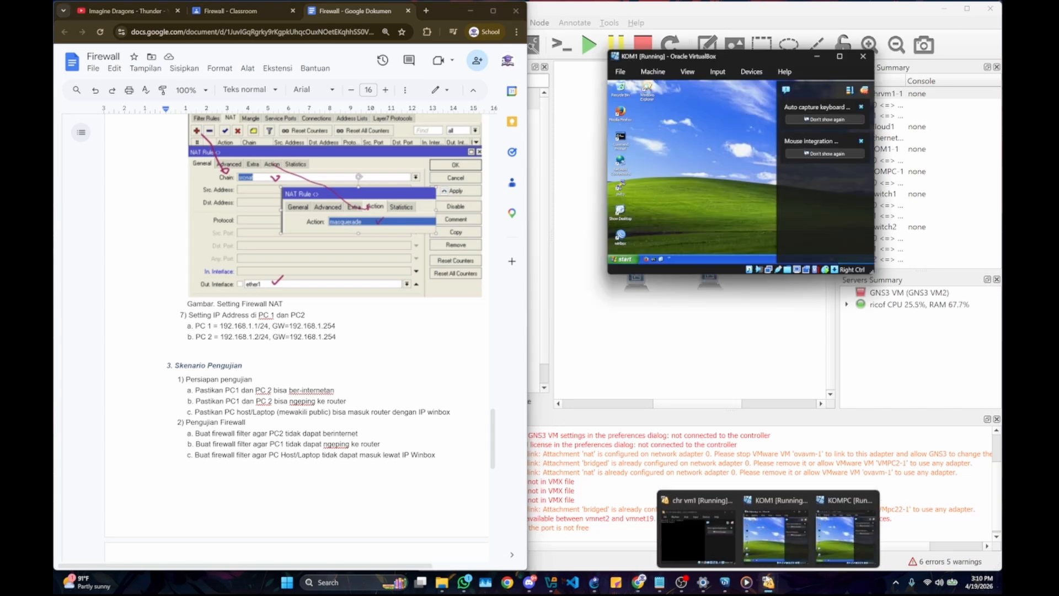
click(822, 531)
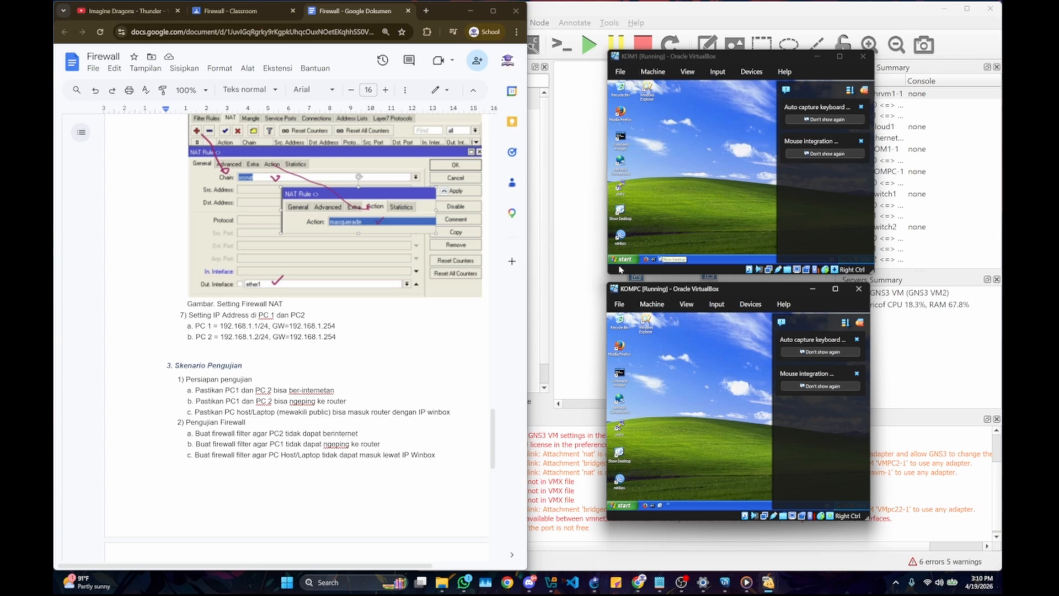
Step: Open a Command Prompt on both KOM1 and KOMPC and hide the VirtualBox notification panels covering their desktops
click(622, 138)
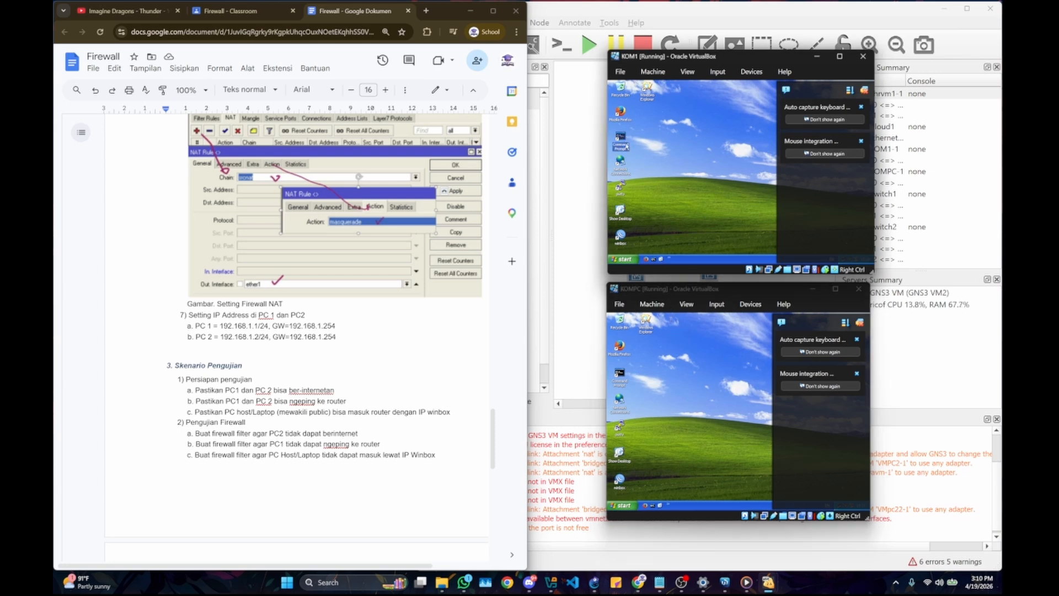
double_click(622, 141)
click(620, 376)
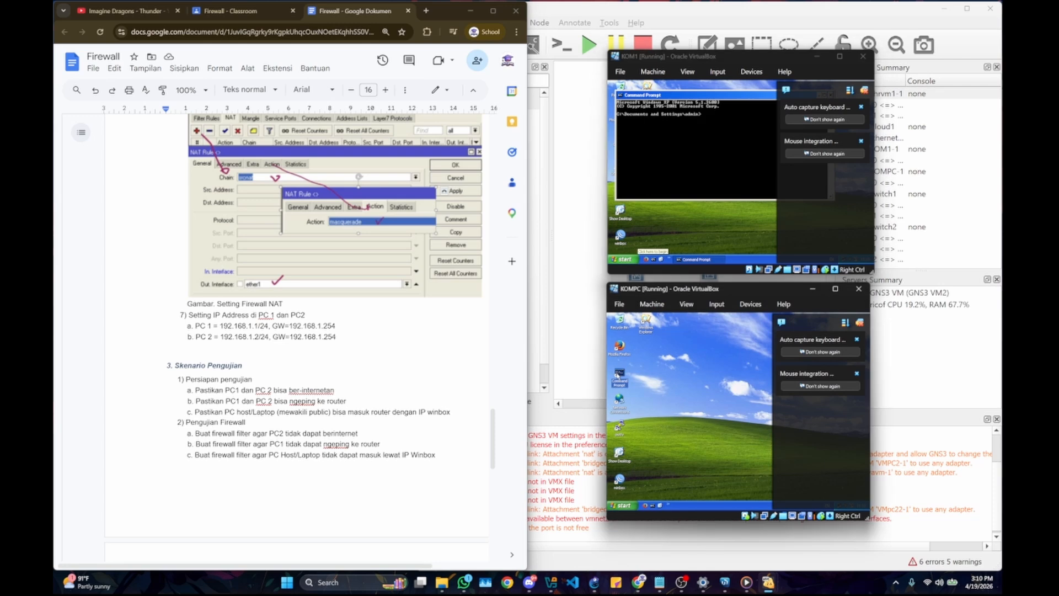
double_click(619, 377)
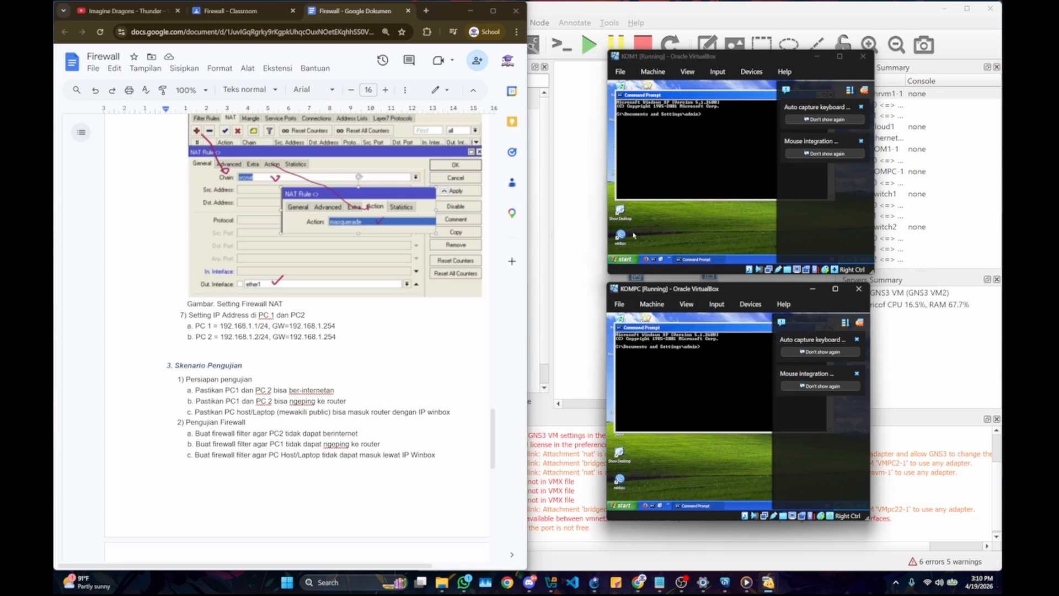
click(712, 170)
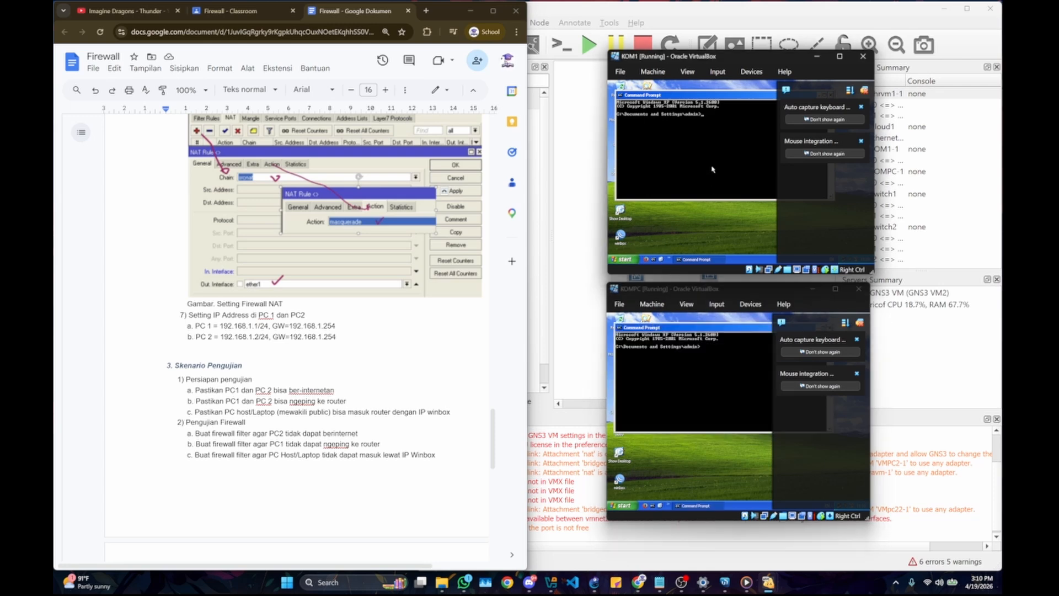
click(864, 90)
click(861, 324)
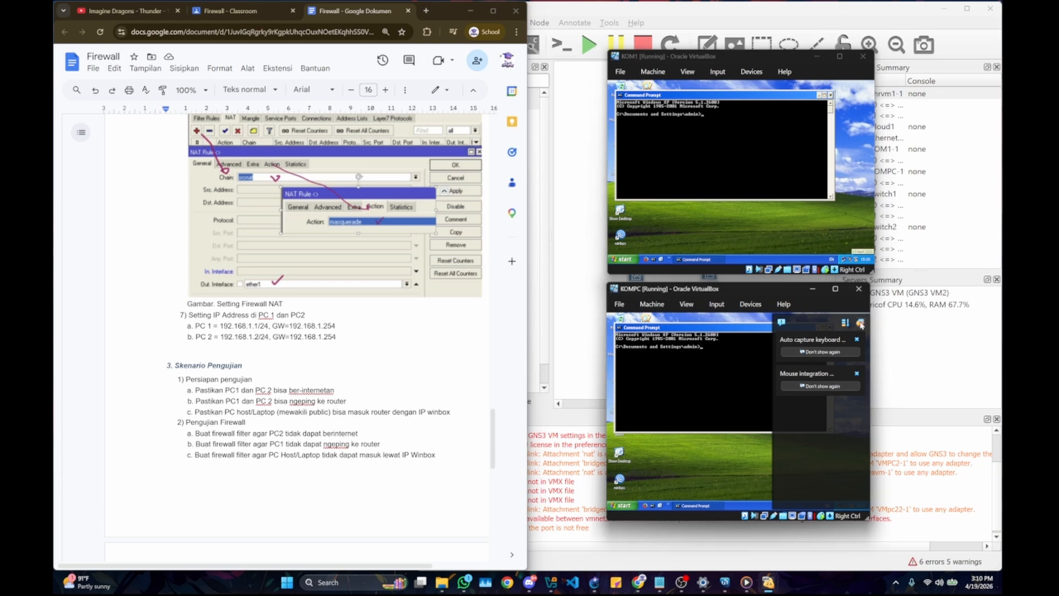
click(861, 324)
Step: Run ipconfig on KOM1 and KOMPC to check their IP addresses and gateways against the document
click(726, 139)
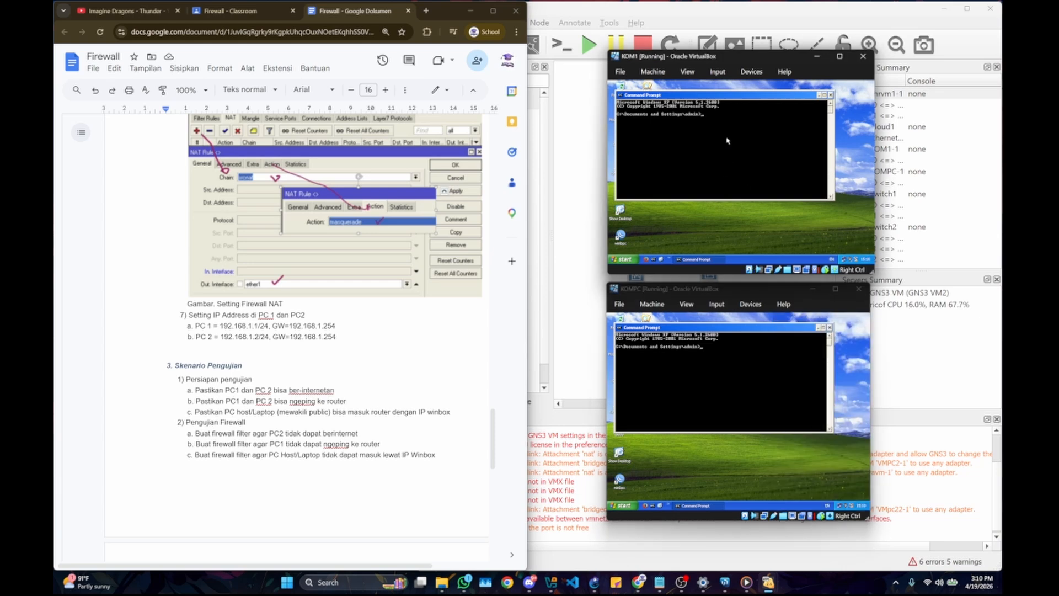
text(ipconfig)
key(Return)
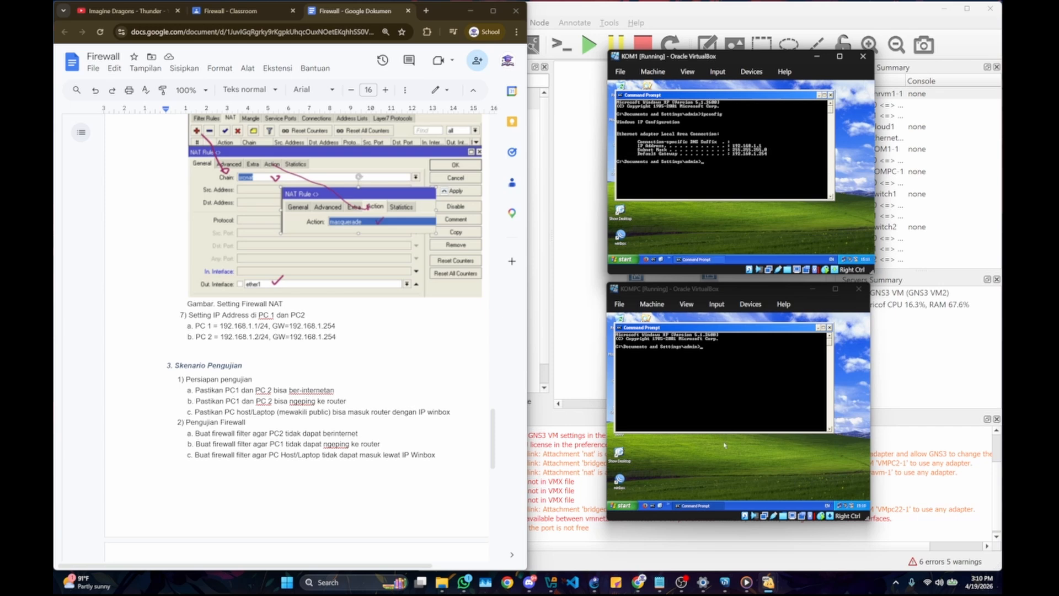
click(721, 404)
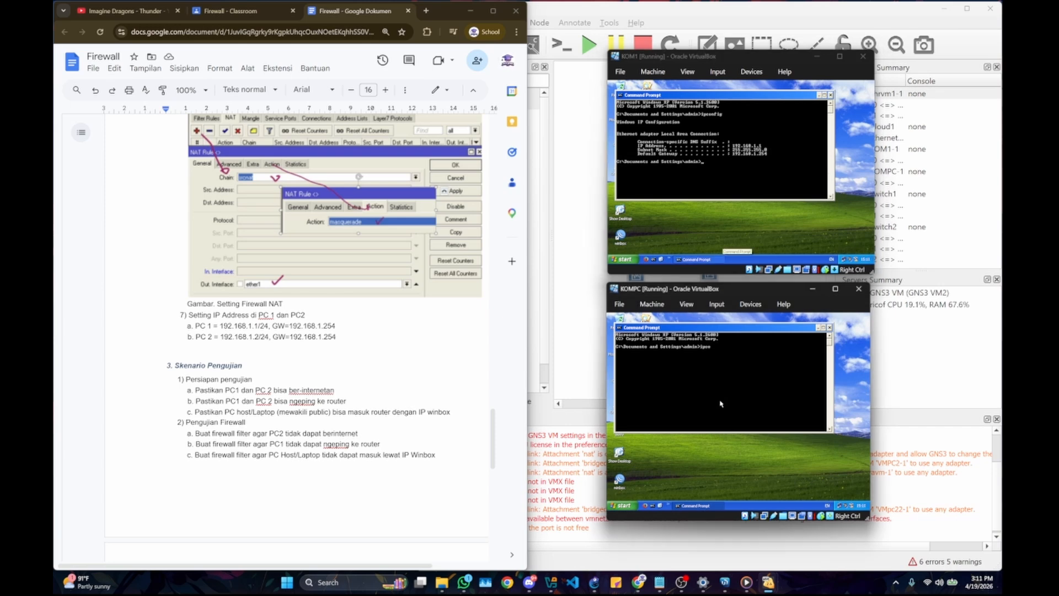
text(ipconfig)
key(Return)
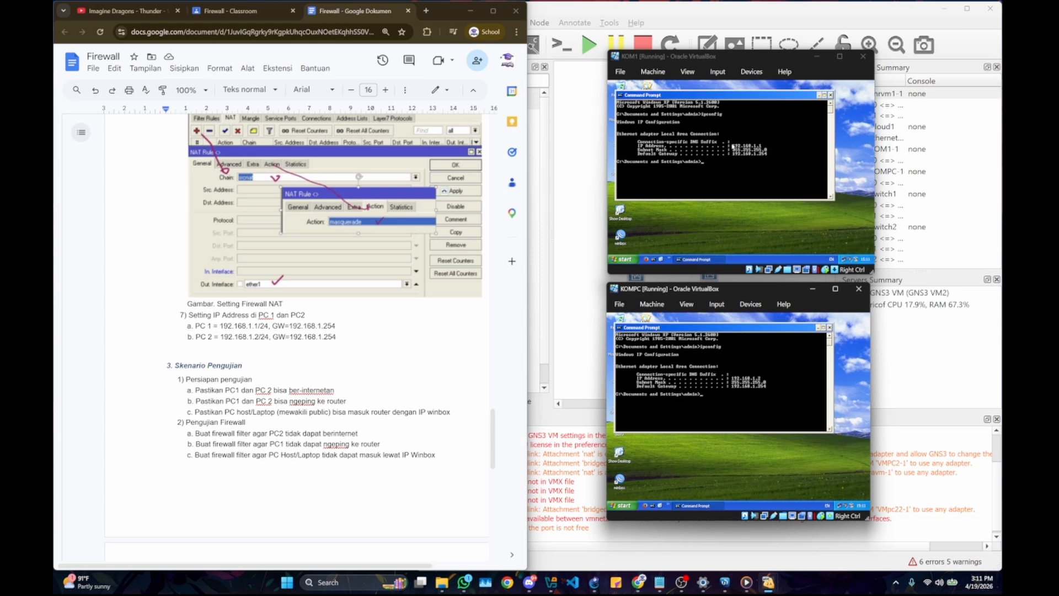
Step: Review the IP address, gateway and DNS servers in the TCP/IP properties of KOM1's Local Area Connection, and close the connection dialogs
click(733, 147)
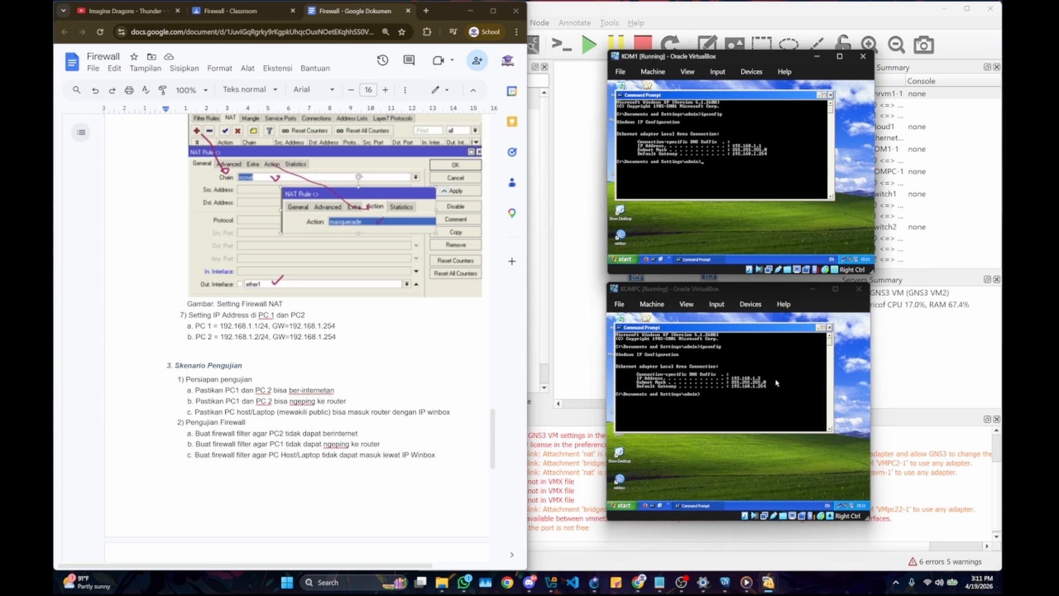
click(623, 260)
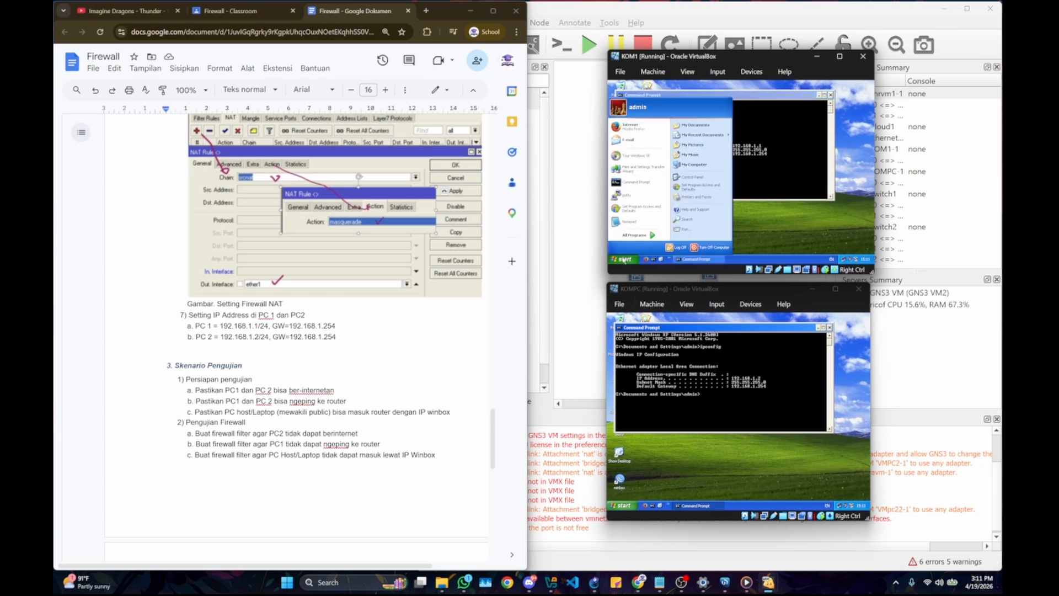
click(689, 177)
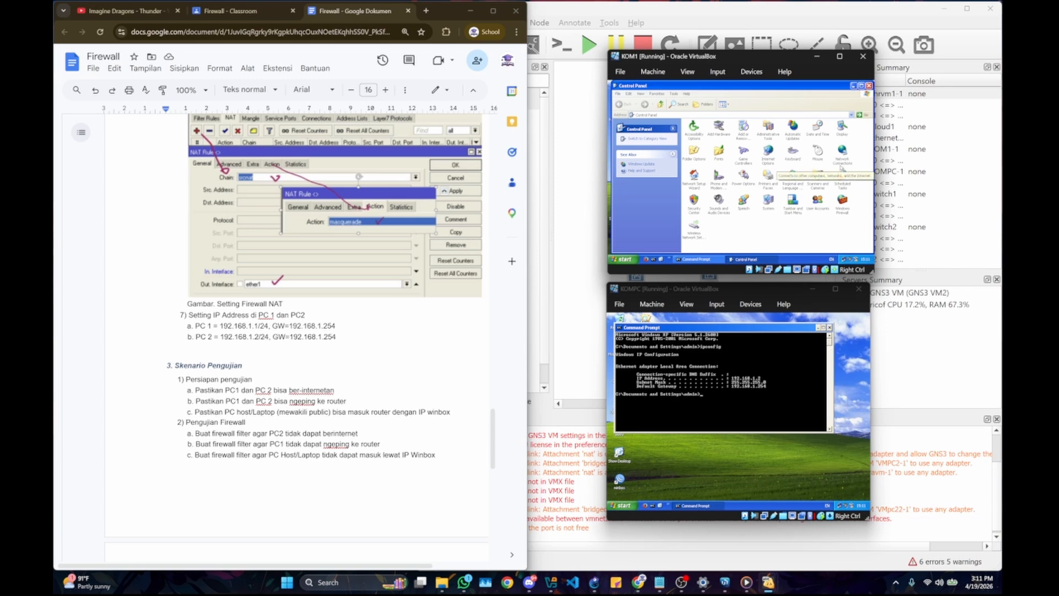
click(843, 161)
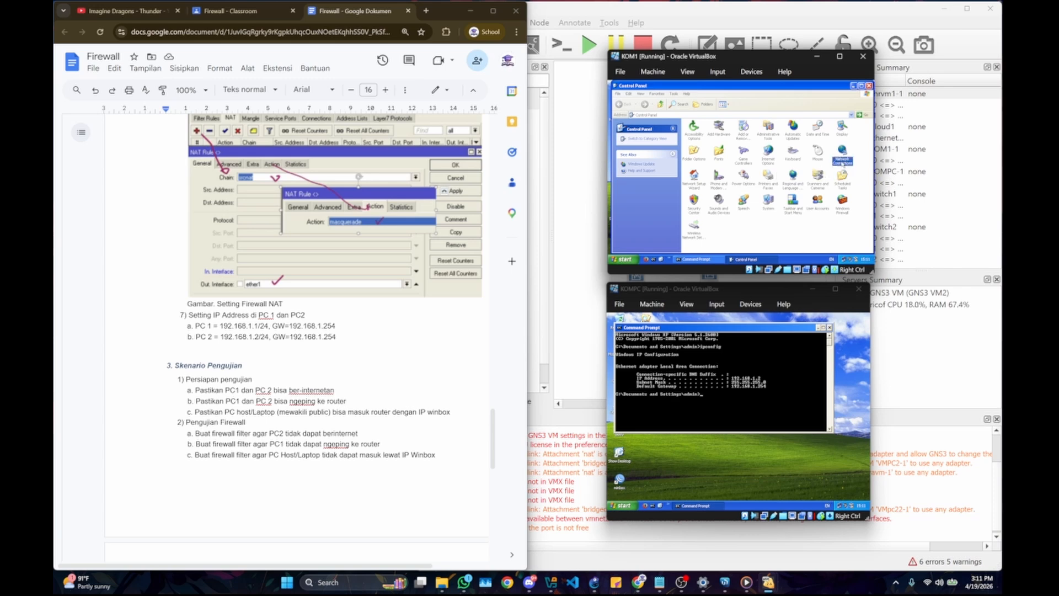
double_click(843, 162)
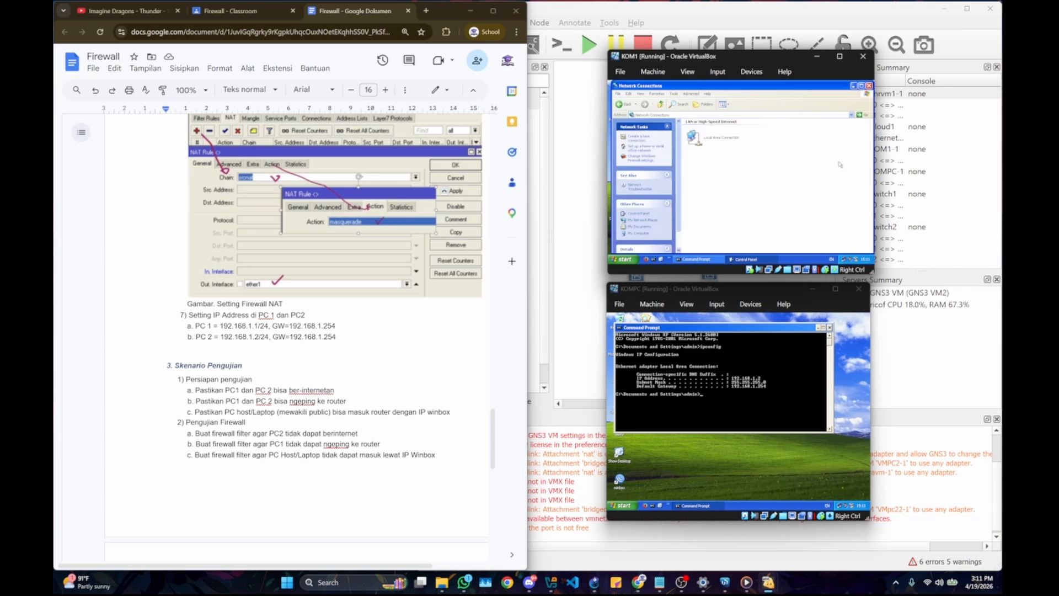
click(717, 140)
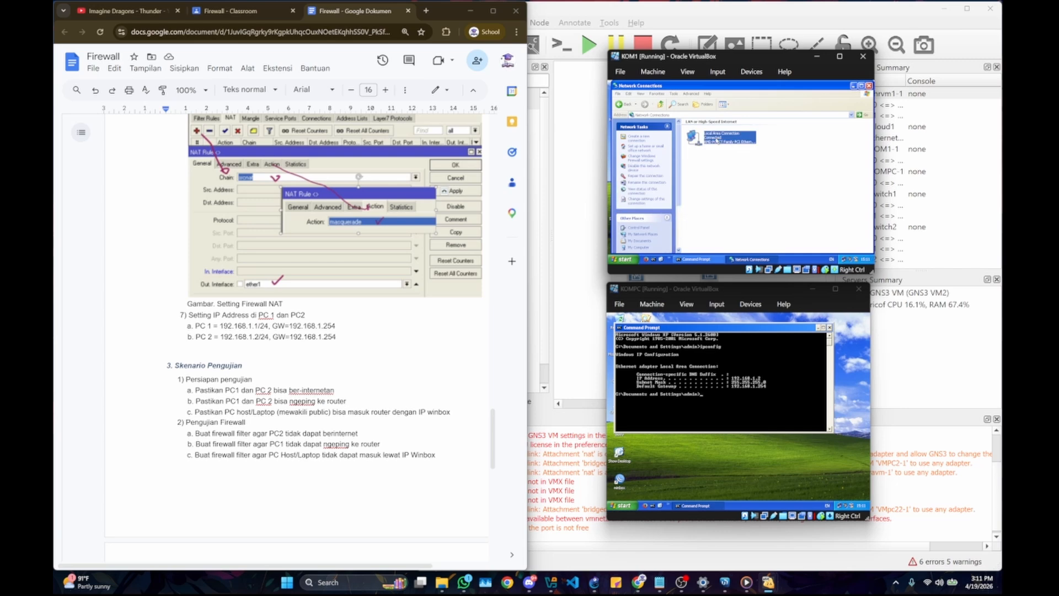
double_click(716, 140)
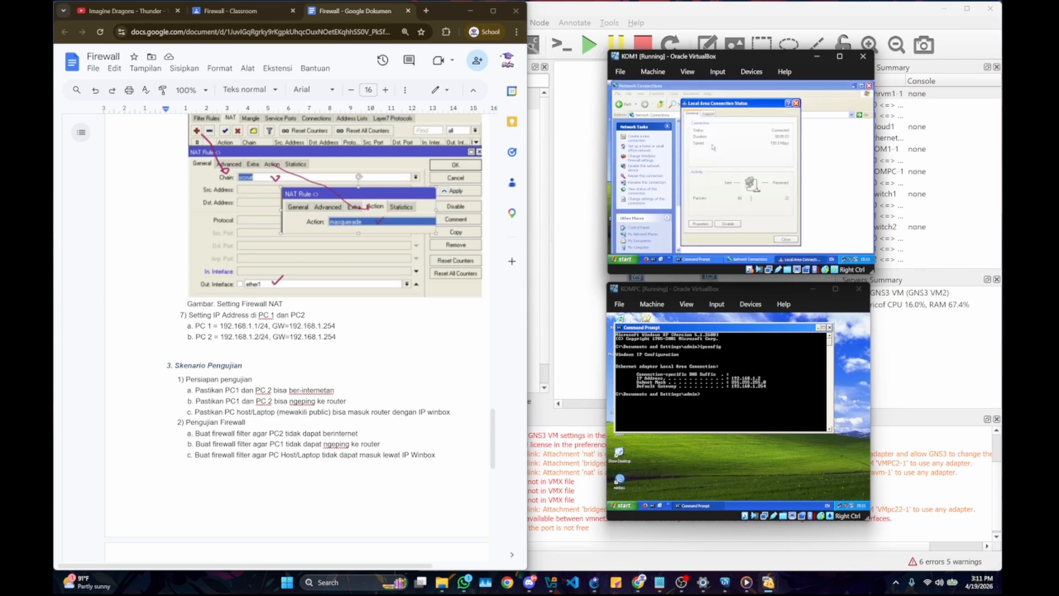
click(701, 223)
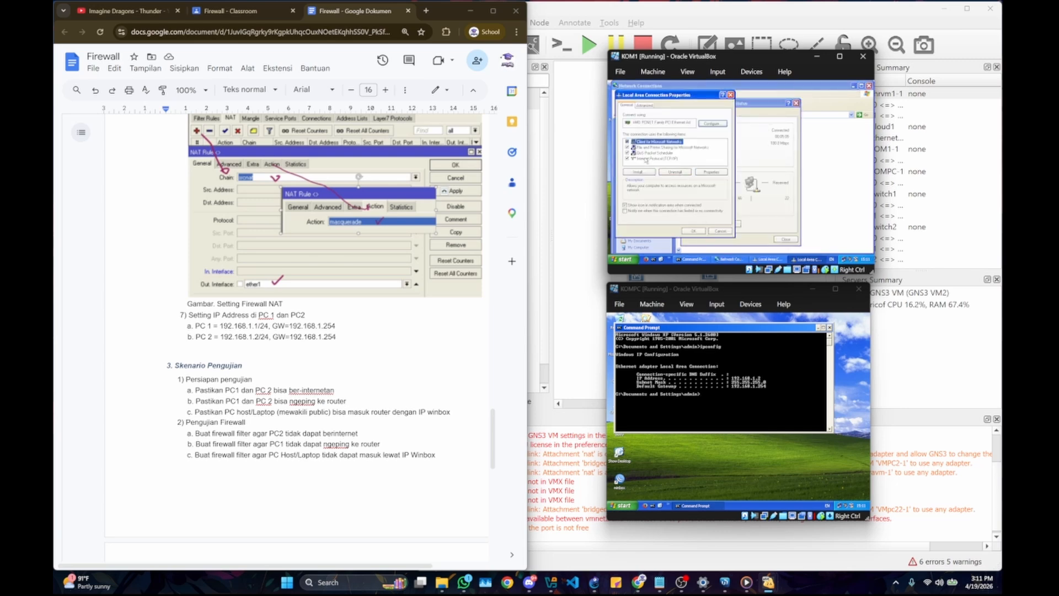
double_click(652, 158)
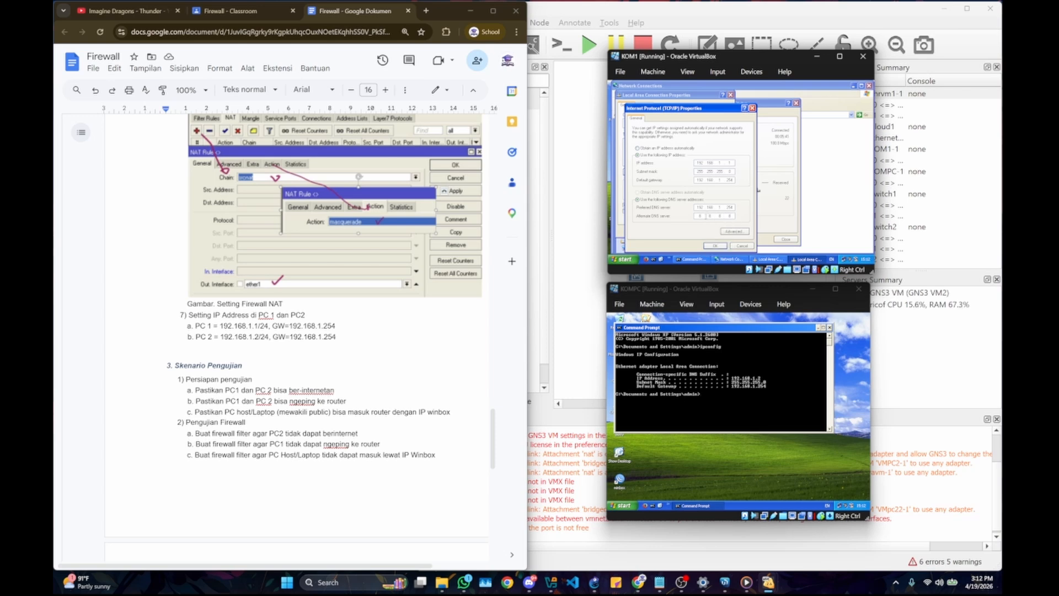
click(715, 246)
click(694, 231)
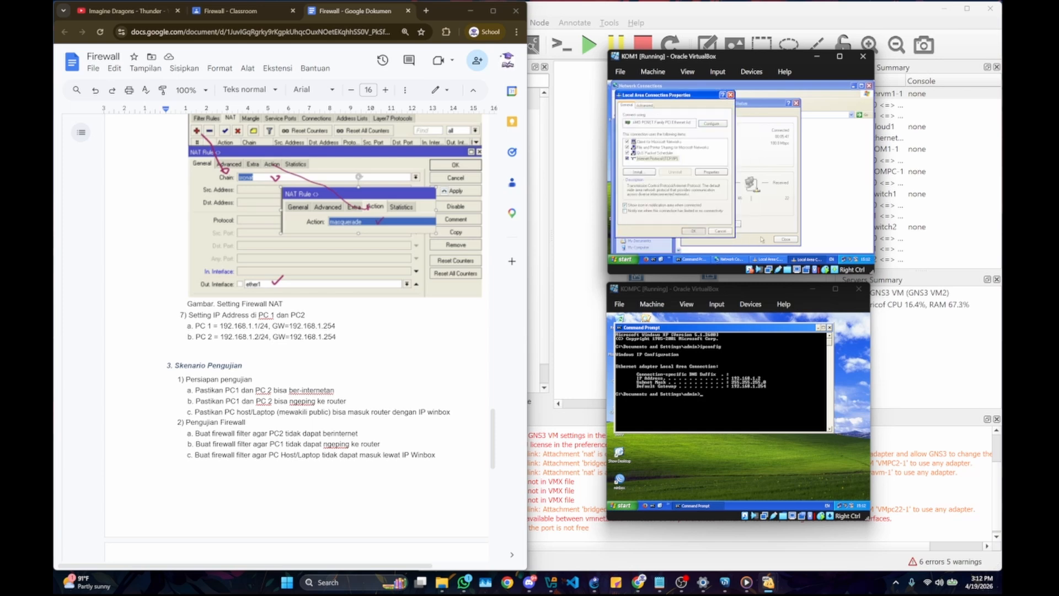
click(786, 240)
Step: Ping the router at 192.168.1.254 from the Command Prompts of KOM1 and KOMPC
click(696, 258)
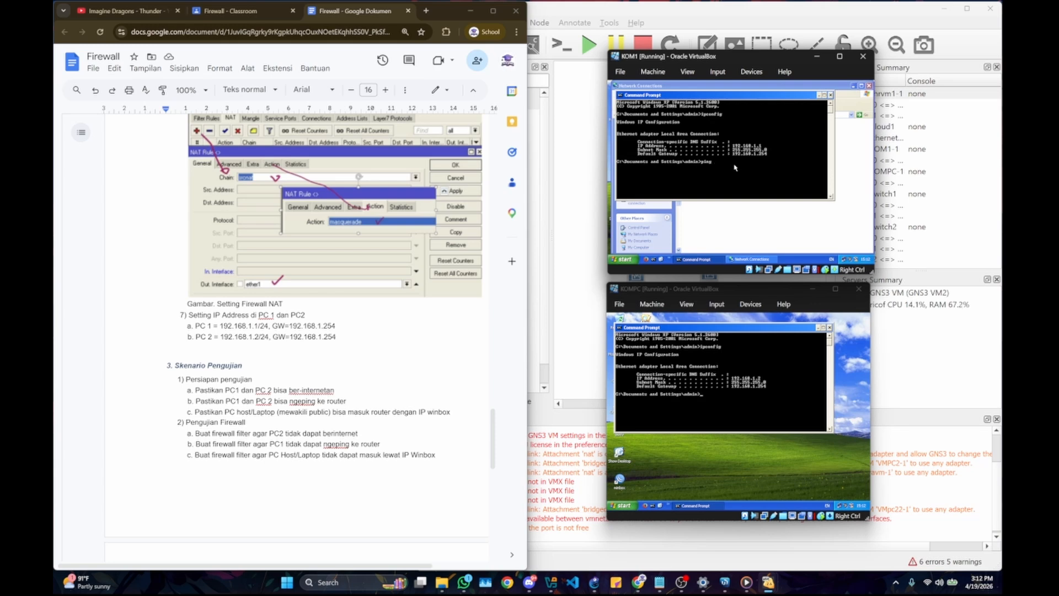
text(92.168.1.254)
key(Return)
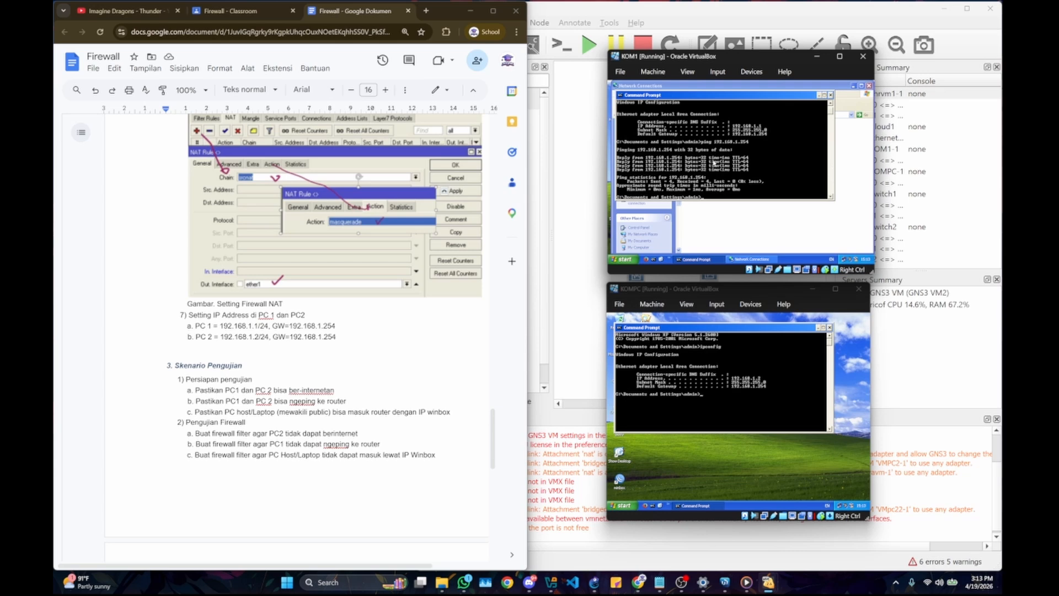
click(734, 362)
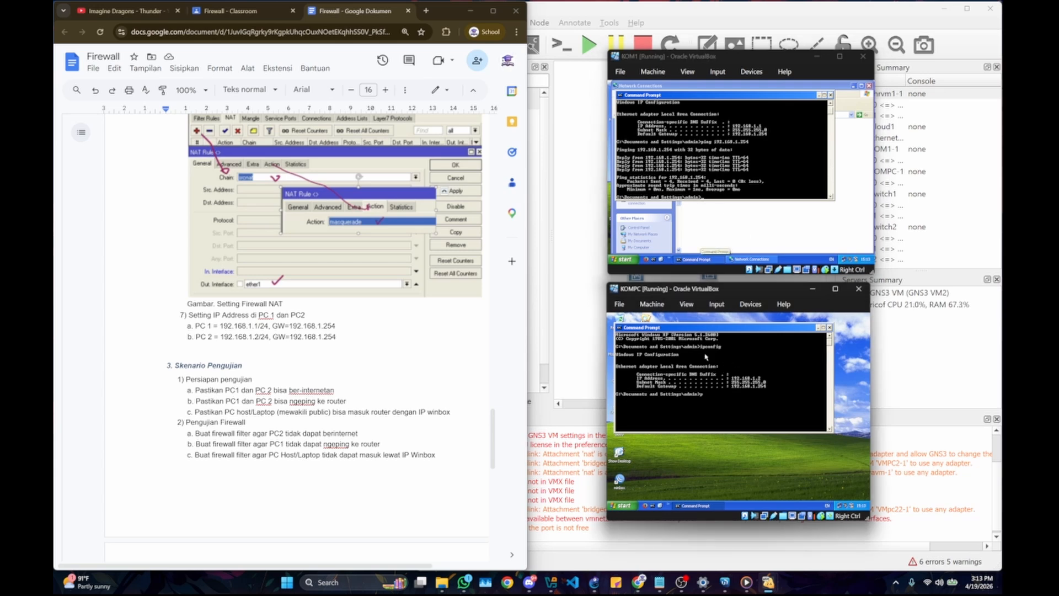
text(ping 192.168.1.254)
key(Return)
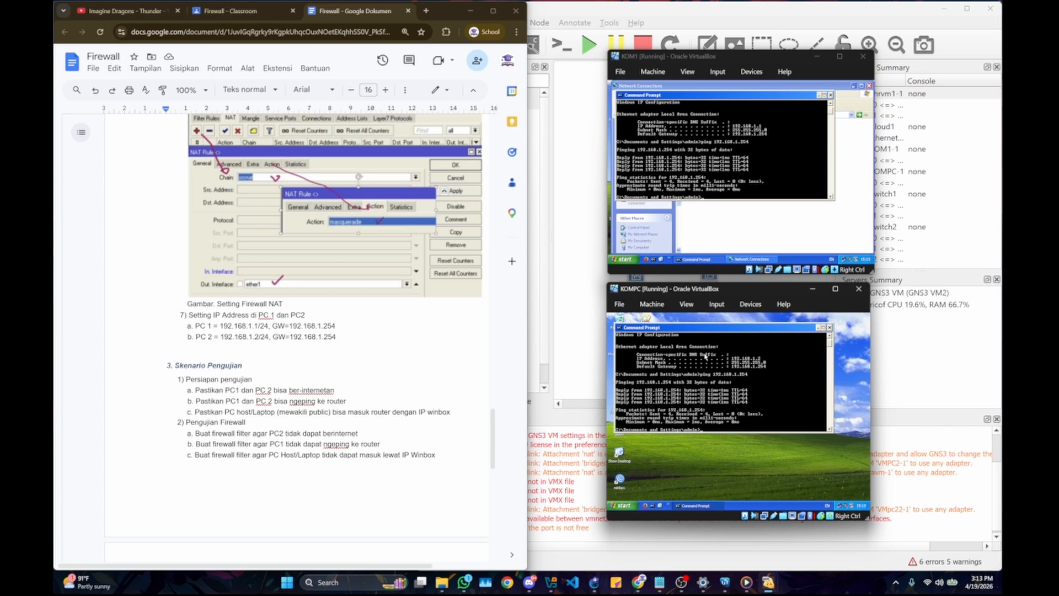
Step: Ping google.com from KOM1 and KOMPC to test their internet access
click(740, 185)
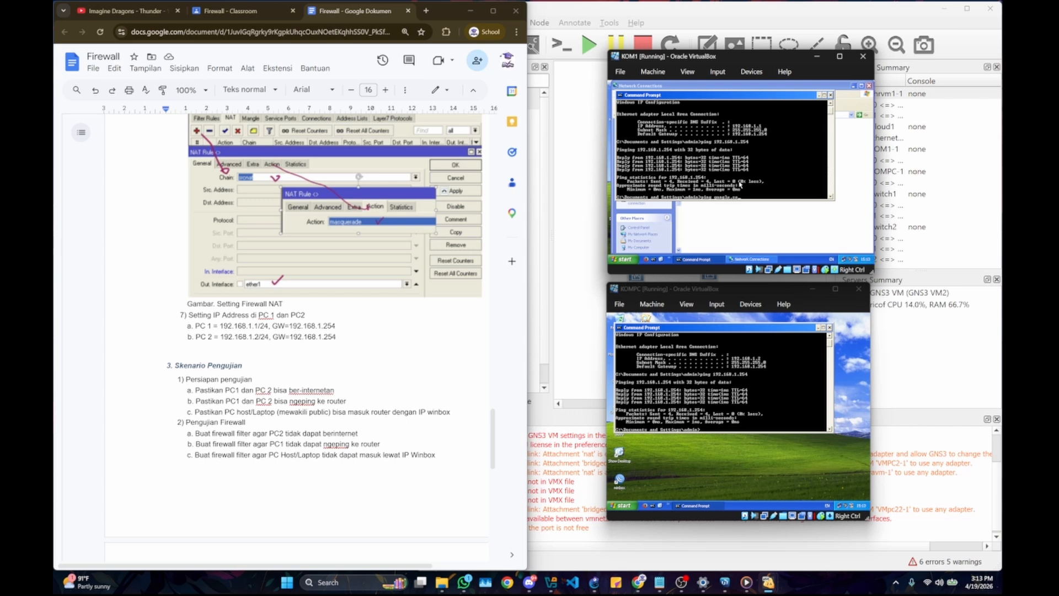
key(Return)
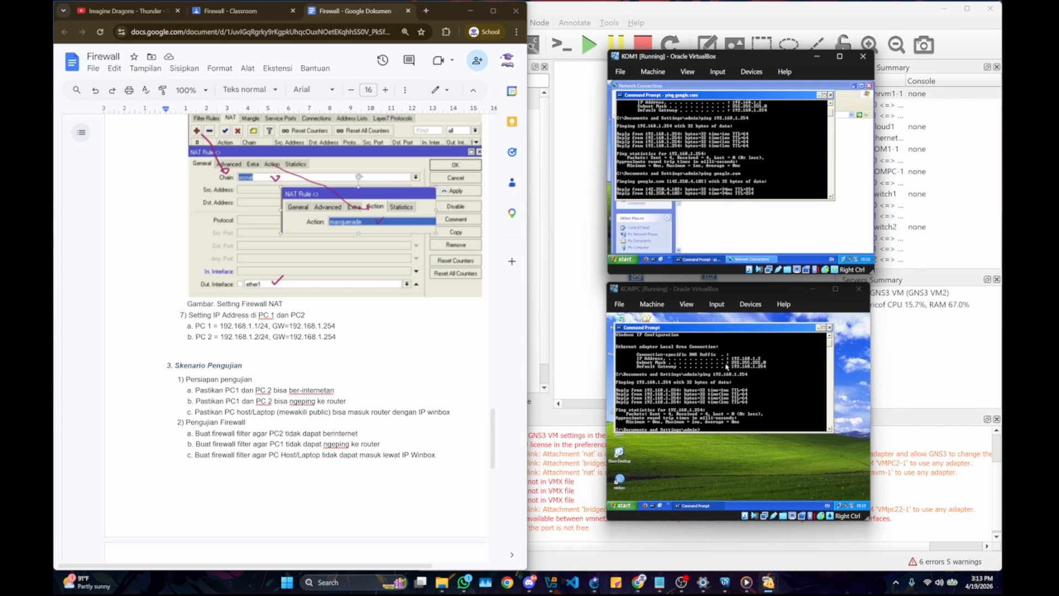
click(726, 368)
text(ping googl)
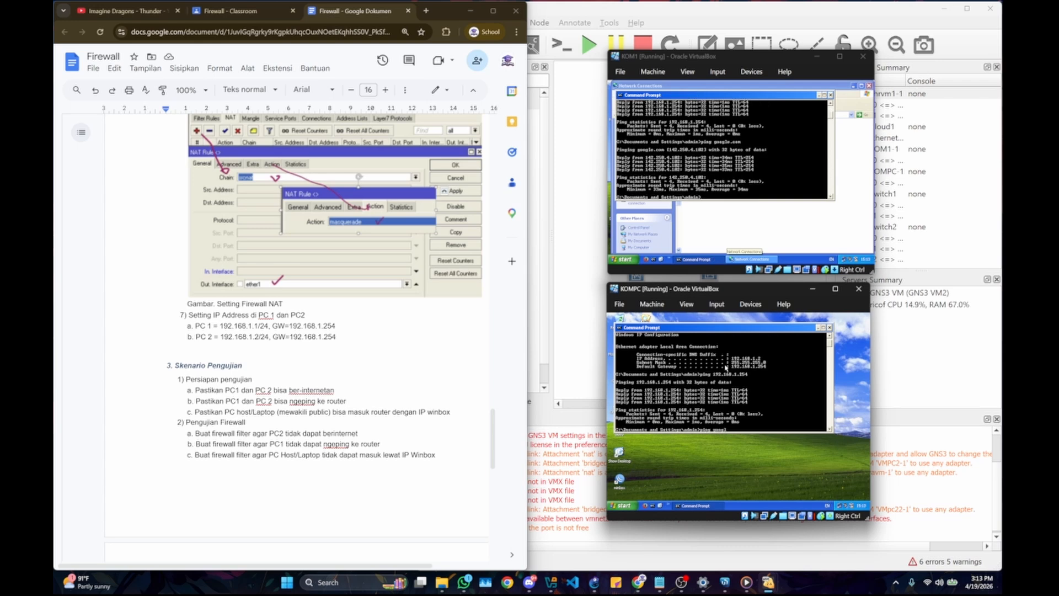
text(e.com)
key(Return)
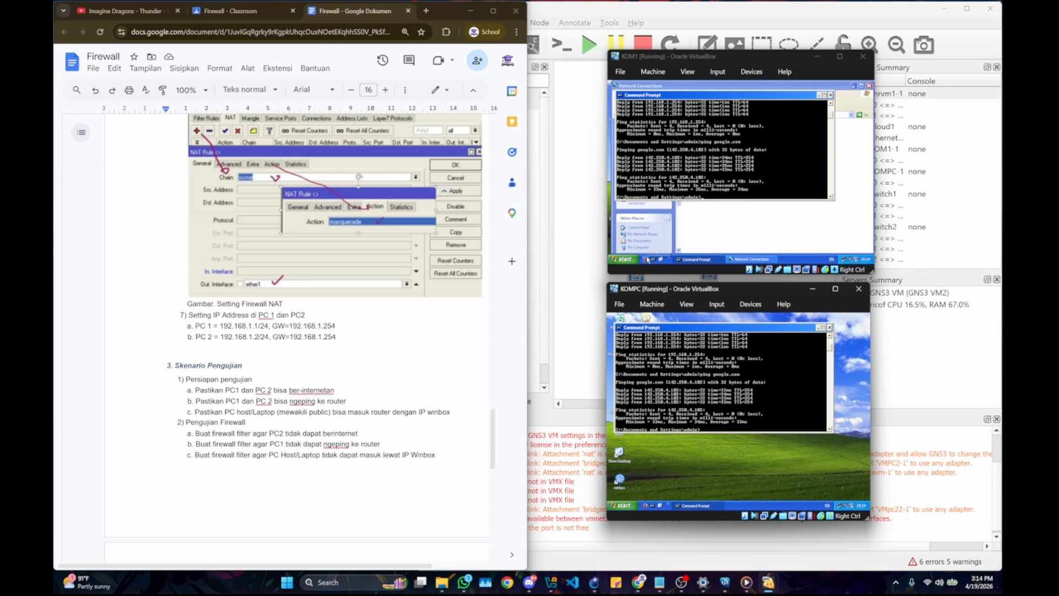
Step: Open Firefox on KOM1 and KOMPC, and bring their Command Prompt windows back to the front
click(651, 259)
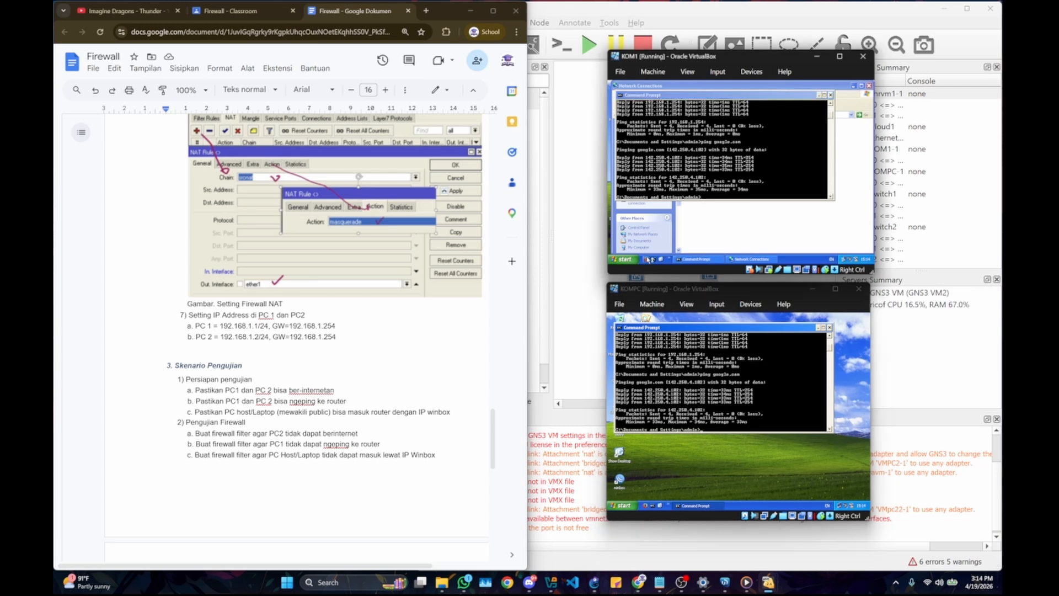
click(651, 506)
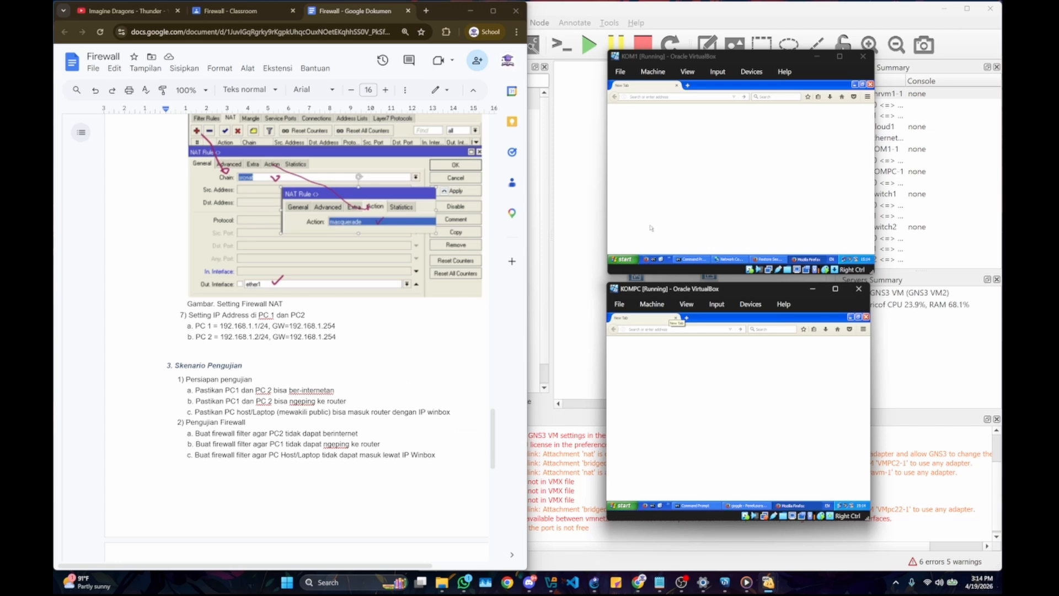
click(656, 209)
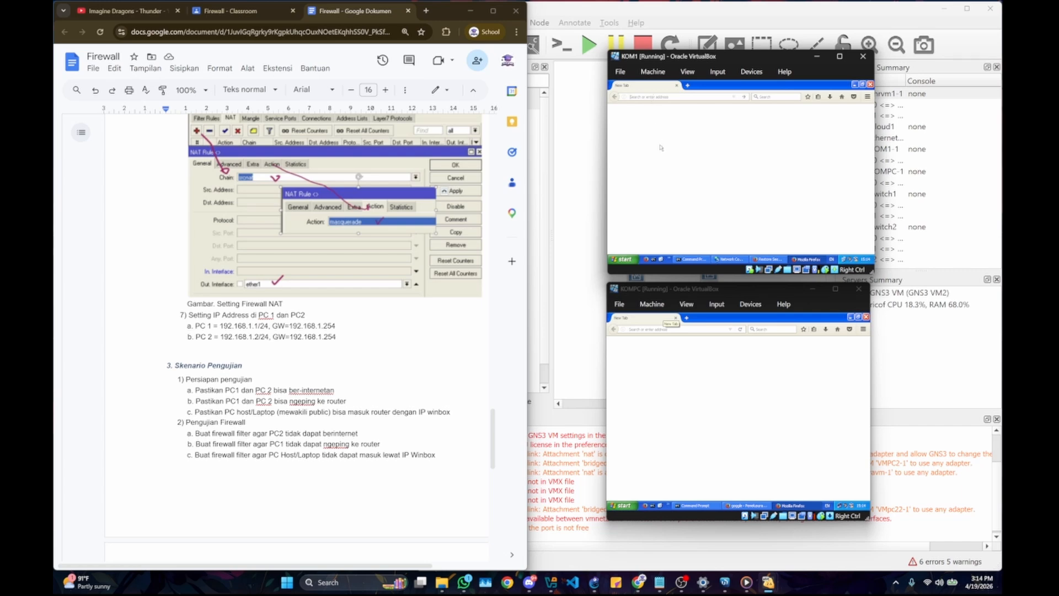
click(691, 372)
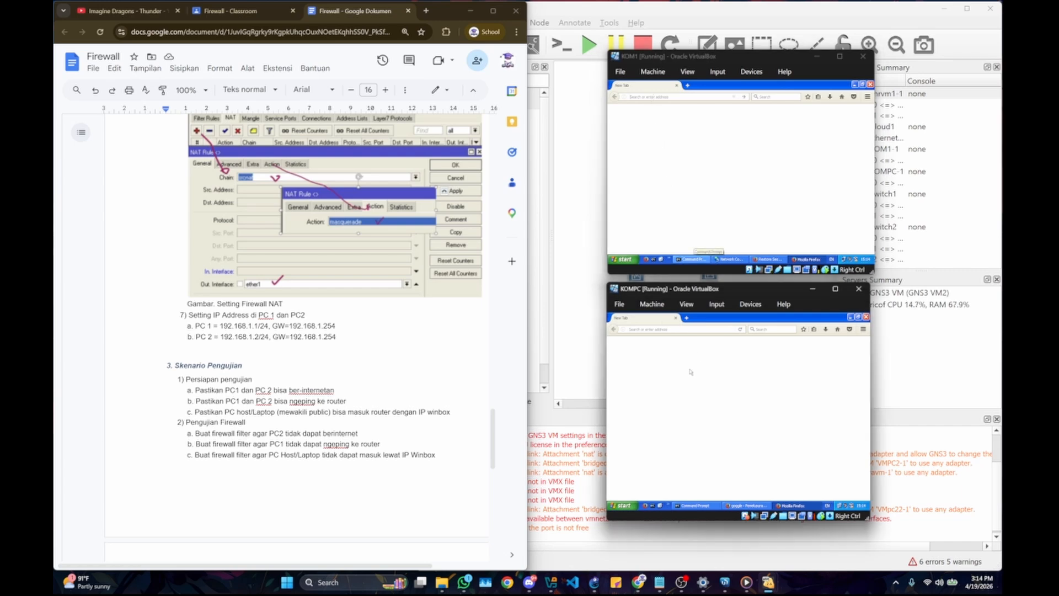
click(696, 506)
click(694, 259)
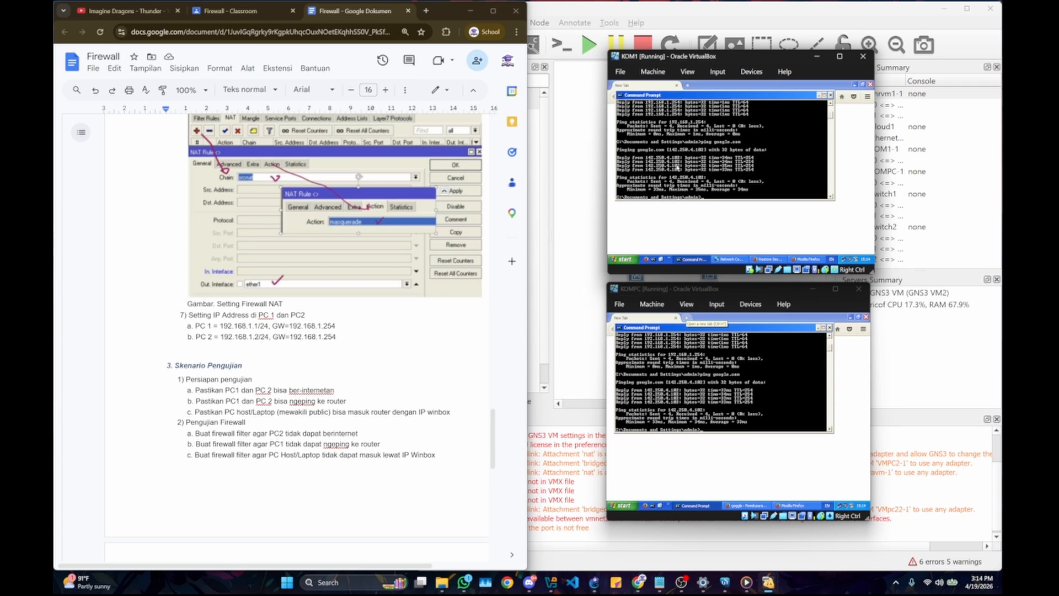
Step: Move the Command Prompt windows aside on KOM1 and KOMPC, and load the Google home page in Firefox on both machines
drag(697, 104, 733, 119)
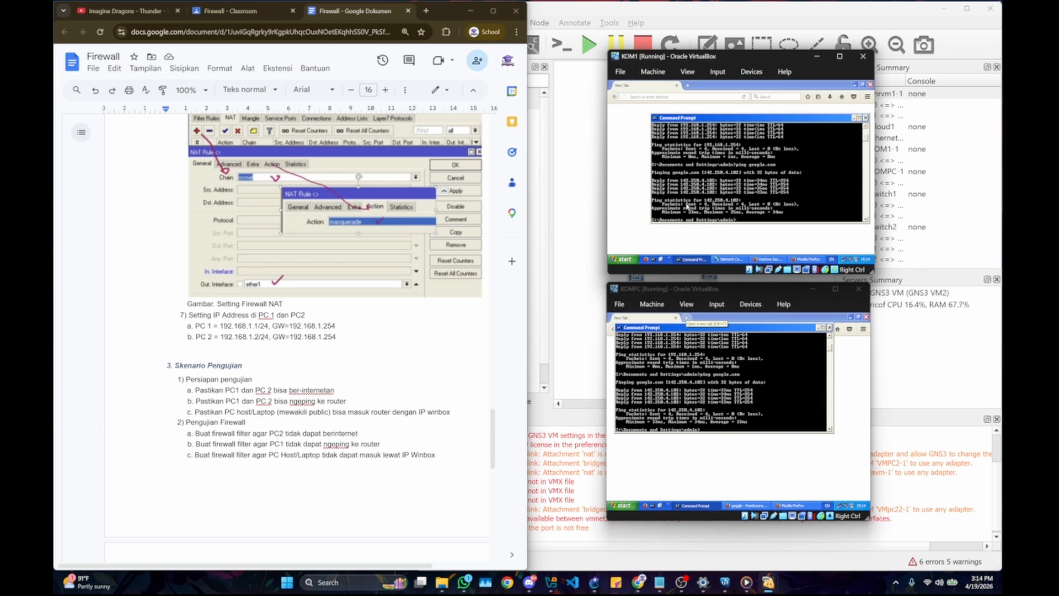
drag(687, 327, 714, 351)
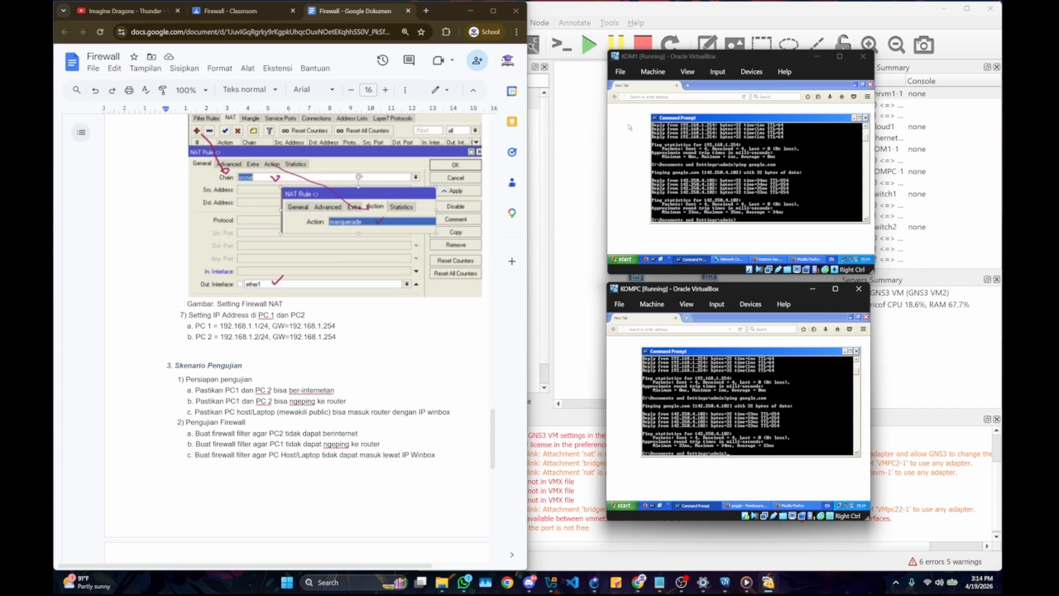
click(638, 102)
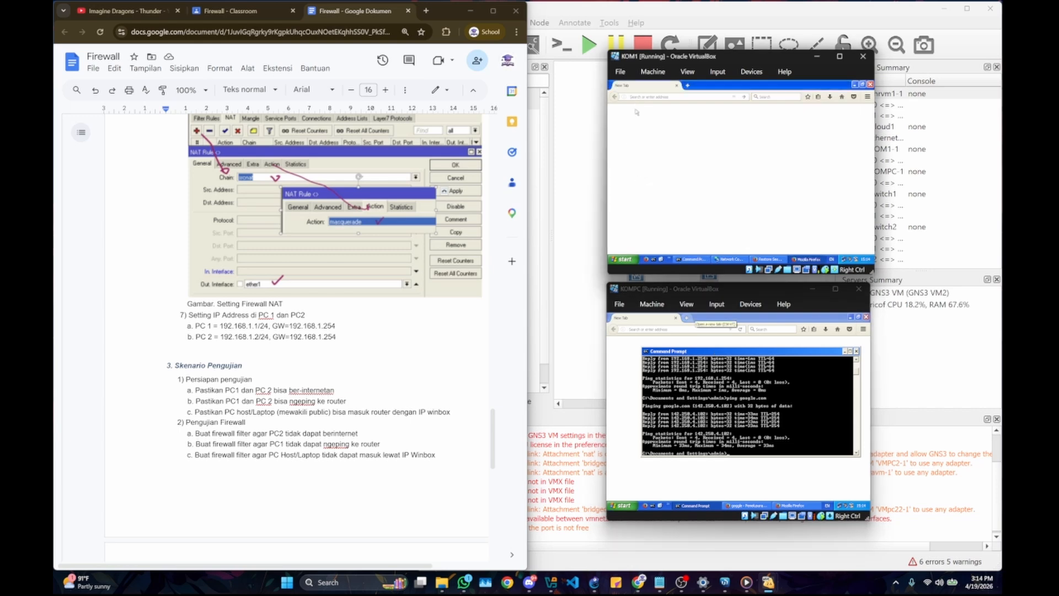
text(google.co.id/)
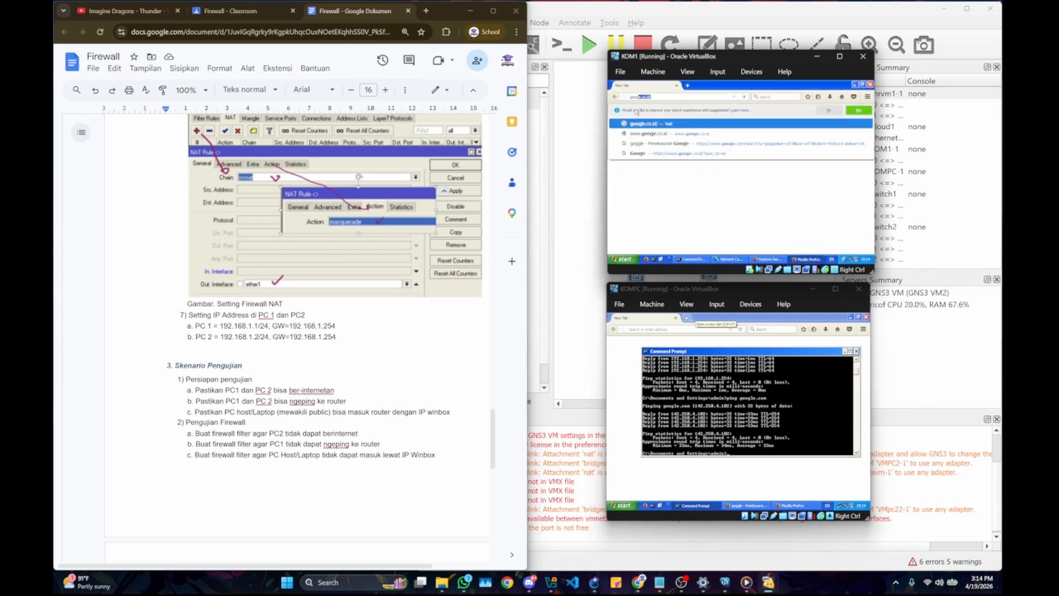
key(Return)
click(655, 331)
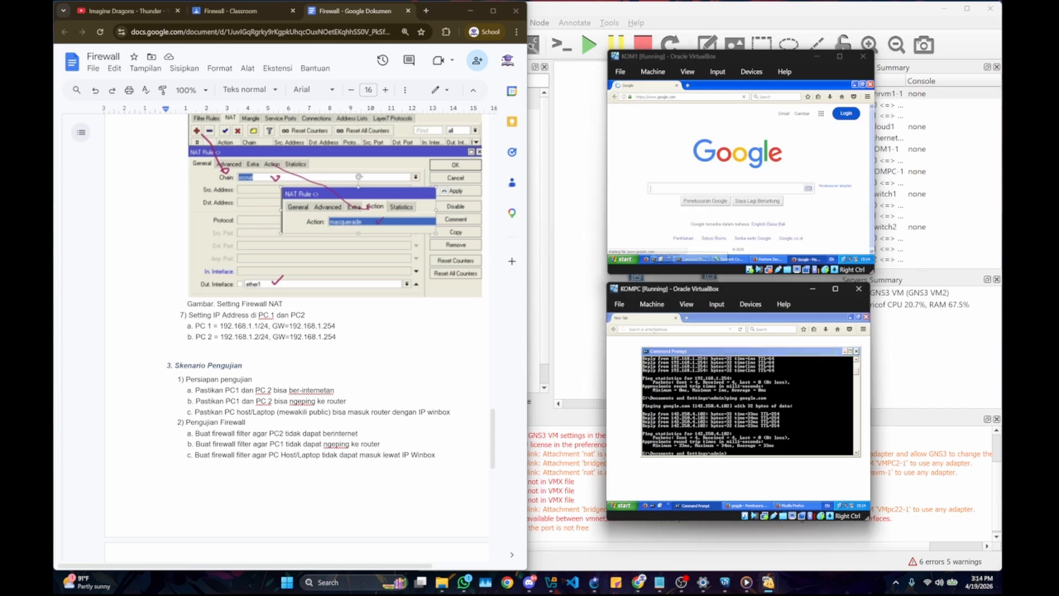
text(google.com)
key(Return)
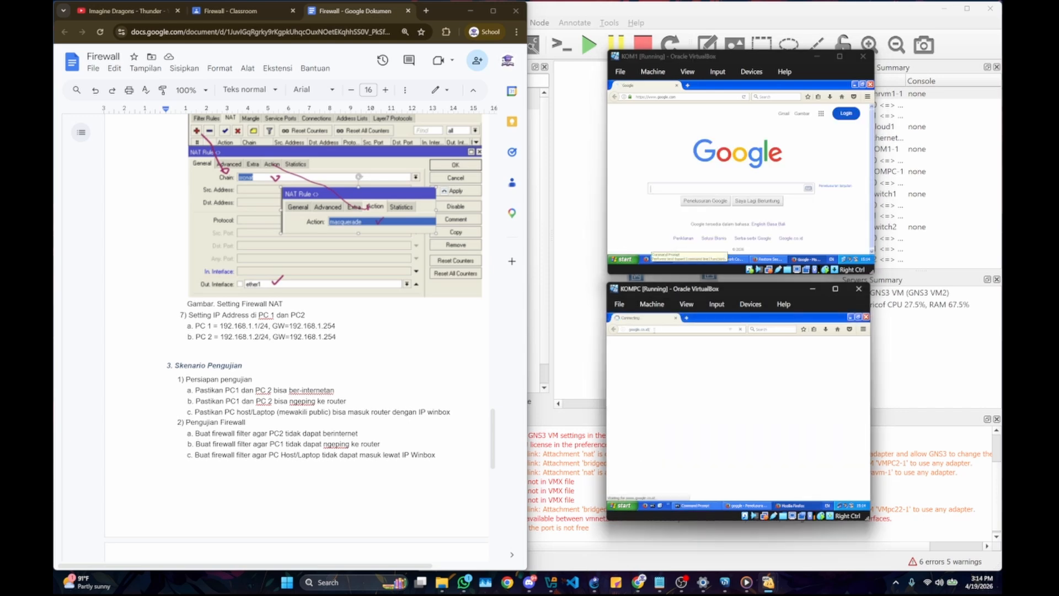
Step: Bring the Command Prompts of KOM1 and KOMPC to the front and repeat the ping to the router at 192.168.1.254 from both
click(696, 505)
click(693, 258)
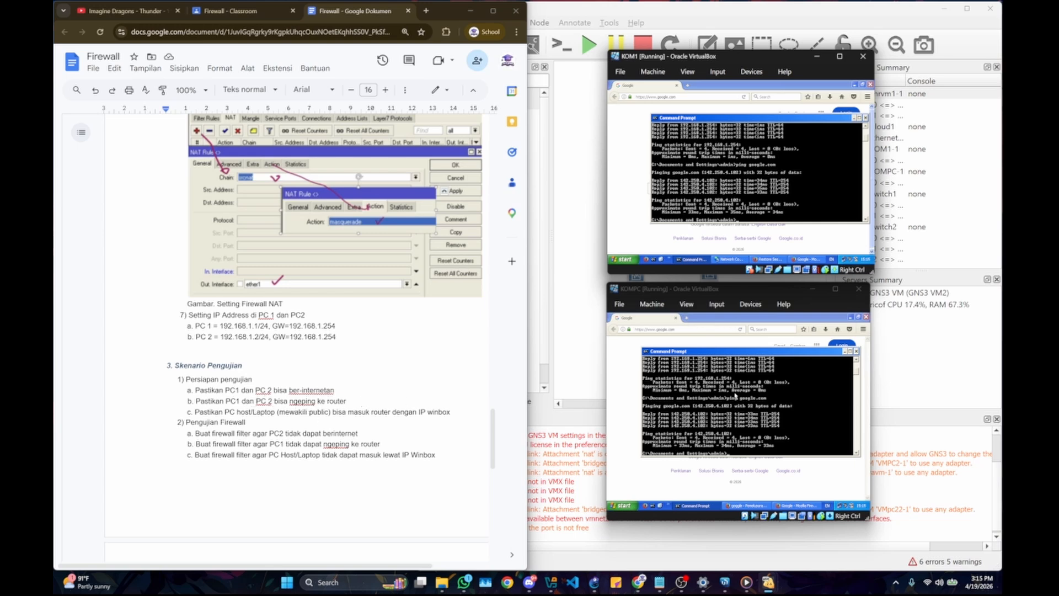
drag(721, 121, 710, 123)
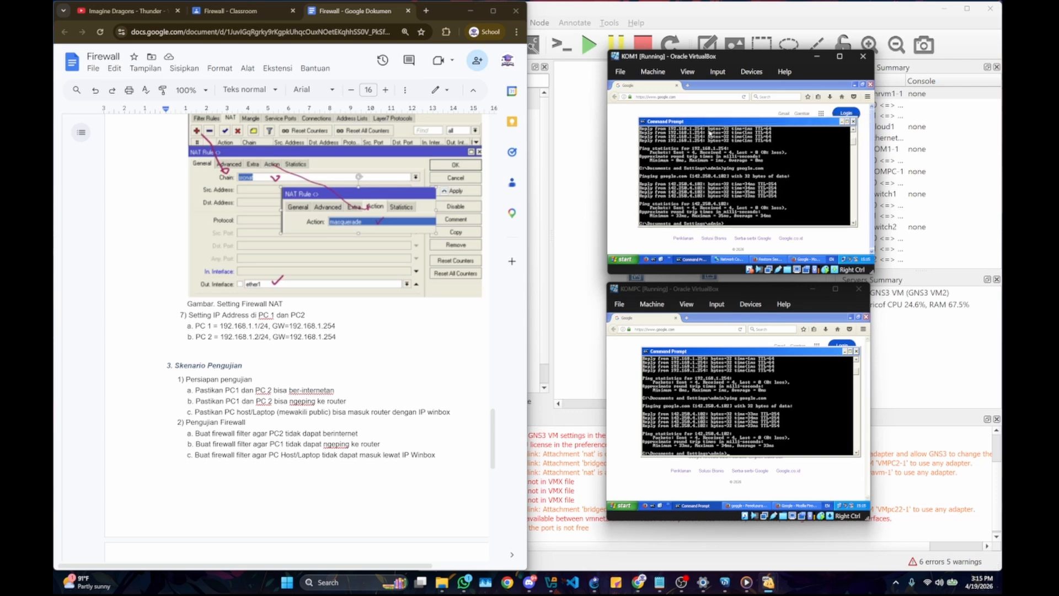
key(Up)
key(Up)
key(Return)
click(764, 399)
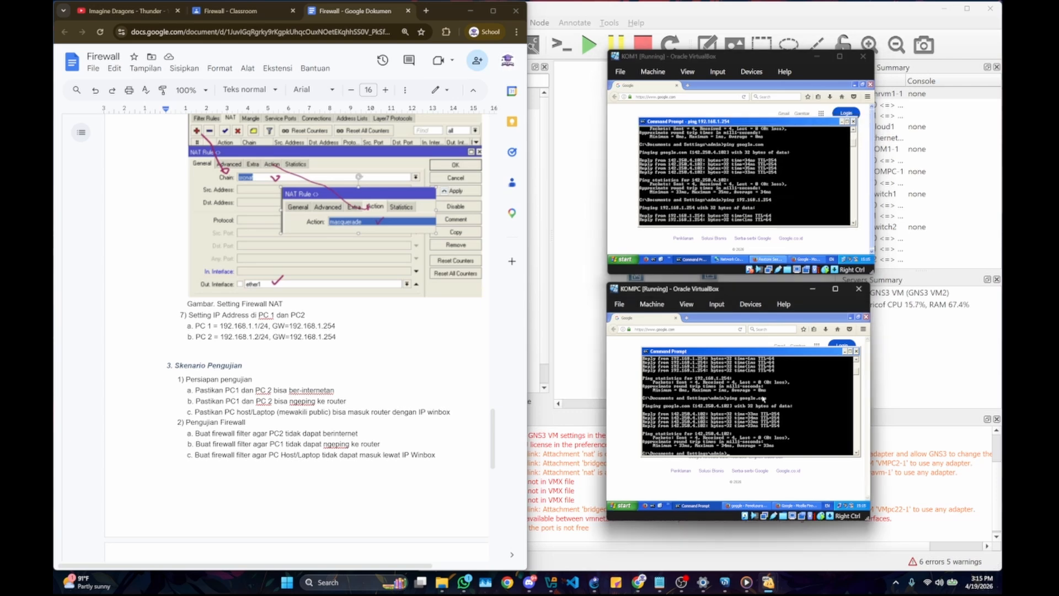
key(Up)
key(Up)
key(Return)
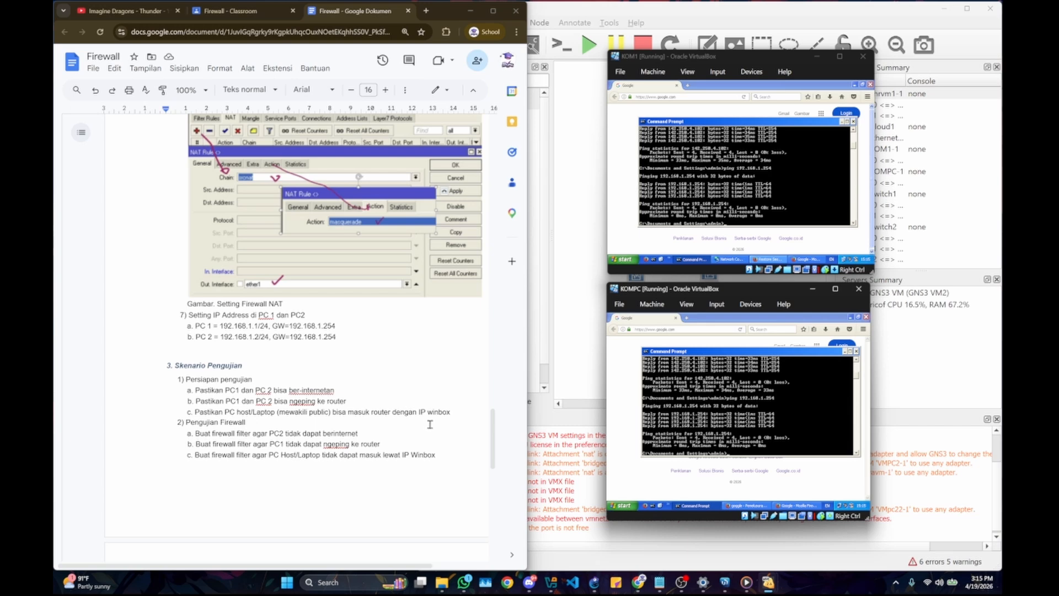
Step: Switch to WinBox, close the open NAT list, and reopen the IP Firewall on its filter rules
click(724, 582)
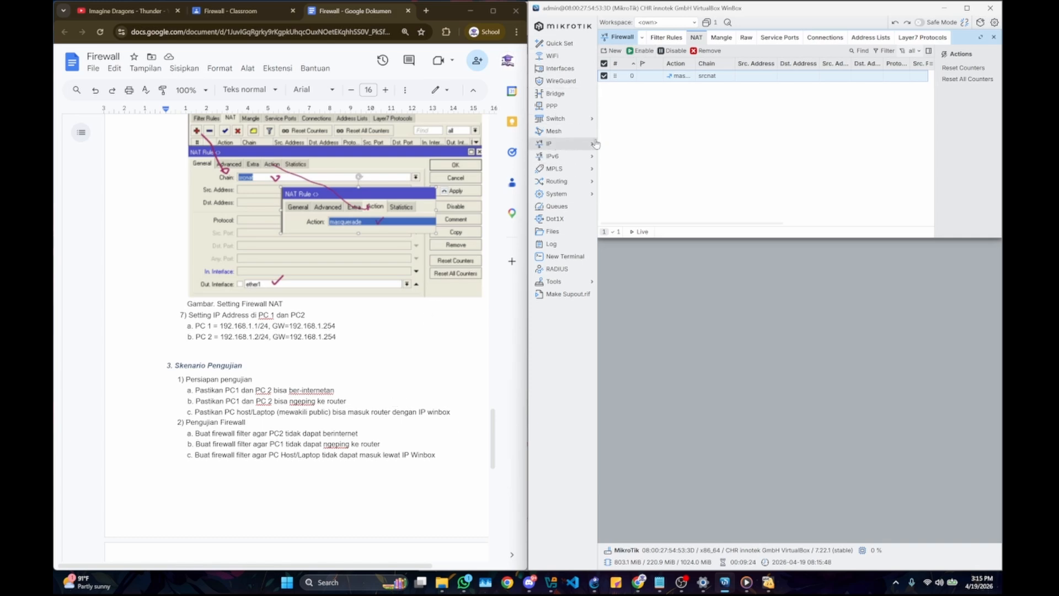
click(996, 38)
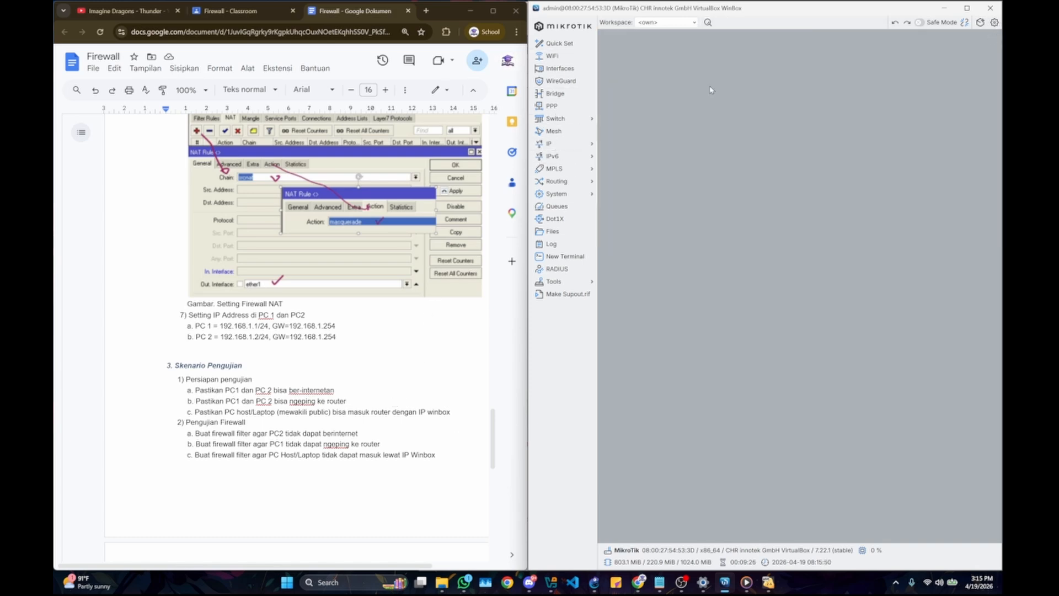
click(552, 144)
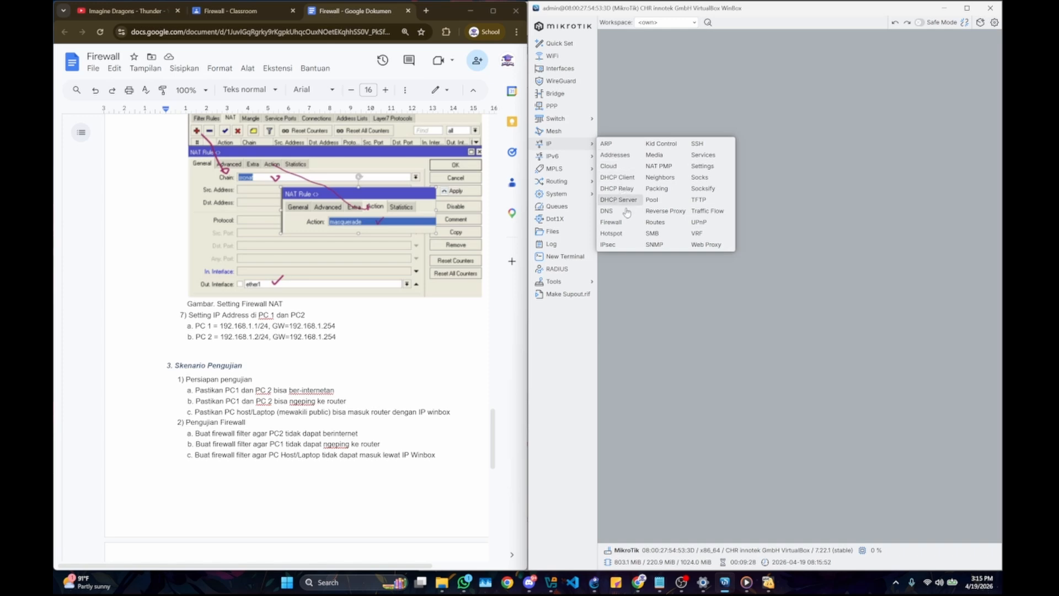
click(611, 222)
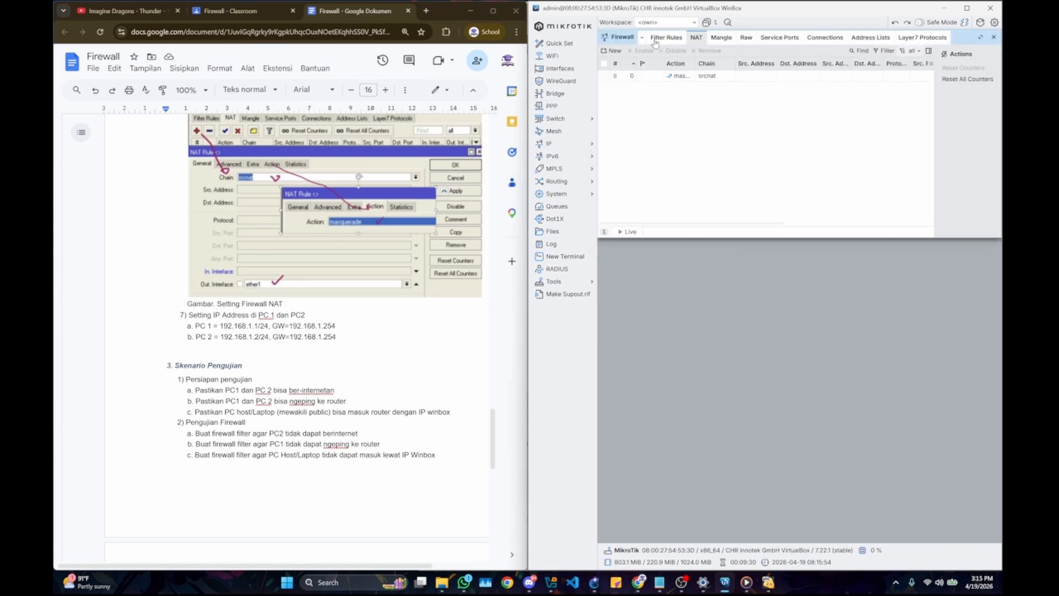
click(676, 40)
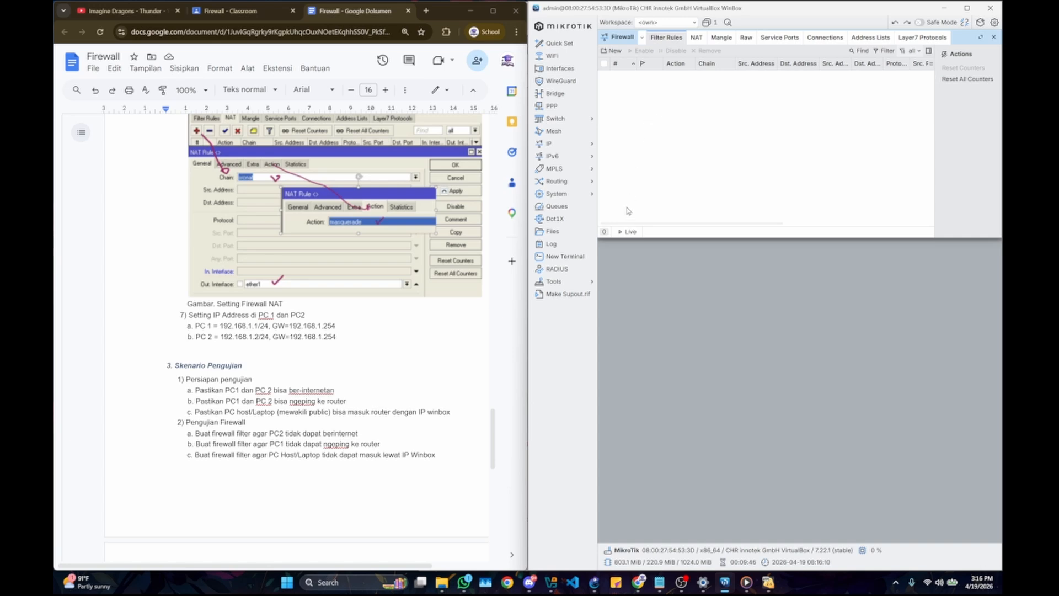
Step: Start a new firewall filter rule with the forward chain and source address 192.168.1.2
click(612, 58)
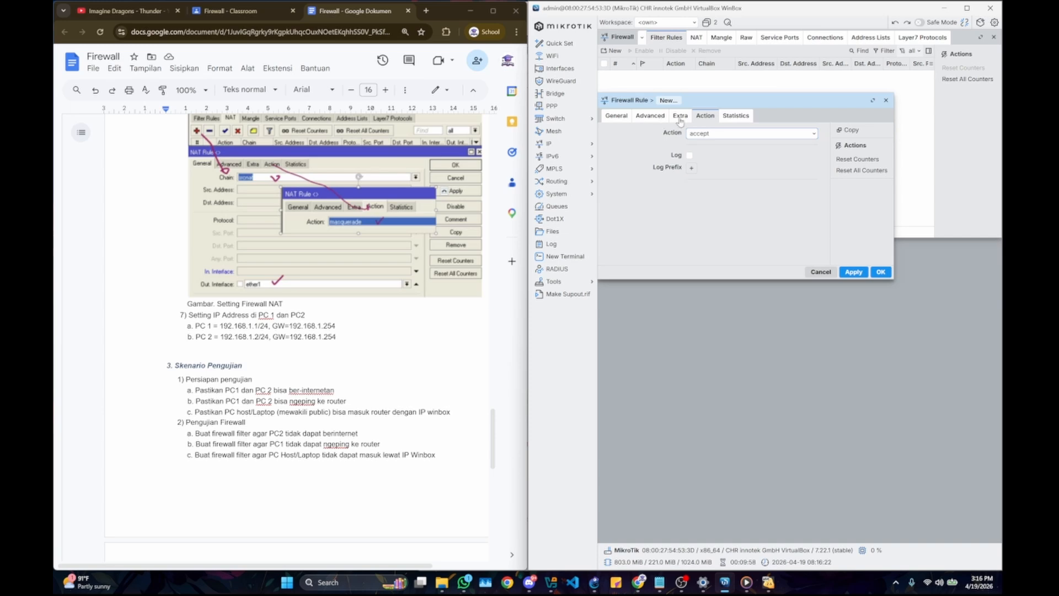
click(617, 116)
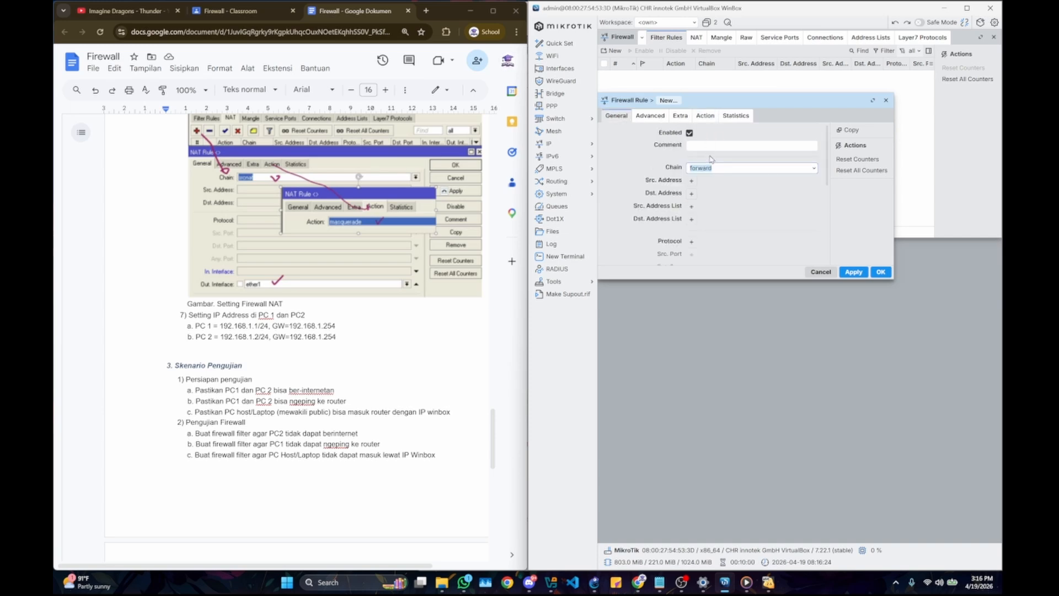
click(814, 169)
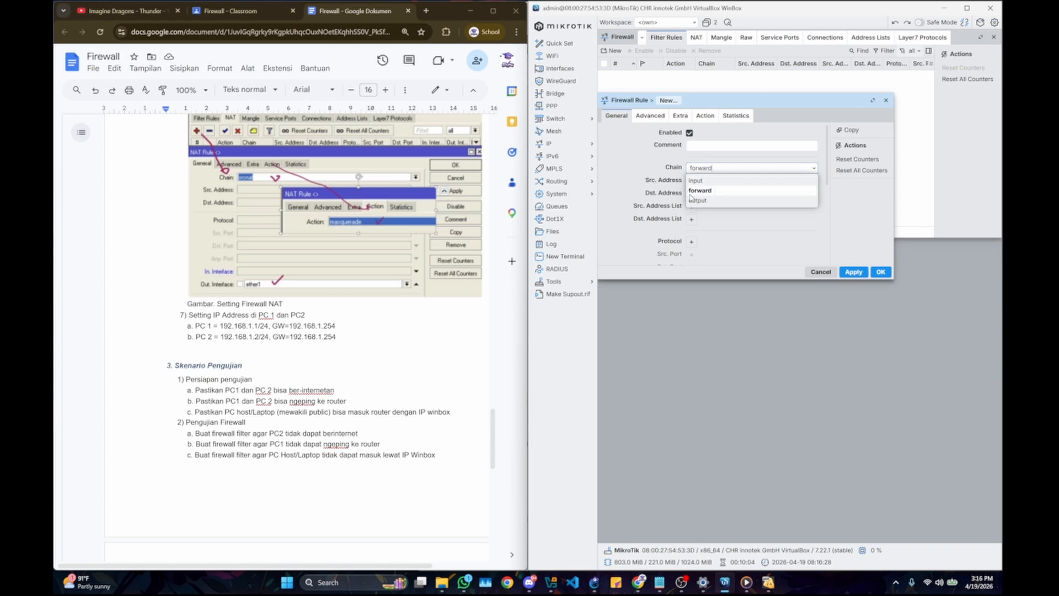
click(717, 190)
click(813, 169)
click(726, 194)
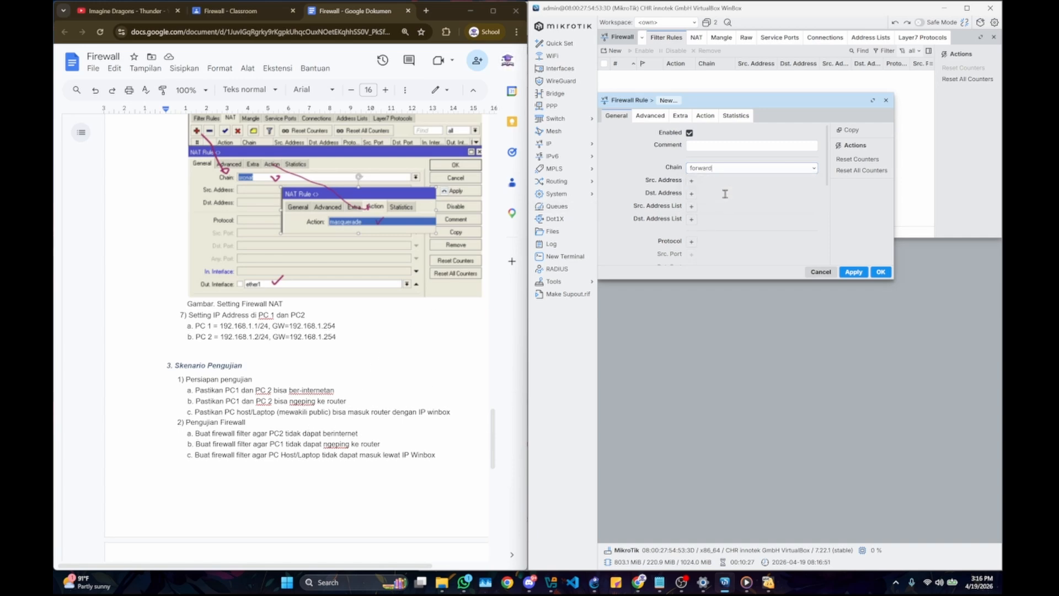
click(692, 180)
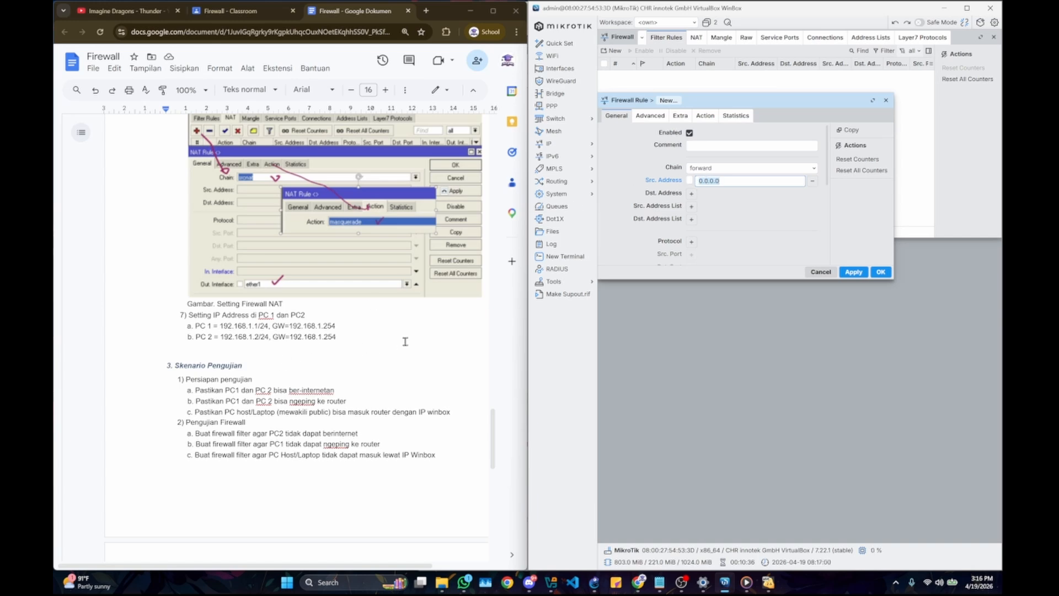
text(19)
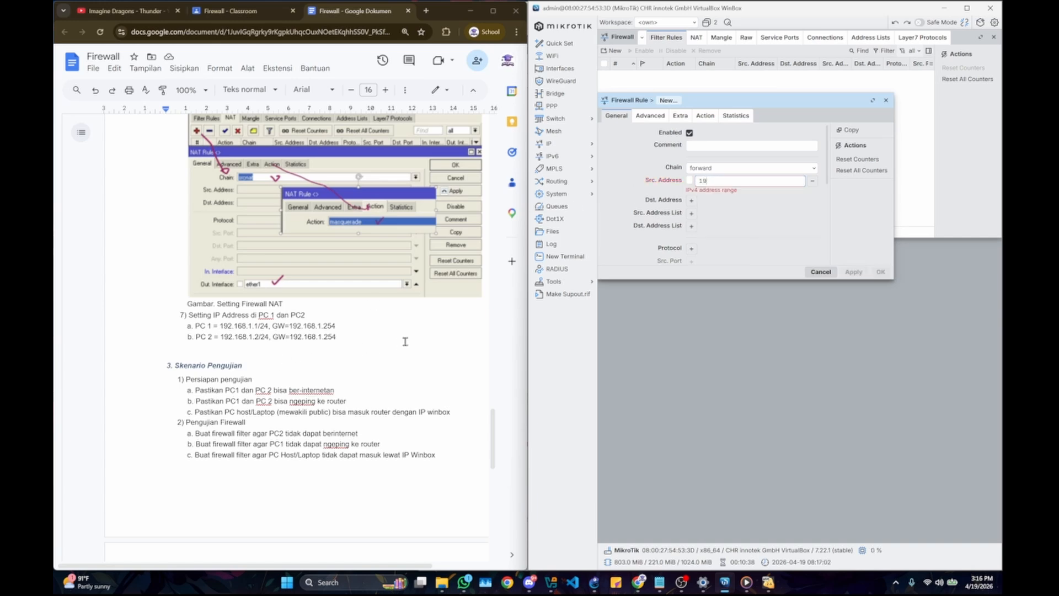
text(2.1)
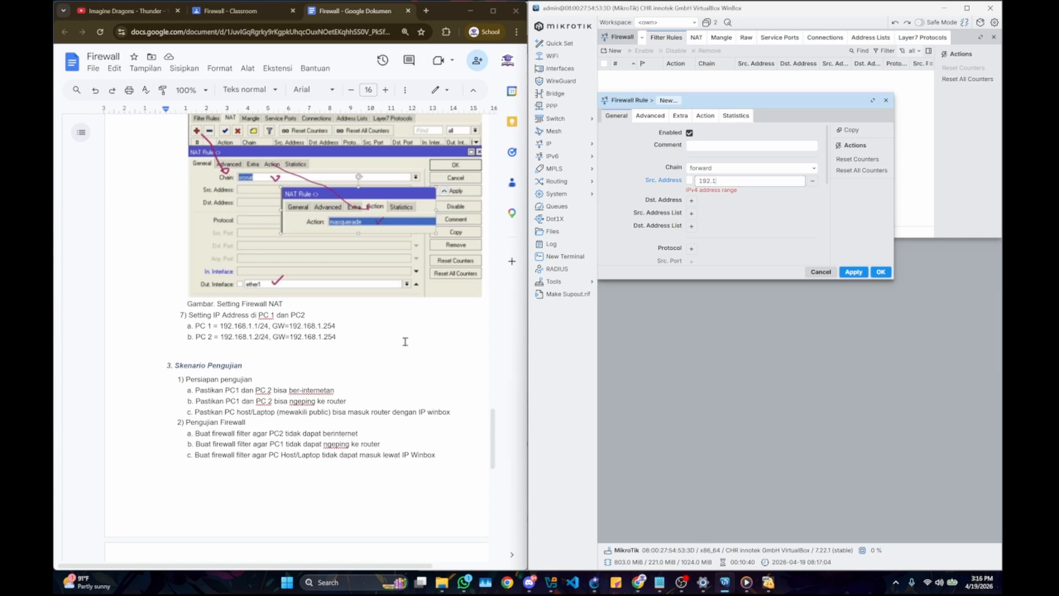
text(68.1.2)
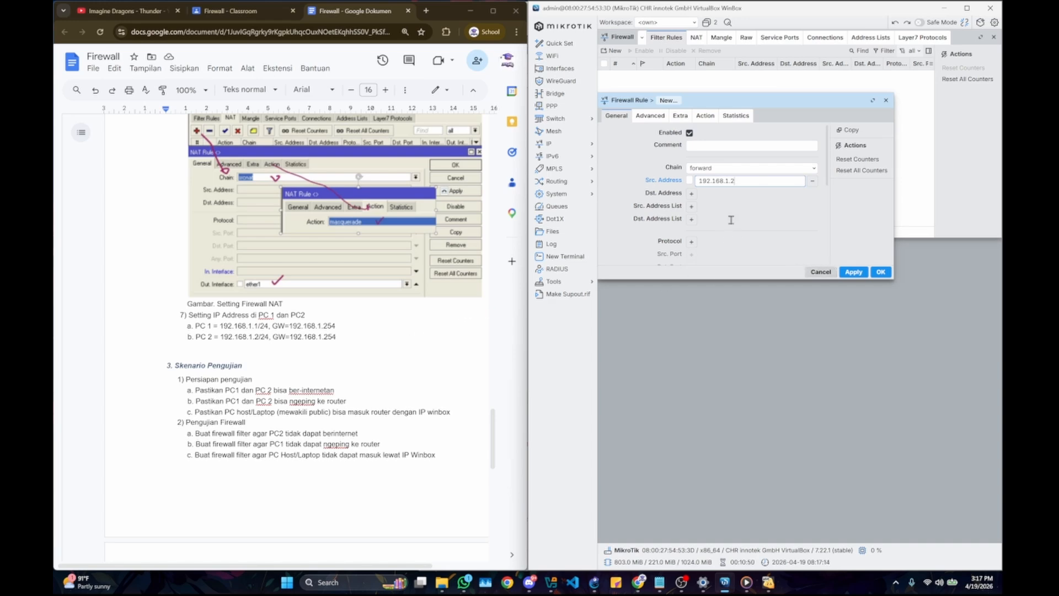
Step: Set the new filter rule's outgoing interface to ether1
scroll(733, 218, down, 3)
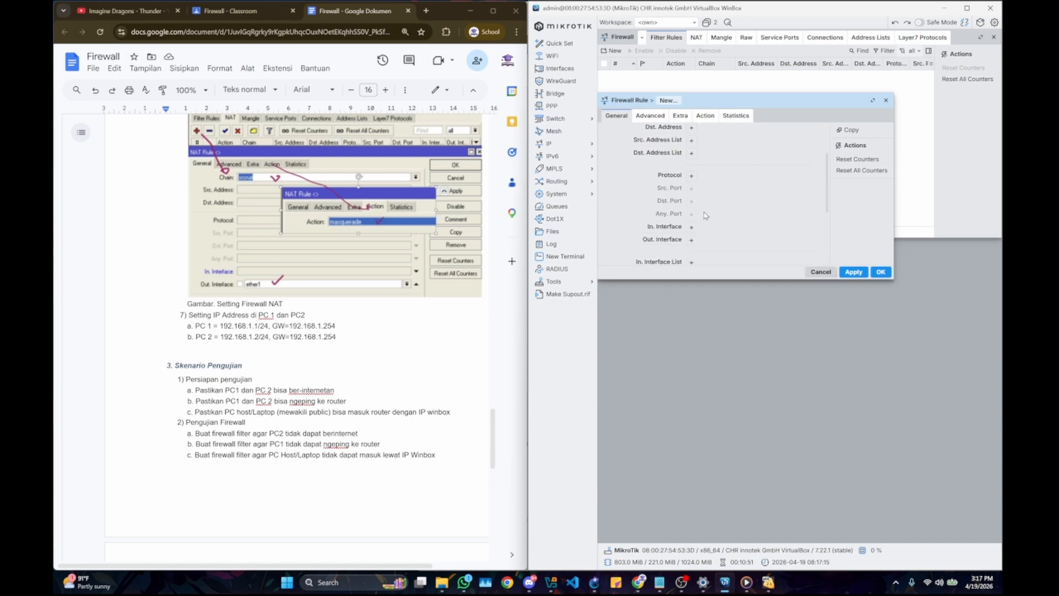
click(691, 240)
click(802, 246)
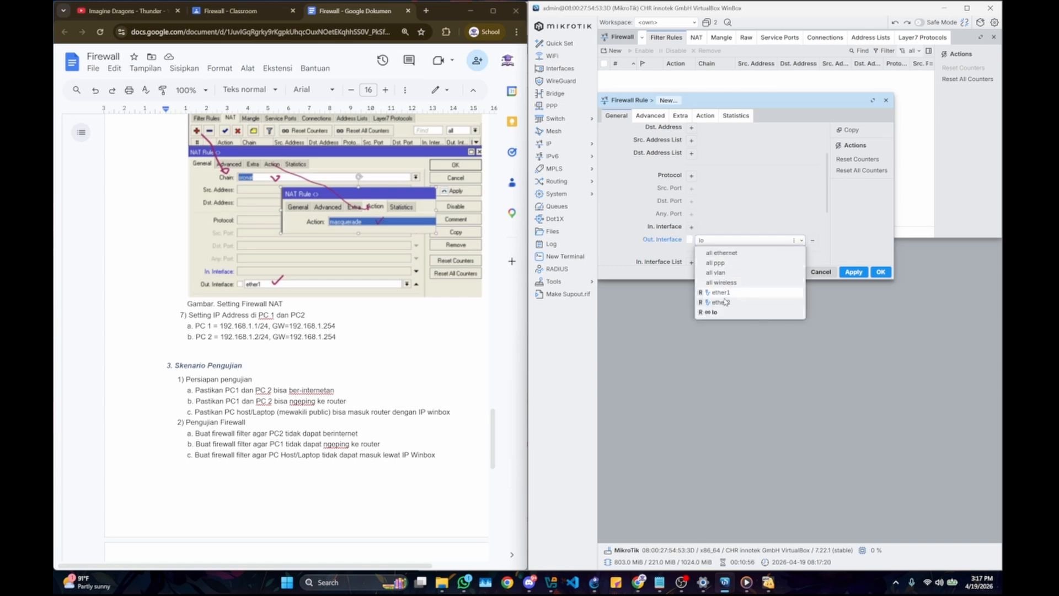
click(725, 293)
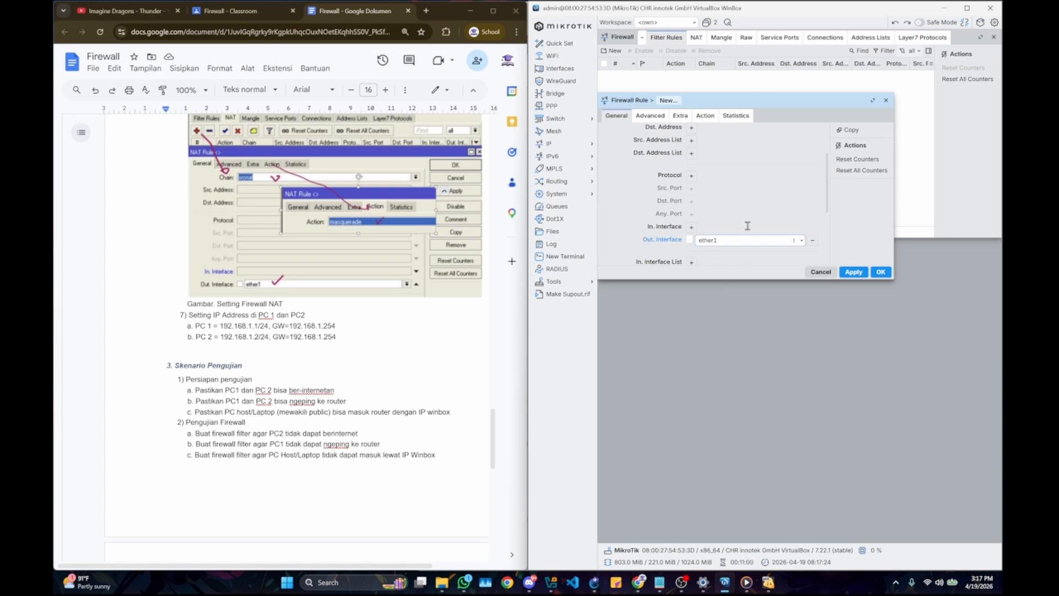
scroll(749, 229, up, 3)
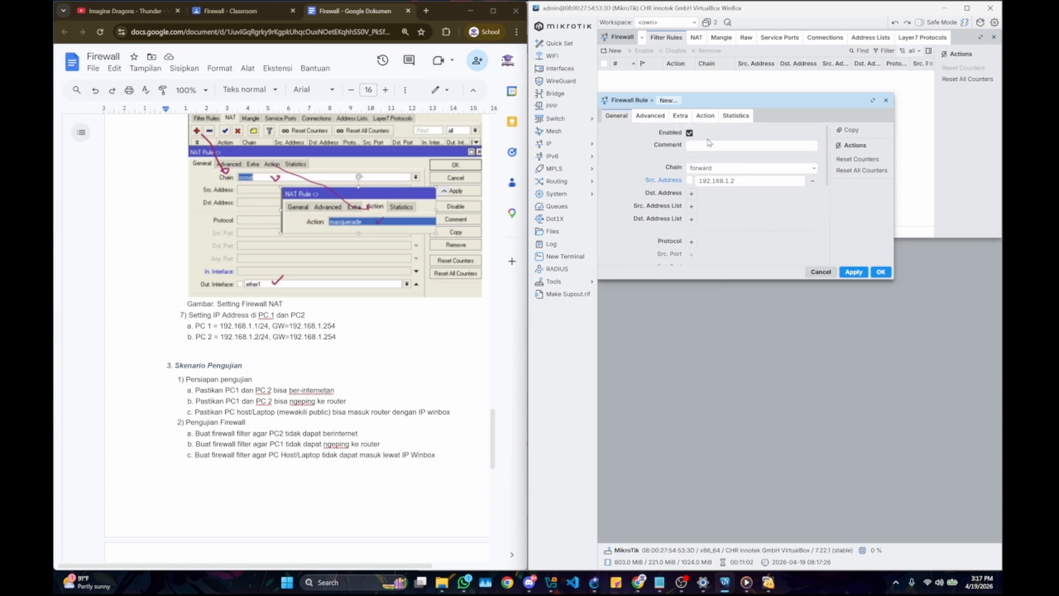
Step: Set the filter rule's action to drop and save the rule
click(708, 116)
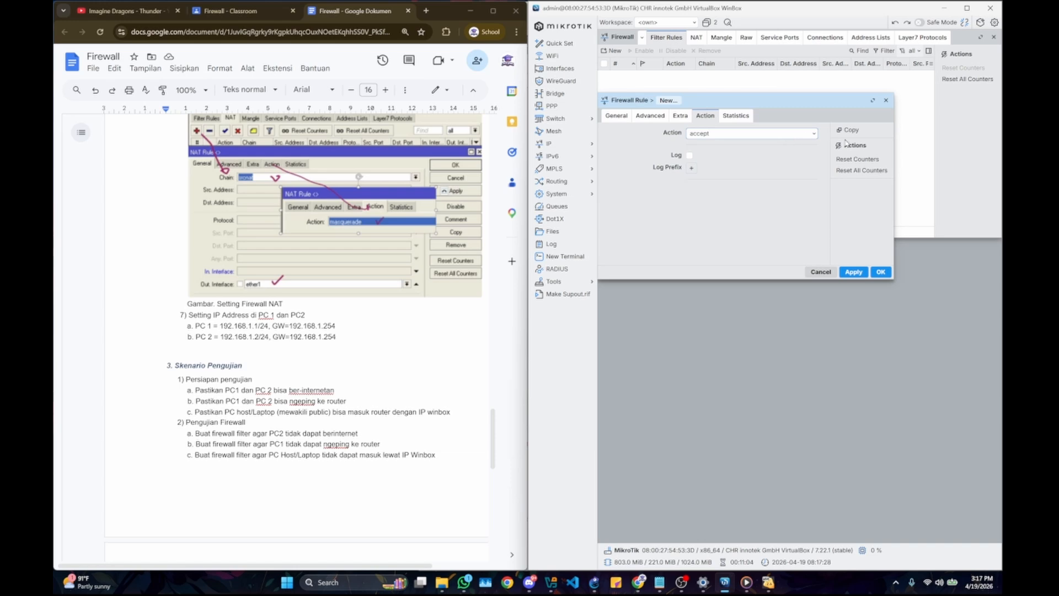
click(813, 134)
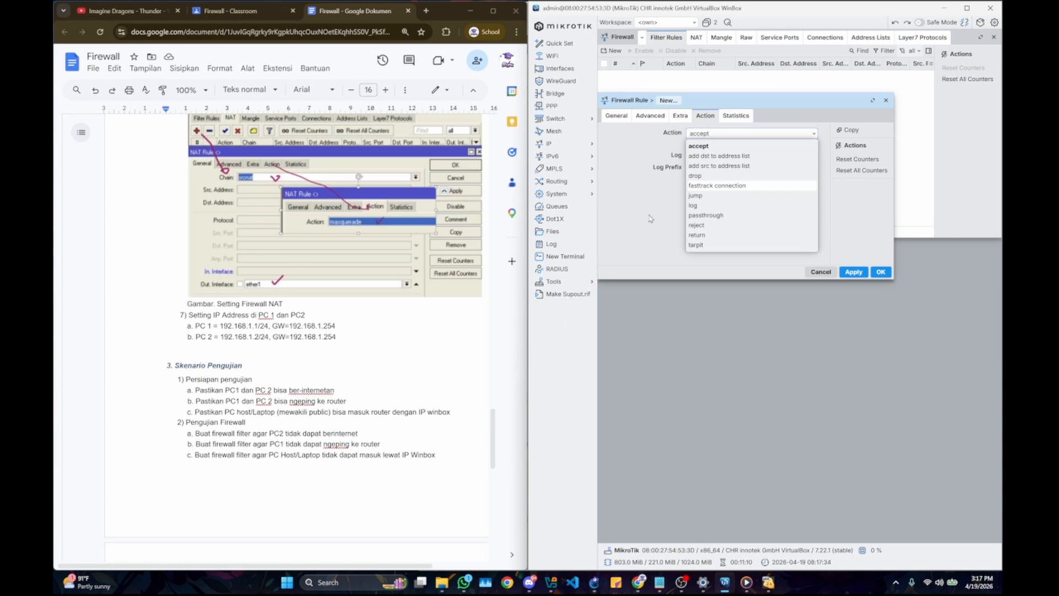
click(709, 177)
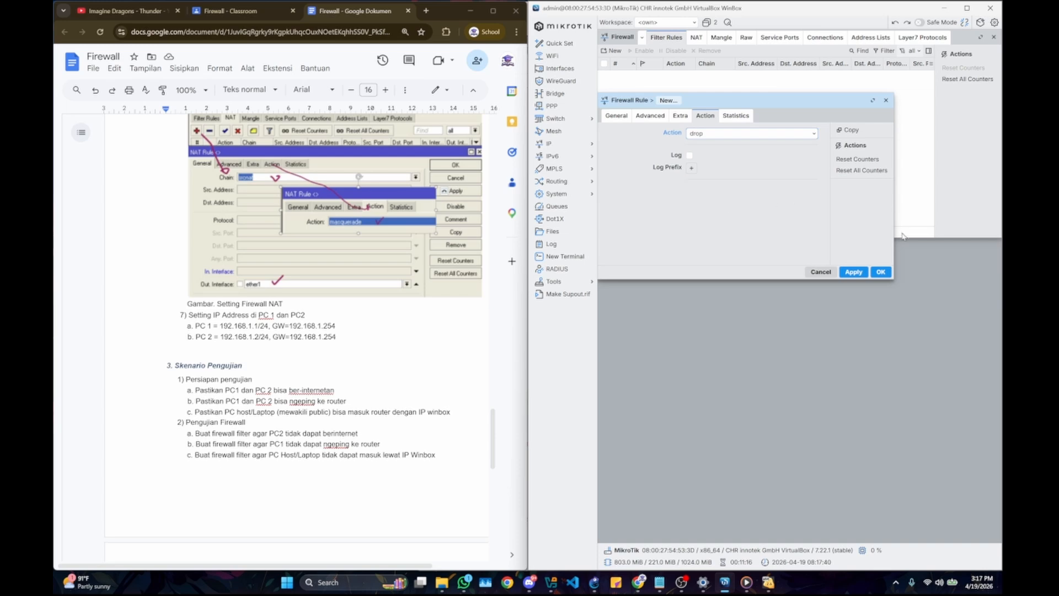
click(880, 273)
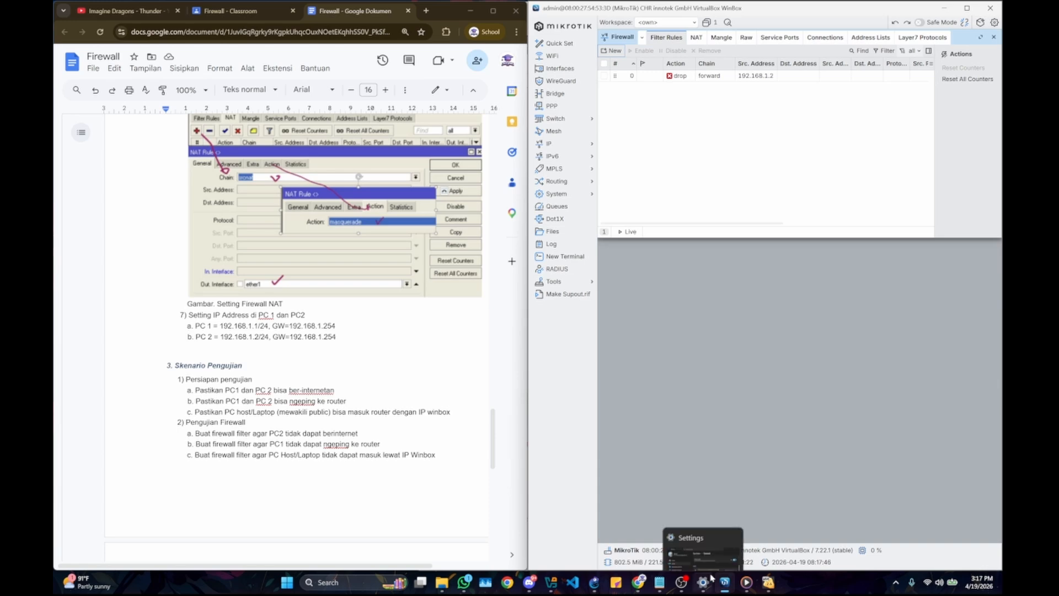
Step: Bring up the KOM1 and KOMPC virtual machines and try re-entering the Google address in KOMPC's browser
mouse_move(769, 582)
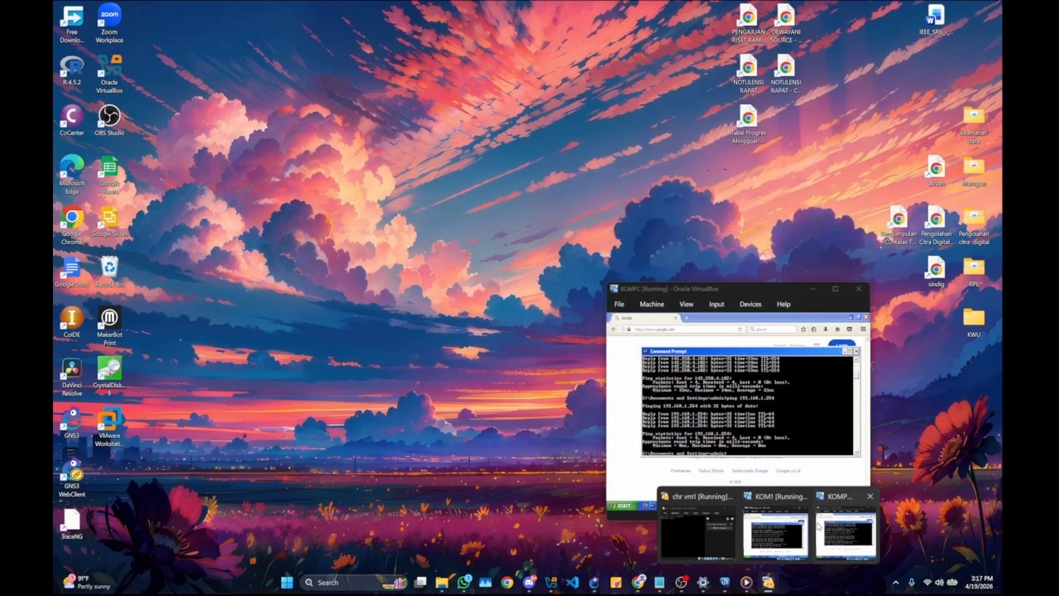
click(819, 527)
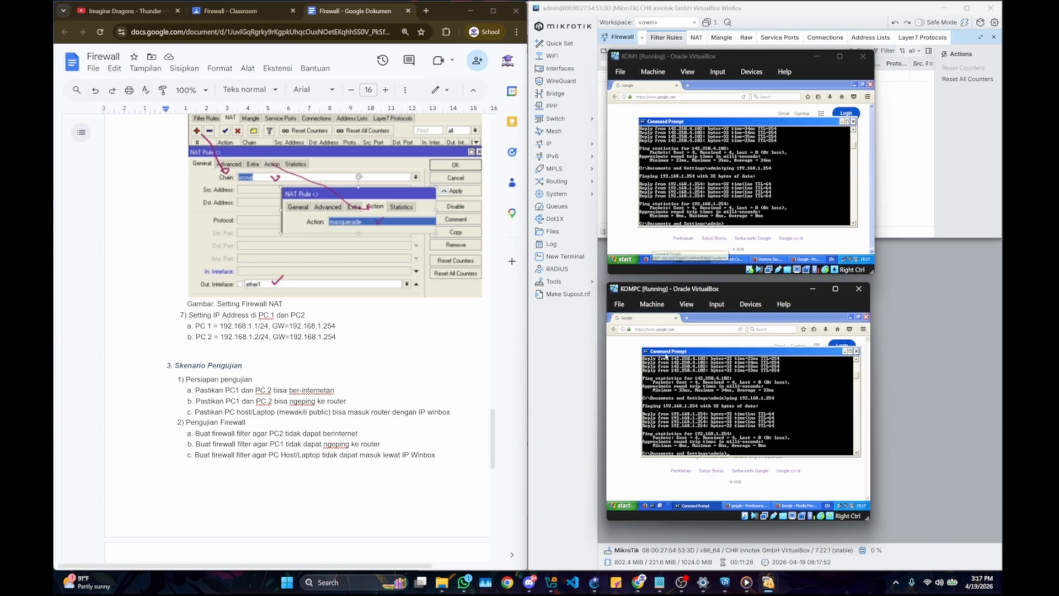
click(637, 345)
click(739, 332)
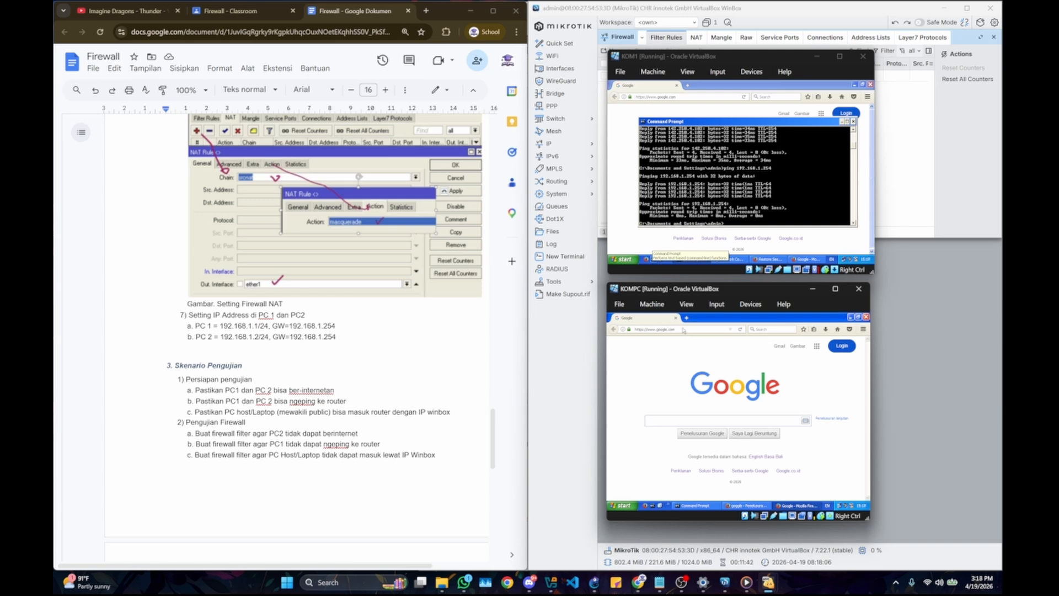
key(BackSpace)
key(BackSpace)
key(BackSpace)
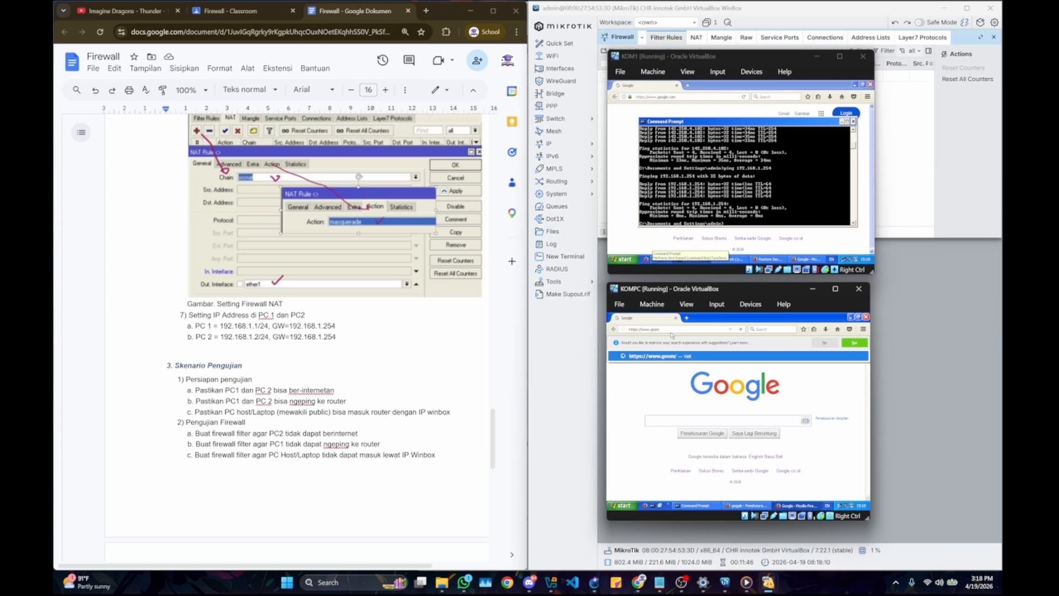
Step: Switch to WinBox, review the general, advanced, extra and action settings of the 192.168.1.2 drop rule, and save it
click(886, 154)
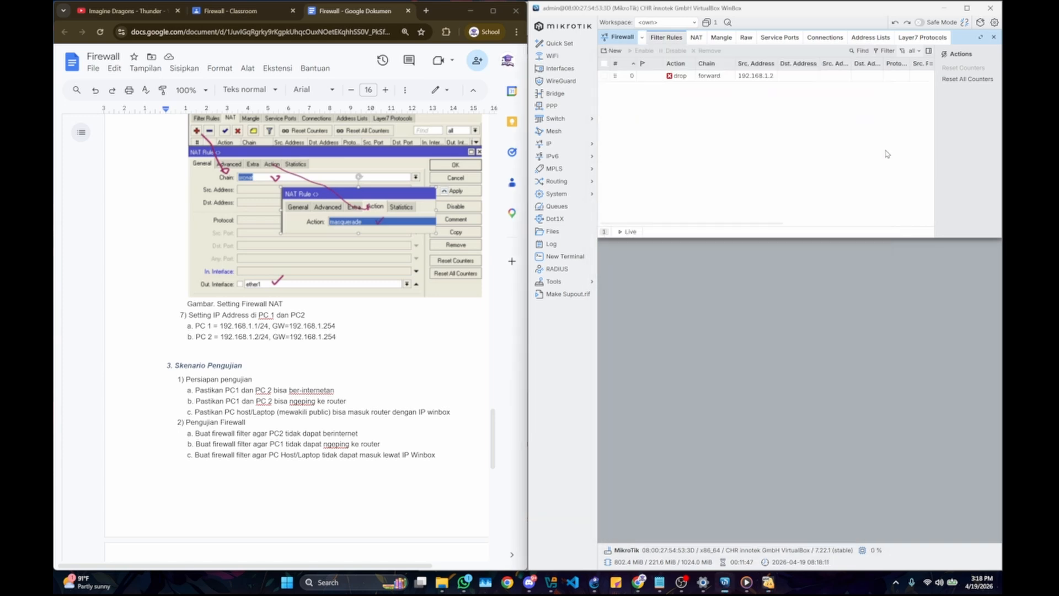
double_click(754, 76)
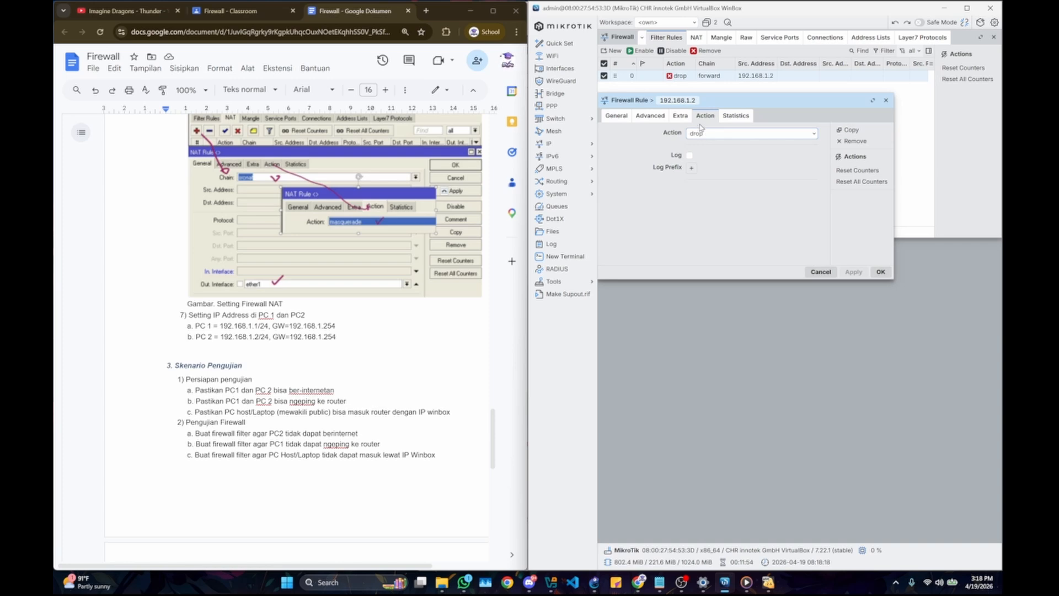
click(682, 117)
click(655, 117)
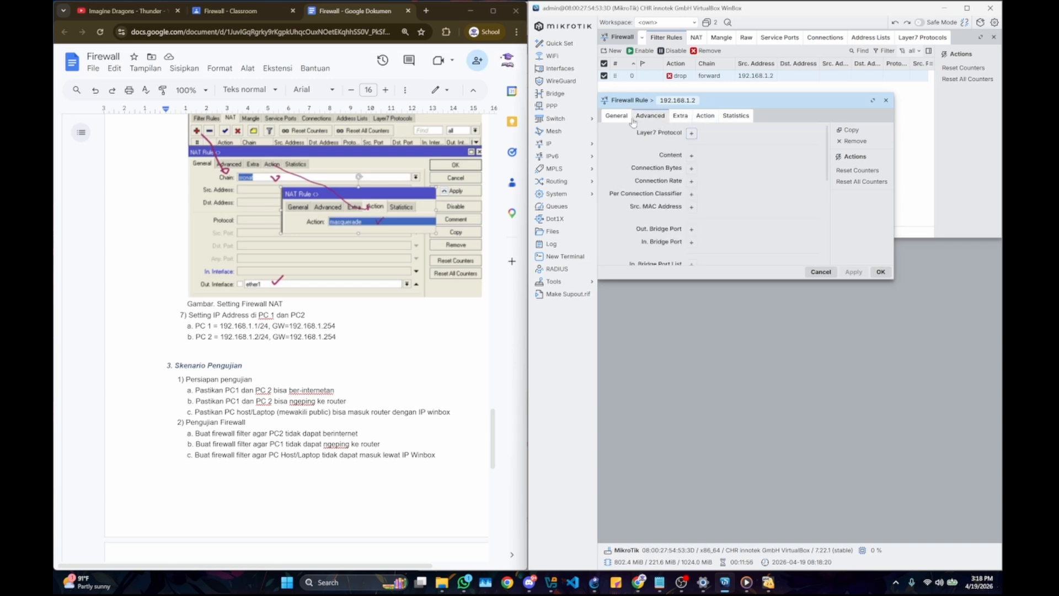
click(630, 117)
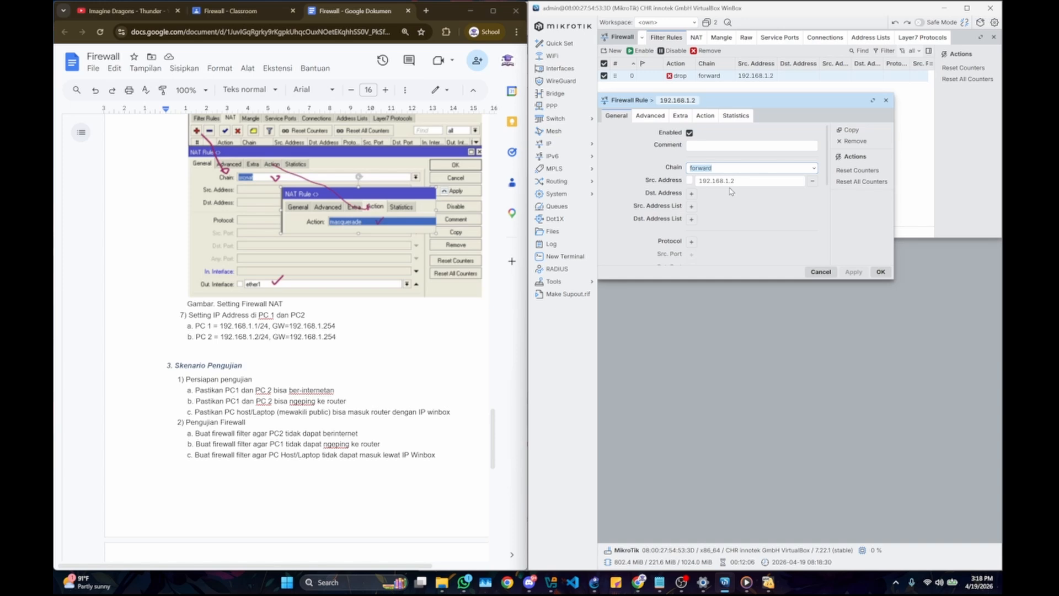
click(689, 180)
click(690, 181)
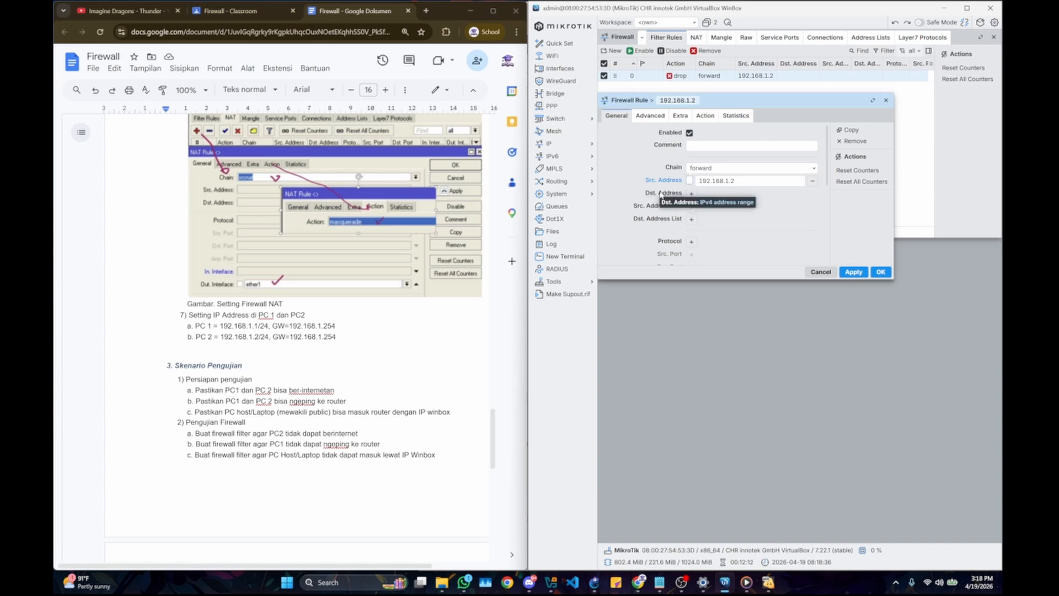
click(704, 117)
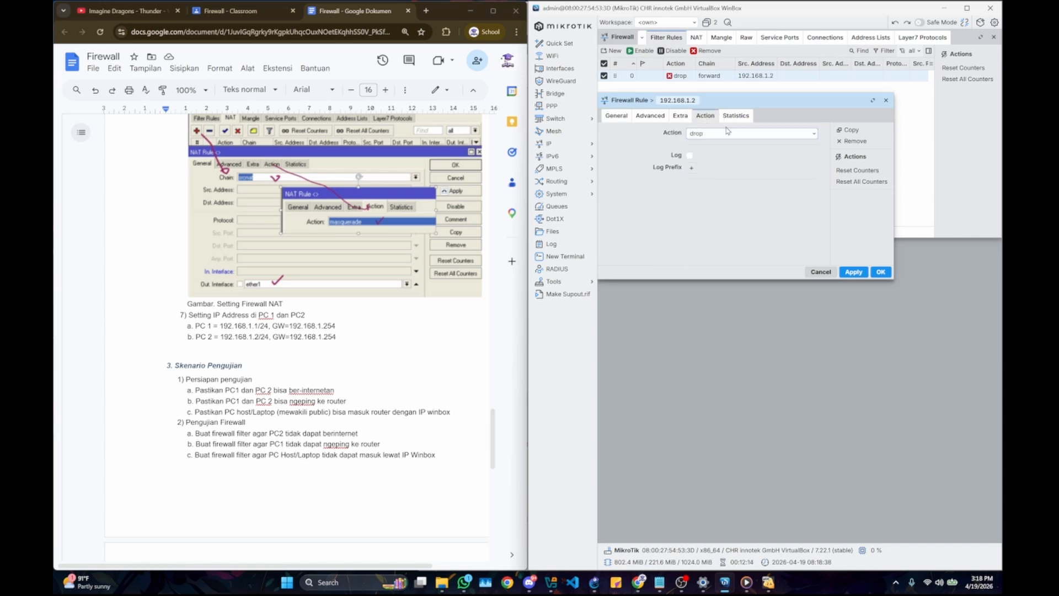
click(853, 272)
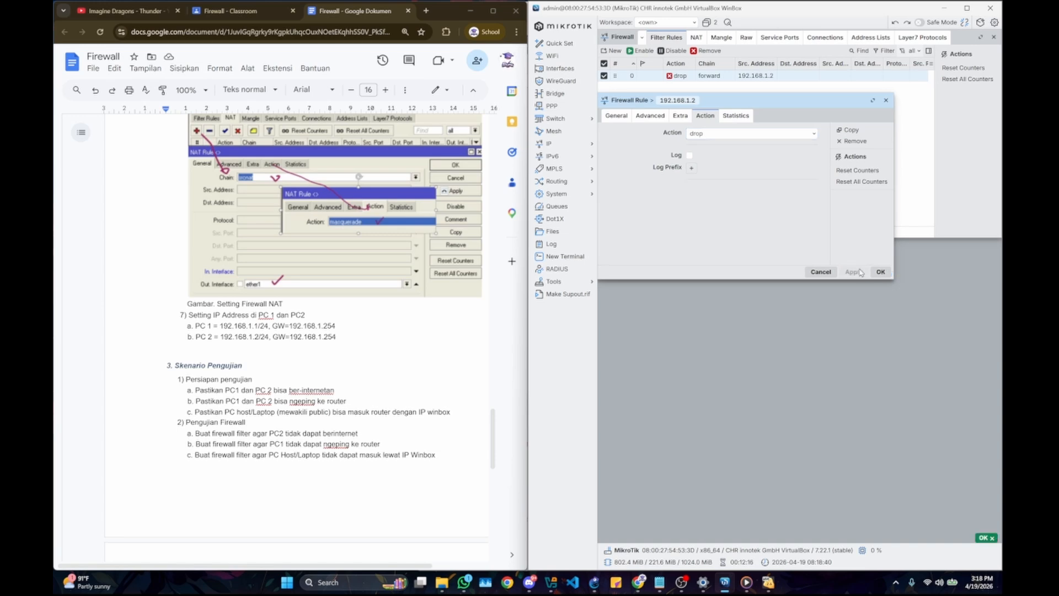
click(879, 272)
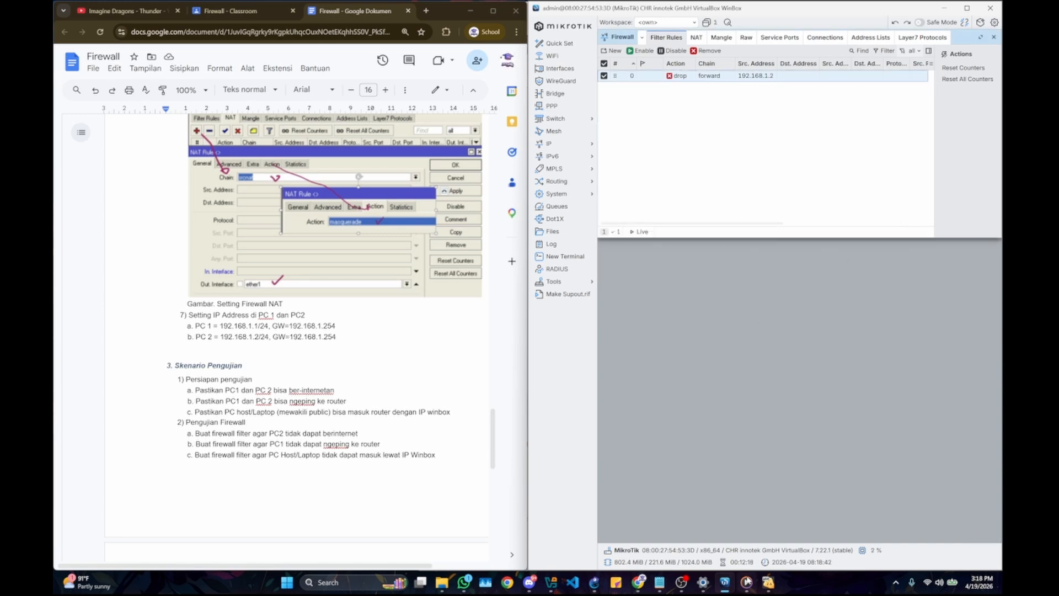
Step: Switch to the KOM1 and KOMPC machines, close the open browser windows in KOMPC, and relaunch Firefox there
mouse_move(726, 583)
mouse_move(768, 582)
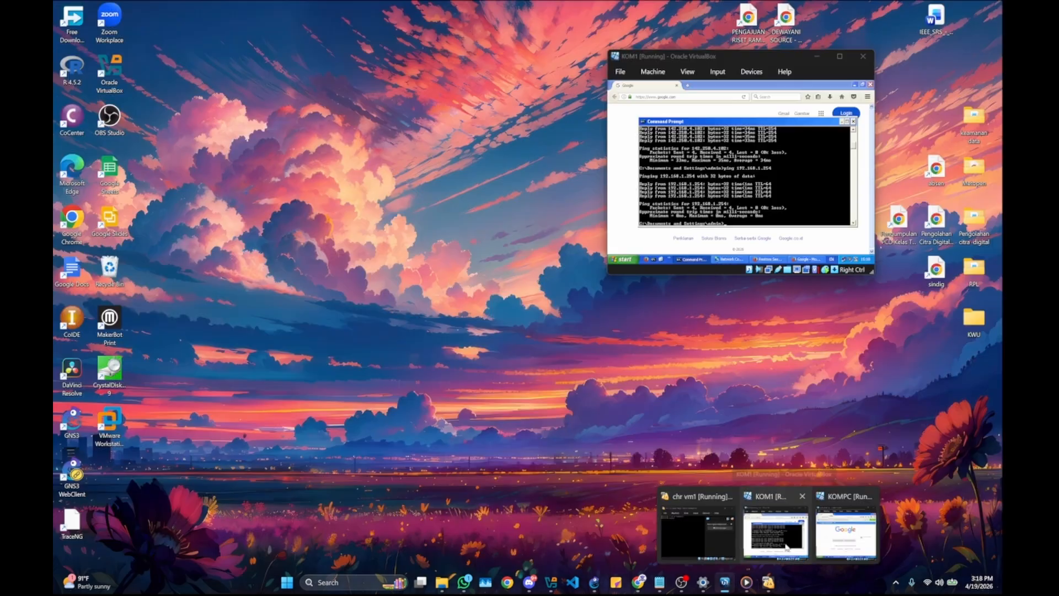
click(788, 547)
mouse_move(773, 586)
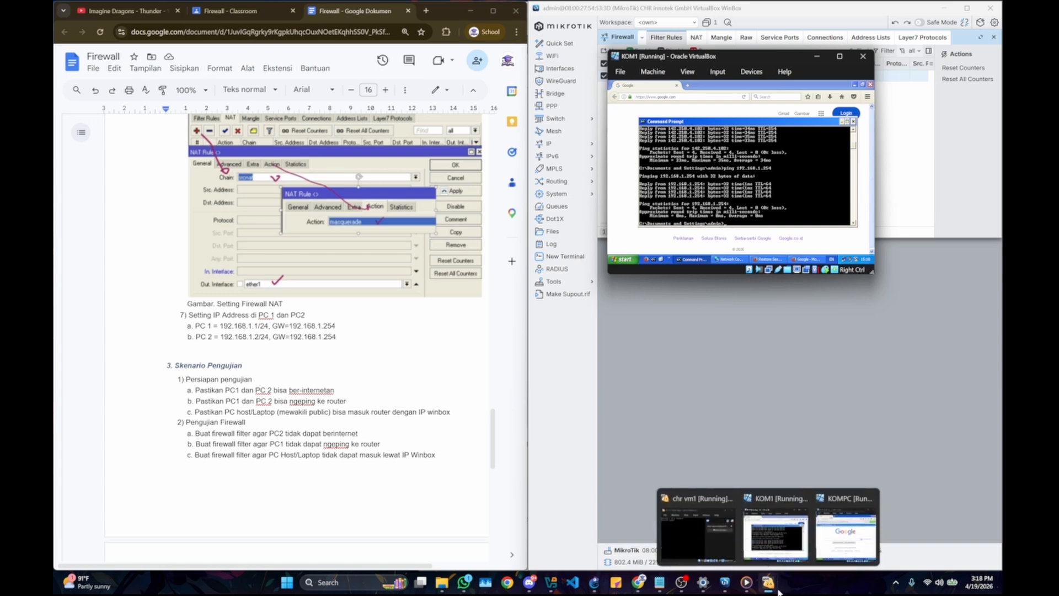
click(837, 531)
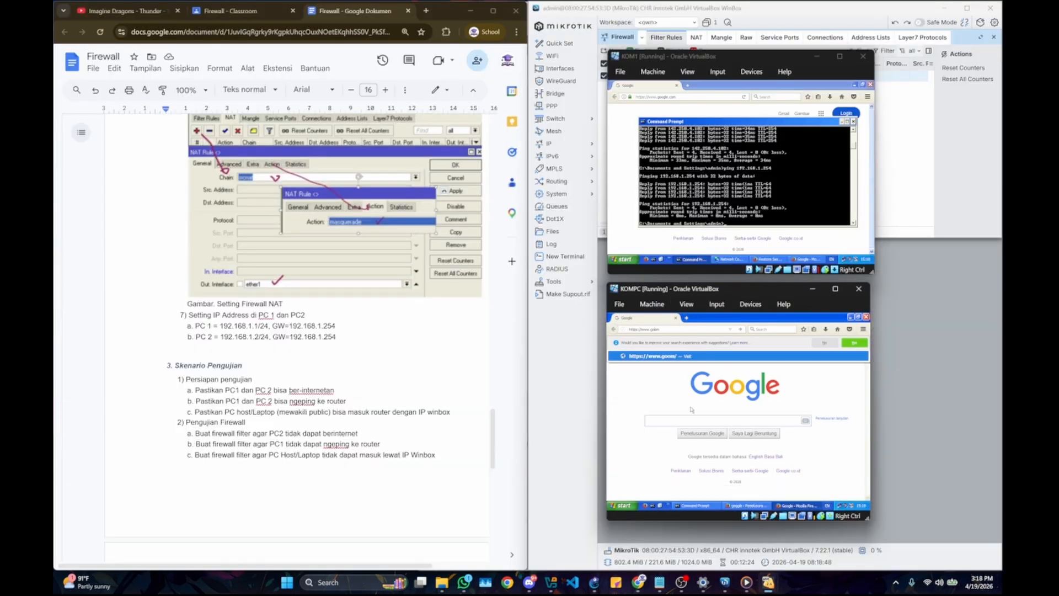
click(672, 396)
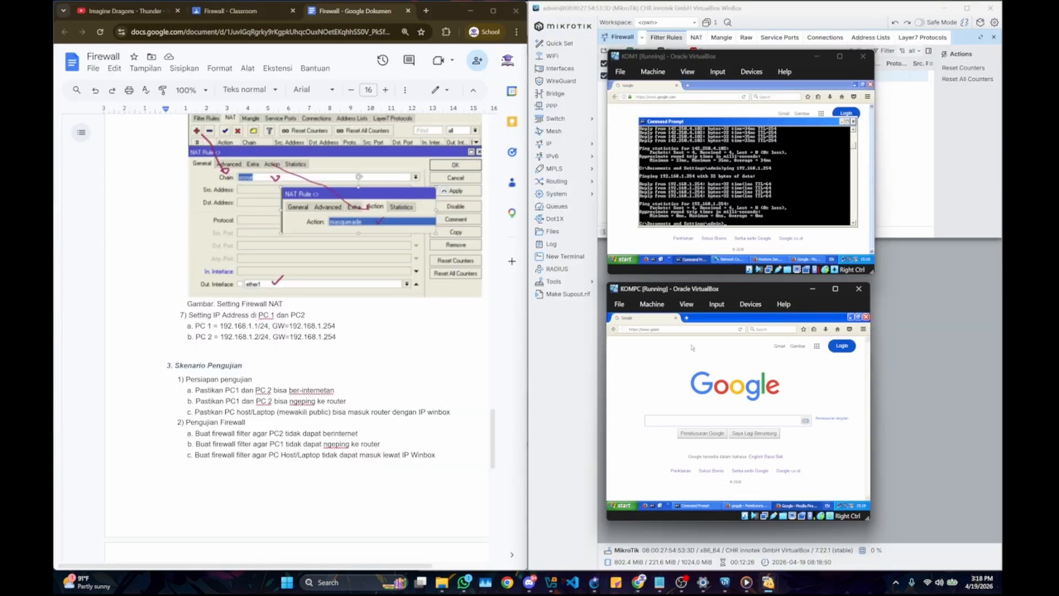
click(675, 318)
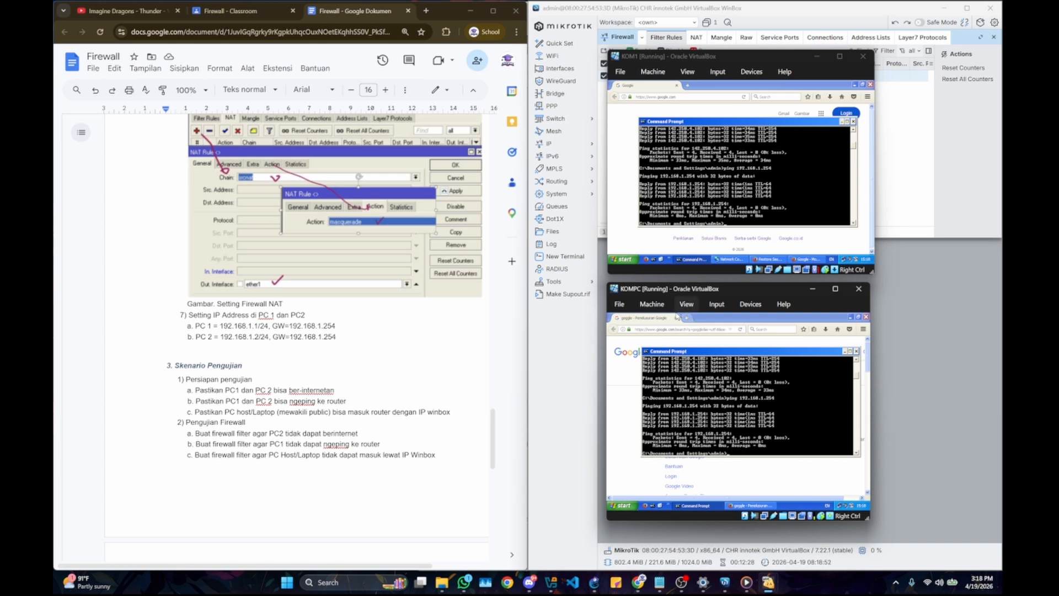
click(677, 317)
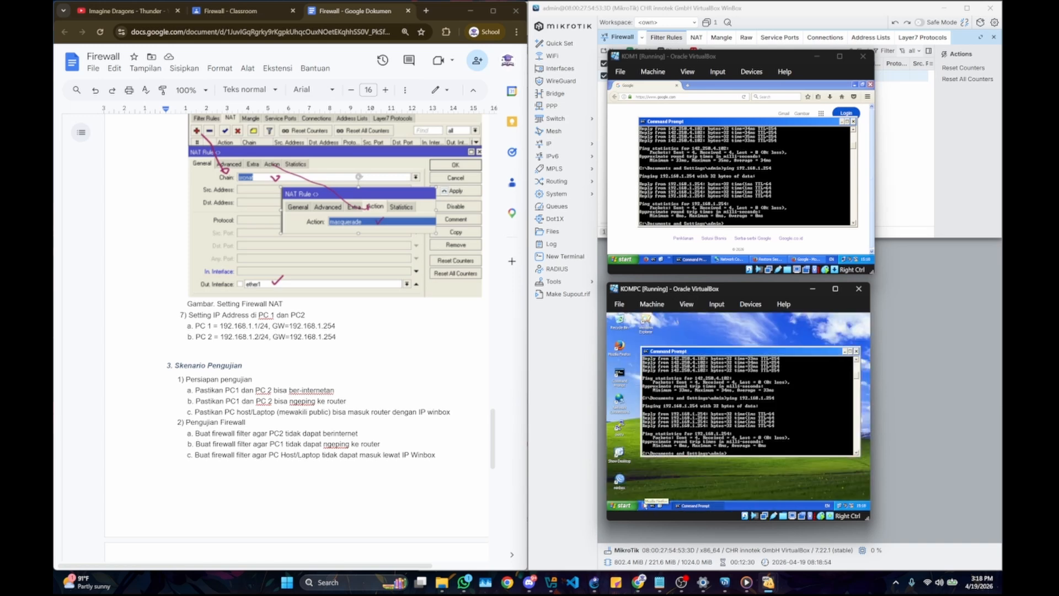
click(653, 506)
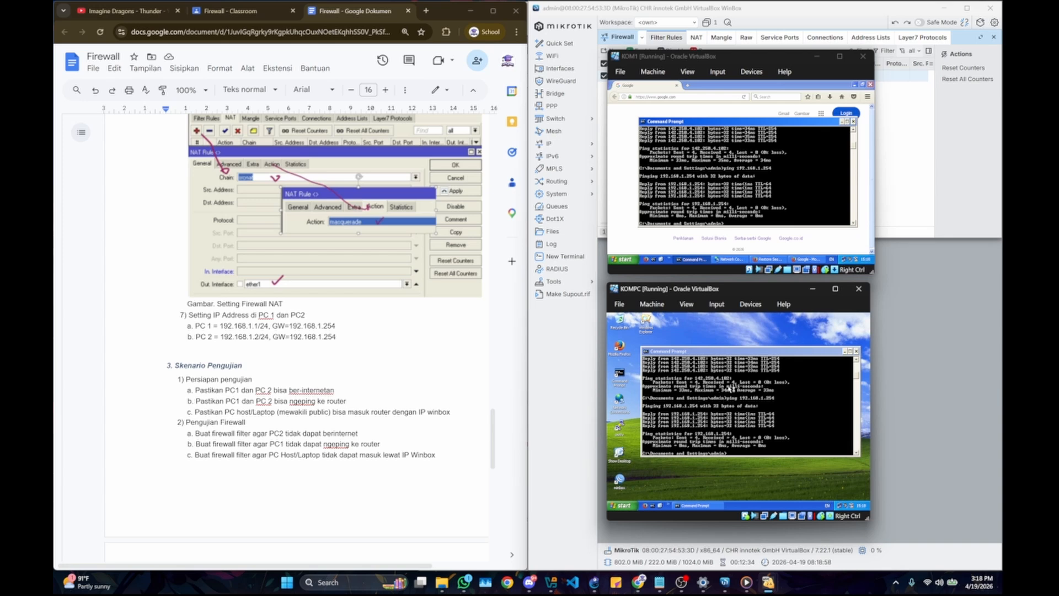
Step: Ping google.com from KOMPC's command prompt to test its internet access
click(734, 444)
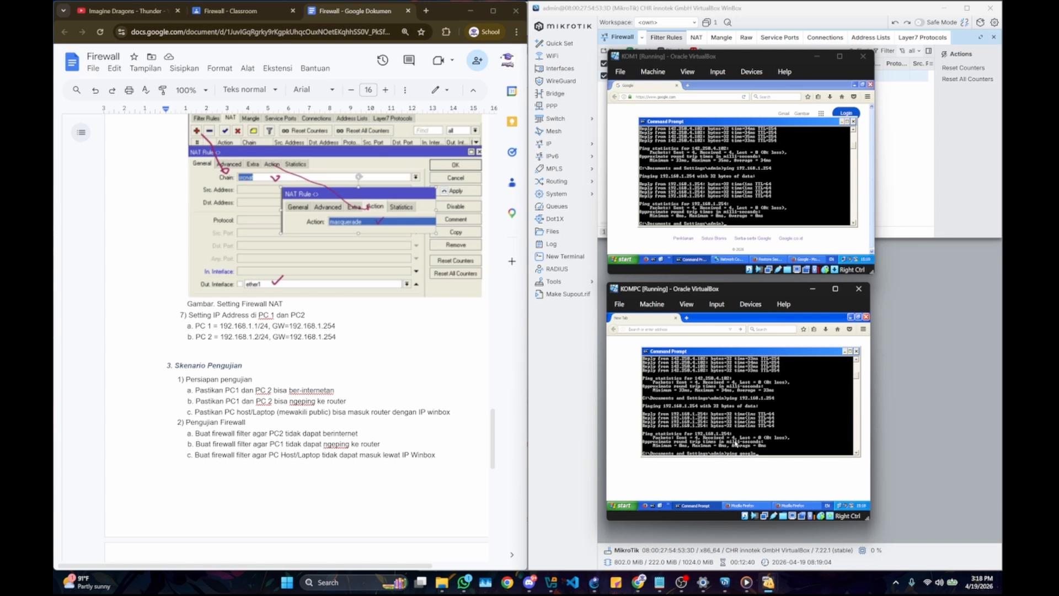
key(Return)
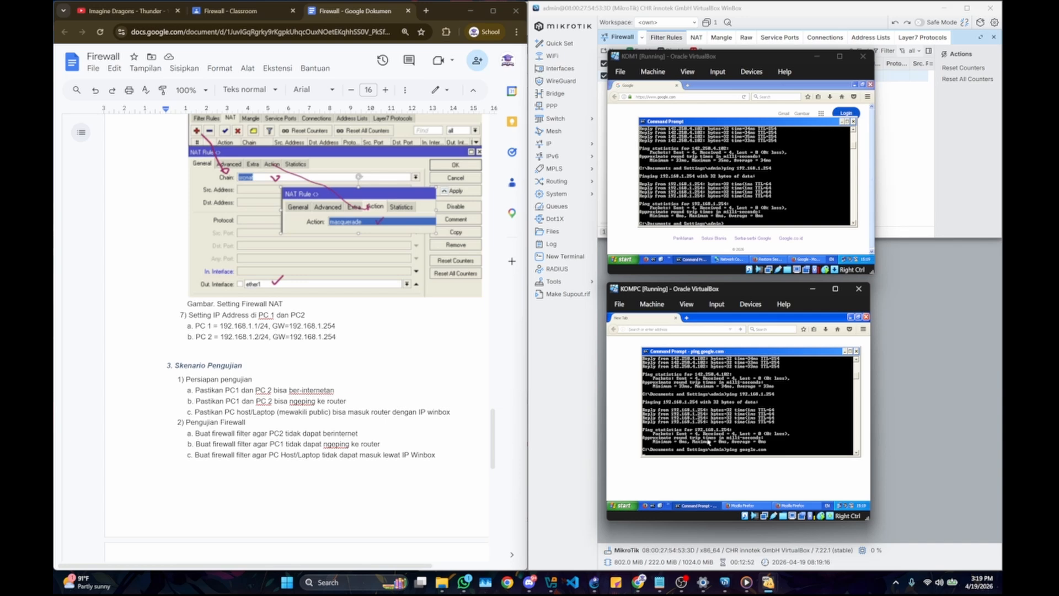
key(Return)
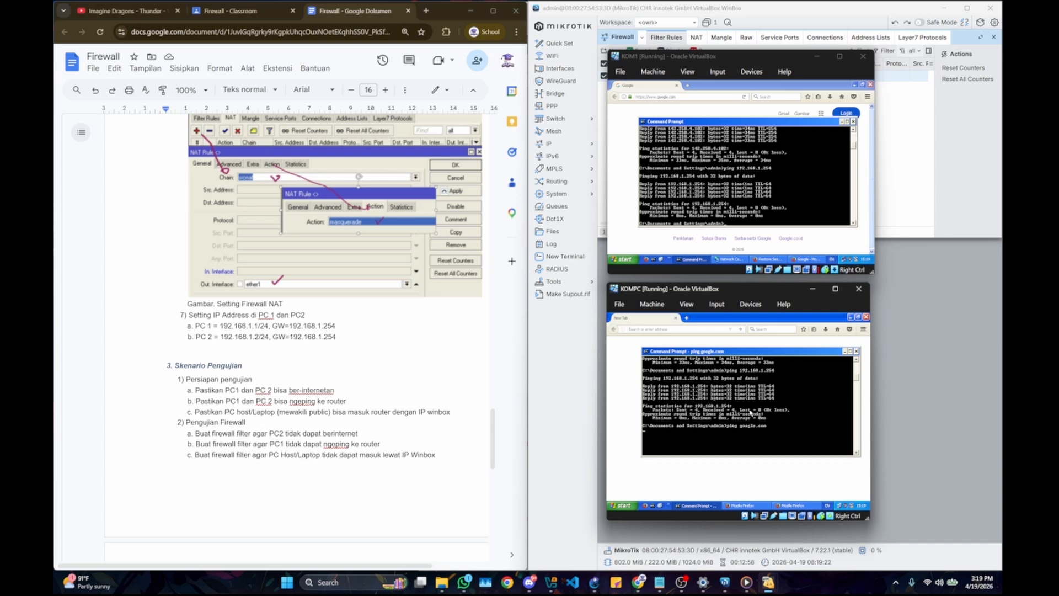
Step: Ping google.com from KOM1's command prompt for comparison
click(752, 204)
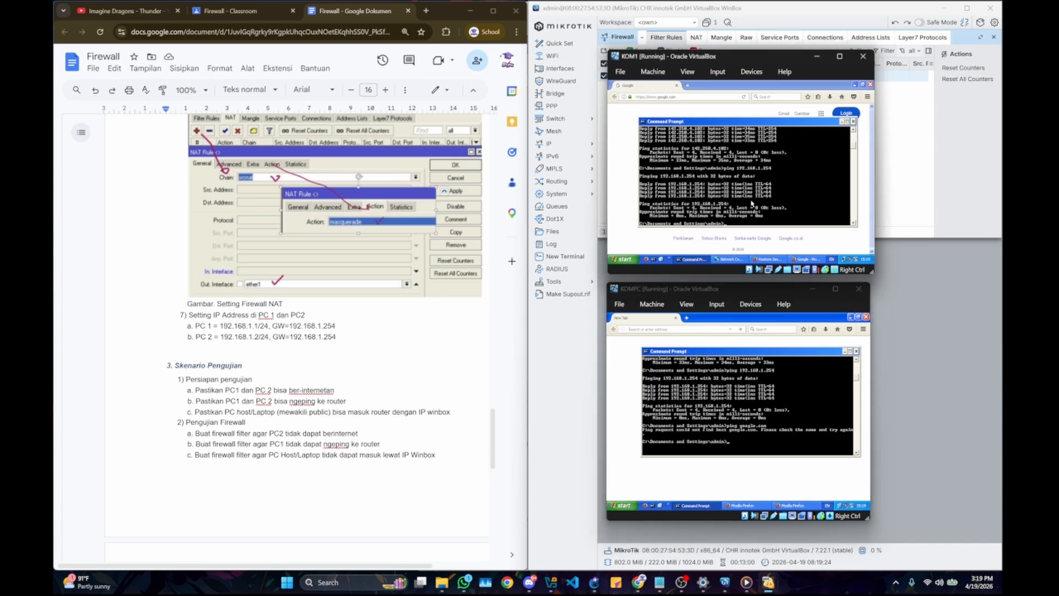
text(ping google.com)
key(Return)
Step: Ping 8.8.8.8 from KOMPC's command prompt, then interrupt the ping
click(746, 434)
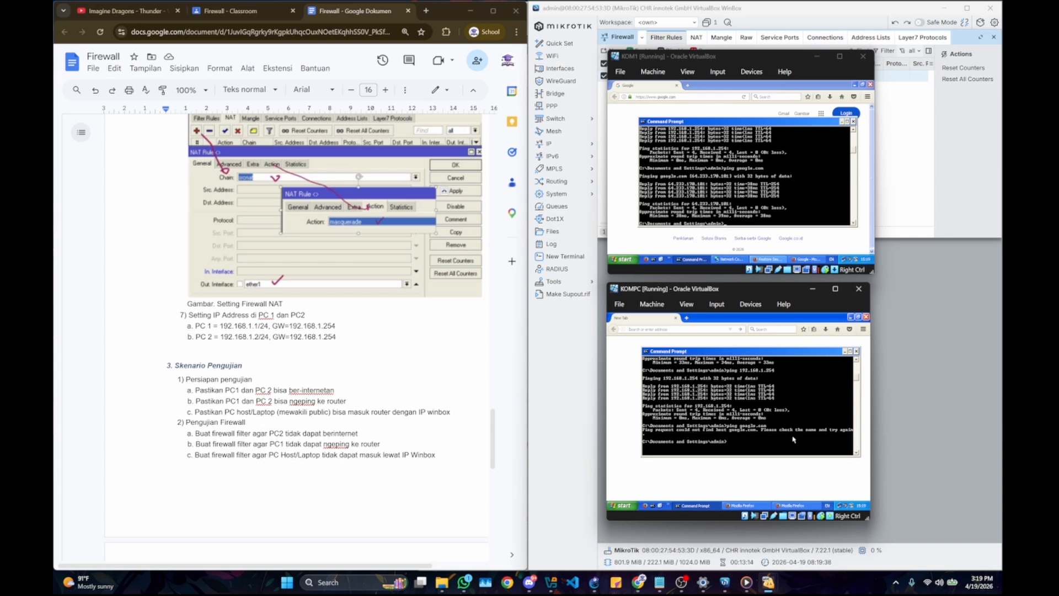
key(Up)
key(Up)
key(Up)
key(Up)
key(Up)
key(Down)
key(Down)
key(BackSpace)
key(BackSpace)
key(BackSpace)
key(BackSpace)
key(BackSpace)
key(BackSpace)
key(BackSpace)
key(BackSpace)
key(BackSpace)
key(BackSpace)
key(BackSpace)
key(BackSpace)
key(BackSpace)
key(BackSpace)
key(Return)
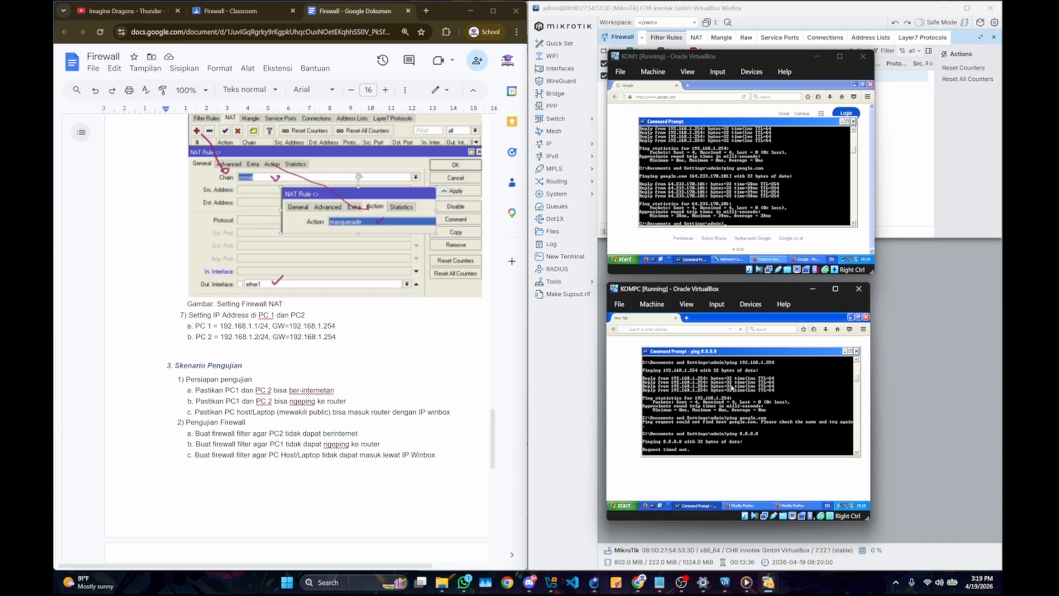
key(ctrl+c)
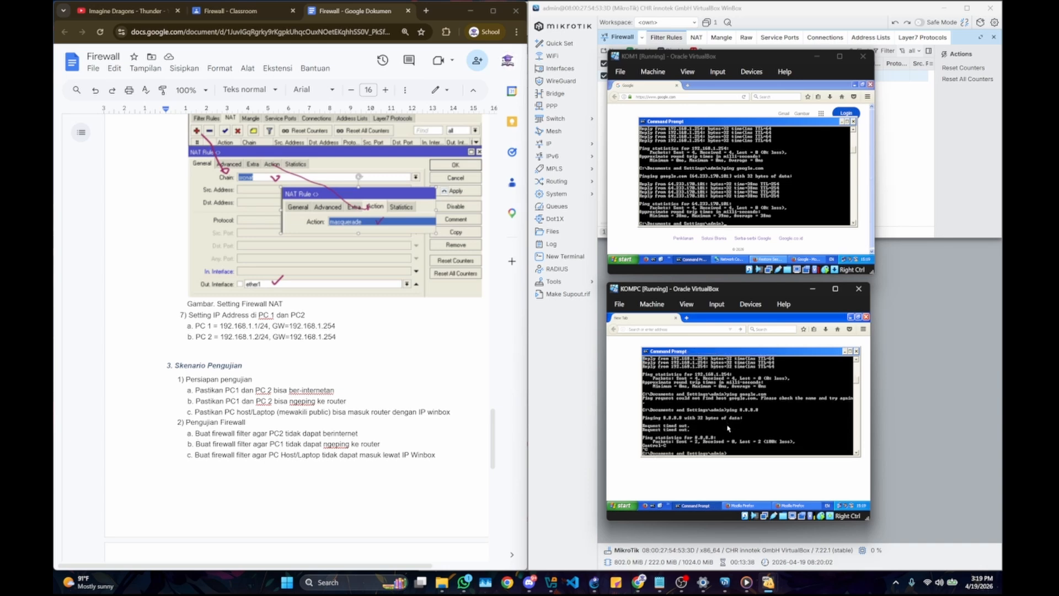
Step: Ping the router at 192.168.1.254 from KOMPC and check the PC2 internet-blocking task in the lab document
text(ping 192.168.1.254)
key(Return)
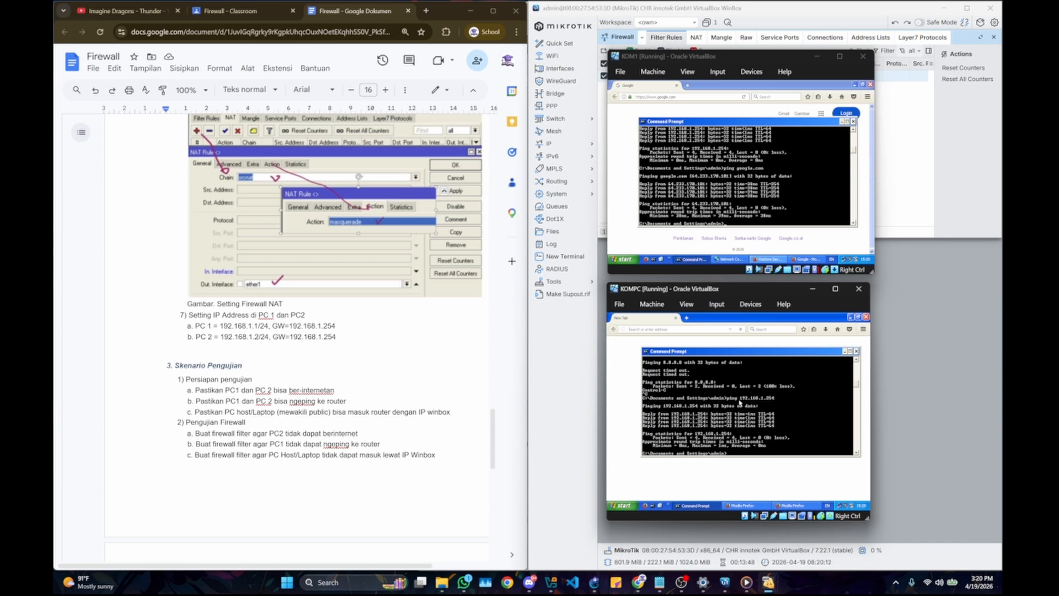
drag(372, 433, 231, 434)
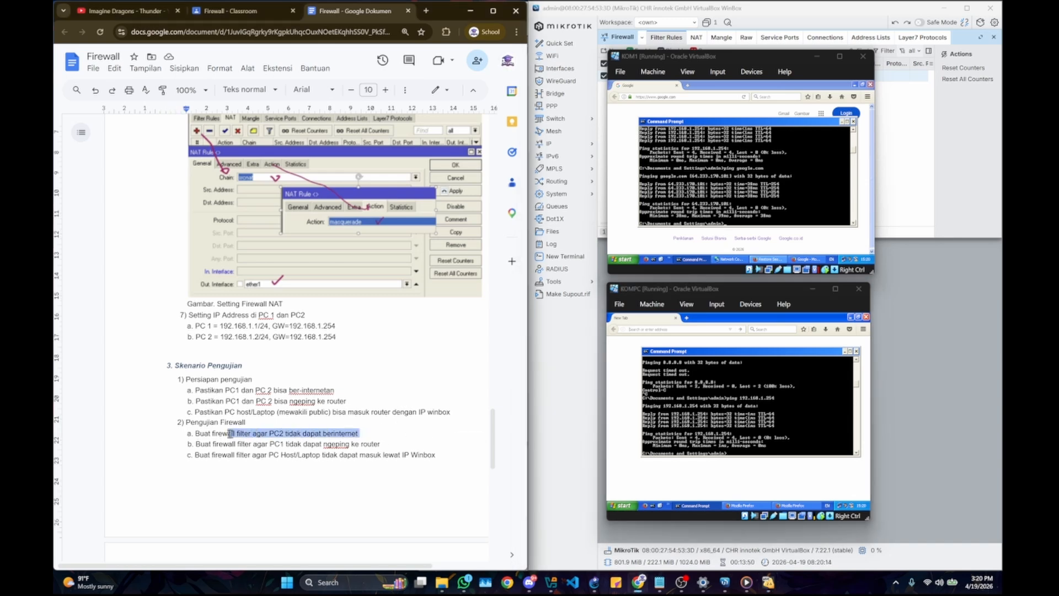
double_click(231, 434)
click(230, 434)
Step: Bring the KOM1 and KOMPC machines back up and repeat the ping to 192.168.1.254 from KOMPC
click(907, 126)
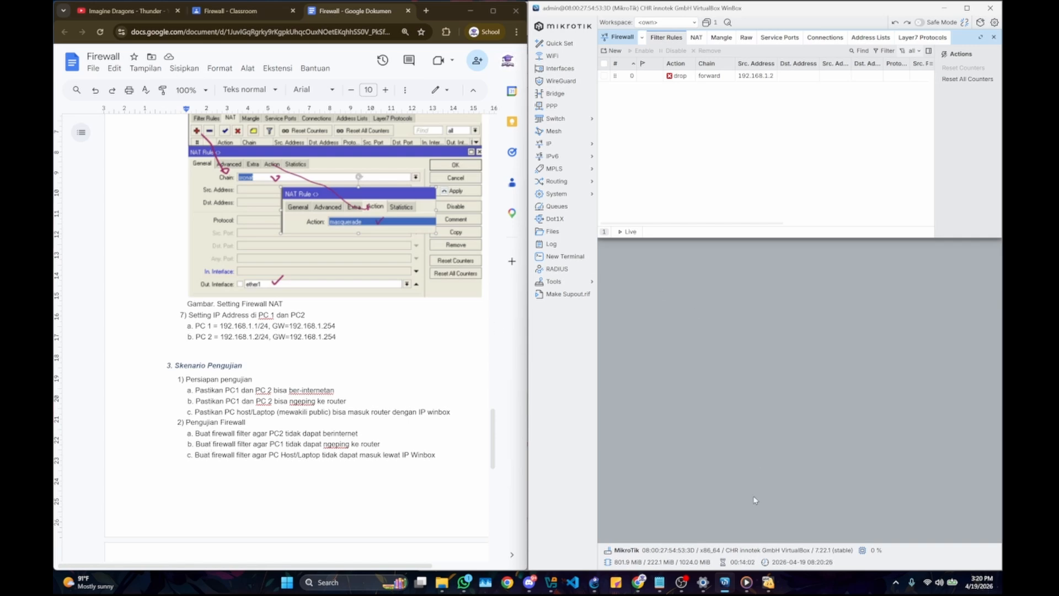
mouse_move(769, 582)
click(775, 538)
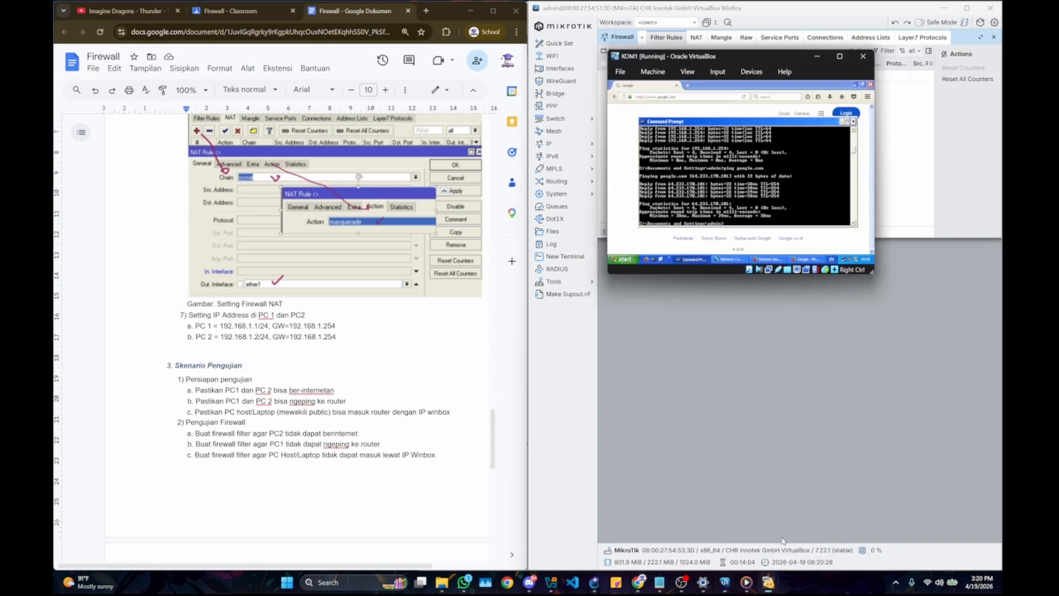
click(846, 538)
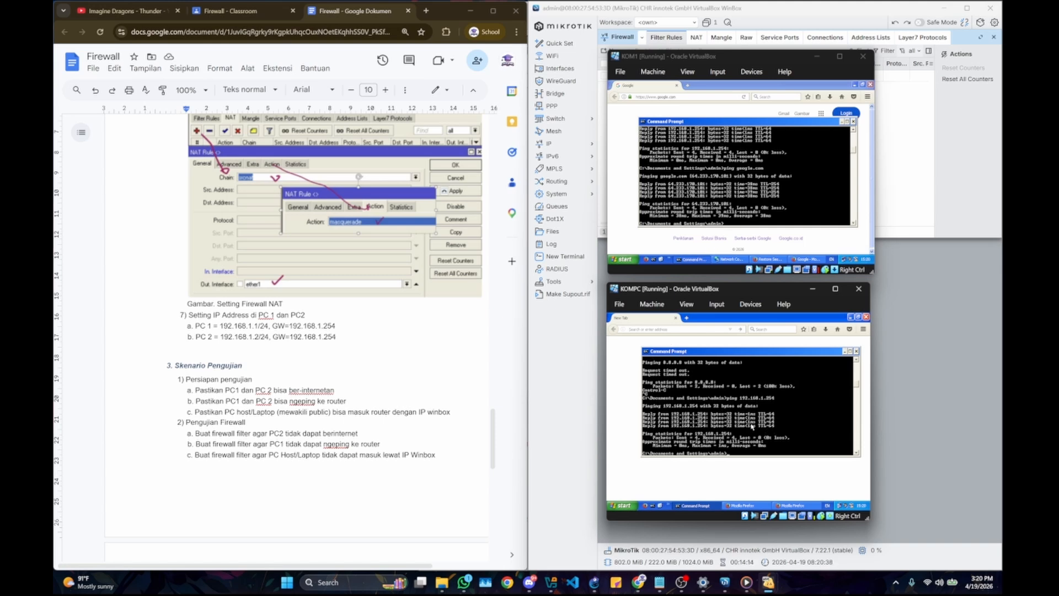
key(Up)
key(Return)
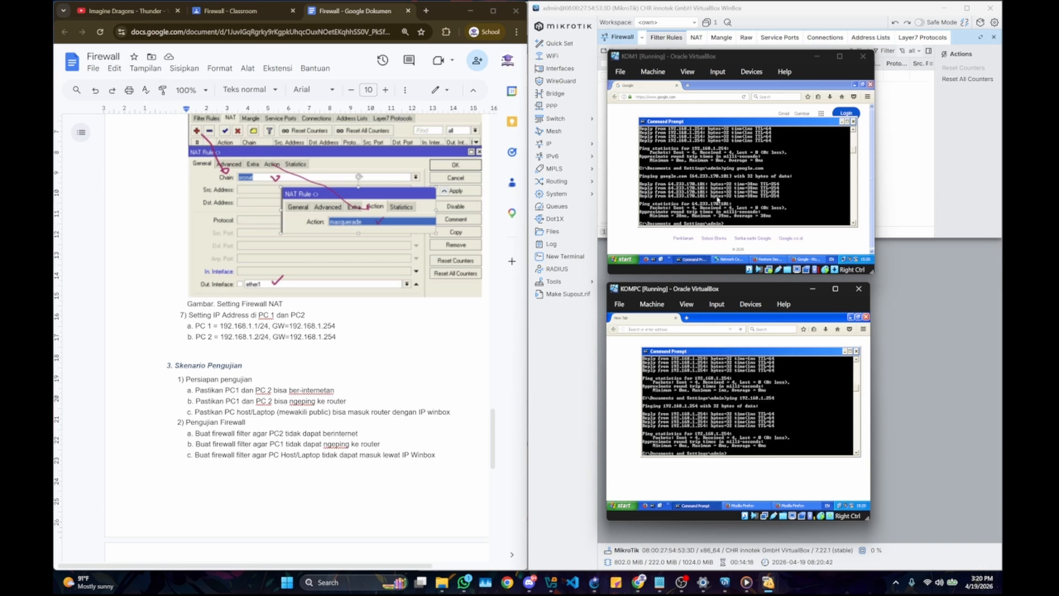
Step: Repeat the ping to google.com from KOM1's command prompt, interrupt it, and ping the router at 192.168.1.254
click(717, 201)
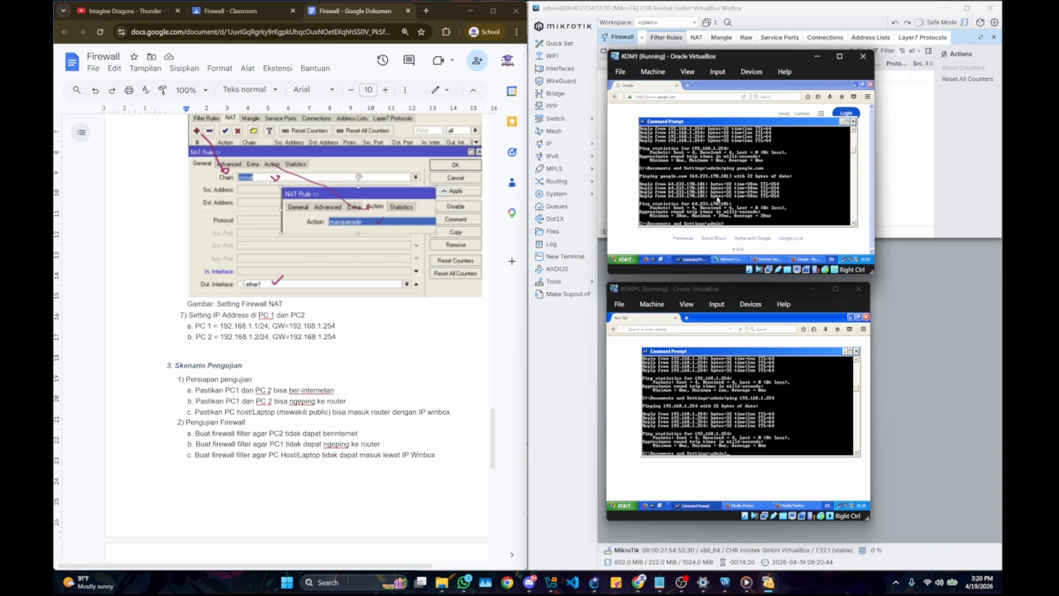
key(Up)
key(Return)
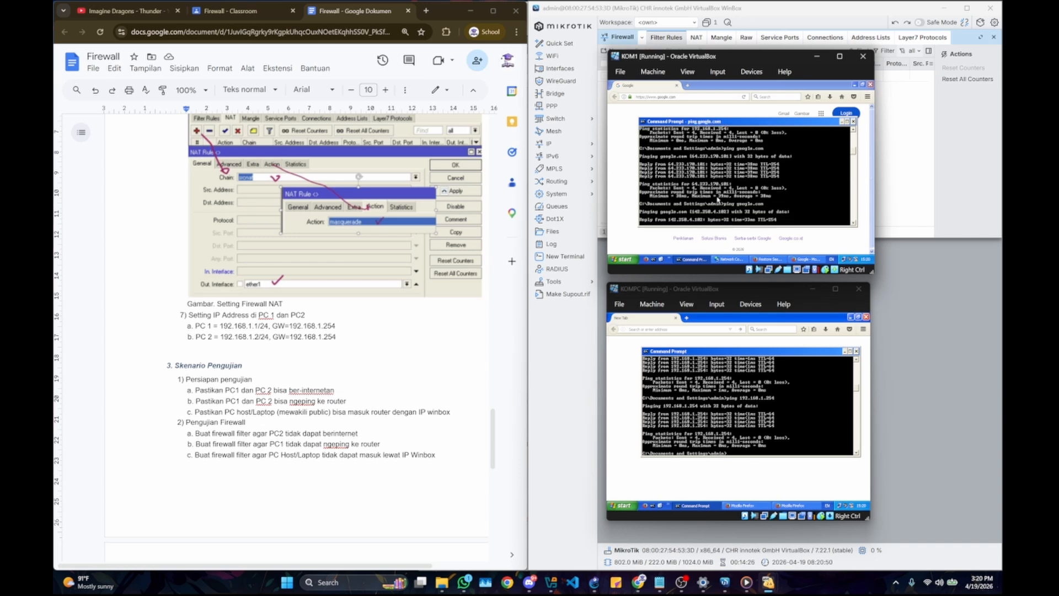
key(ctrl+c)
text(ping 192.168.1.254)
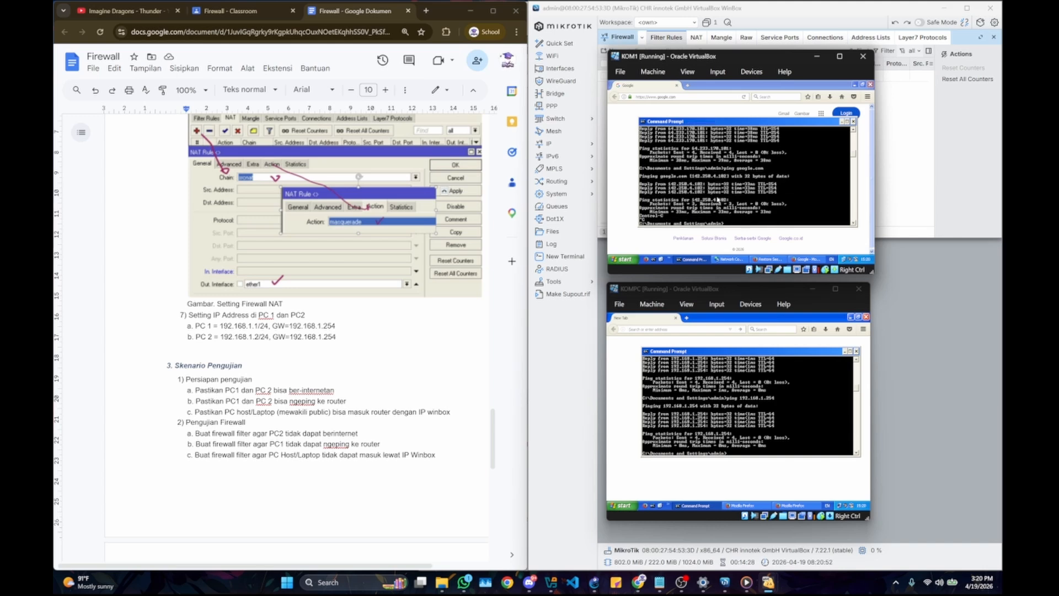
key(Return)
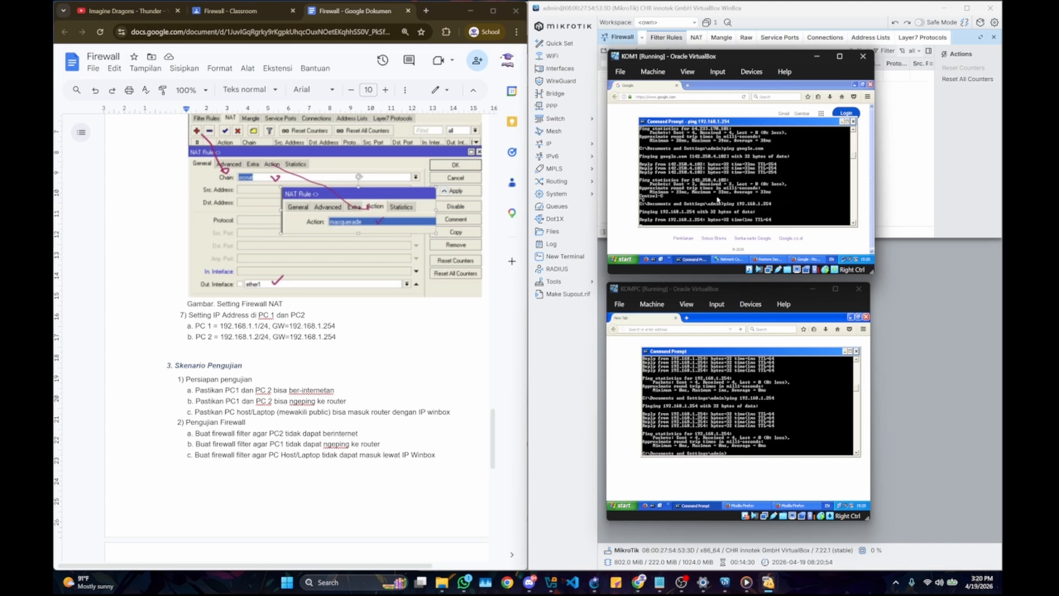
Step: Start a new firewall filter rule in WinBox with chain input and source address 192.168.1.1
click(911, 154)
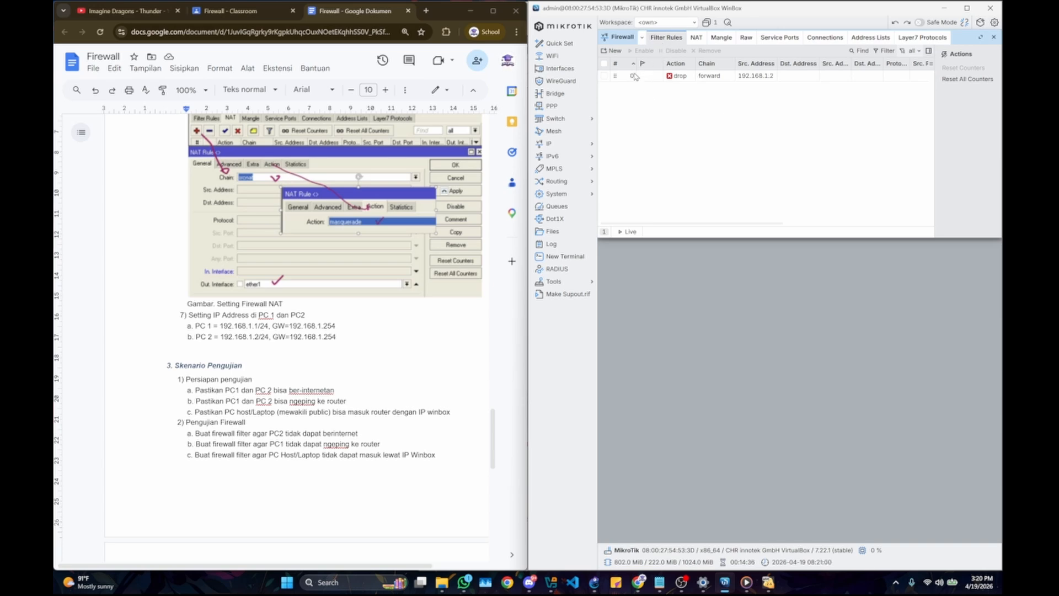
click(612, 51)
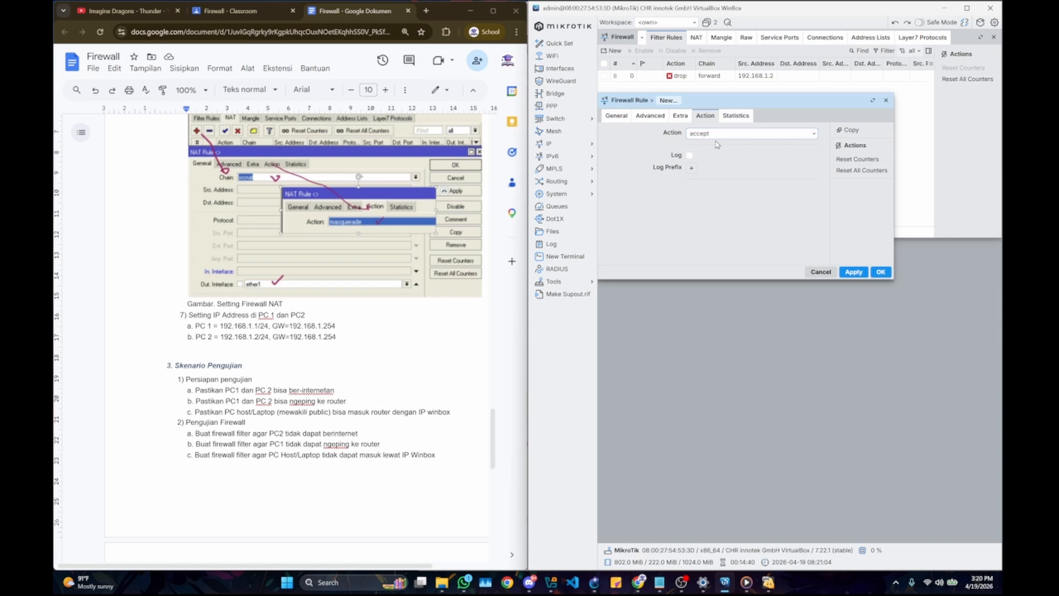
click(636, 119)
click(618, 117)
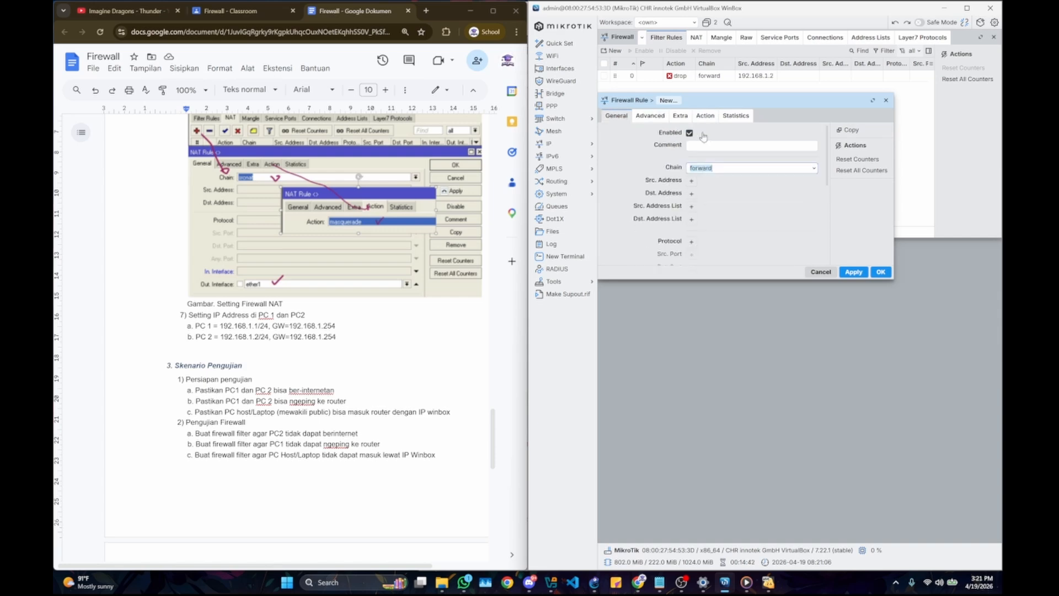
click(816, 170)
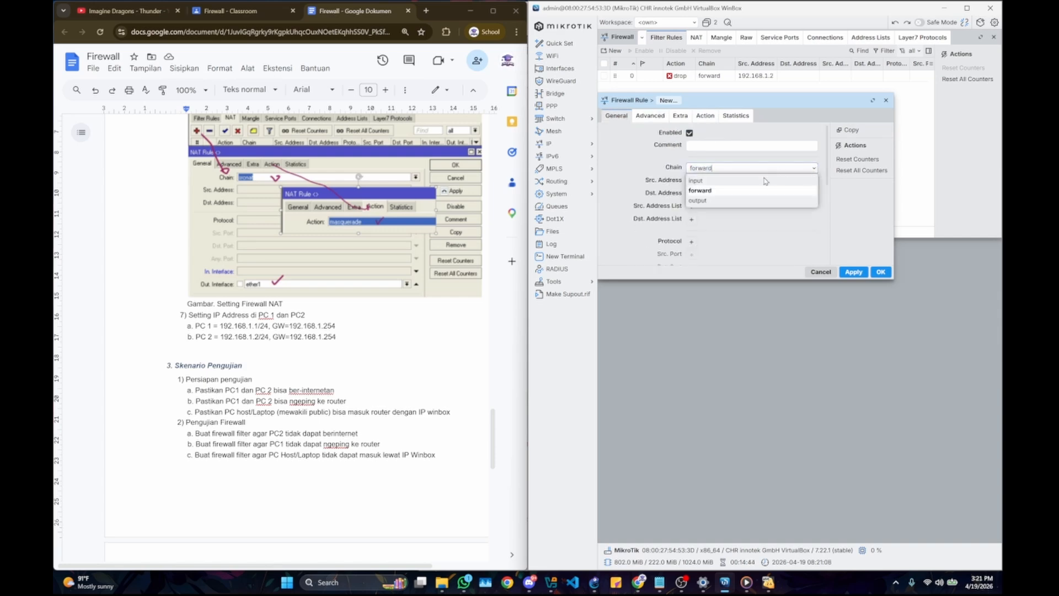
click(733, 180)
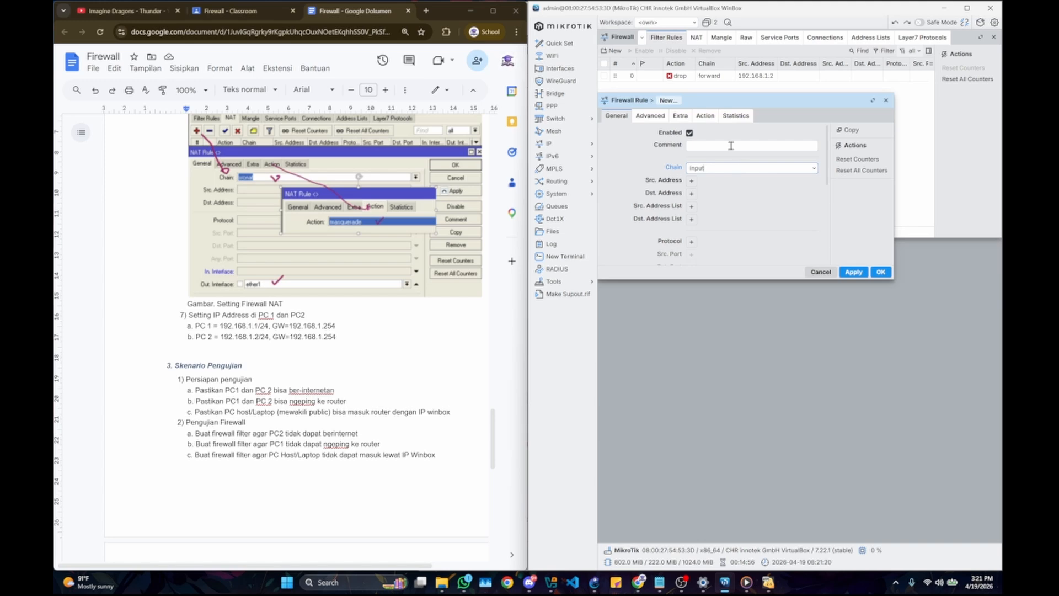
click(691, 181)
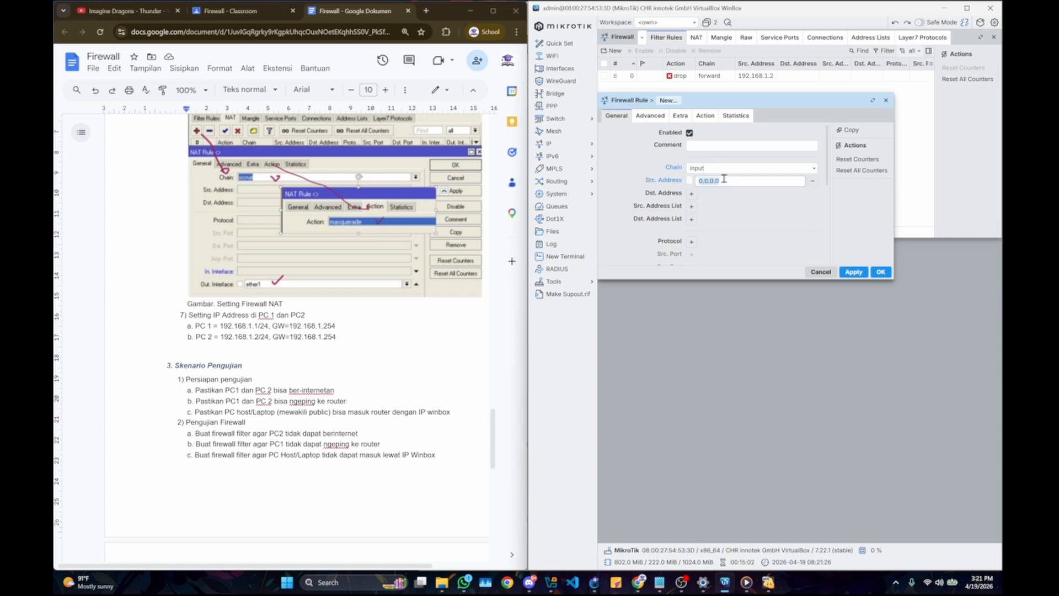
text(19)
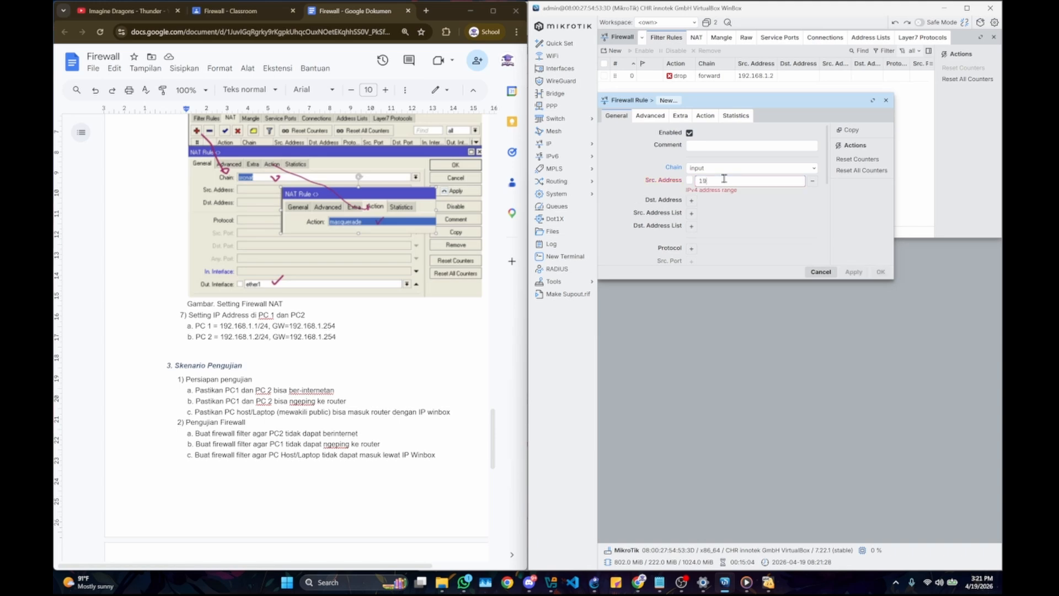
text(2.168)
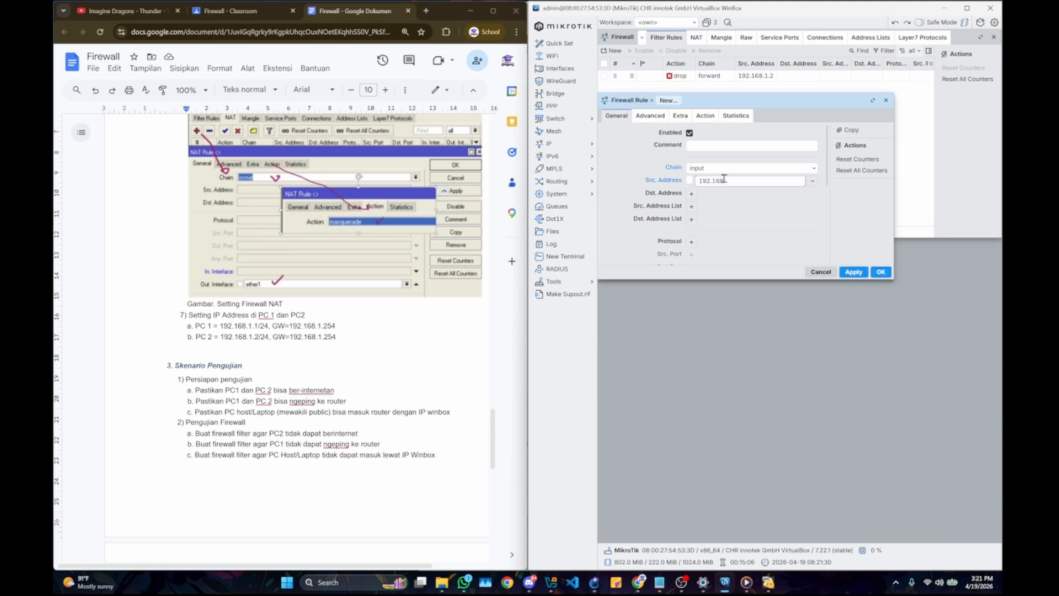
text(.1.1)
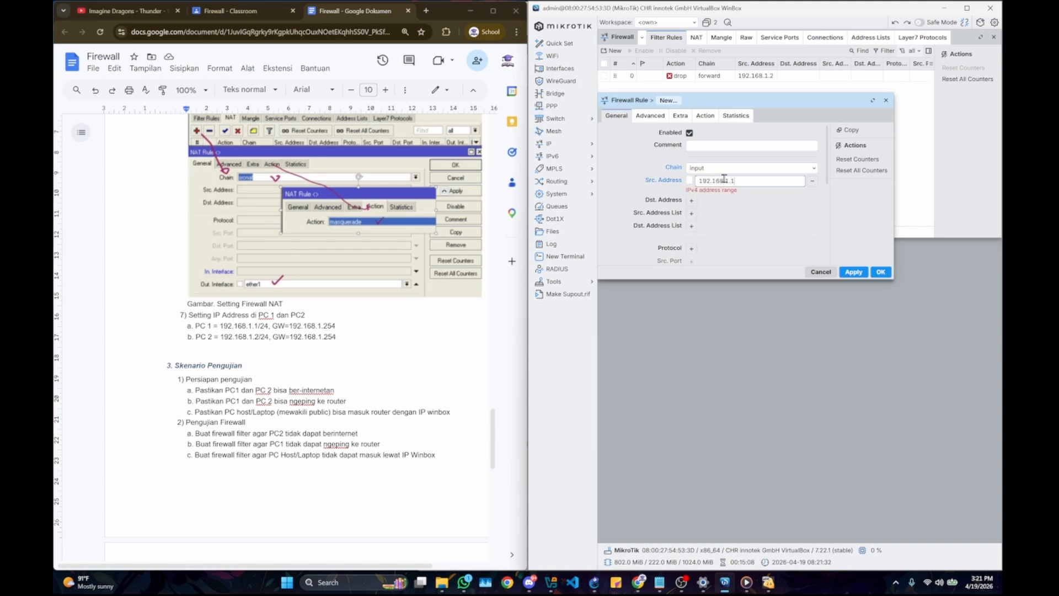
Step: Set the new filter rule's protocol to icmp
scroll(738, 185, down, 2)
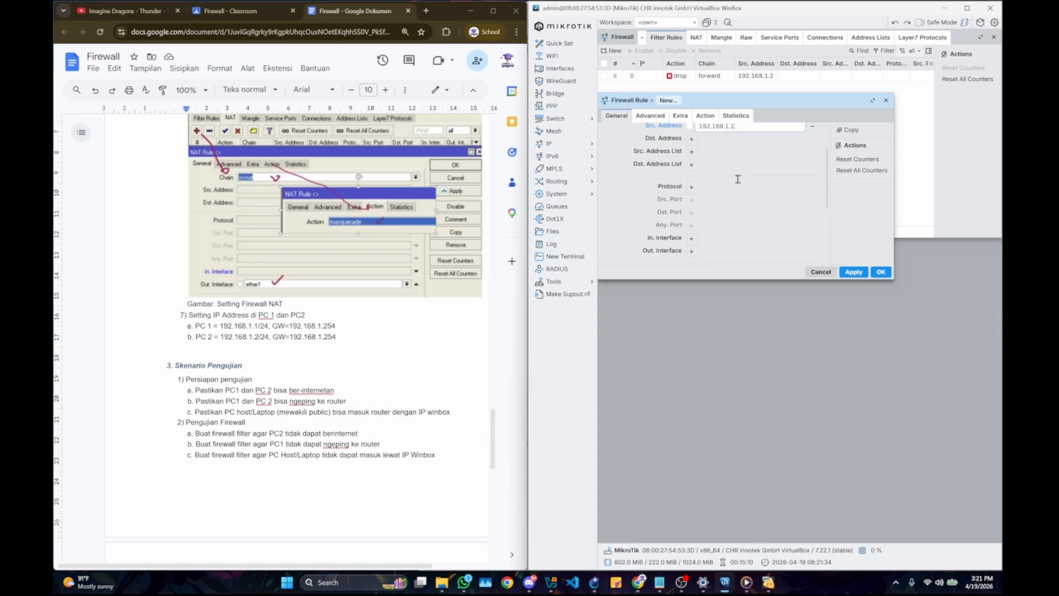
scroll(739, 179, up, 3)
scroll(725, 217, down, 3)
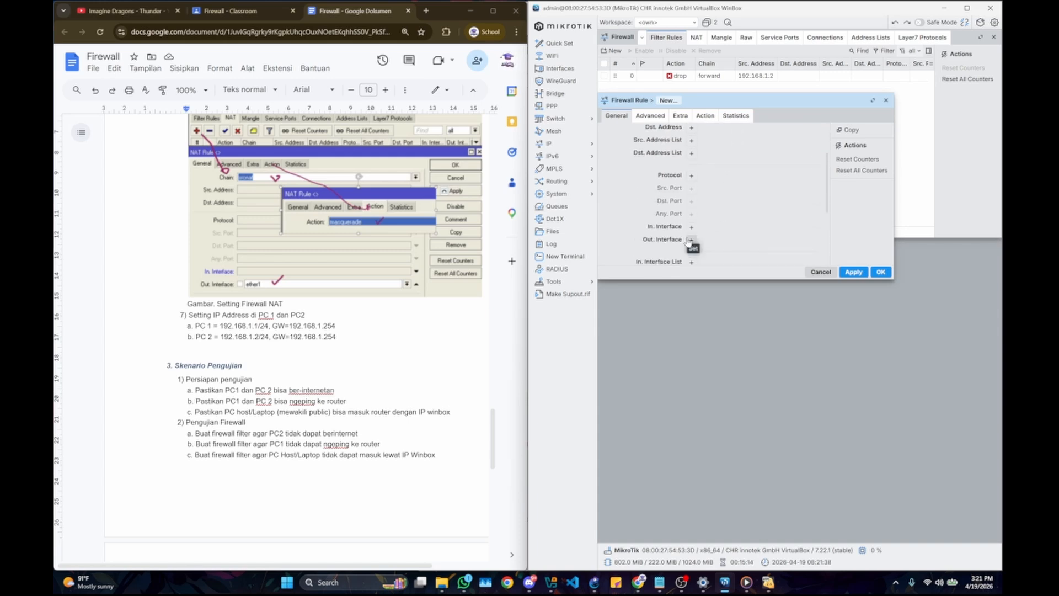
scroll(712, 182, down, 1)
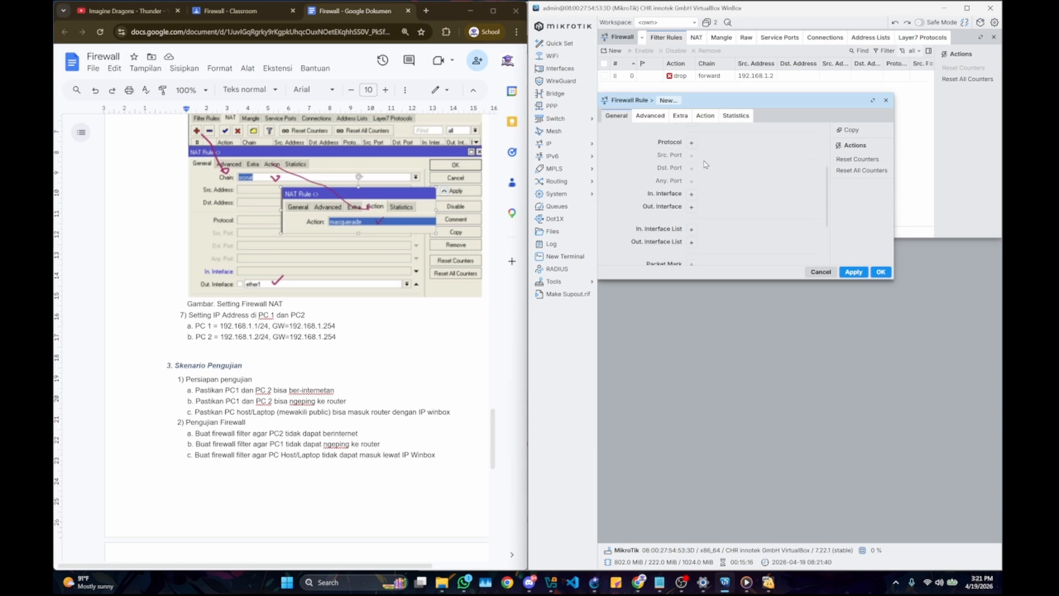
scroll(692, 147, down, 1)
scroll(692, 146, up, 1)
click(692, 143)
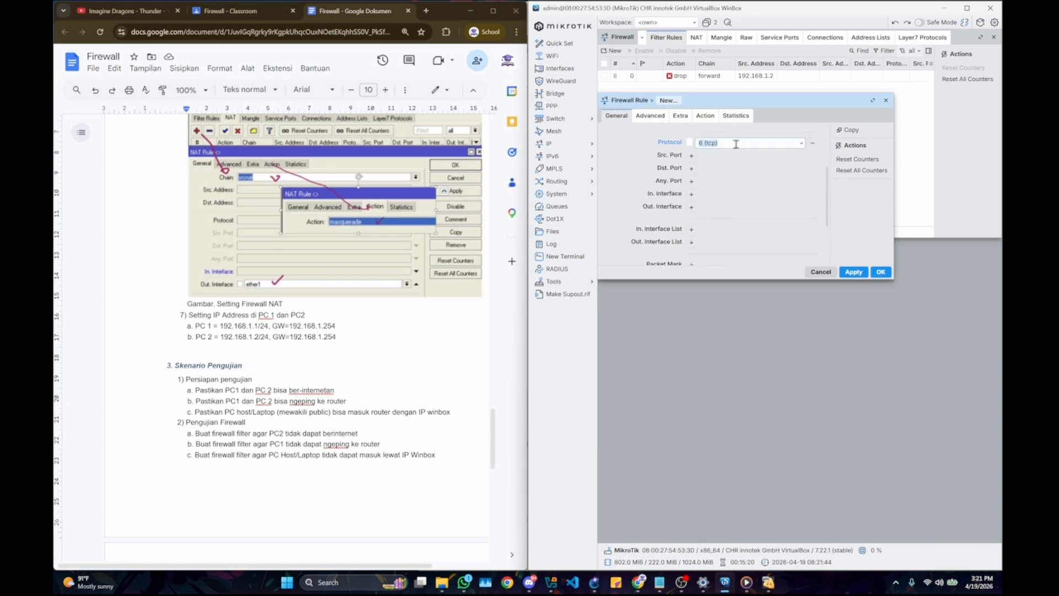
click(802, 145)
click(803, 145)
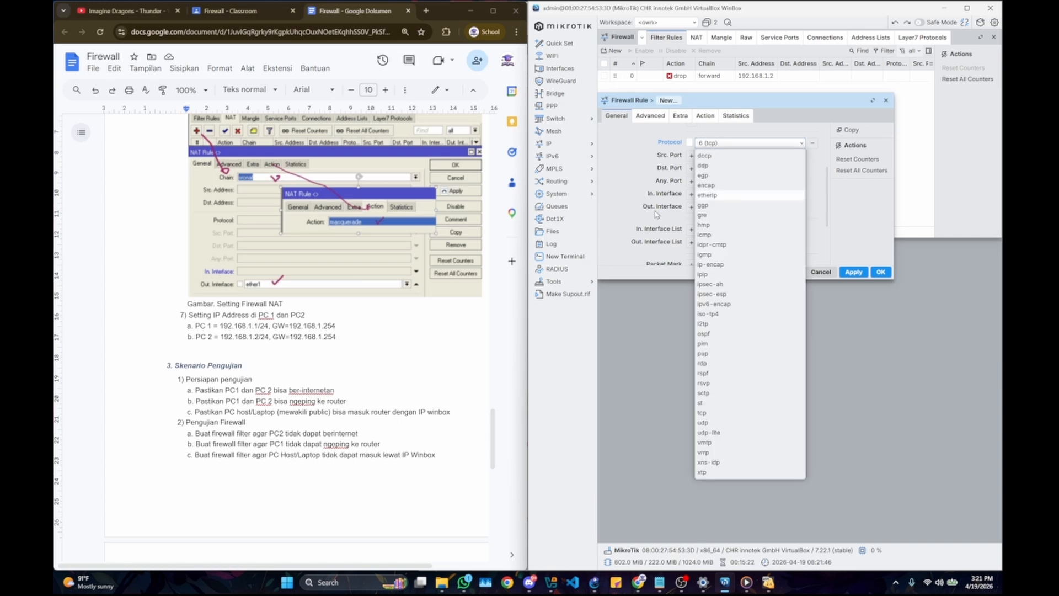
click(722, 237)
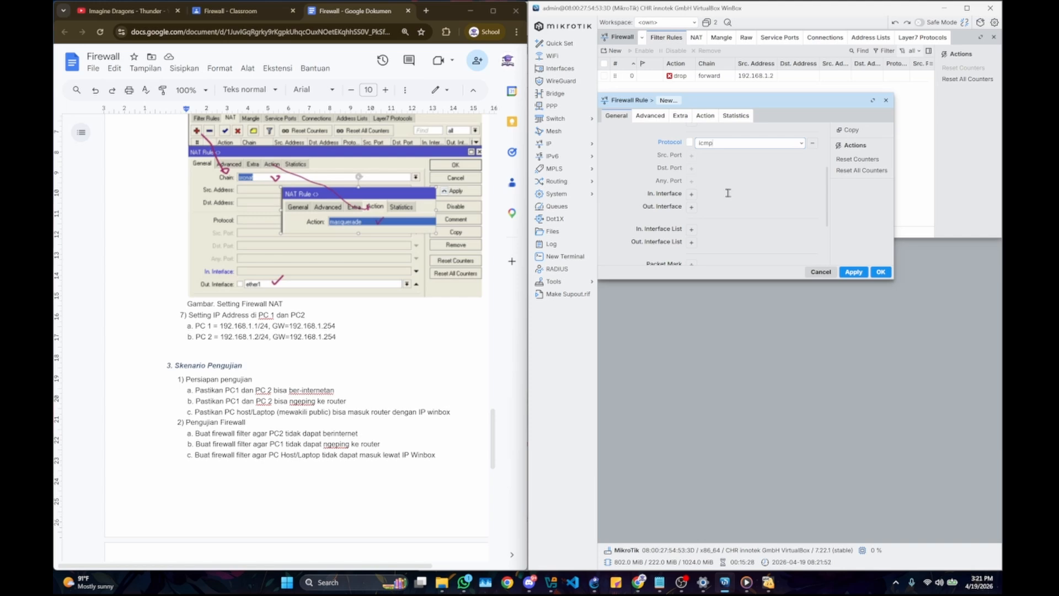
scroll(729, 193, down, 2)
Step: Set the new filter rule's action to drop and save the rule
click(705, 115)
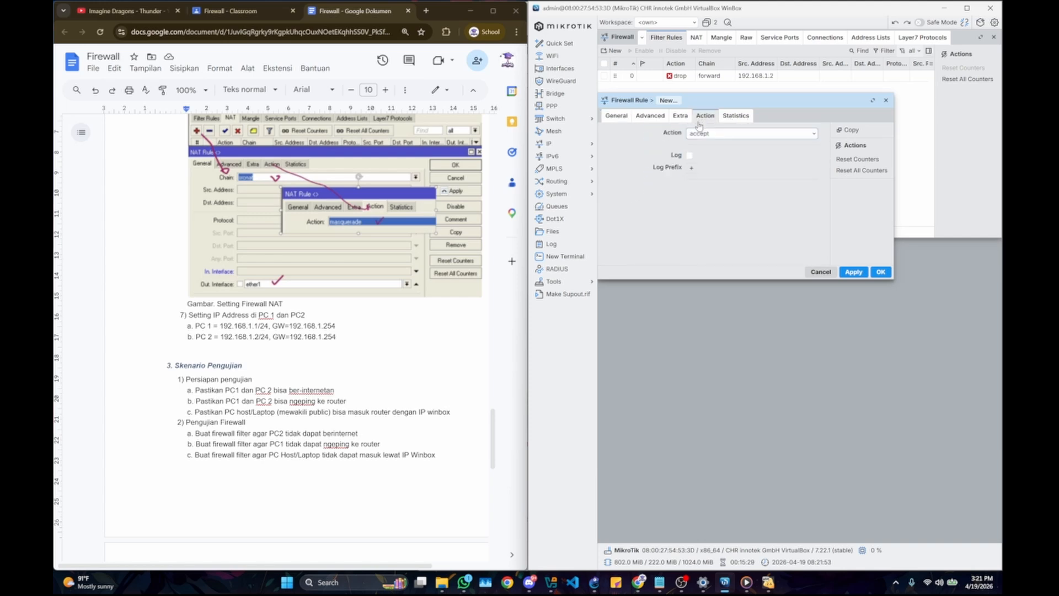
click(813, 138)
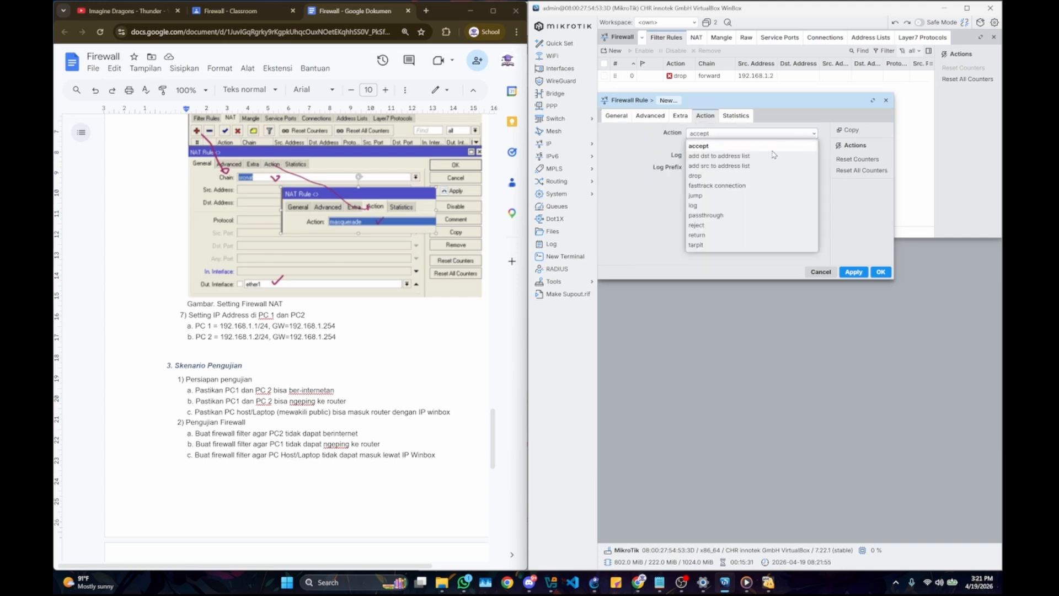
click(717, 176)
click(879, 272)
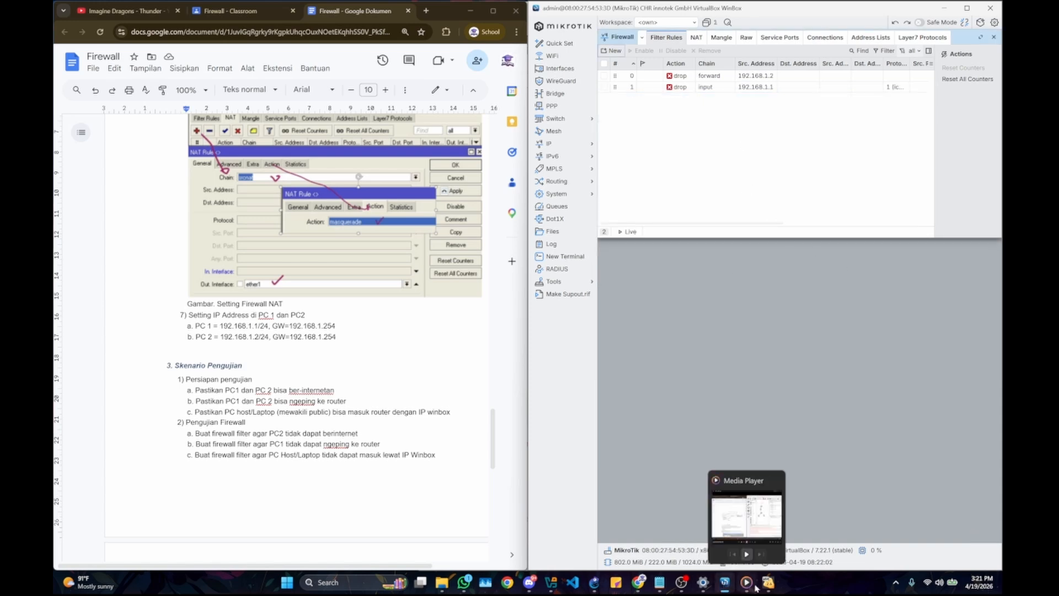
Step: Bring the virtual machines back up, repeat the ping to 192.168.1.254 from KOM1, interrupt it, and ping google.com
mouse_move(770, 584)
click(776, 530)
click(846, 529)
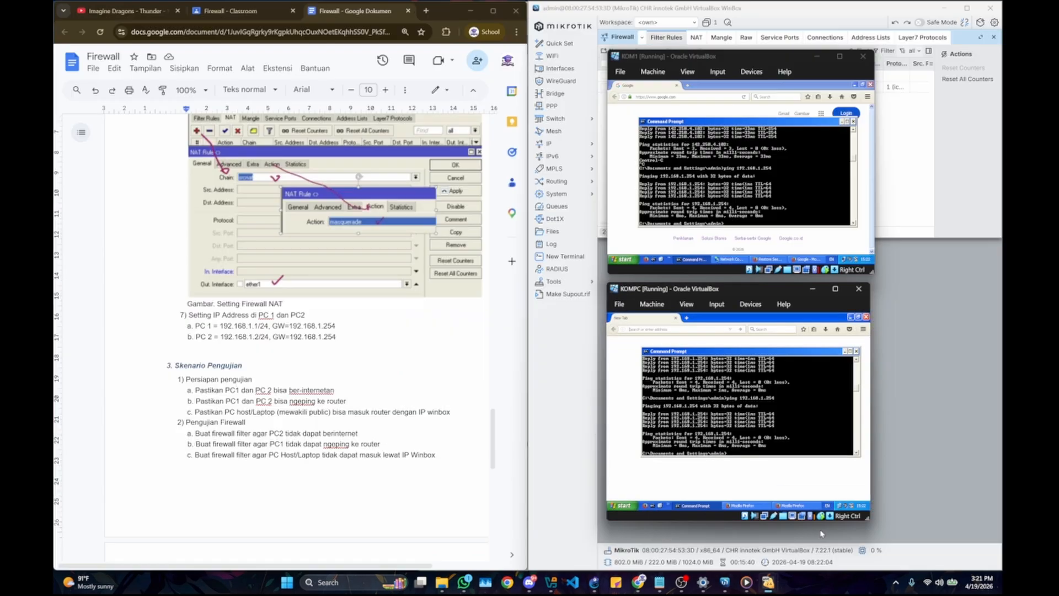
click(753, 171)
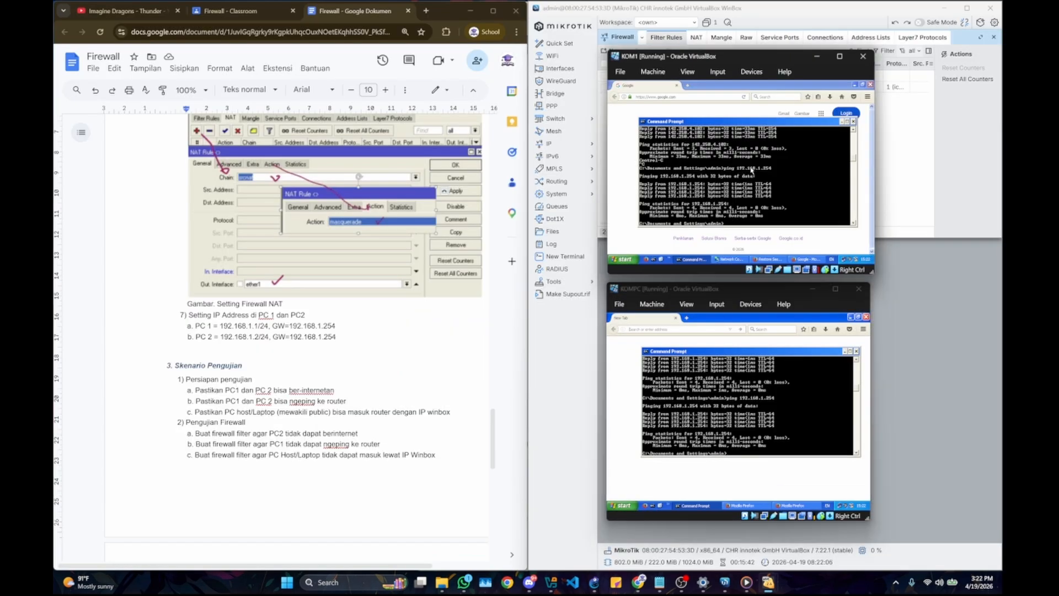
key(Up)
key(Return)
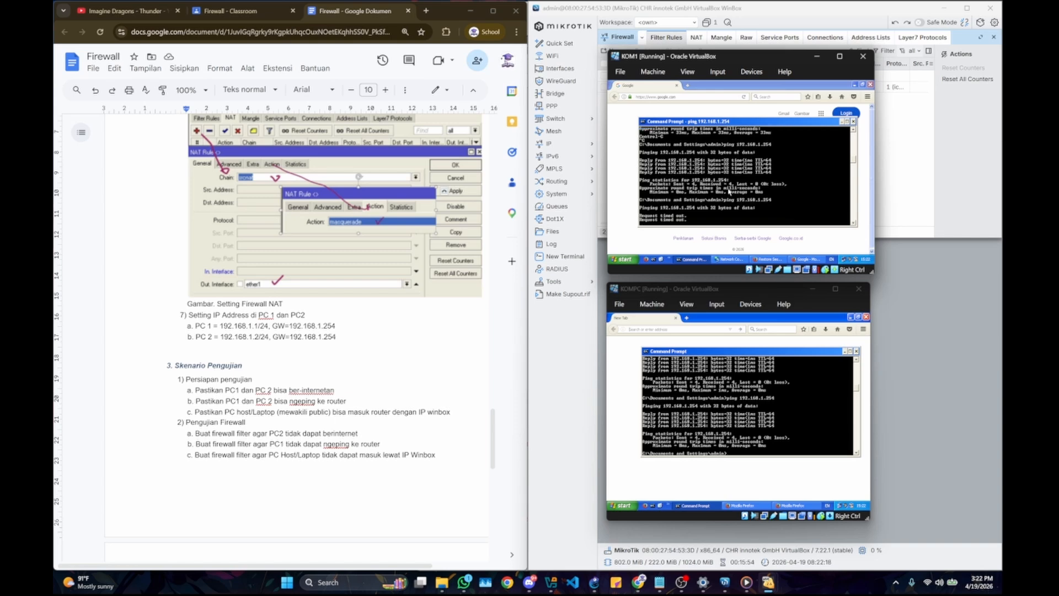
key(ctrl+c)
text(ping google.com)
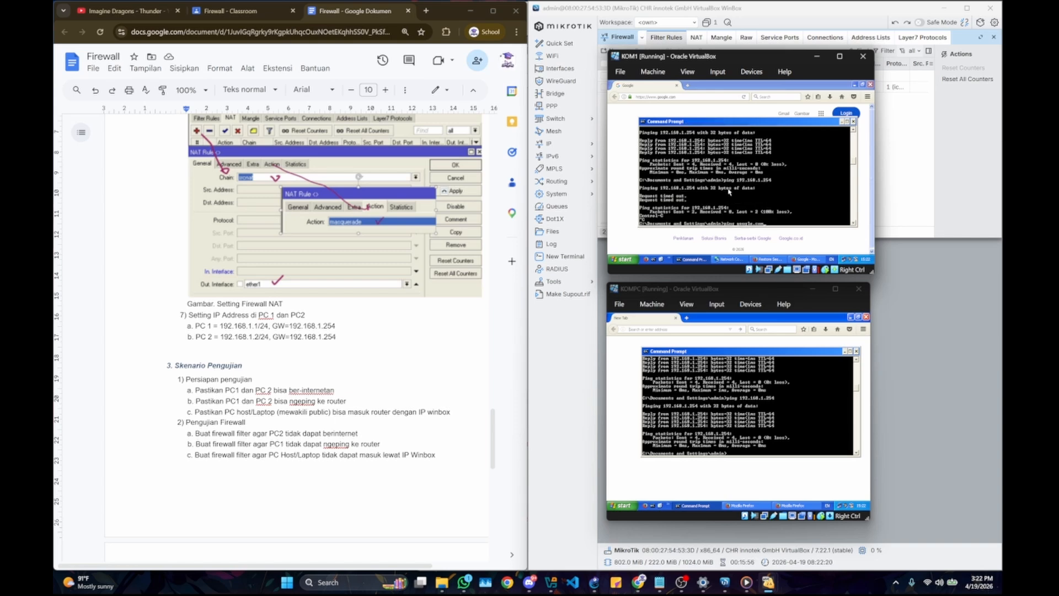
key(Return)
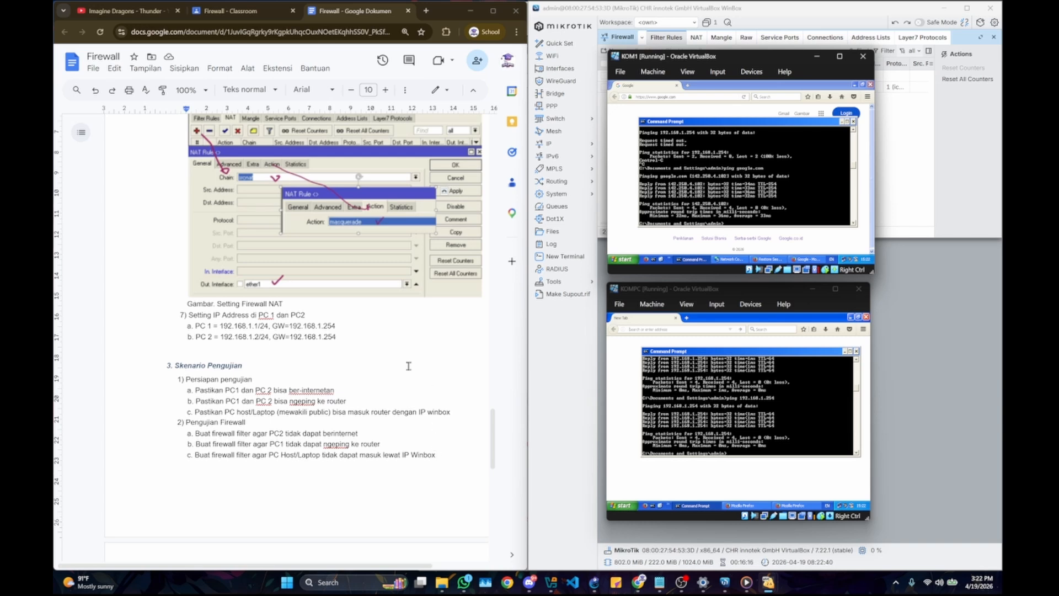
Step: Close the current WinBox session and relaunch WinBox.exe from the WinBox_Windows folder
click(911, 158)
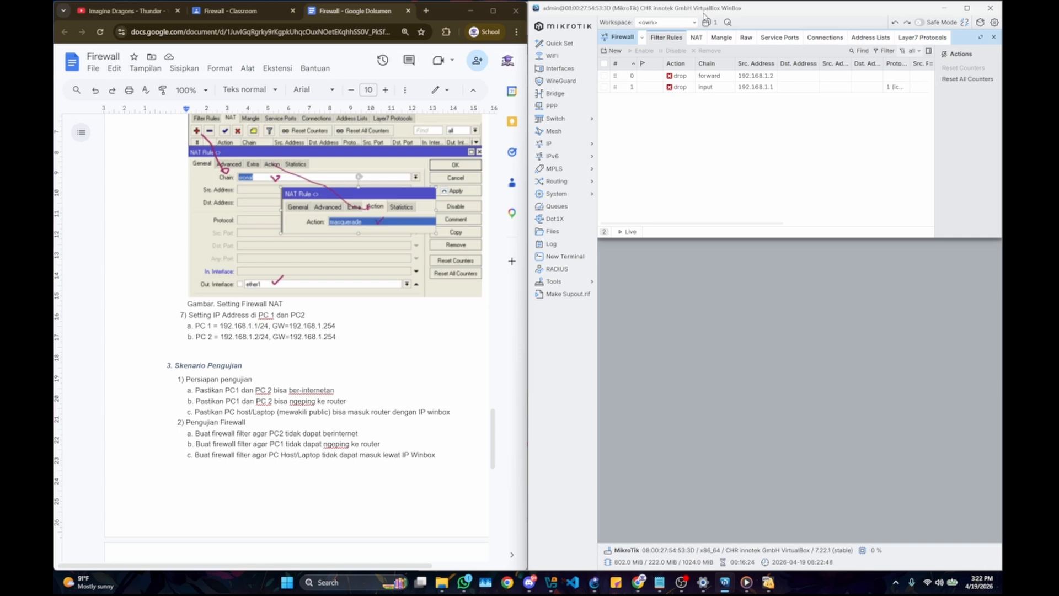
drag(705, 15, 611, 87)
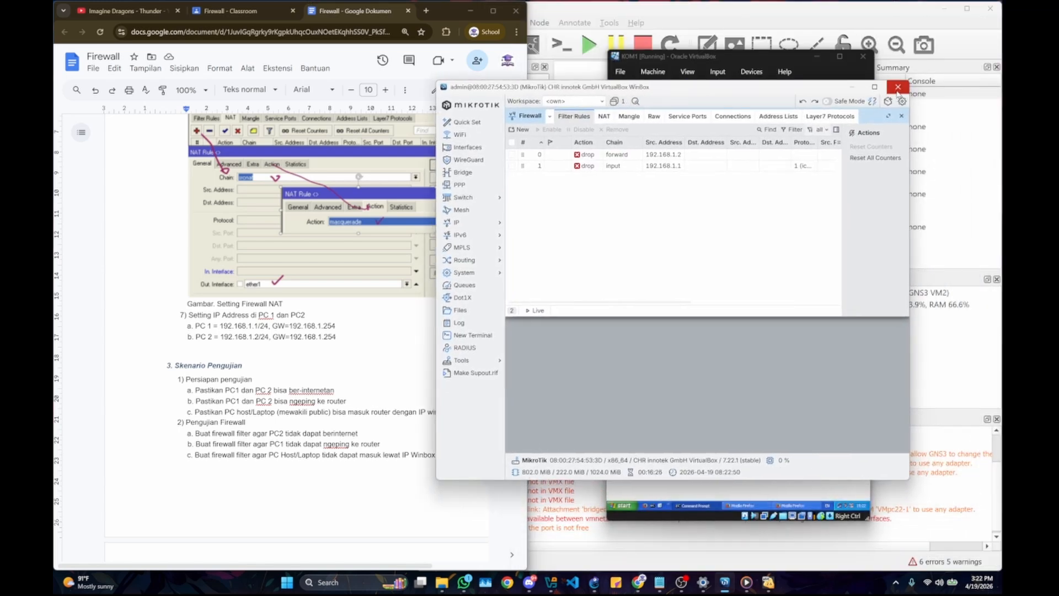
click(897, 87)
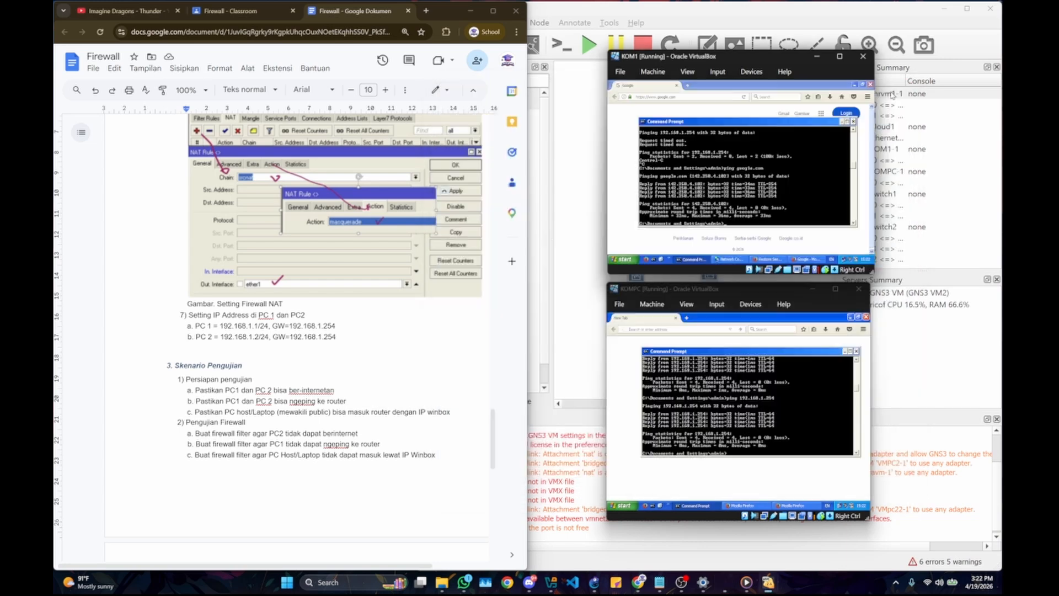
mouse_move(453, 582)
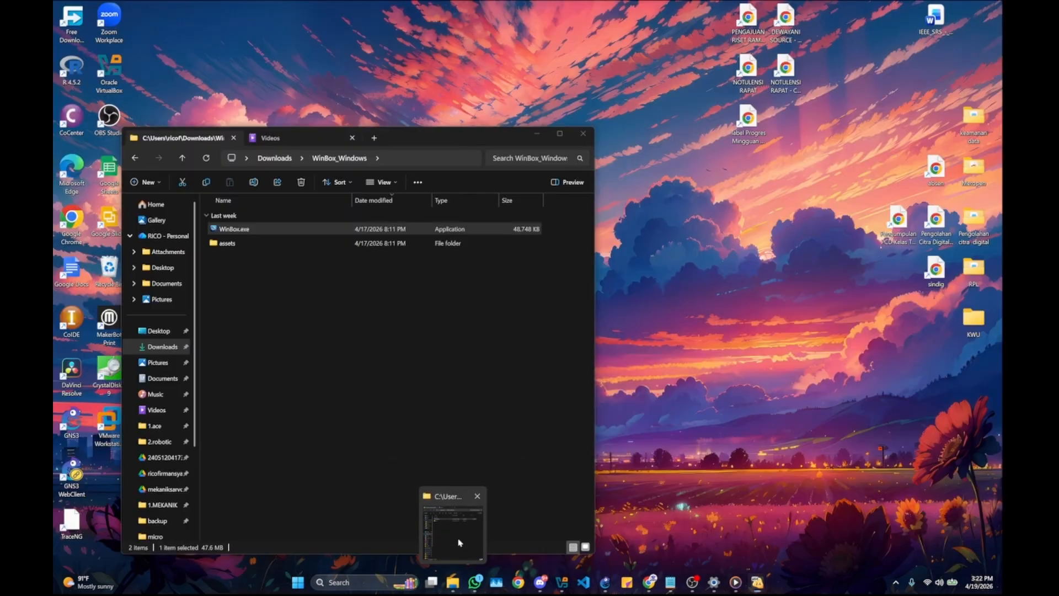
click(458, 542)
double_click(417, 230)
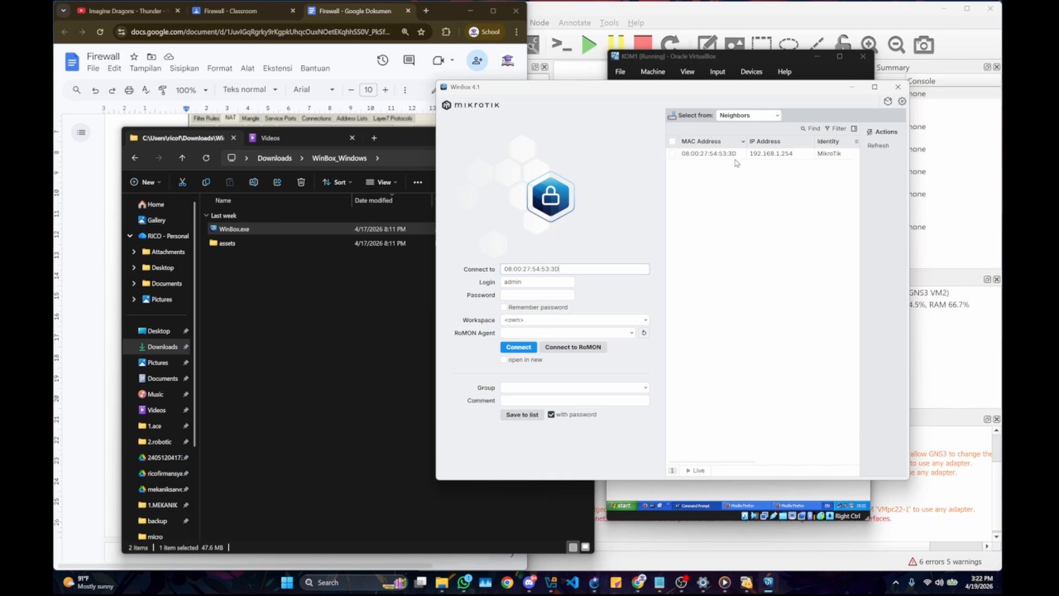
Step: Connect to the MikroTik neighbor by its MAC address as admin with the login password, and minimize the File Explorer window
click(708, 156)
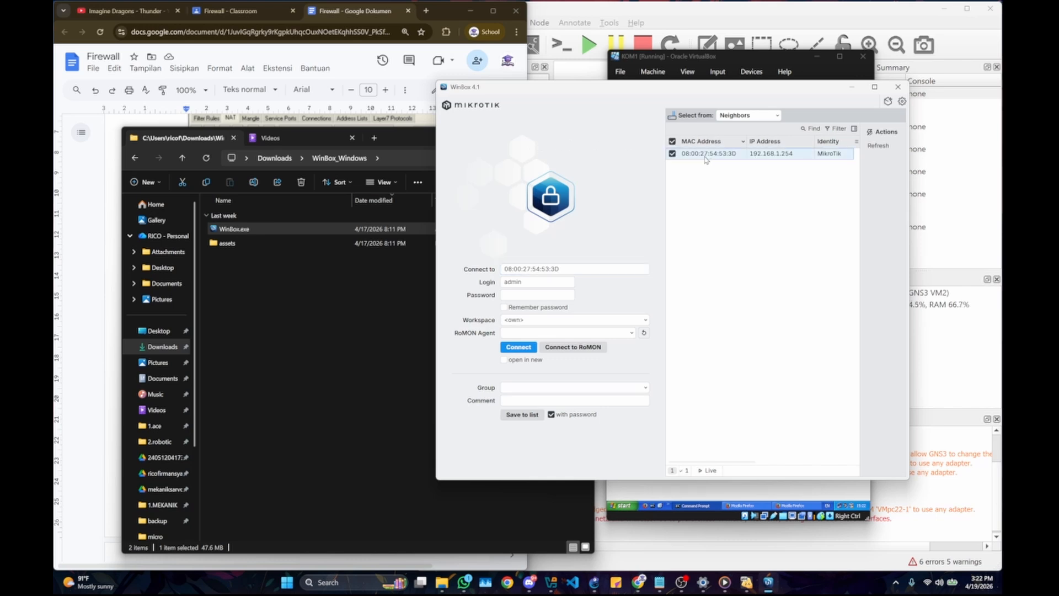
click(513, 294)
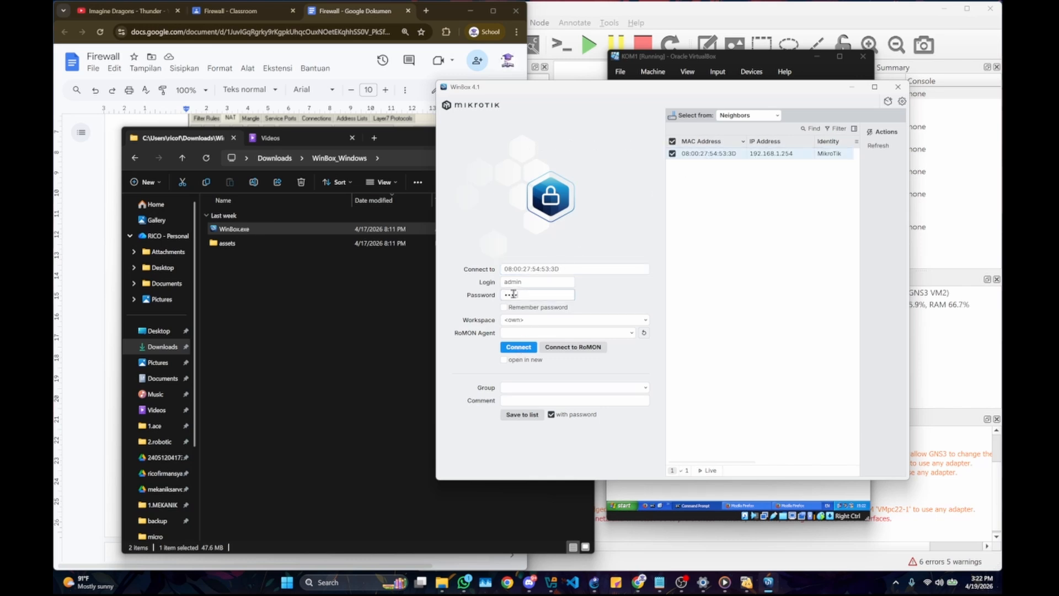
key(Return)
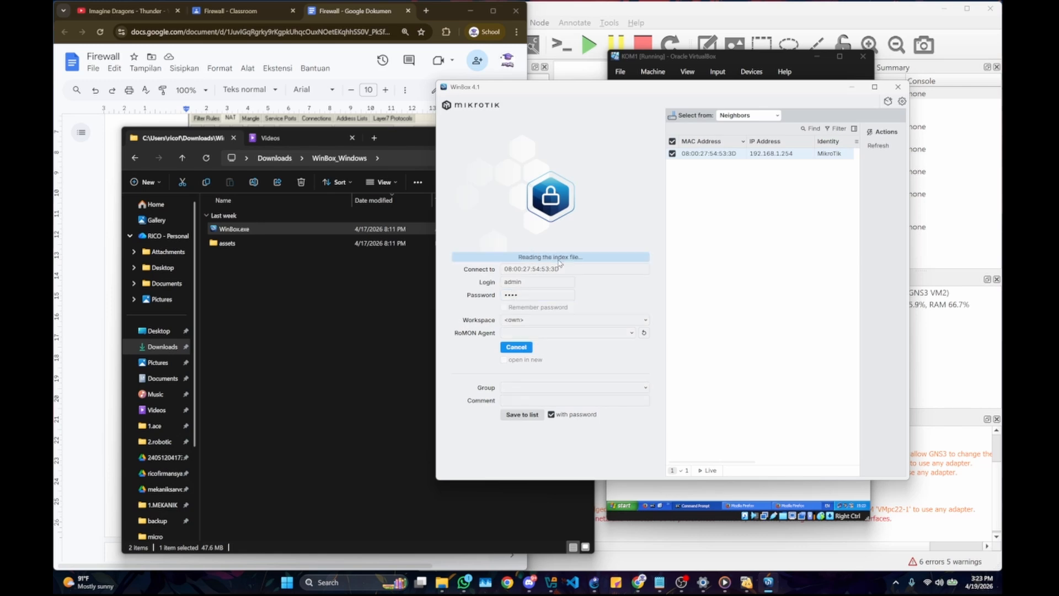
click(415, 154)
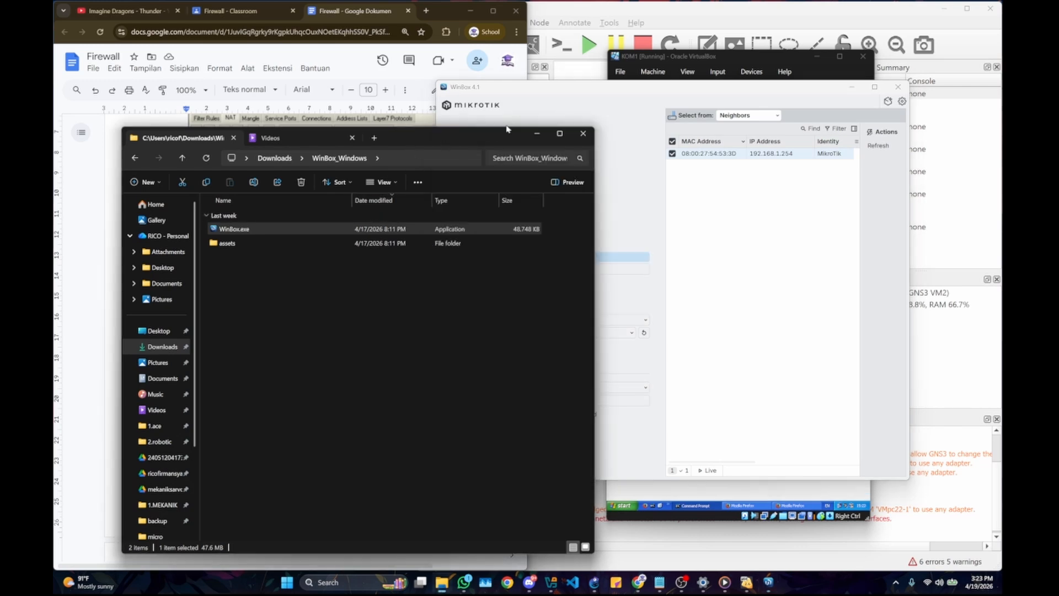
click(531, 133)
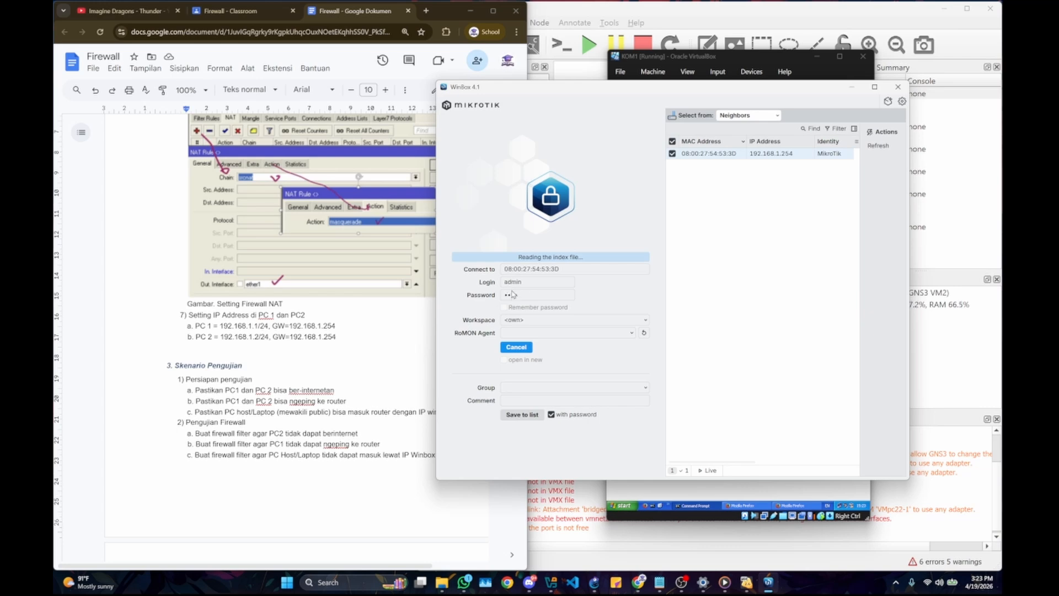
Step: Bring up the chr vm1 console, dismiss its keyboard-capture notice, wake the login prompt, and return to the WinBox session
click(745, 583)
click(676, 529)
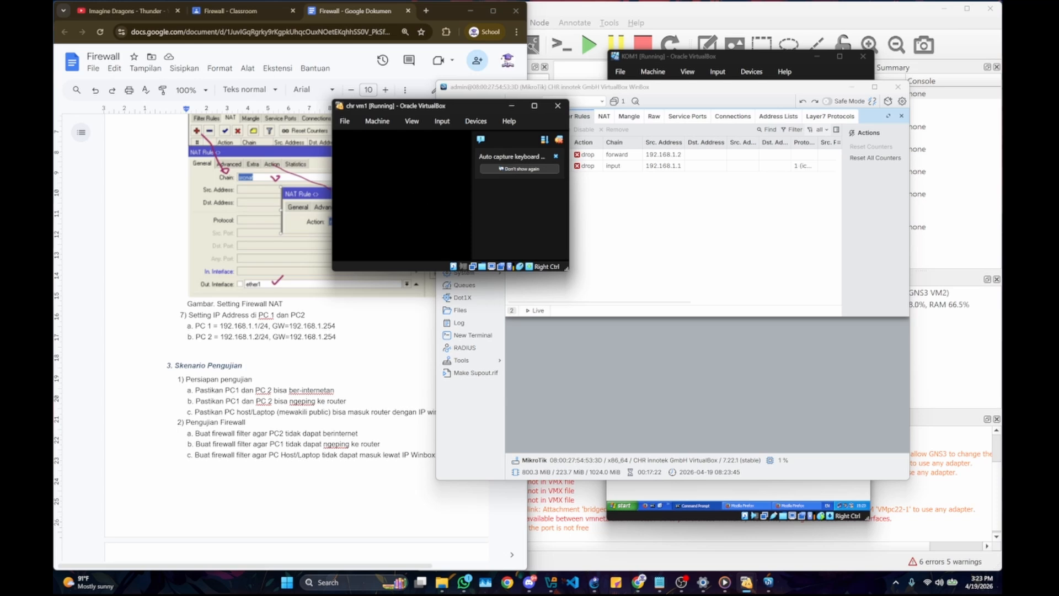
click(559, 140)
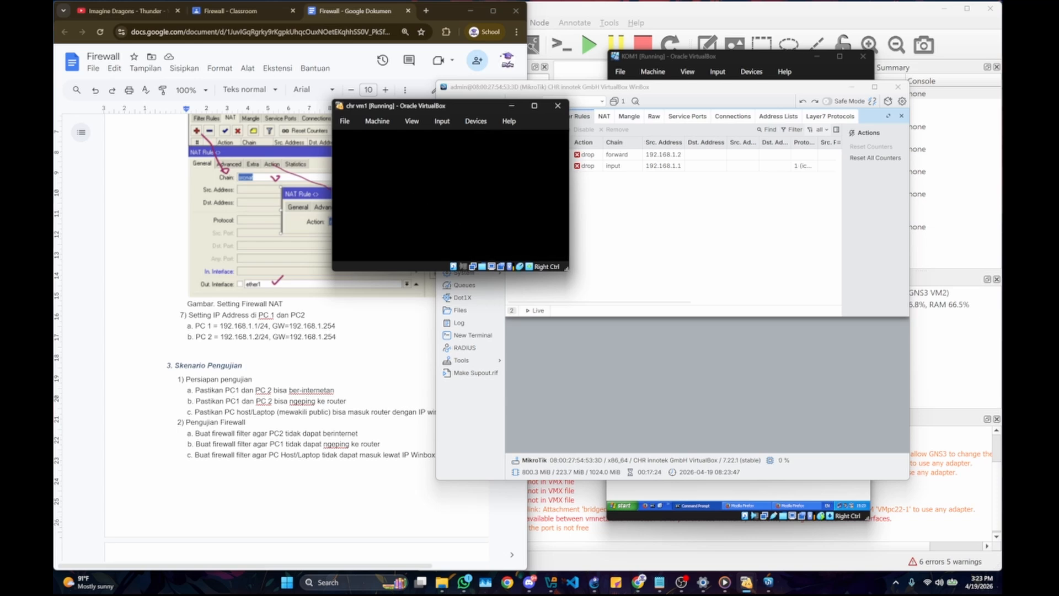
key(Return)
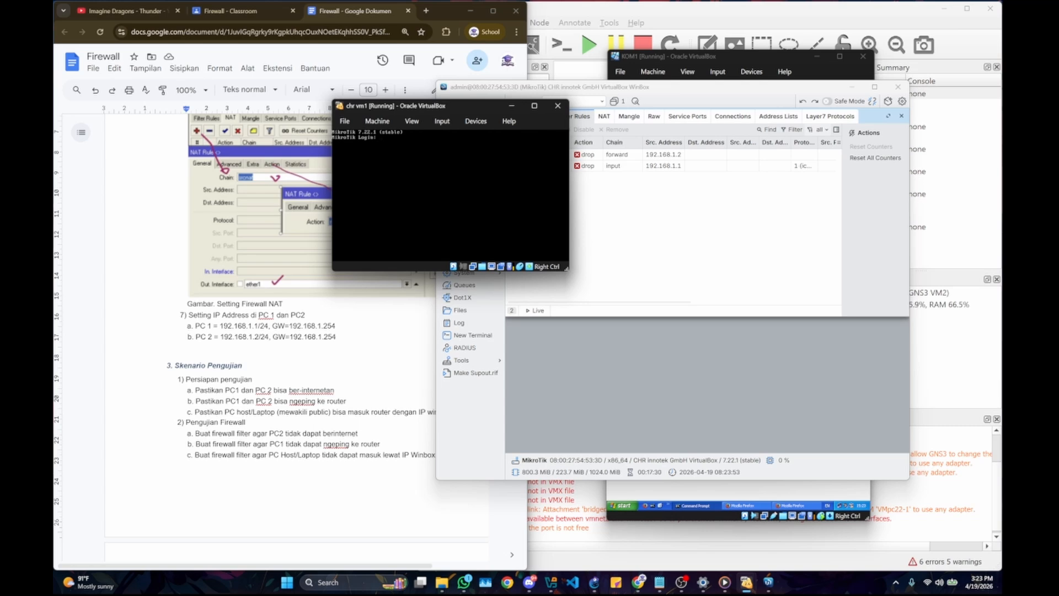
click(639, 218)
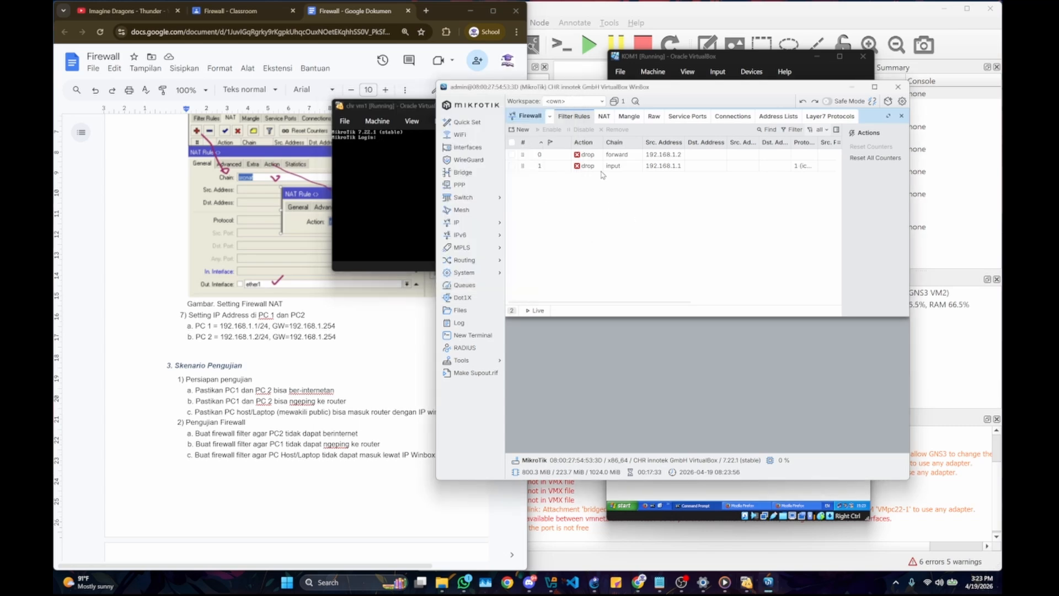
Step: Check item c of the firewall tests in the lab document, and start a new filter rule with its chain set to input
click(220, 455)
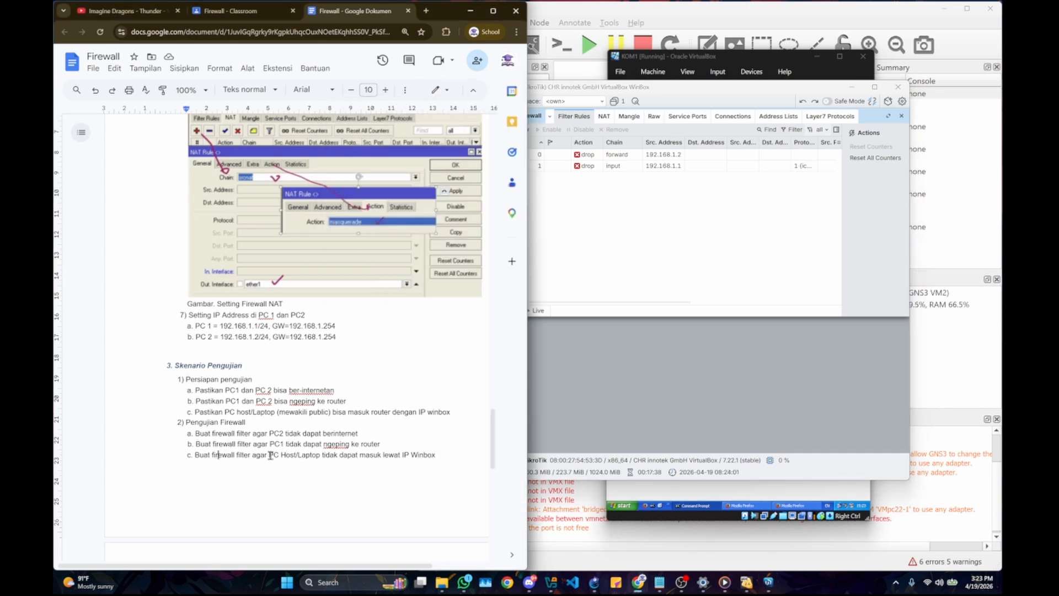
click(655, 217)
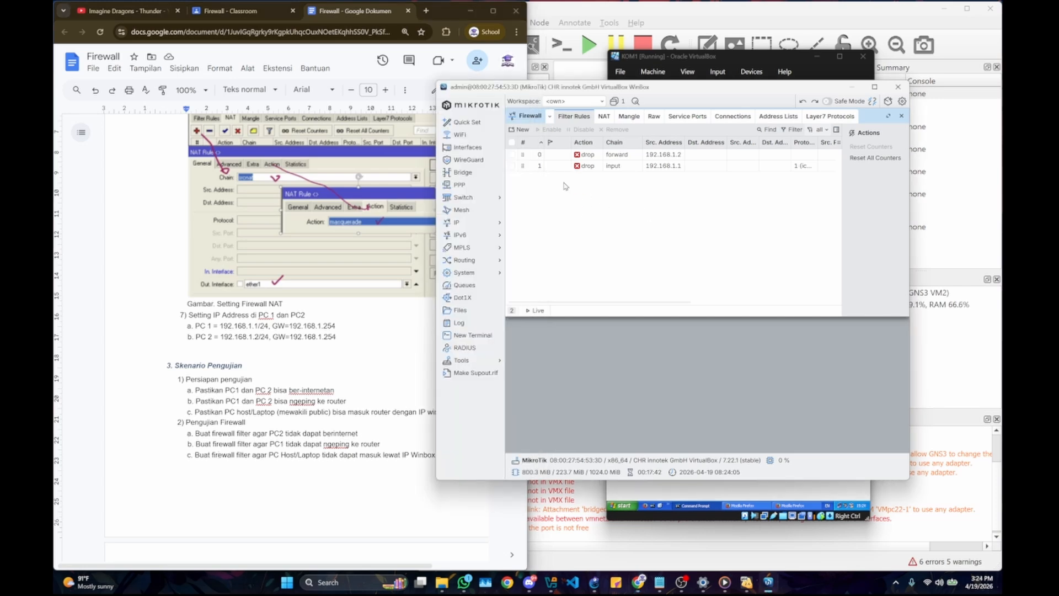
click(522, 130)
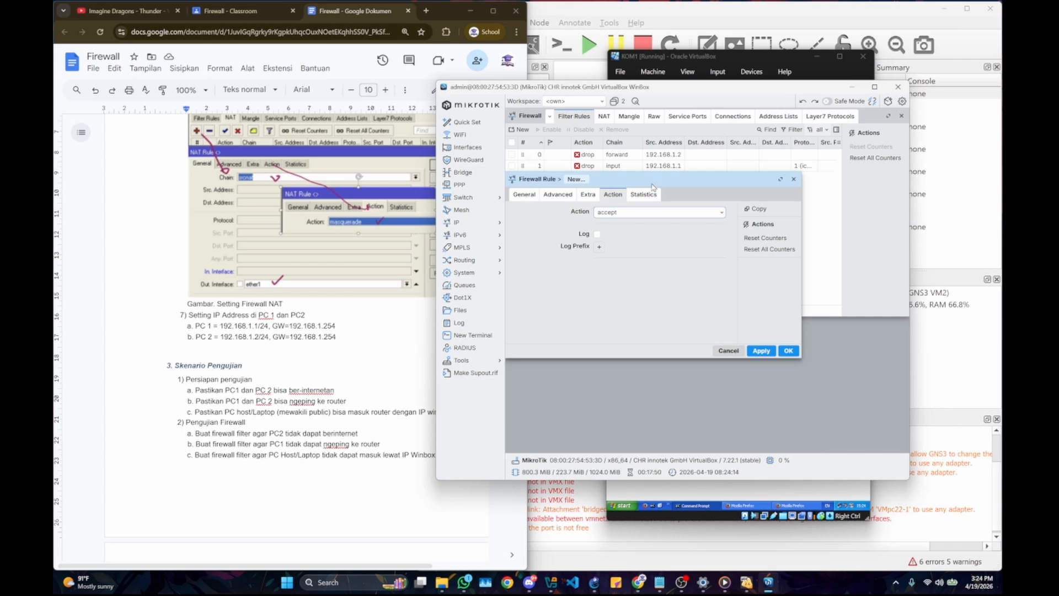
click(629, 213)
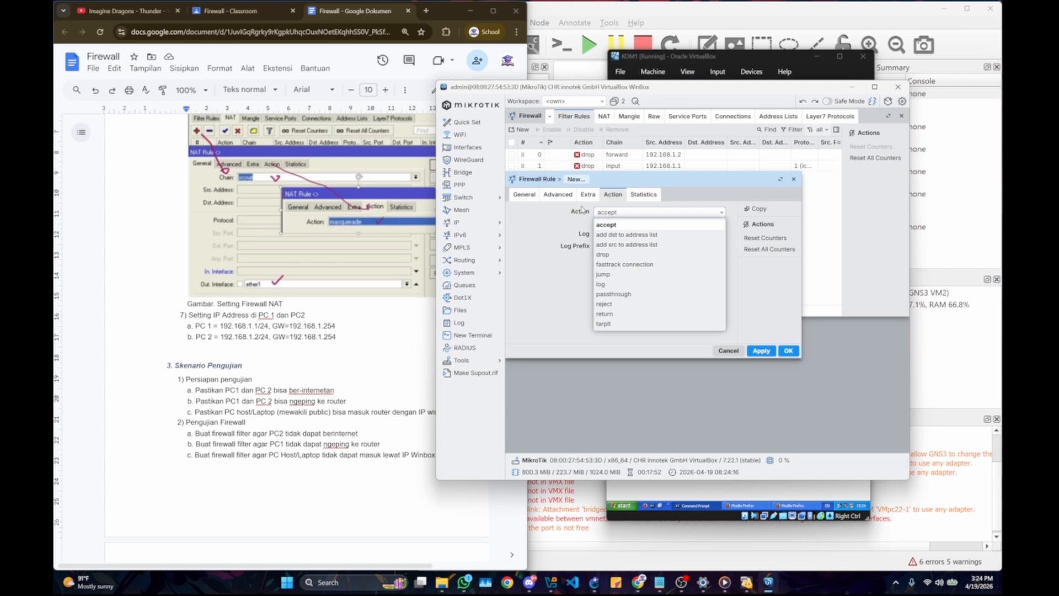
click(520, 197)
click(671, 251)
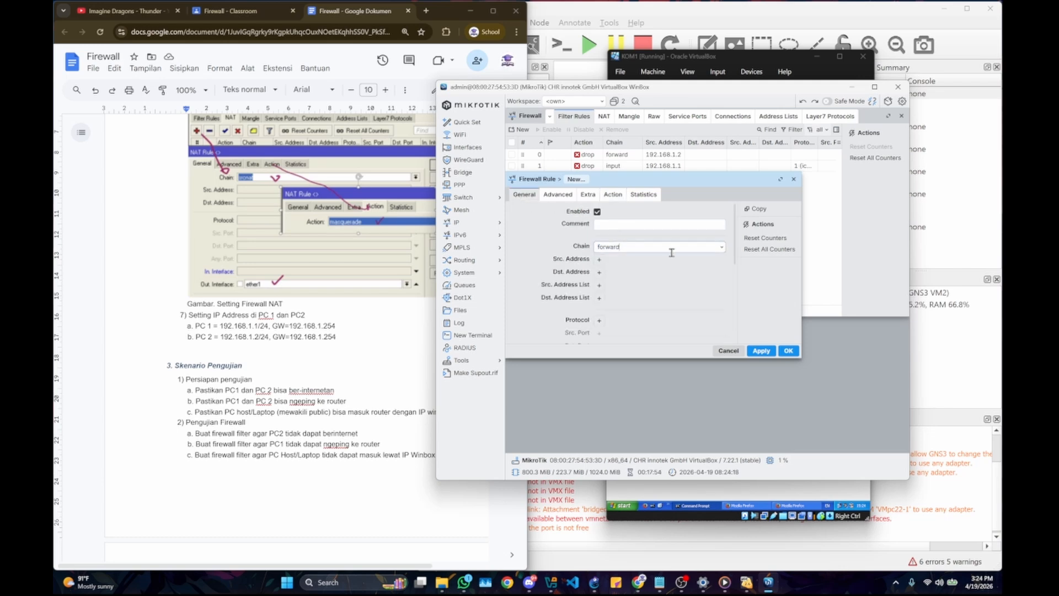
click(720, 248)
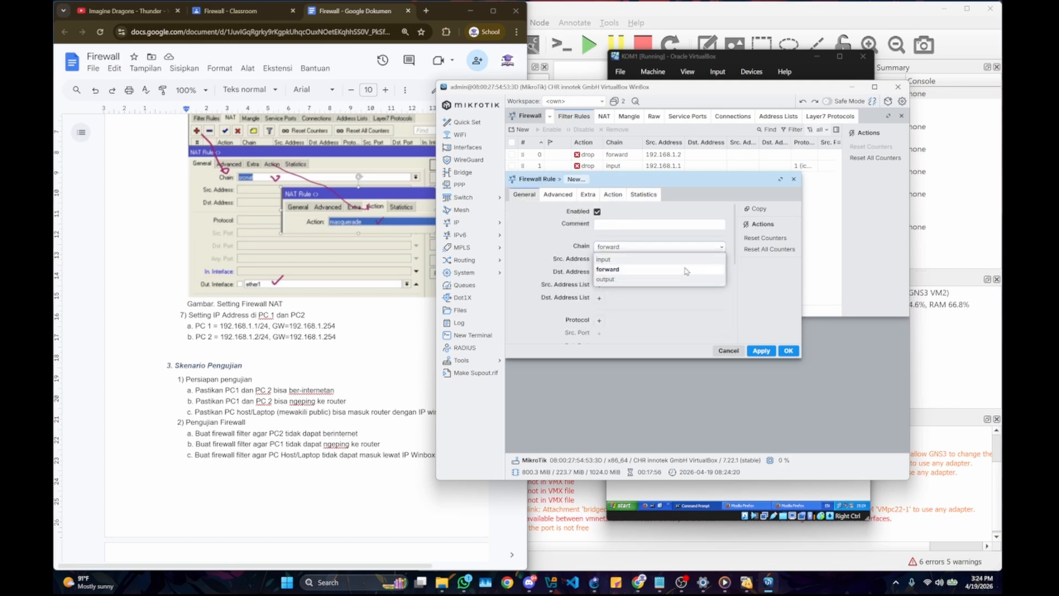
click(674, 259)
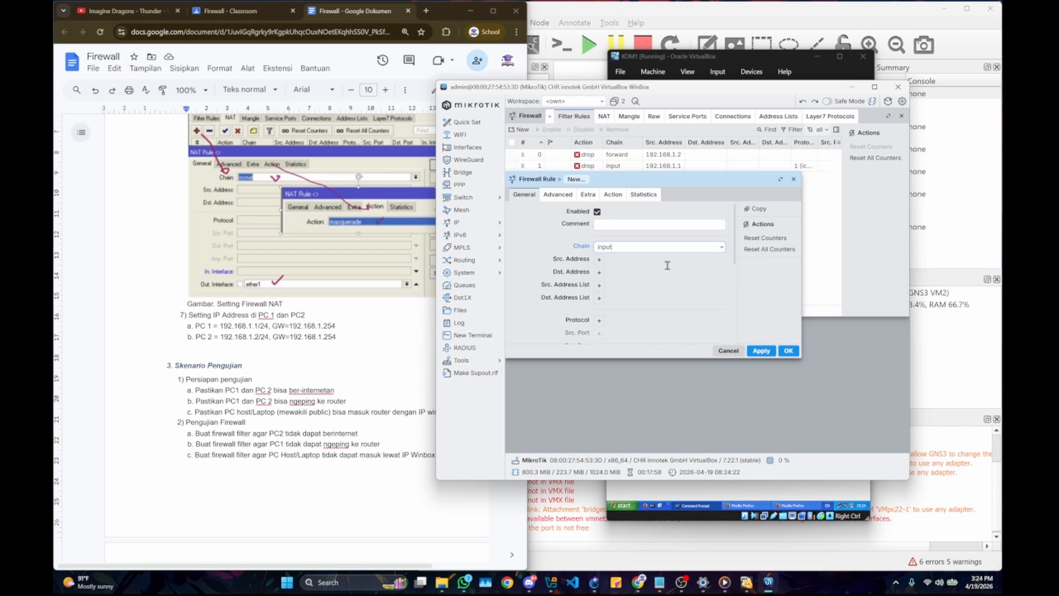
Step: Set the new filter rule's source address to 192.168.0/24
click(600, 259)
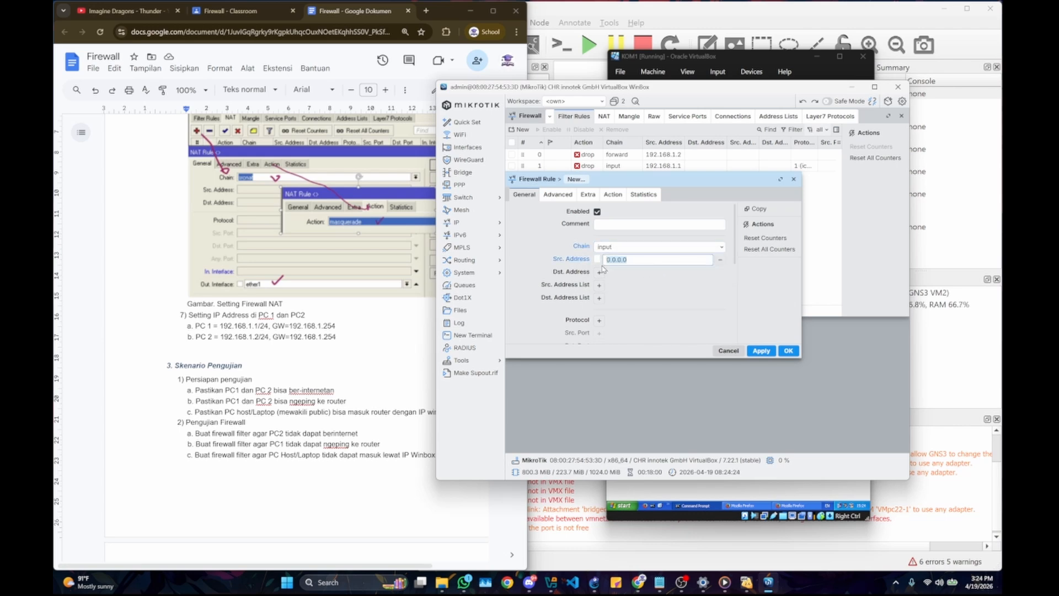
text(1)
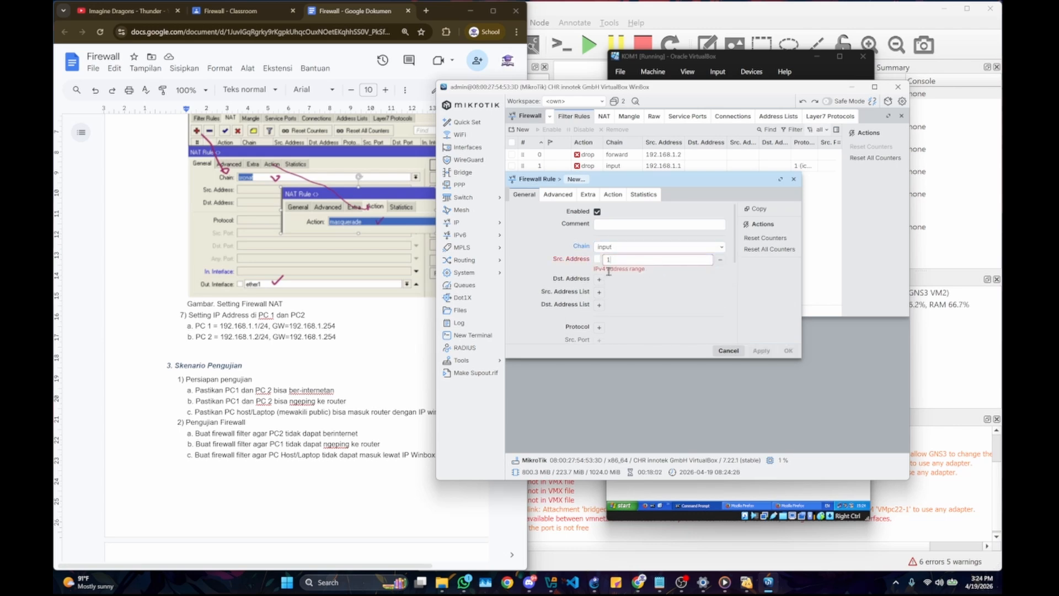
text(92.168)
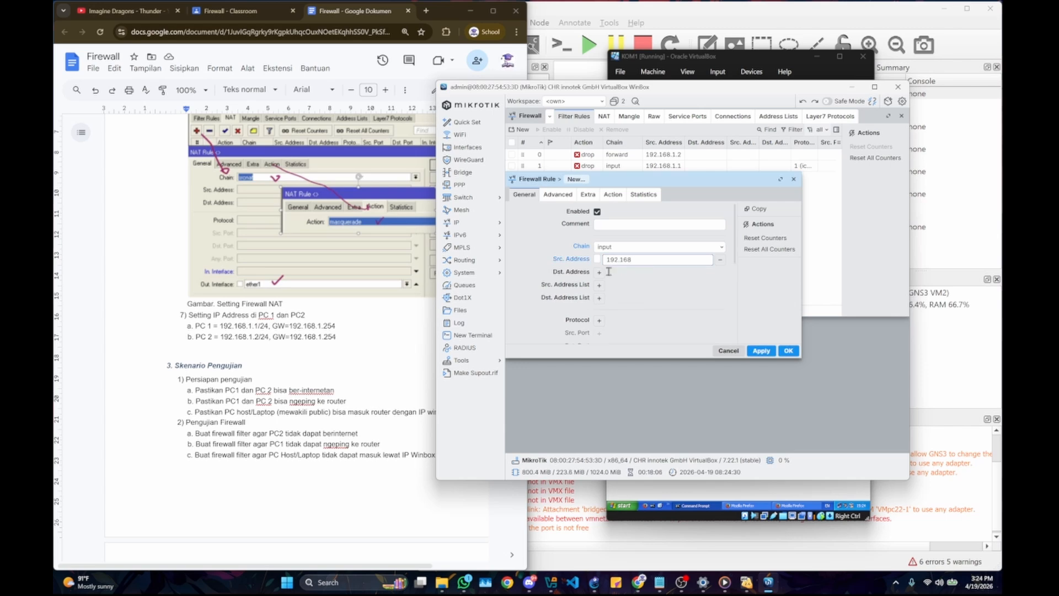
text(.)
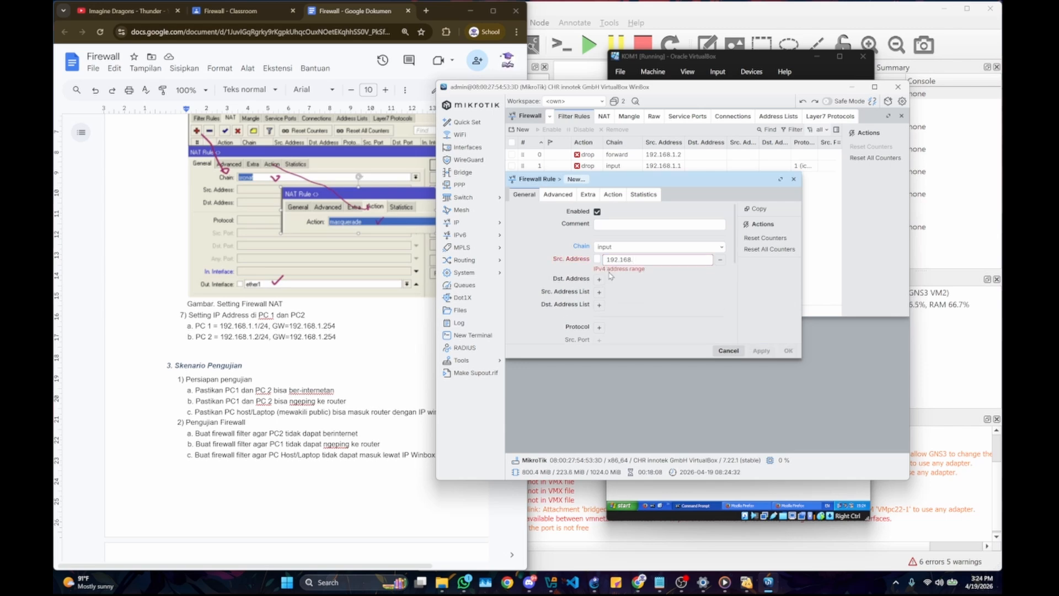
text(0)
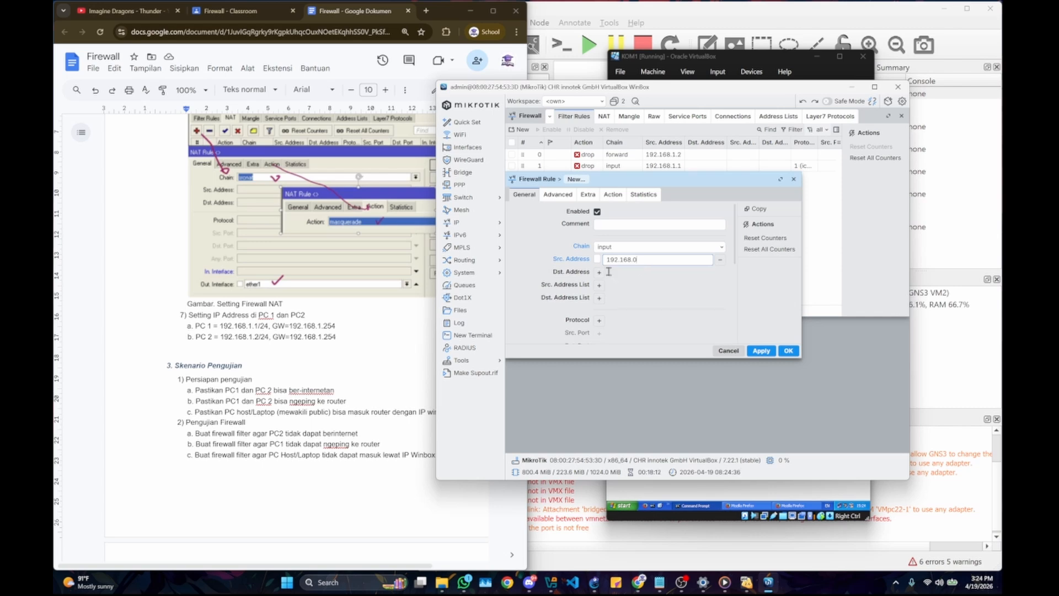
text(/)
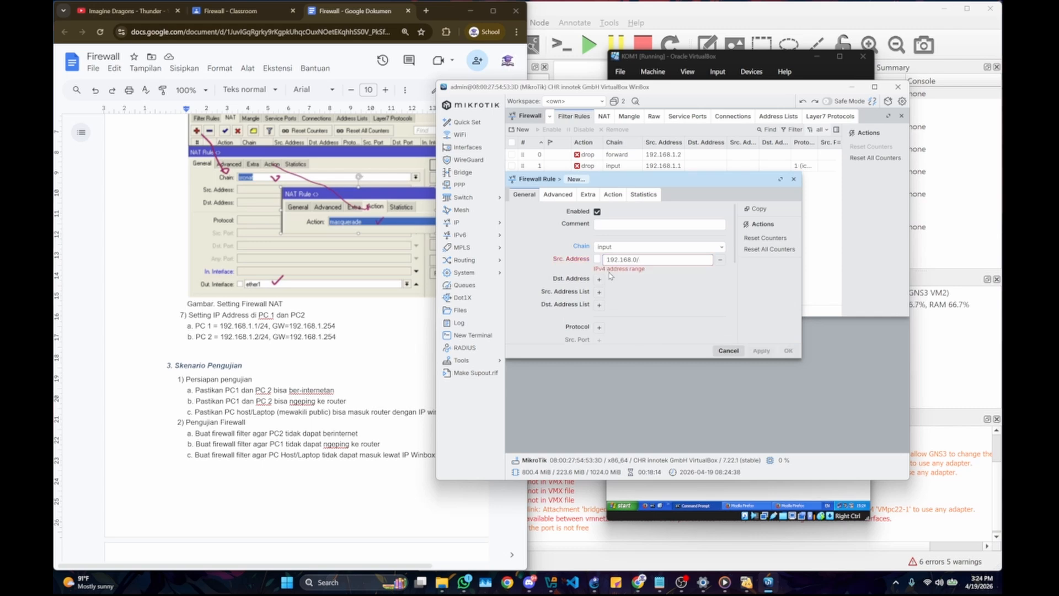
text(24)
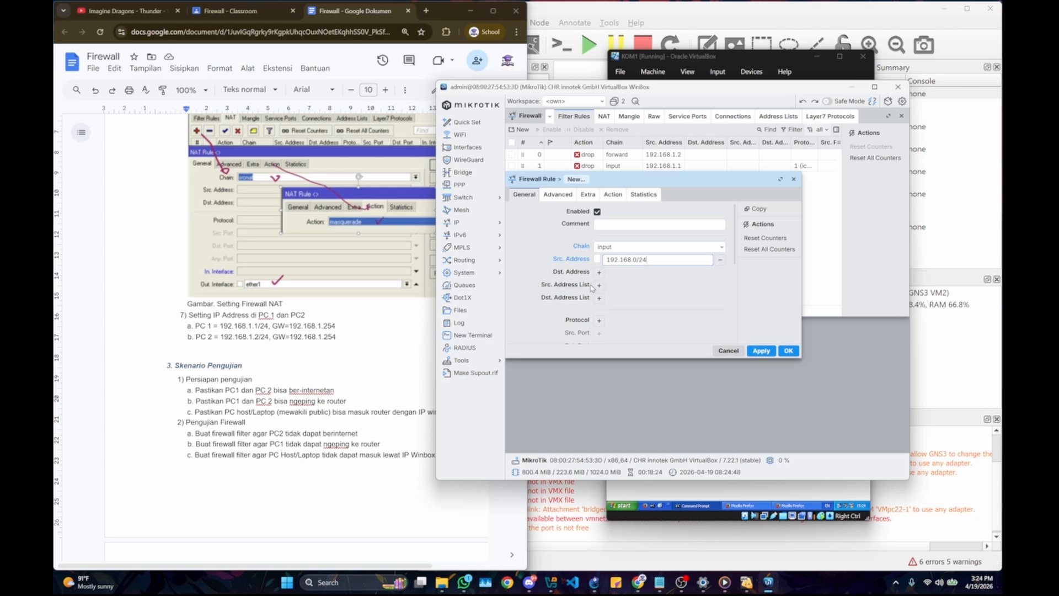
Step: Set the new filter rule's protocol to tcp
scroll(599, 249, down, 3)
click(599, 221)
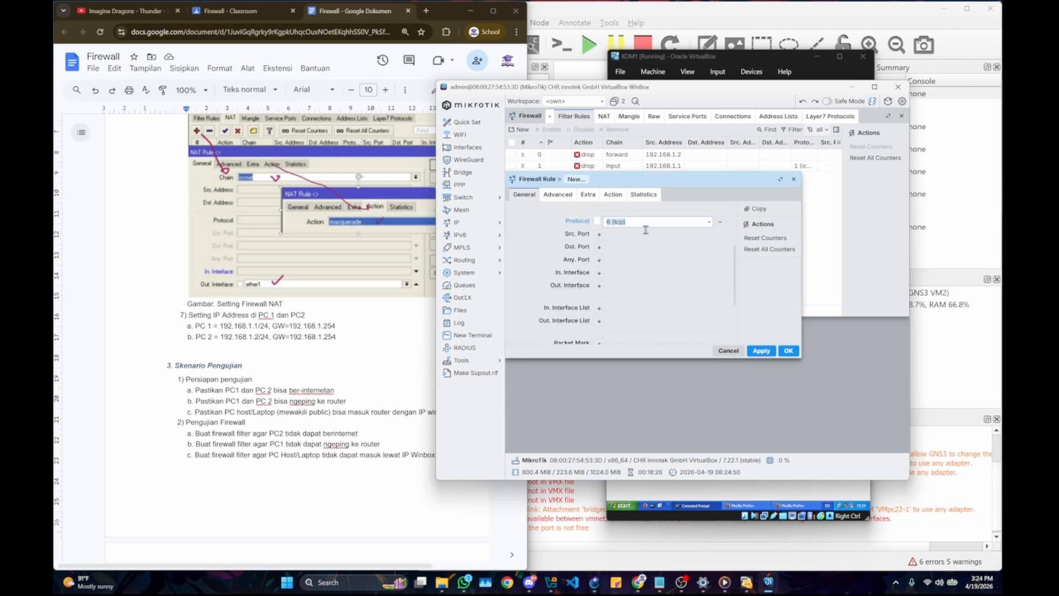
click(709, 222)
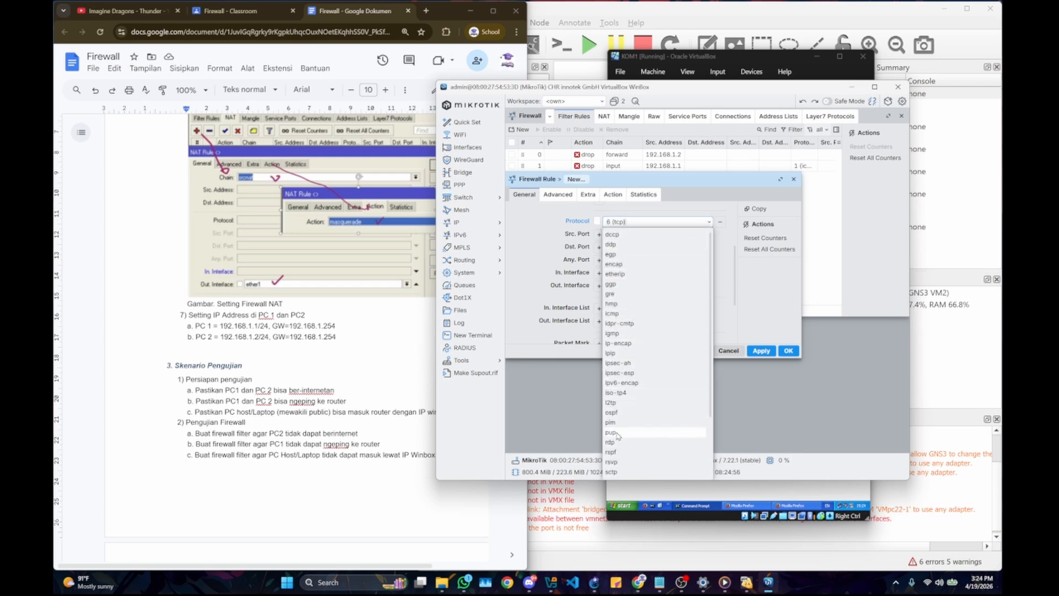
scroll(621, 393, down, 3)
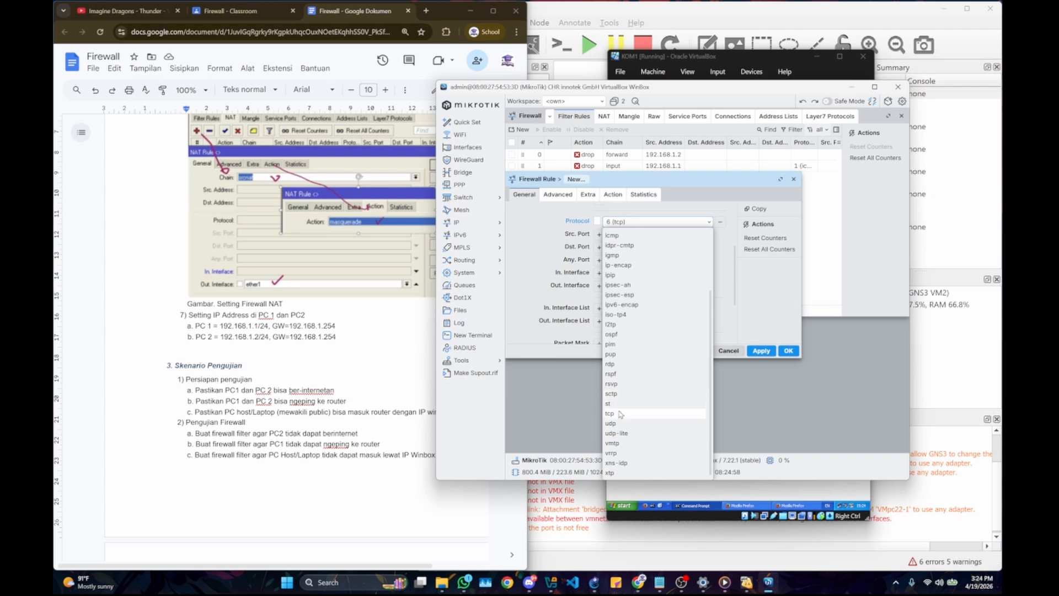
click(620, 415)
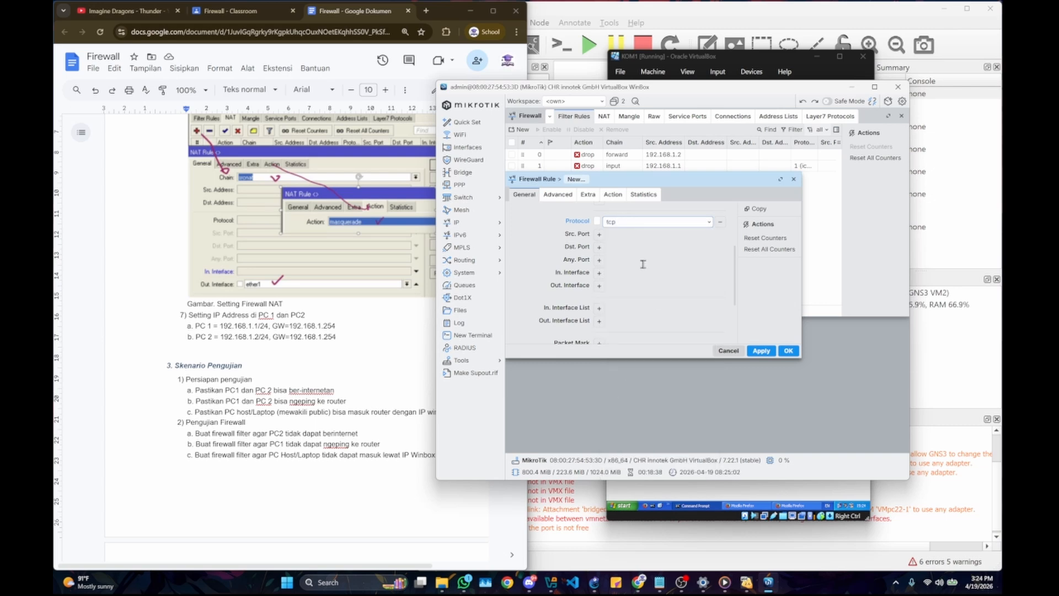
Step: Set the new filter rule's destination port to 8291
scroll(643, 265, up, 1)
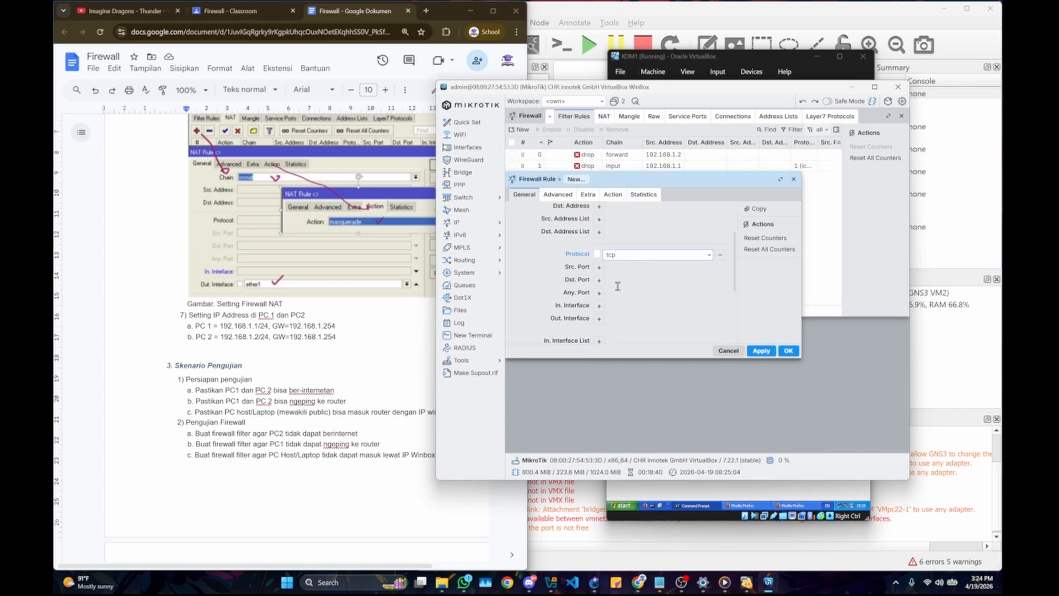
scroll(617, 287, down, 1)
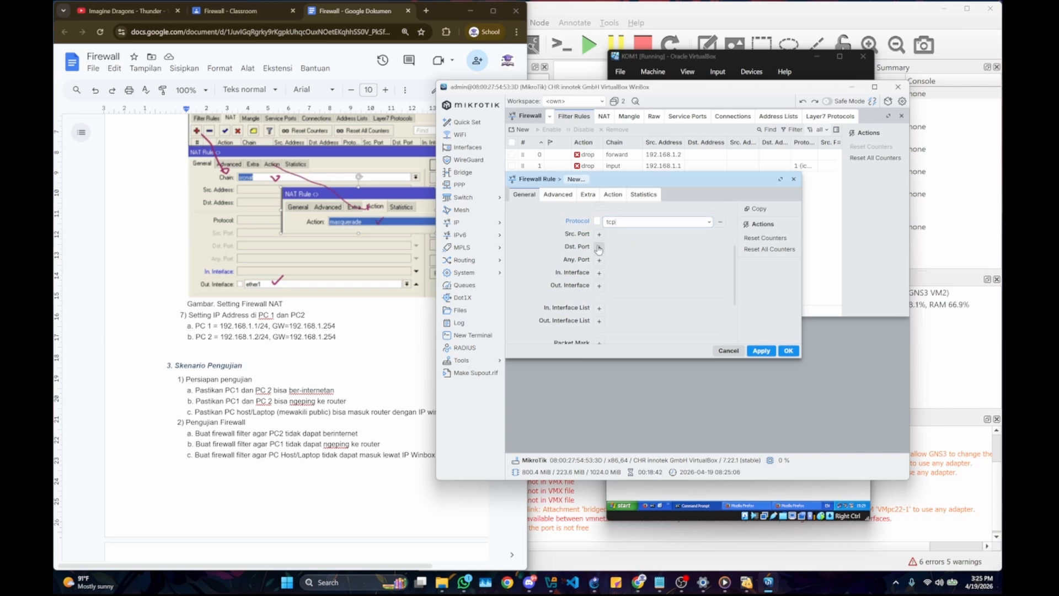
scroll(597, 263, up, 2)
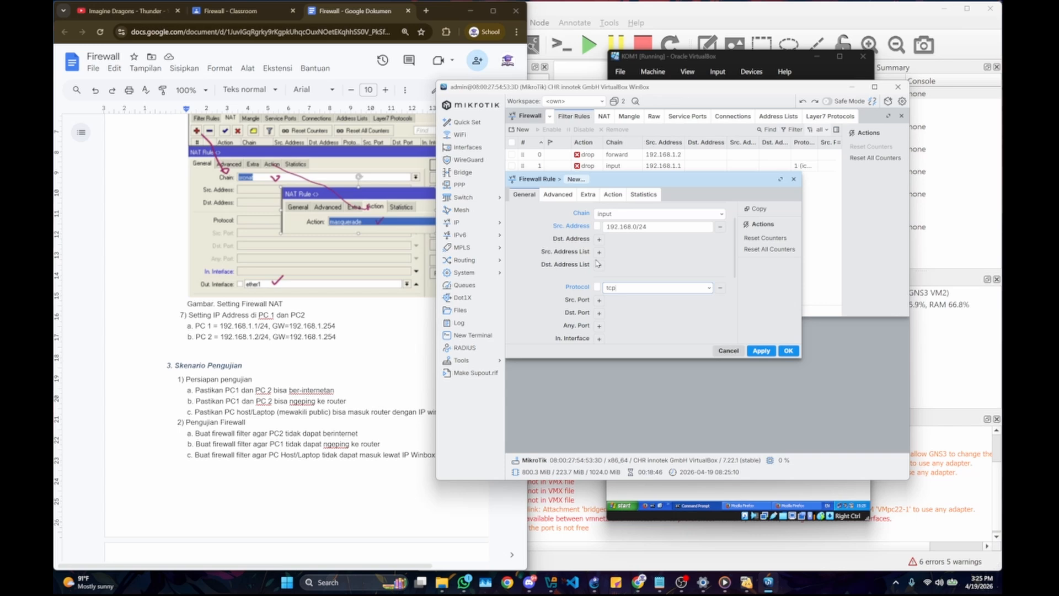
scroll(596, 263, down, 1)
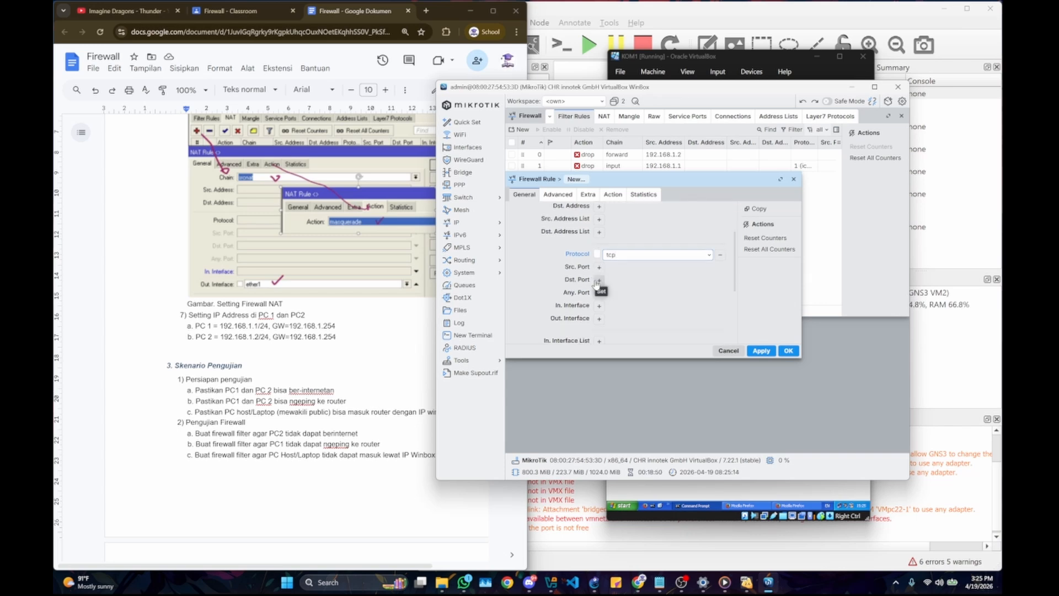
click(599, 279)
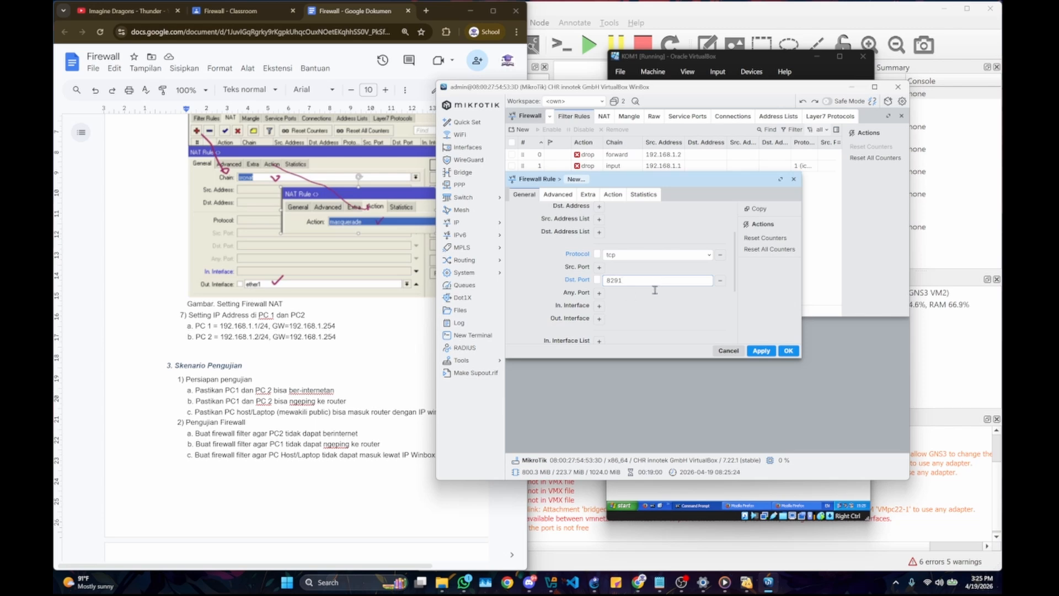
Step: Set the port 8291 rule's action to drop, review its general settings, and save the rule
click(621, 195)
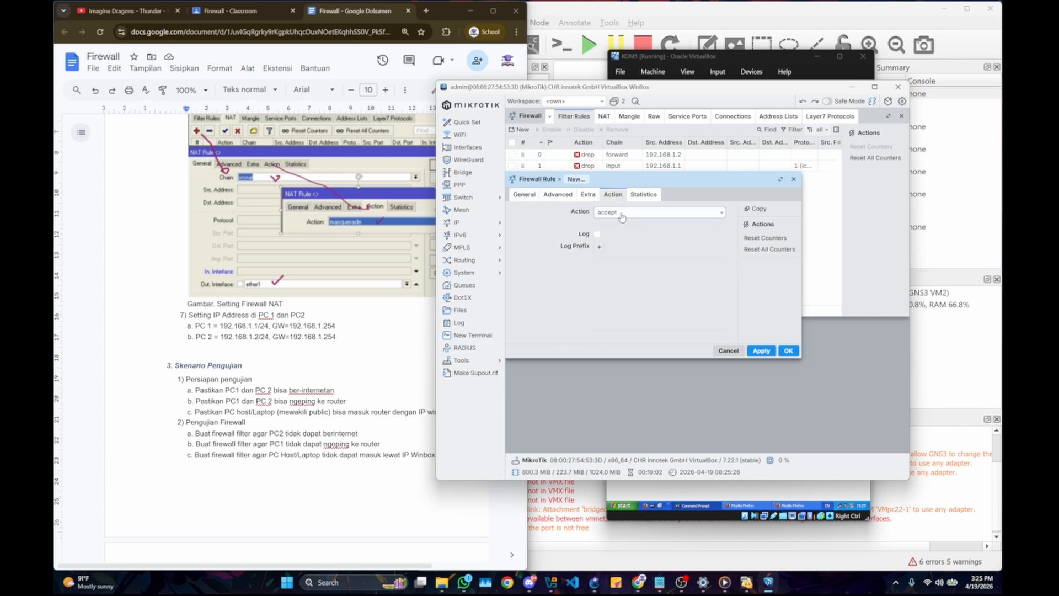
click(621, 217)
click(623, 255)
click(524, 194)
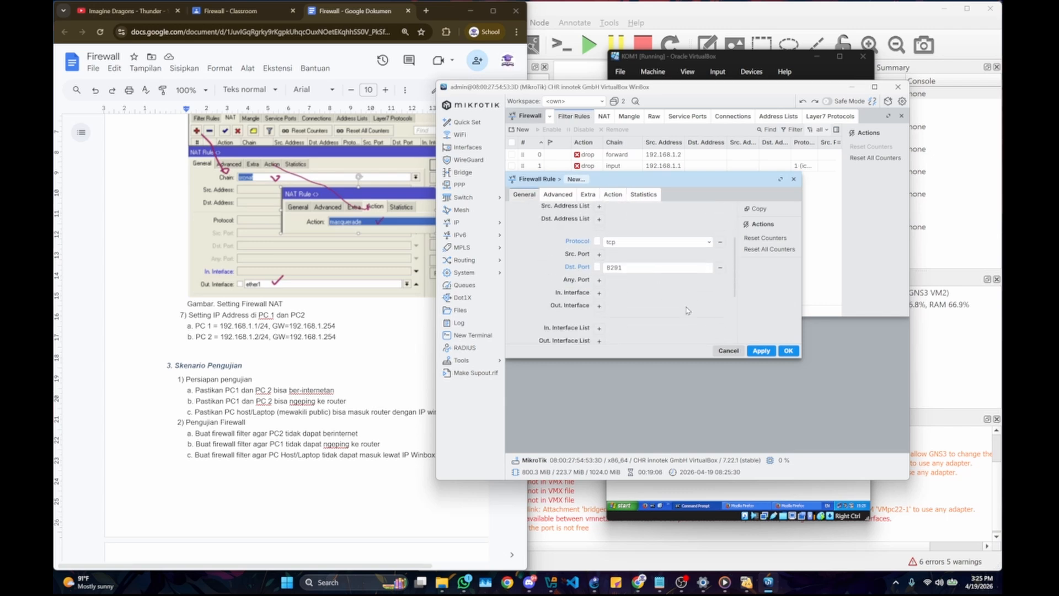
scroll(638, 249, down, 3)
click(776, 352)
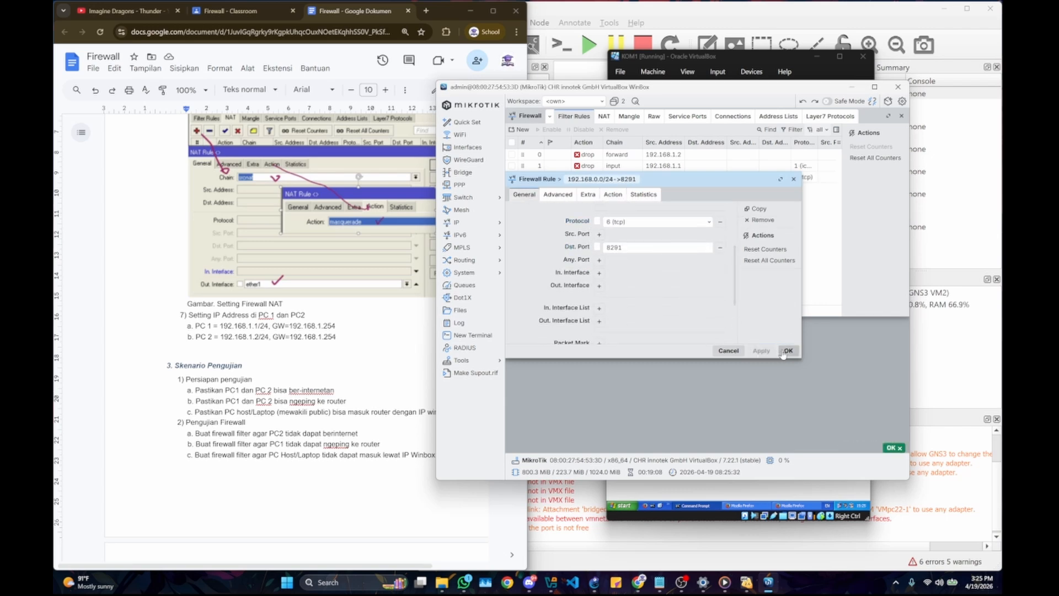
click(789, 354)
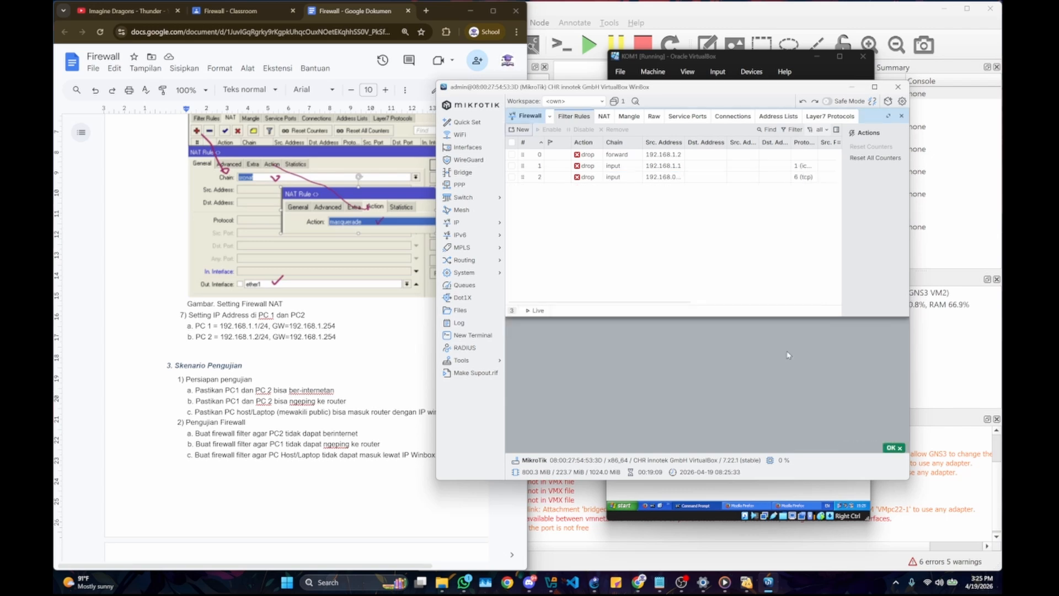
click(894, 449)
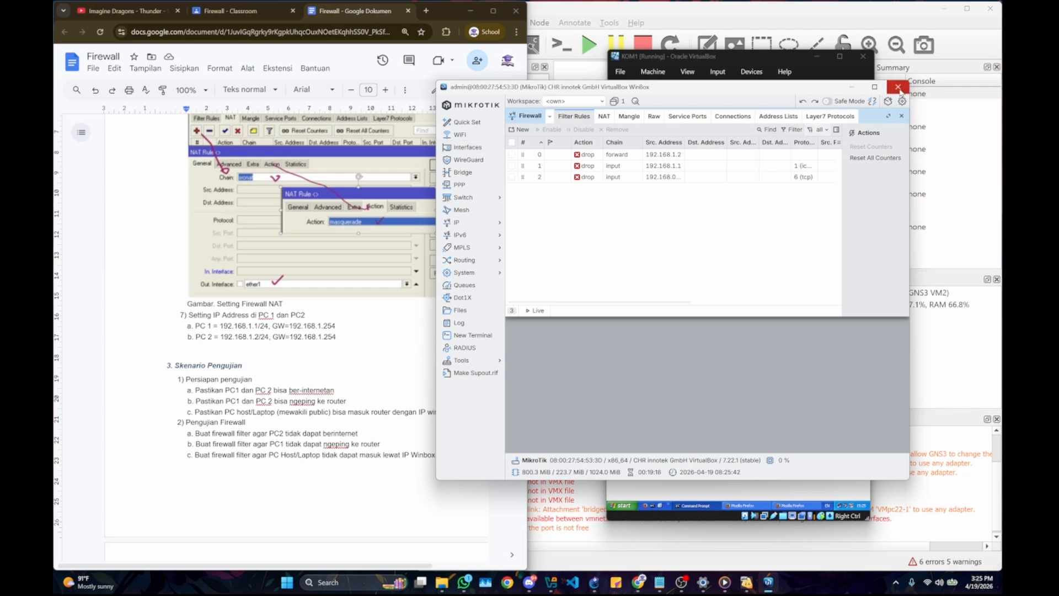
Step: Disconnect from the router and try reconnecting as admin through its MAC address, re-entering the login password
click(872, 102)
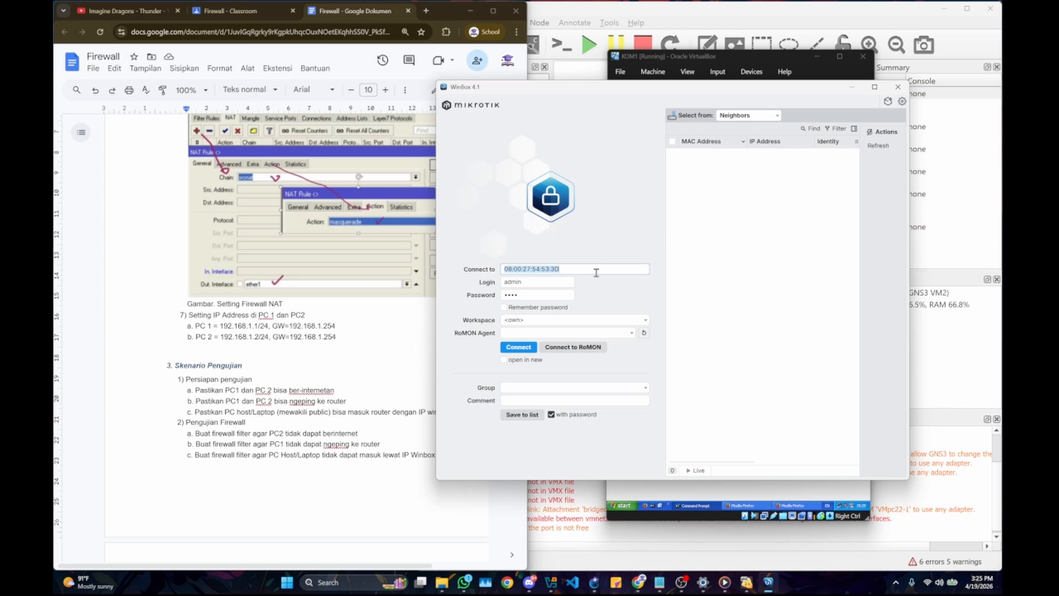
click(725, 156)
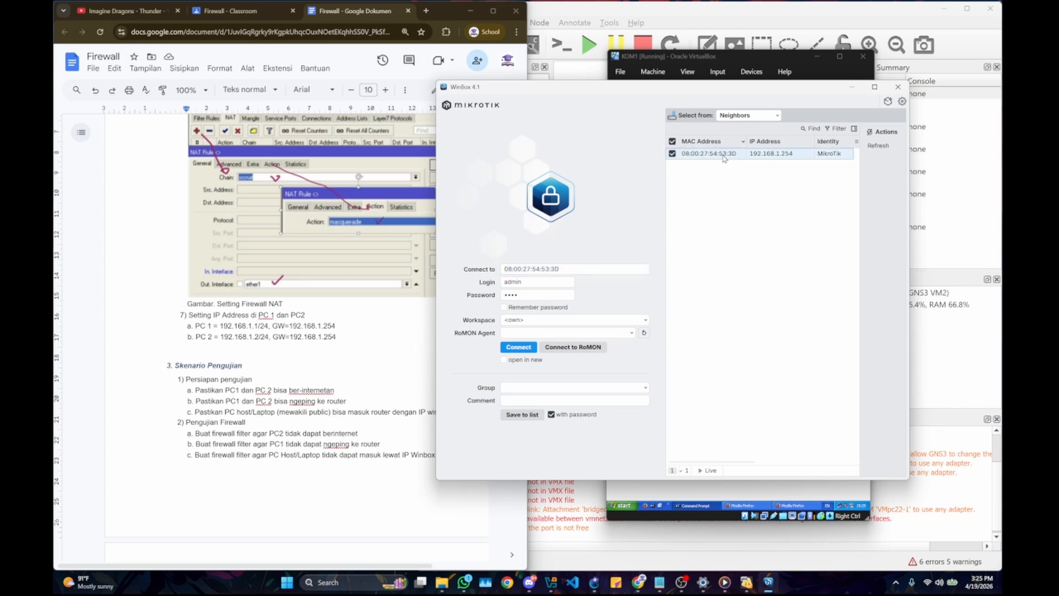
double_click(522, 296)
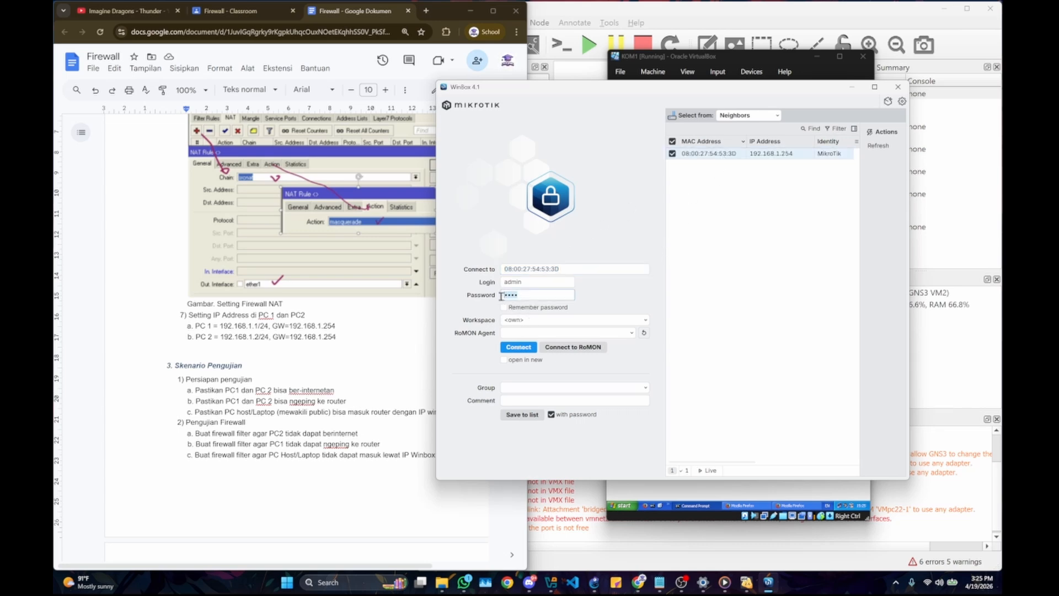
key(BackSpace)
click(522, 345)
click(521, 347)
click(520, 348)
Step: Try to log in to the router through its IP address 192.168.1.254, and move the WinBox window off the PC consoles
click(753, 155)
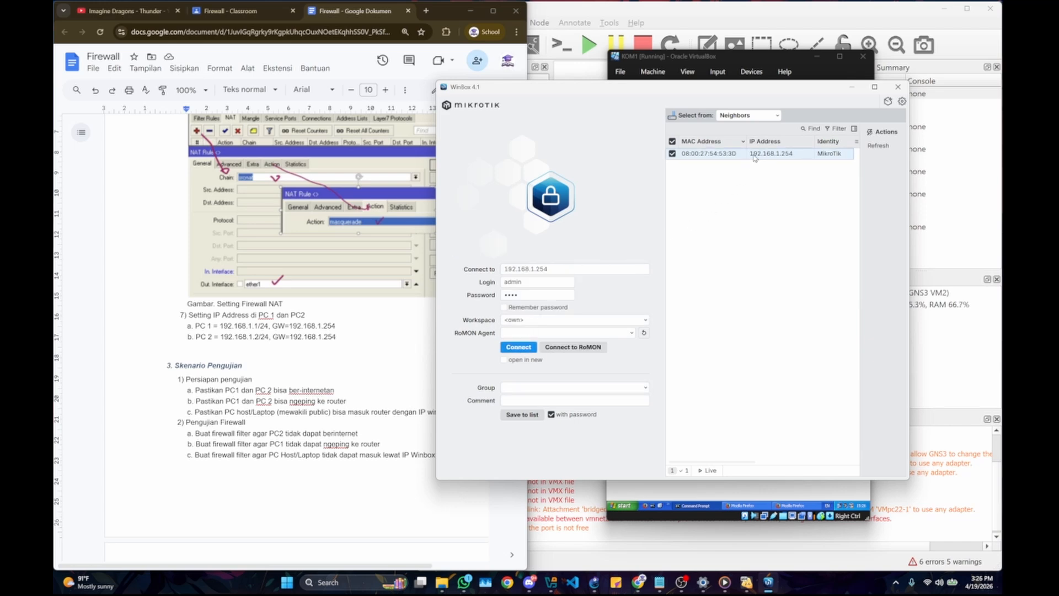
click(518, 347)
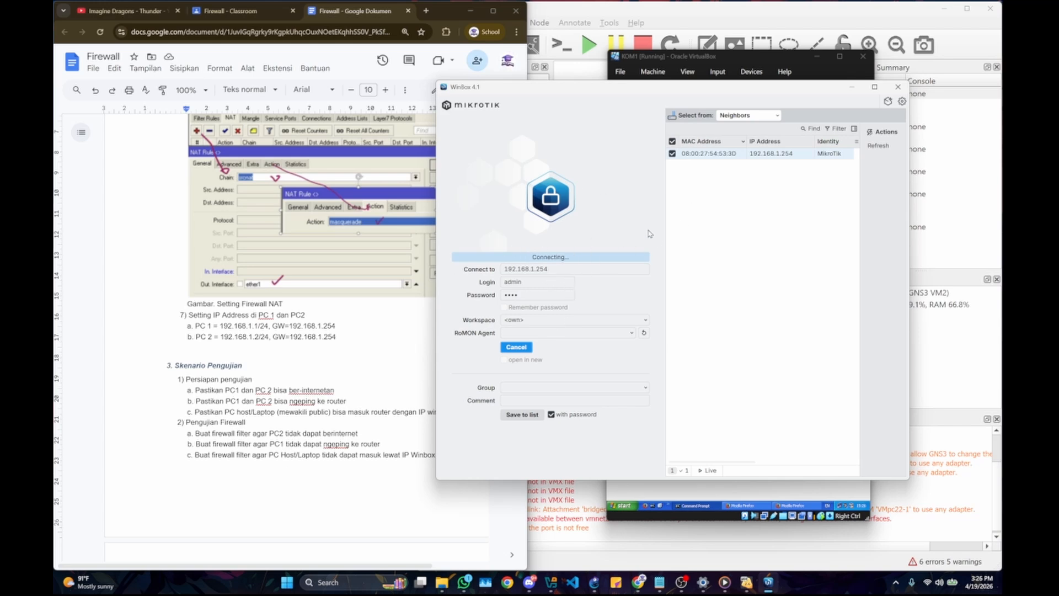
drag(813, 91, 544, 155)
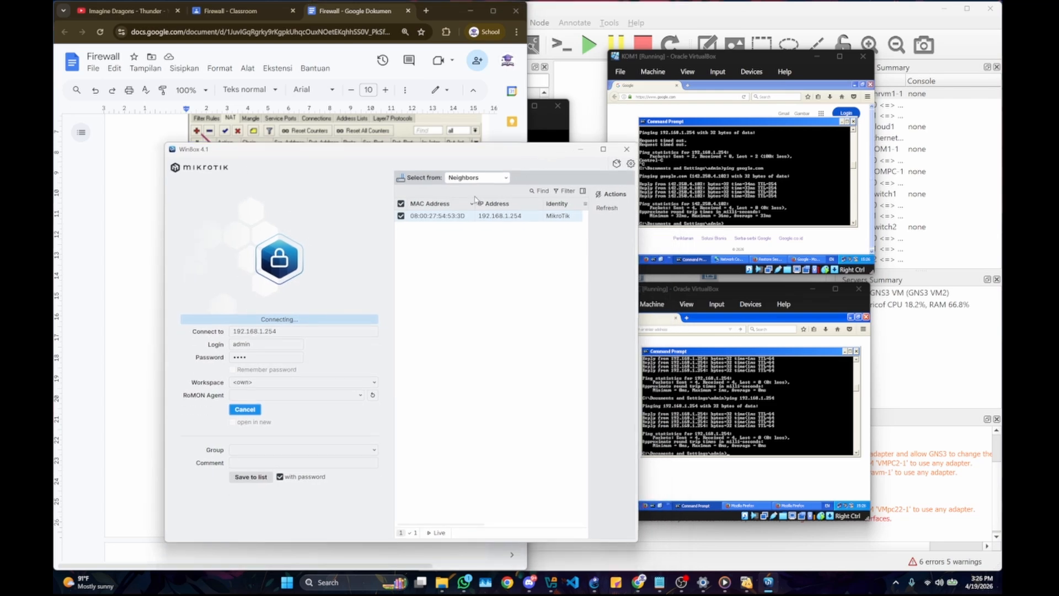
drag(440, 151, 772, 131)
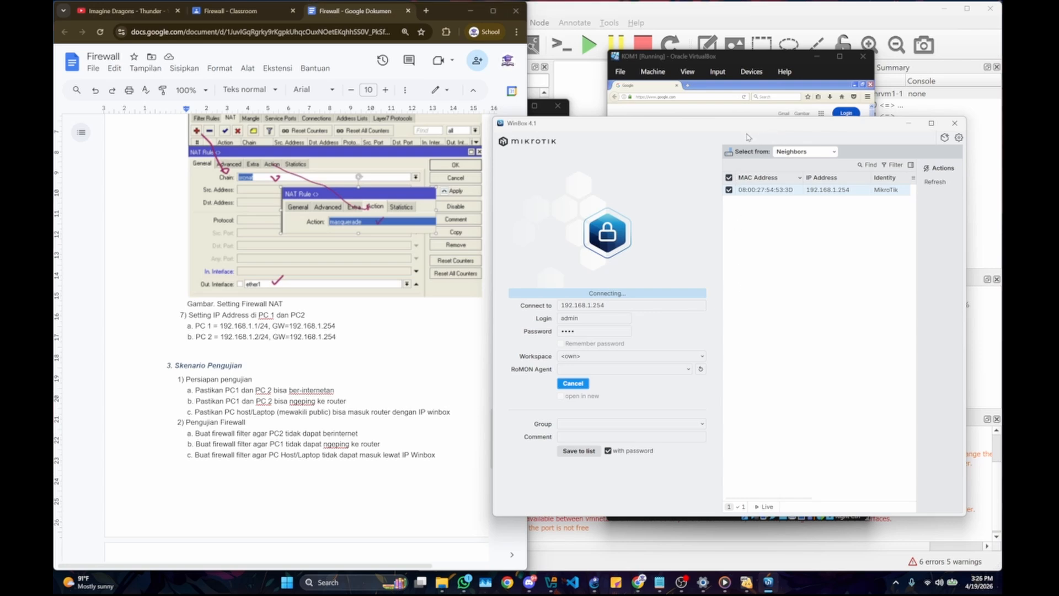
drag(750, 136, 388, 117)
Step: Ping 192.168.1.254 from the command prompts of both the KOM1 and KOMPC virtual machines
click(728, 176)
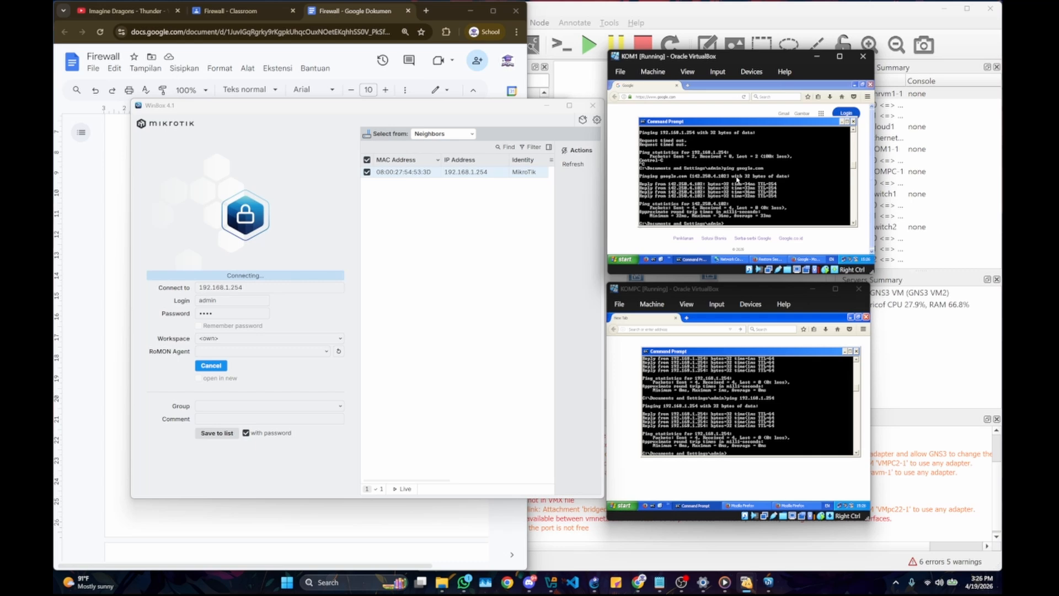
text(ping 192.168.1.254)
key(Return)
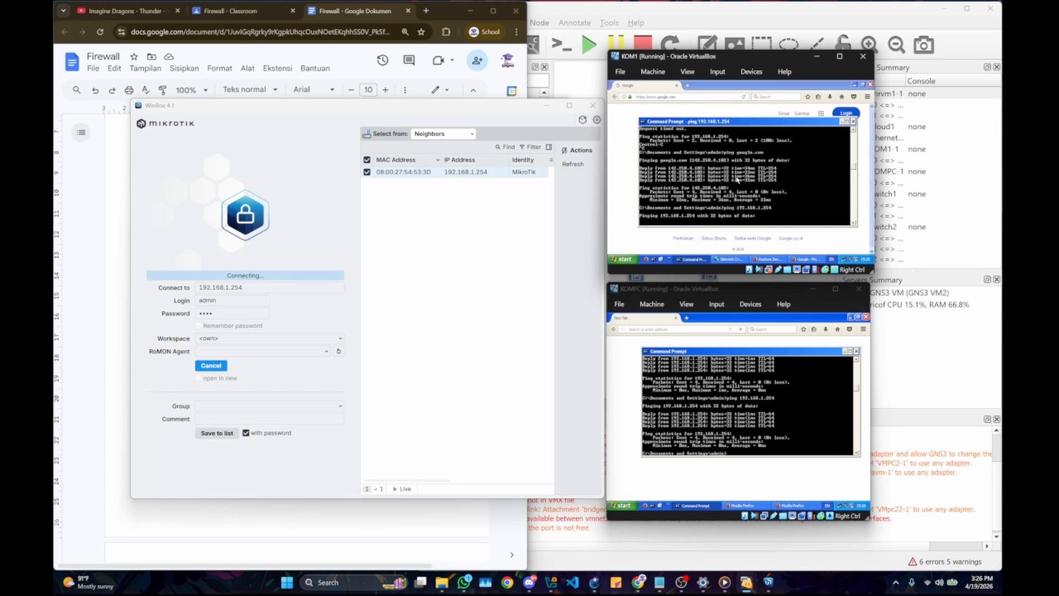
click(769, 391)
key(Up)
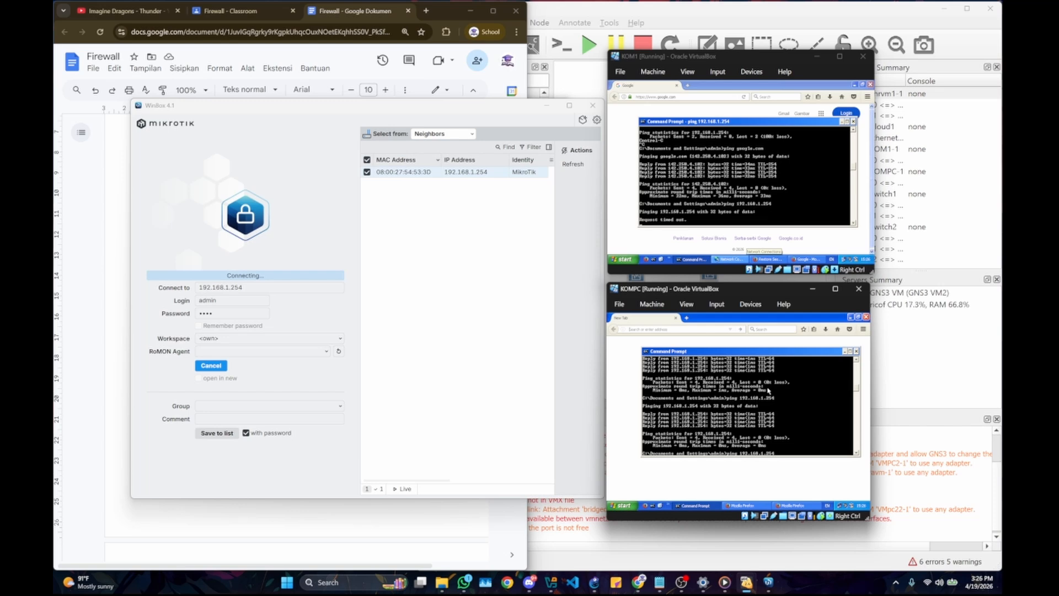
key(Return)
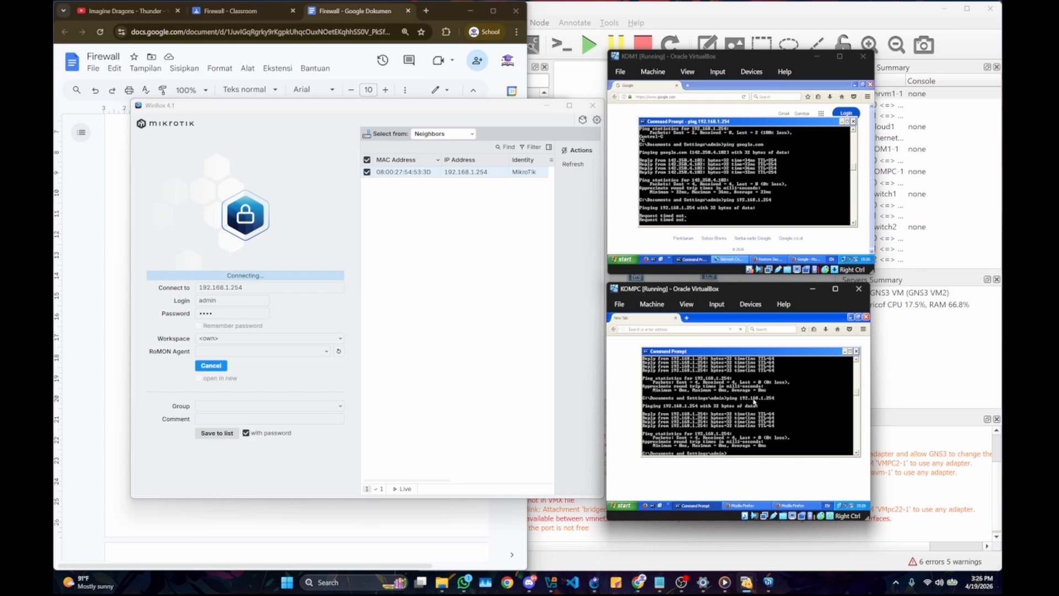
Step: Move the WinBox window aside and log in to the chr vm1 router console as admin with the account password
click(467, 335)
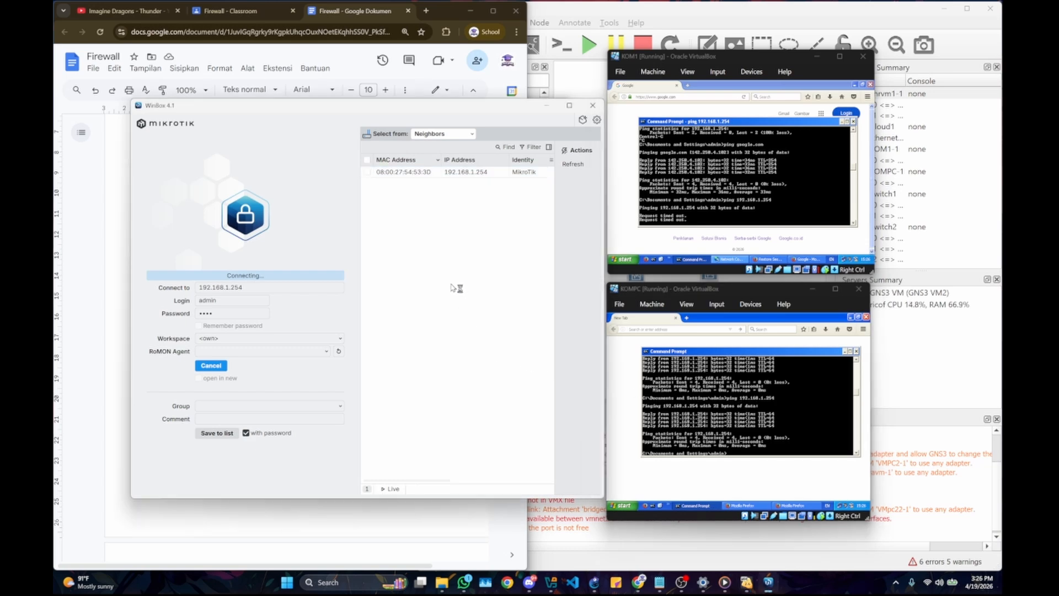
drag(405, 109, 713, 123)
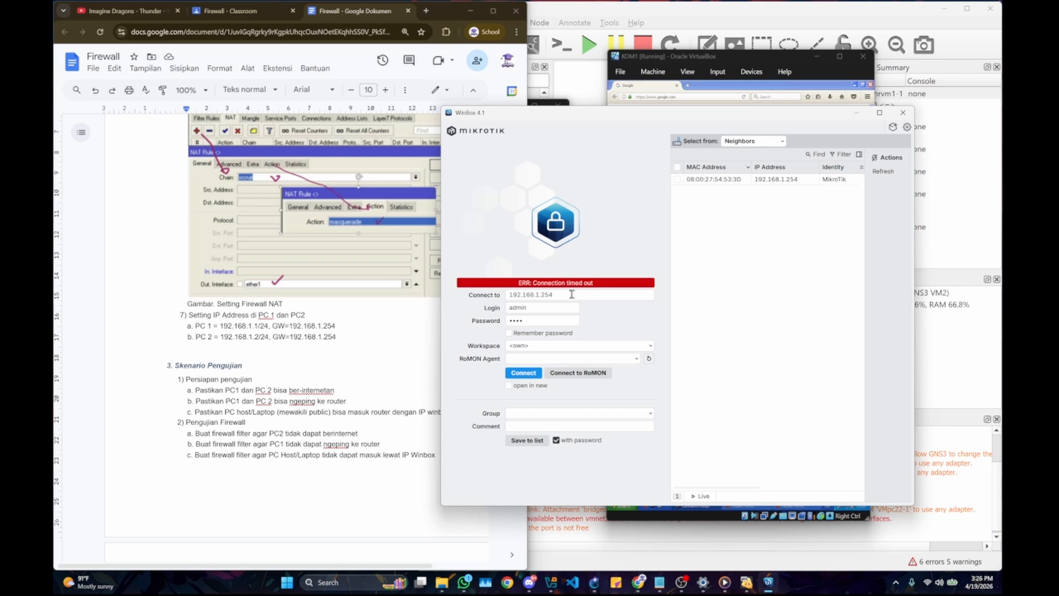
drag(723, 116, 903, 212)
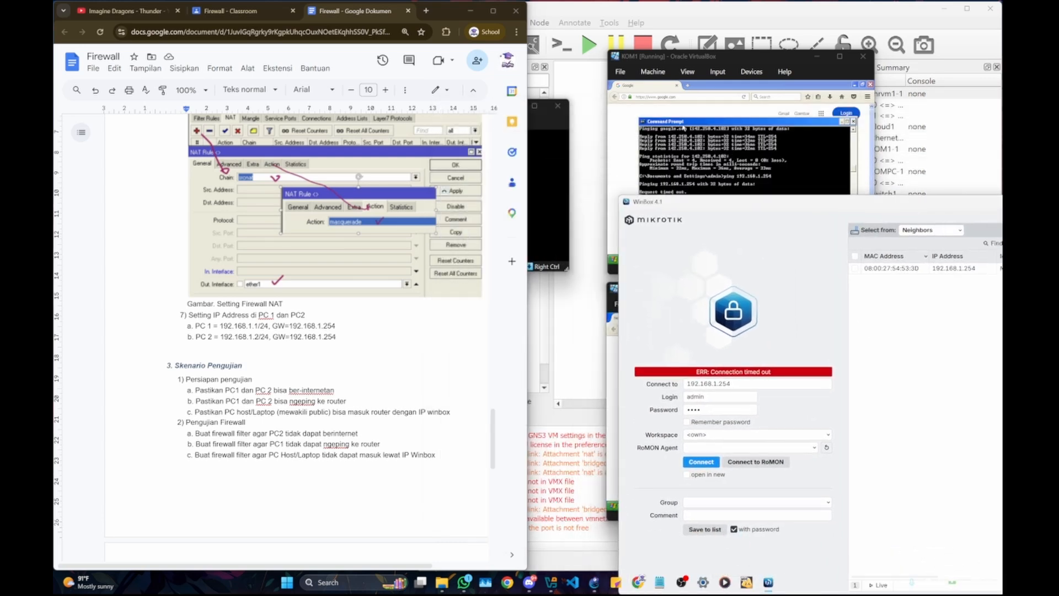
click(548, 141)
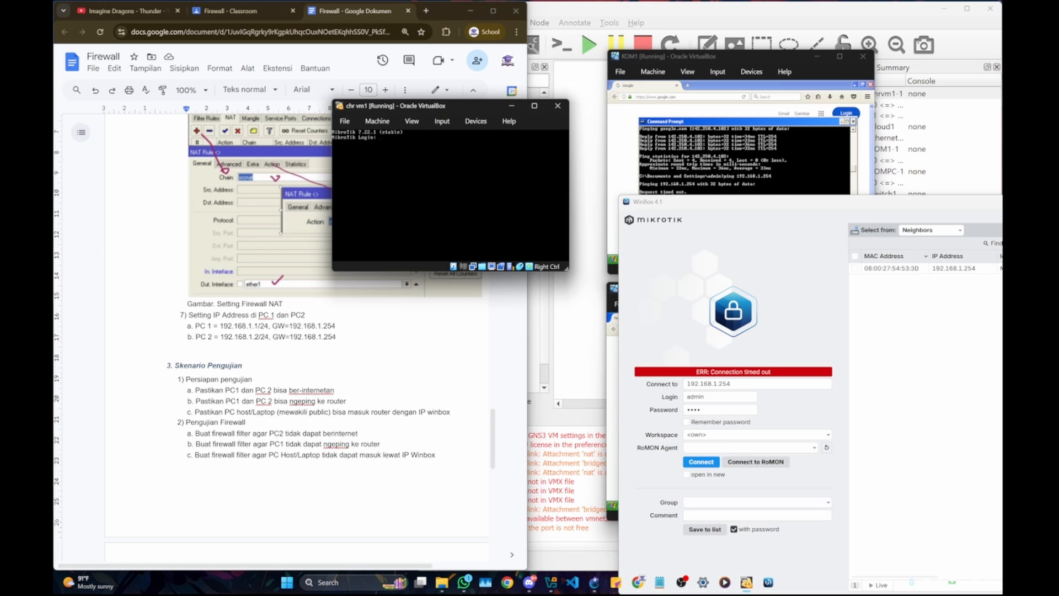
text(admin)
key(Return)
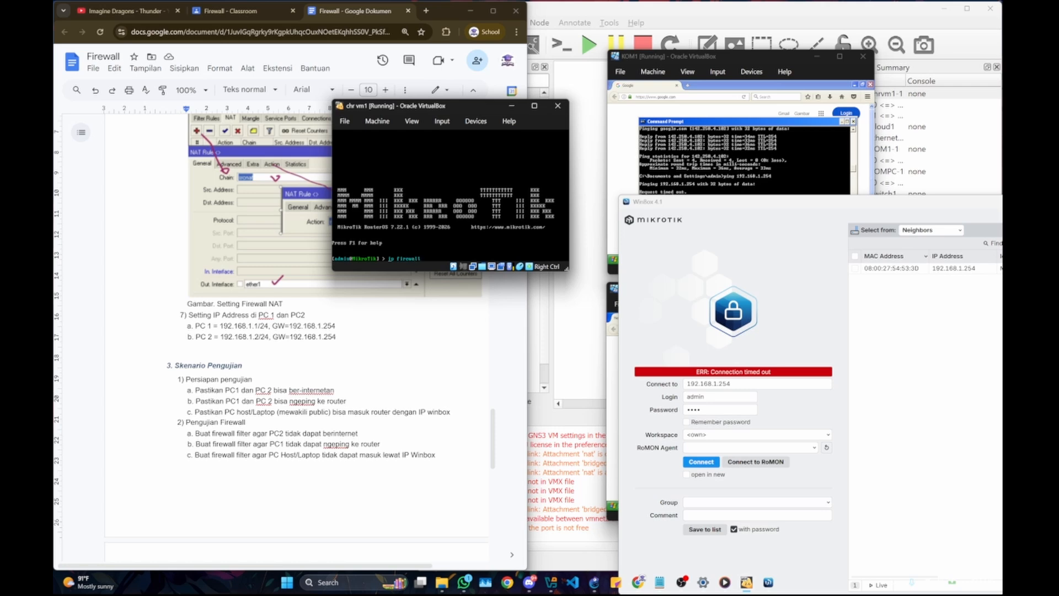
Step: Enter the ip firewall filter context in the router console and print the filter rules
key(Return)
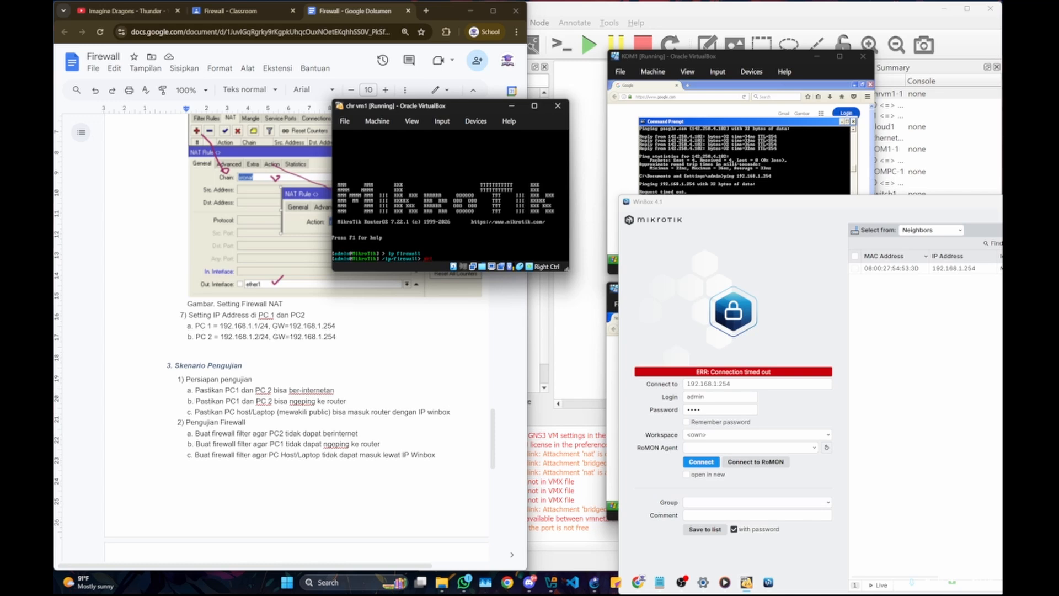
key(Return)
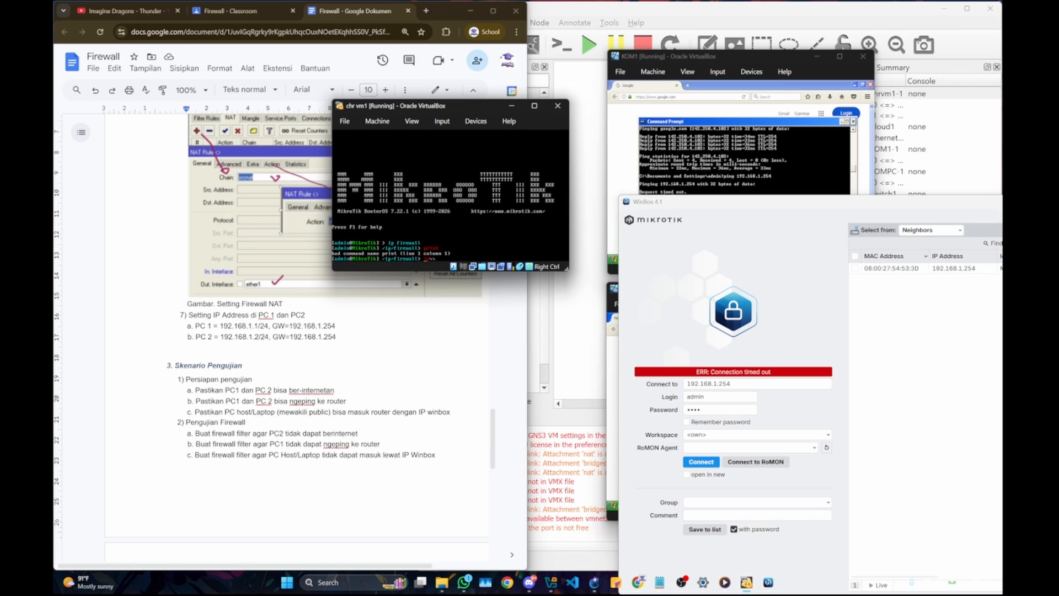
key(BackSpace)
key(BackSpace)
text(ter)
key(Return)
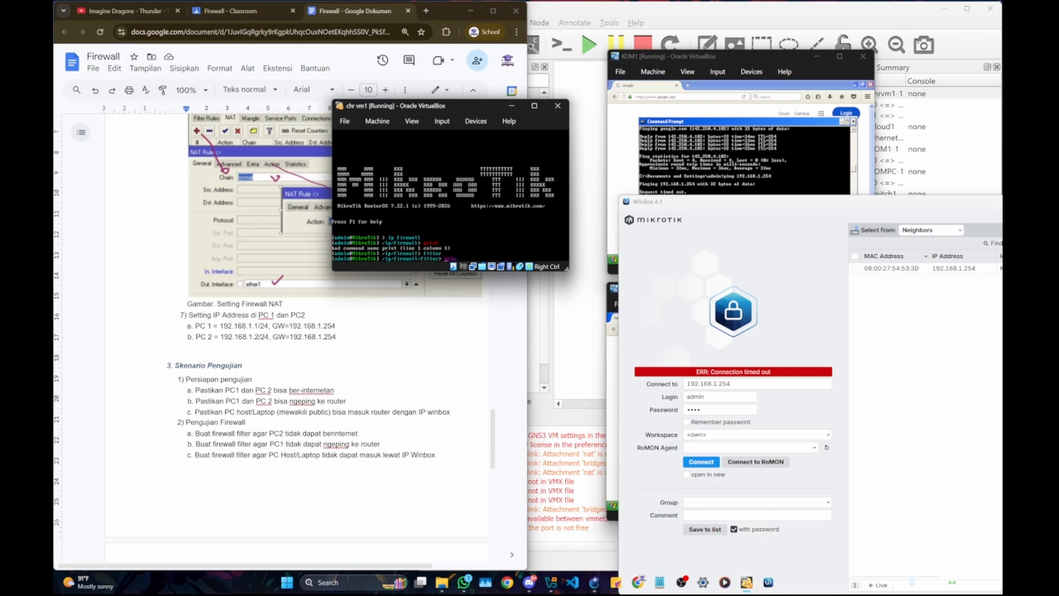
text(print)
key(Return)
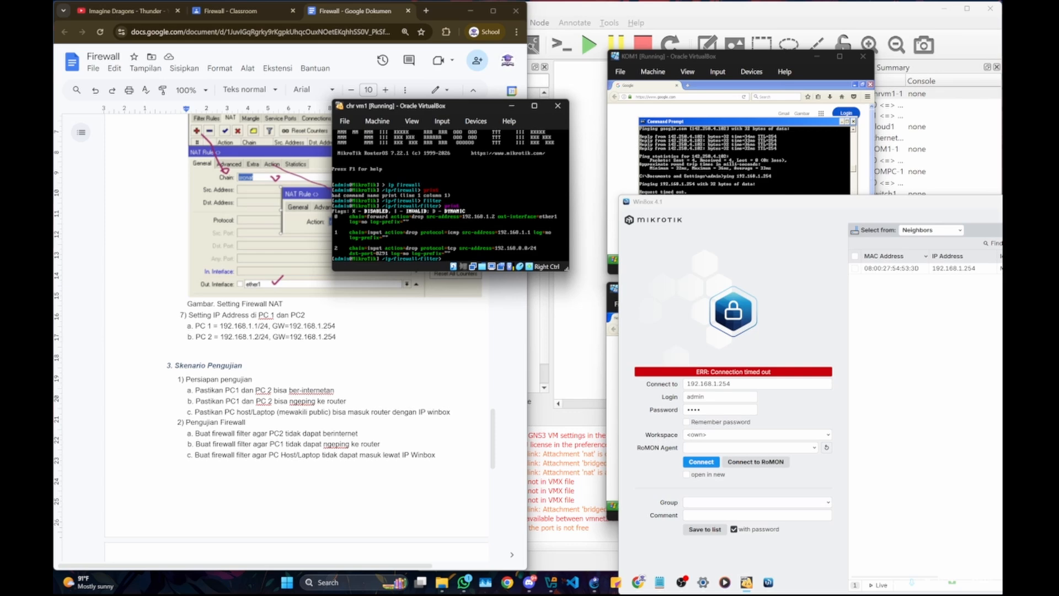
Step: Remove filter rule 2, the port 8291 drop rule, with the remove command in the router console
drag(916, 212, 479, 425)
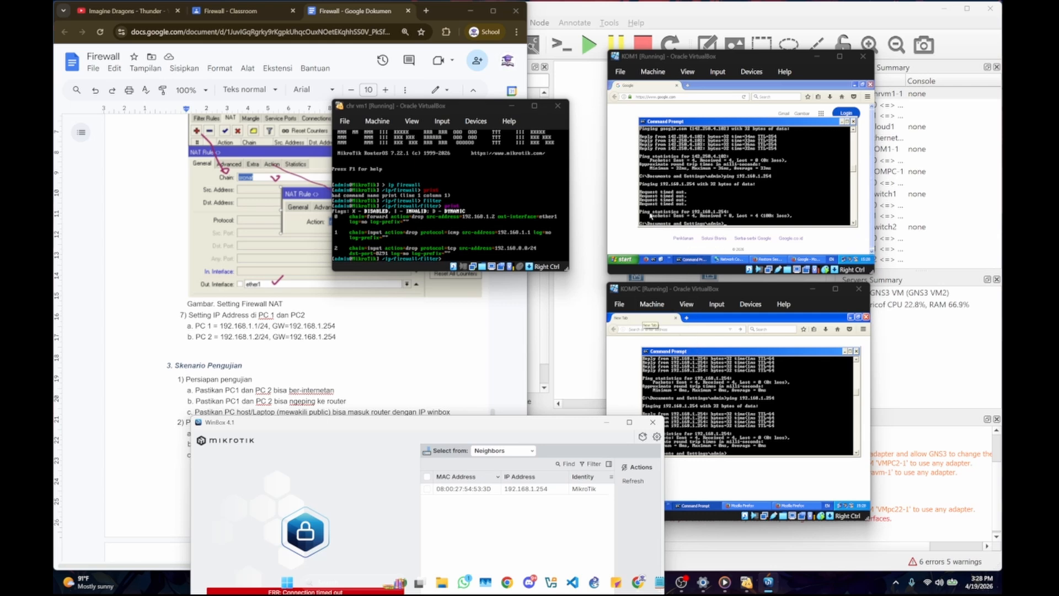
drag(488, 433, 796, 146)
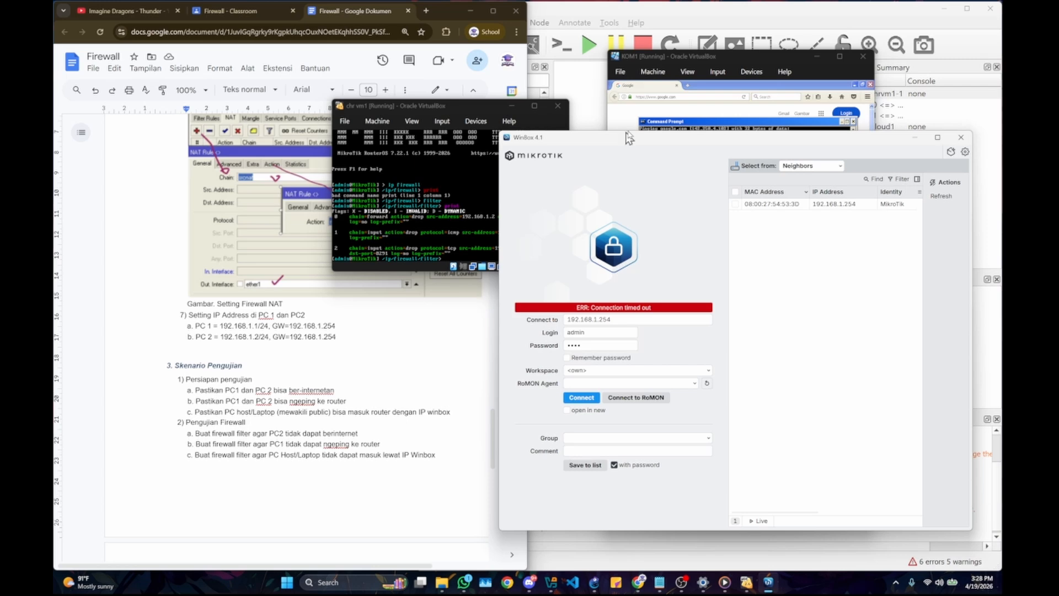
drag(629, 138, 651, 119)
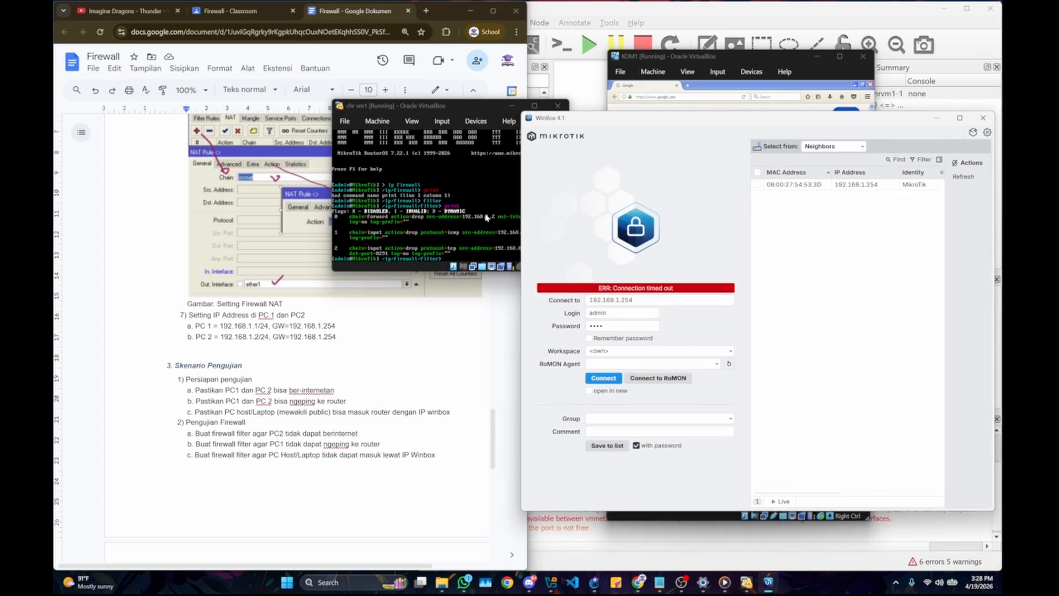
click(468, 209)
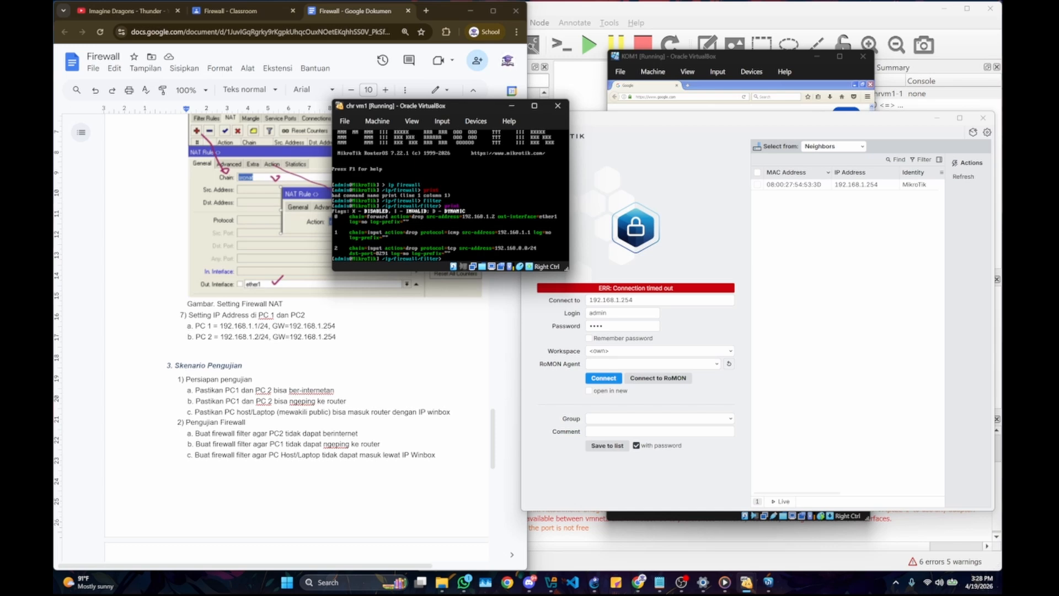
text(print 2)
key(Return)
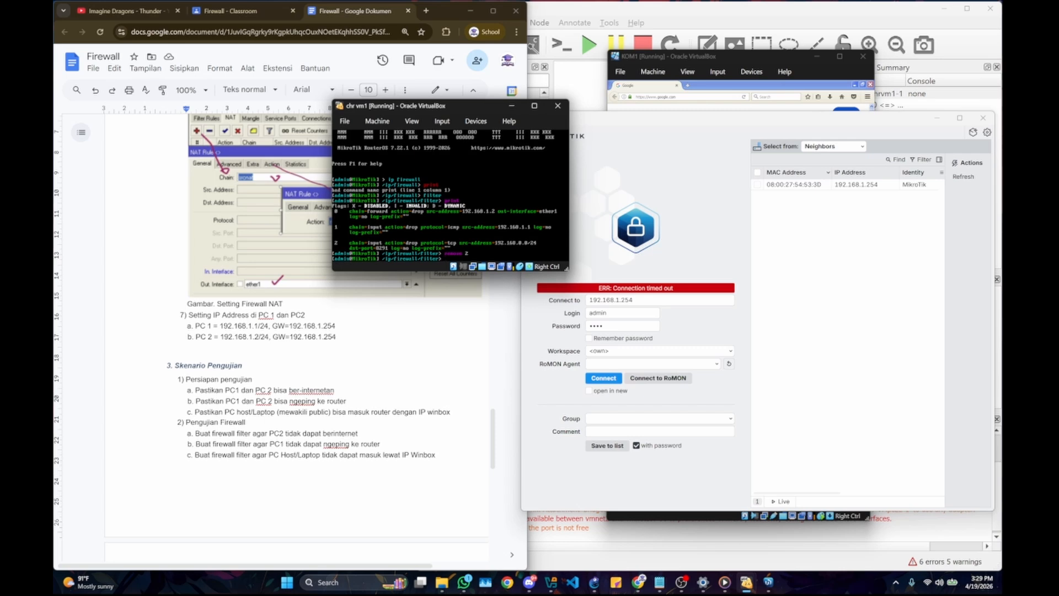
Step: Print the filter rules again in the router console to check the removal
text(print)
key(Return)
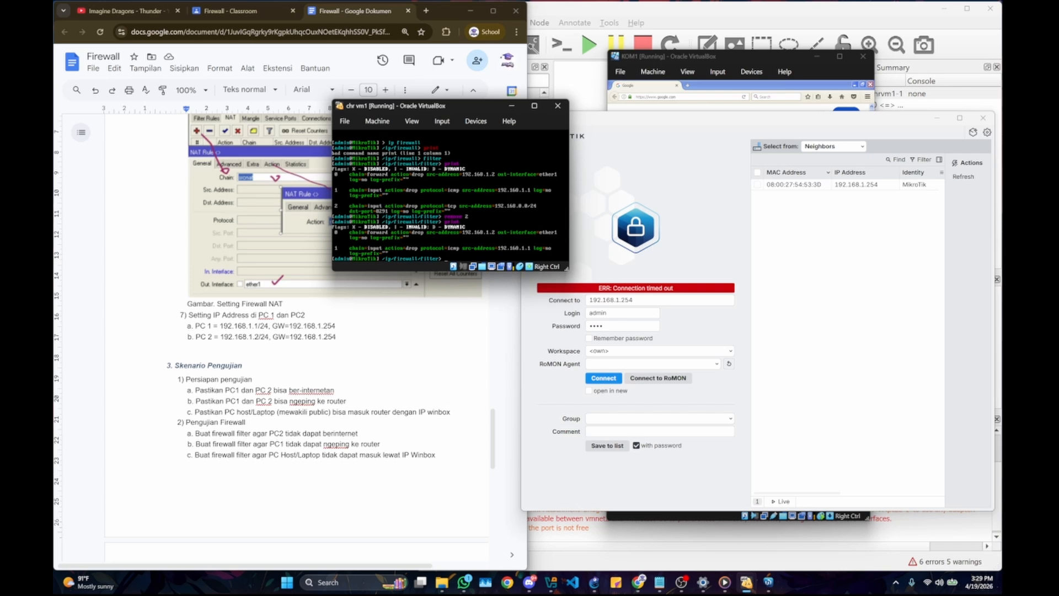
Step: Connect WinBox to the router's MAC address 08:00:27:54:53:3D as admin, entering the password and enabling Remember password
click(699, 243)
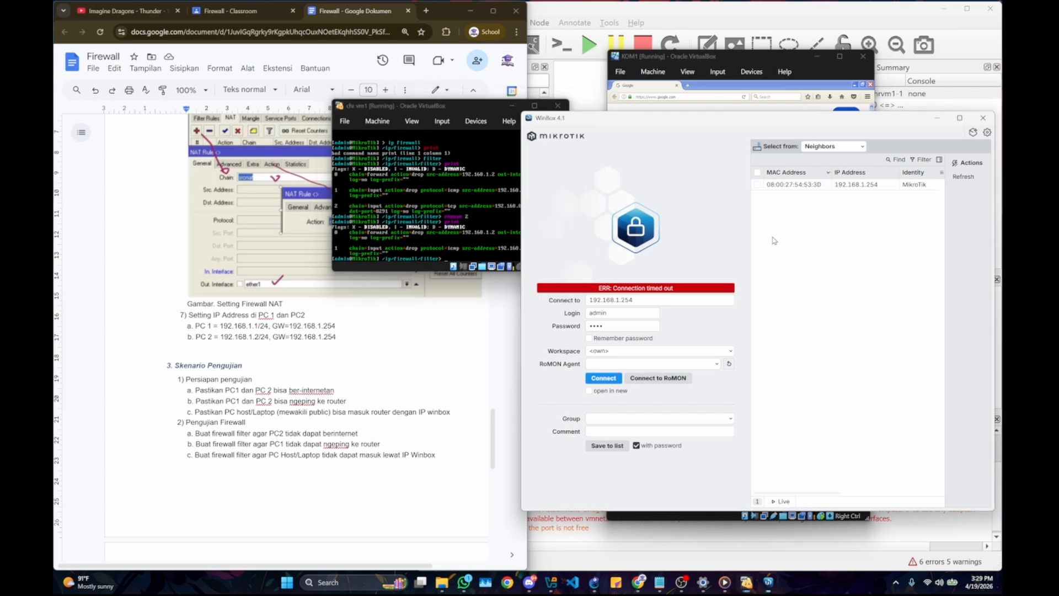
click(797, 186)
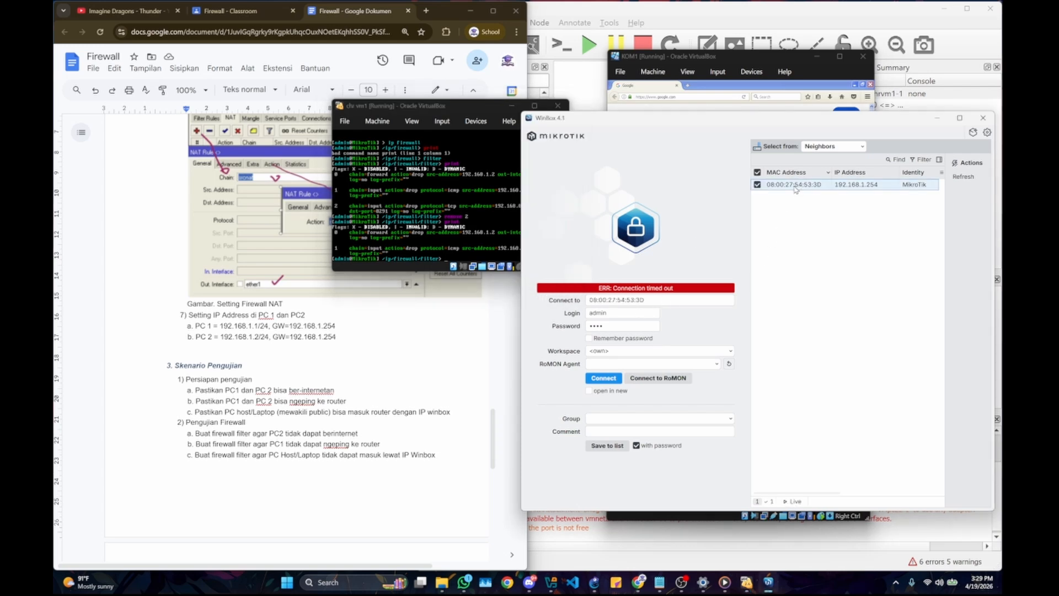
click(610, 336)
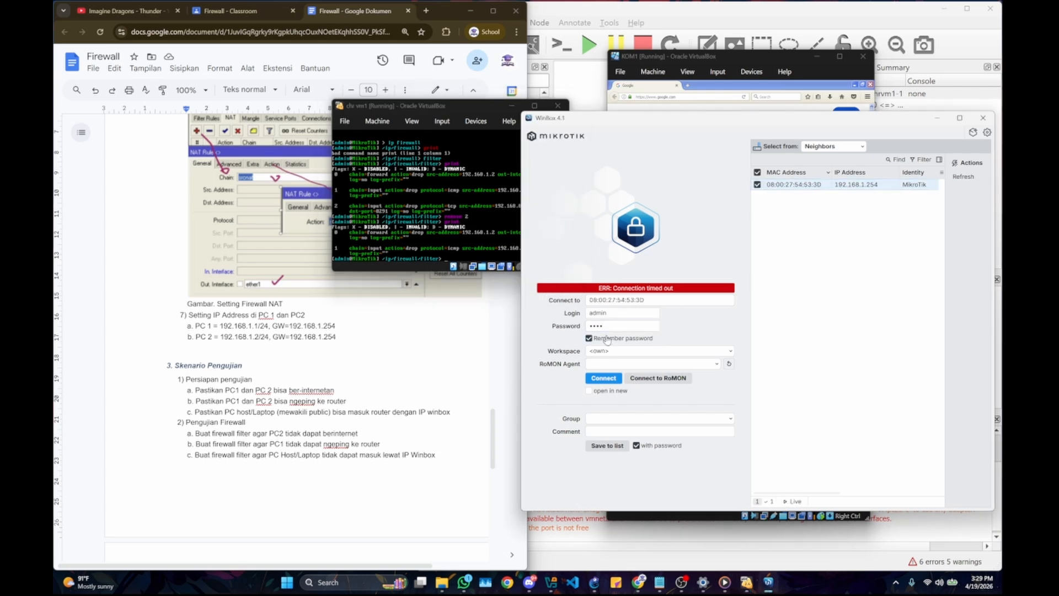
click(608, 338)
click(612, 325)
click(588, 337)
text(a)
click(605, 378)
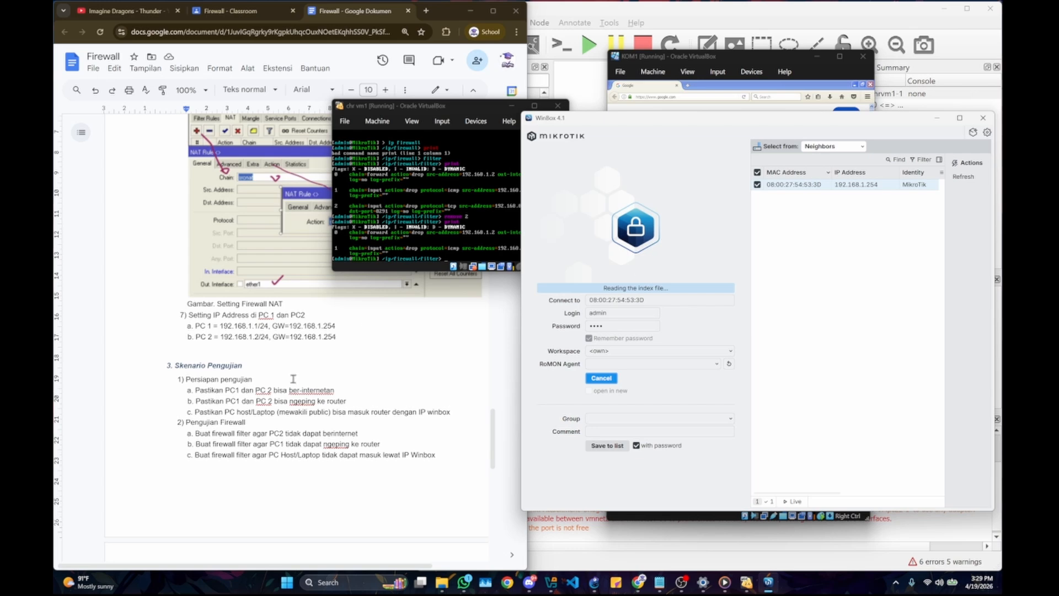
scroll(290, 379, down, 1)
scroll(286, 379, up, 1)
scroll(286, 378, down, 1)
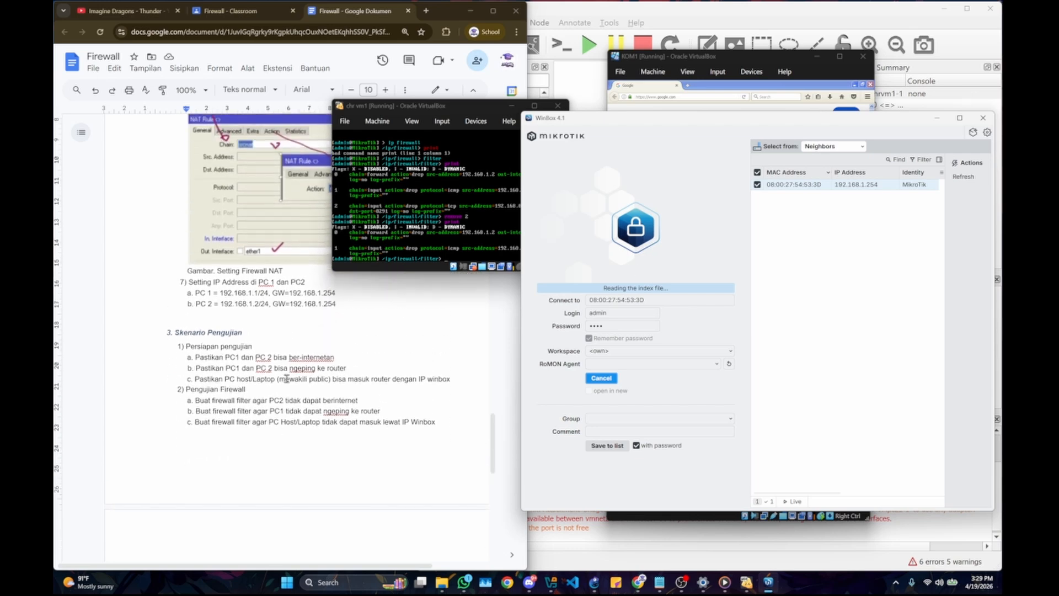
drag(690, 123, 701, 173)
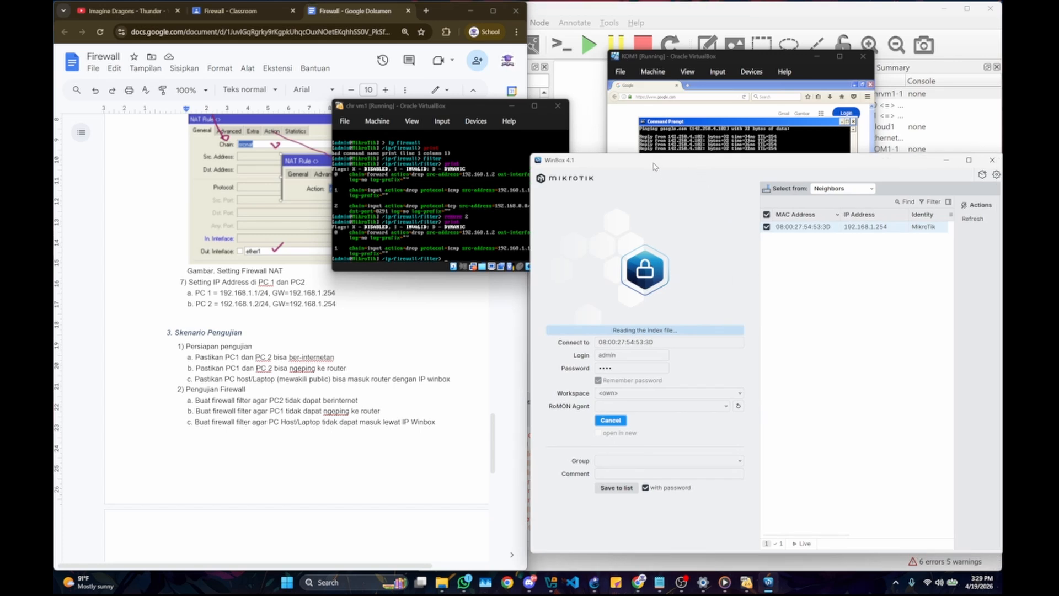
drag(651, 168, 597, 181)
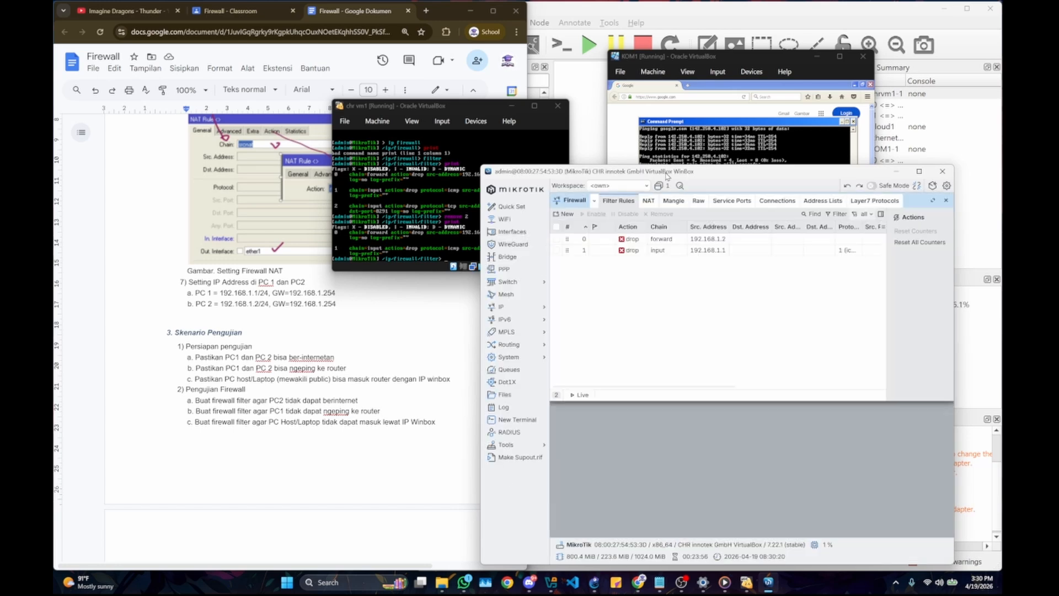
drag(666, 175, 625, 115)
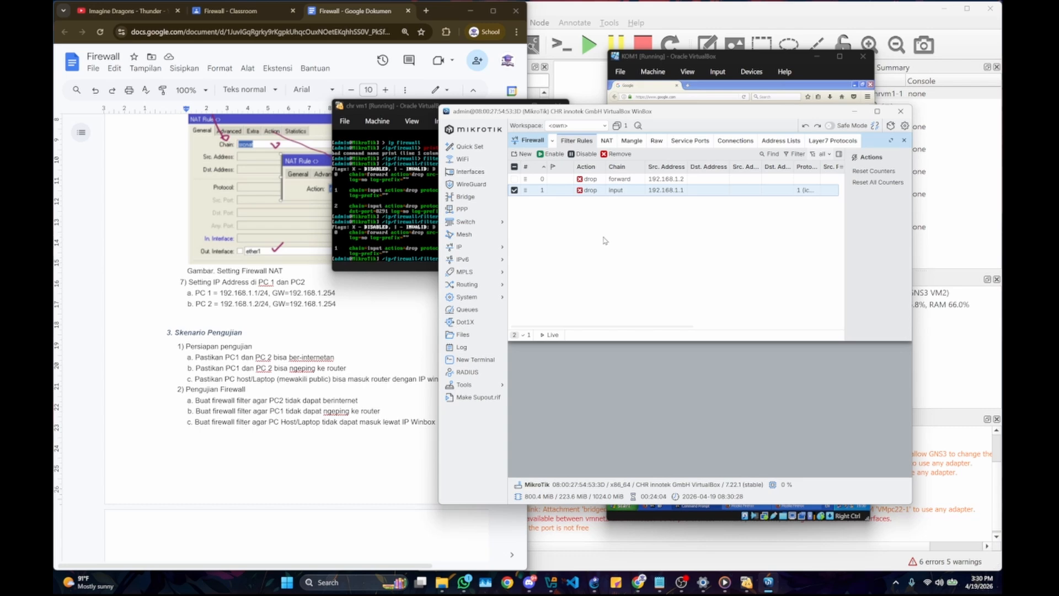
Step: Look through the Firewall lab document from the NAT settings to the testing scenario to check its tasks
click(387, 293)
scroll(276, 275, up, 6)
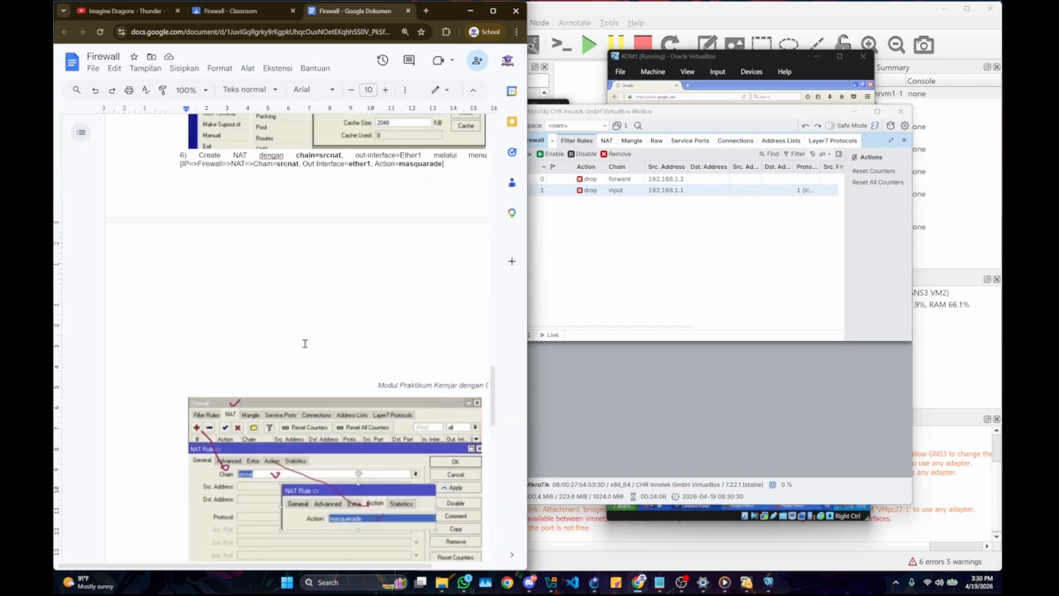
scroll(221, 194, down, 4)
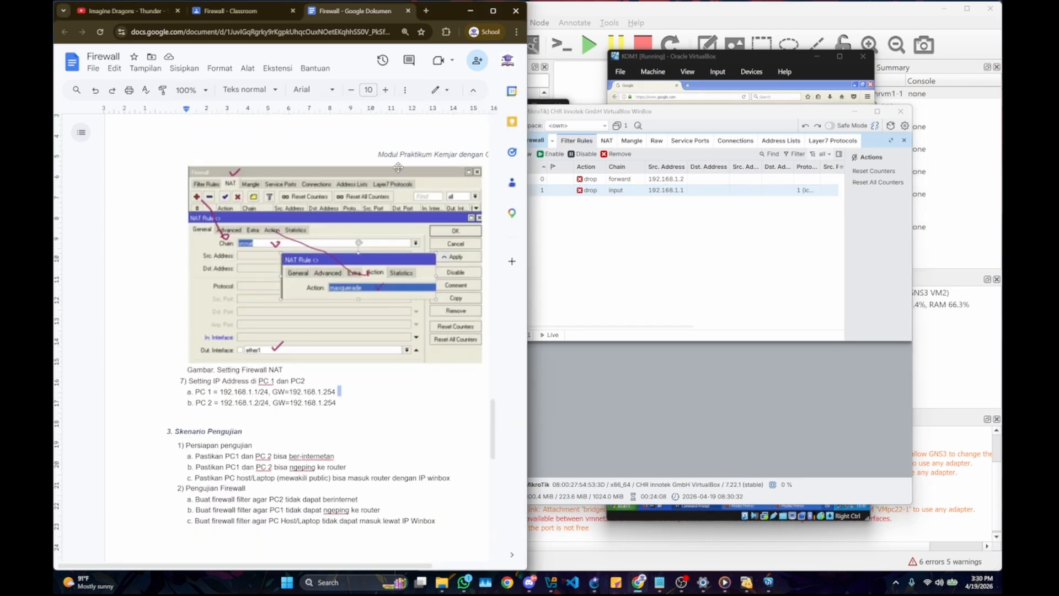
scroll(399, 166, down, 5)
scroll(369, 211, down, 3)
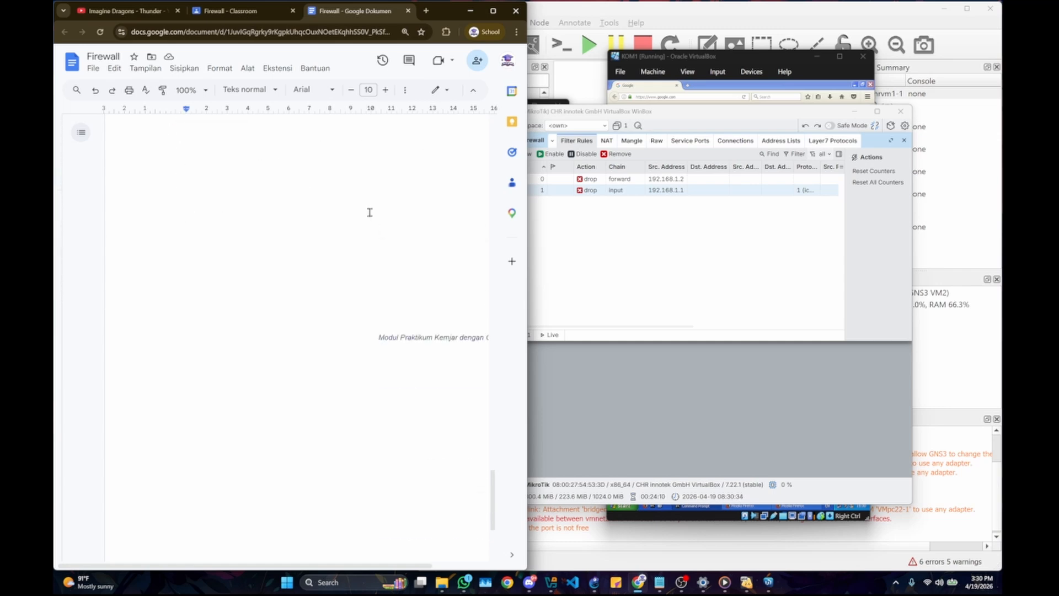
scroll(369, 212, up, 3)
scroll(318, 206, up, 3)
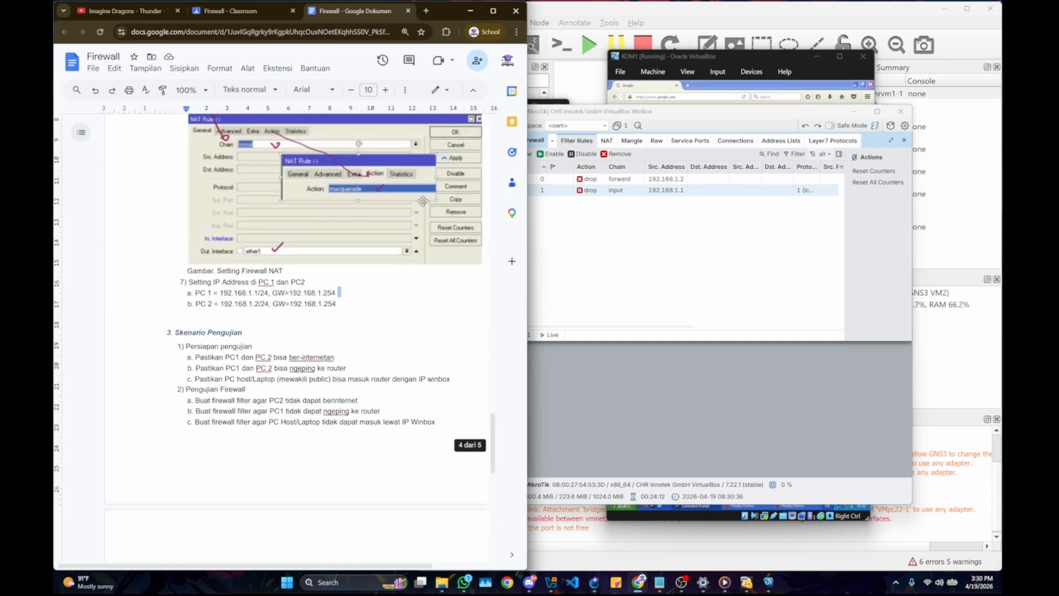